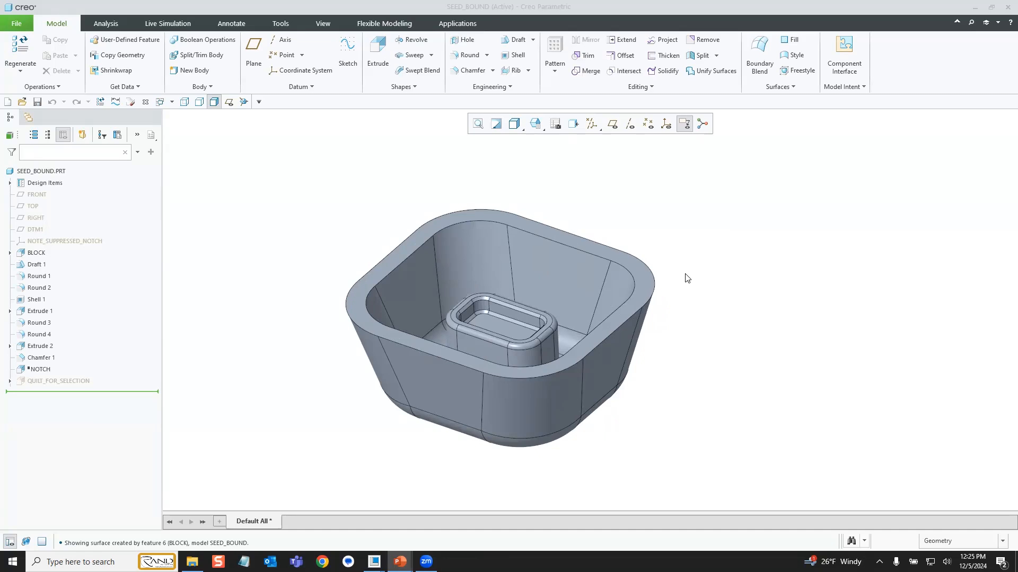
Select all interior surfaces by seed and boundary, using an inner corner wall as seed and the top rim as boundary, and clear the selection.
{"action": "scroll", "coordinate": [613, 359], "scroll_direction": "up", "scroll_amount": 4}
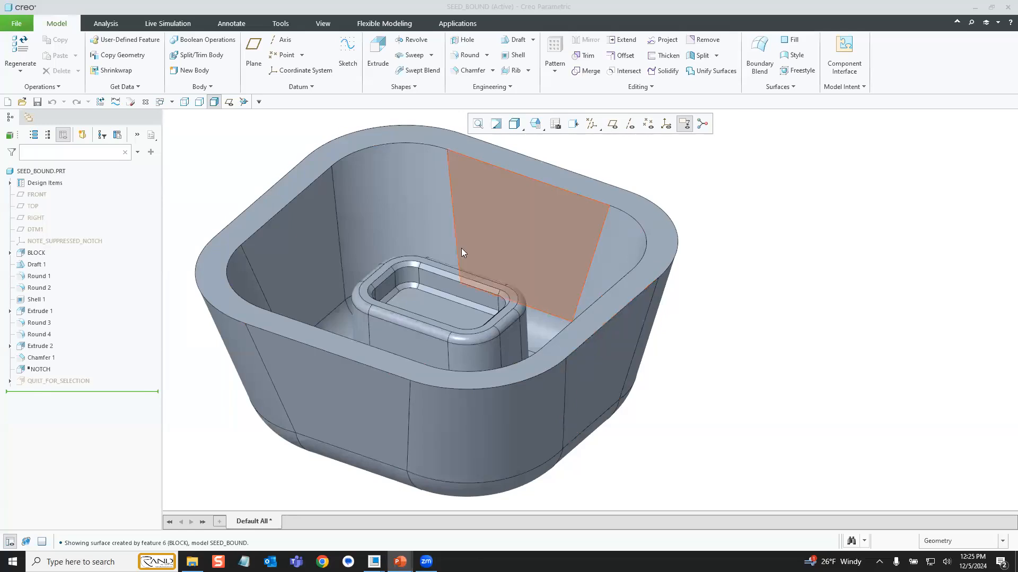
{"action": "left_click", "coordinate": [429, 222]}
{"action": "scroll", "coordinate": [522, 307], "scroll_direction": "down", "scroll_amount": 2}
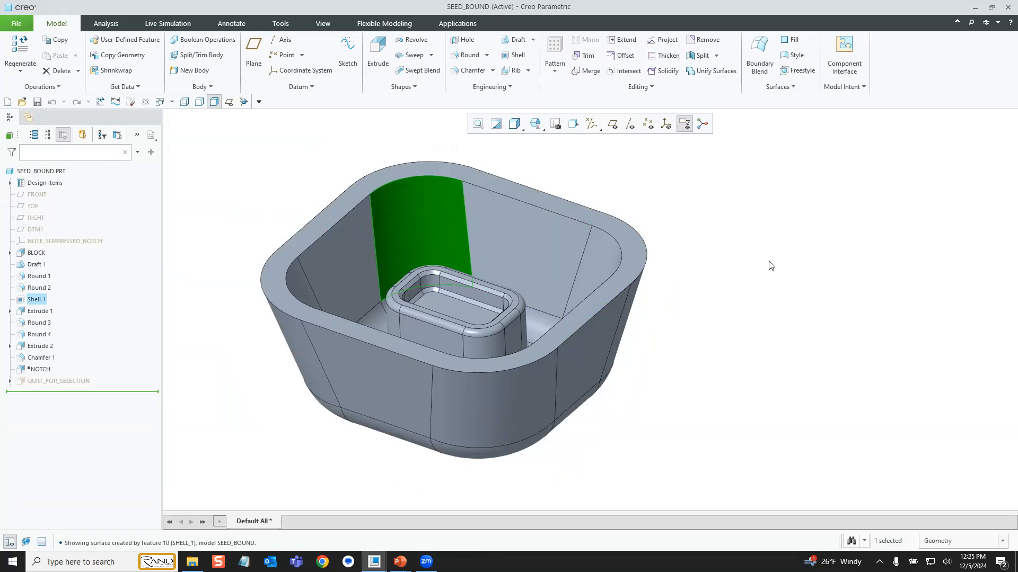
{"action": "left_click", "coordinate": [637, 245]}
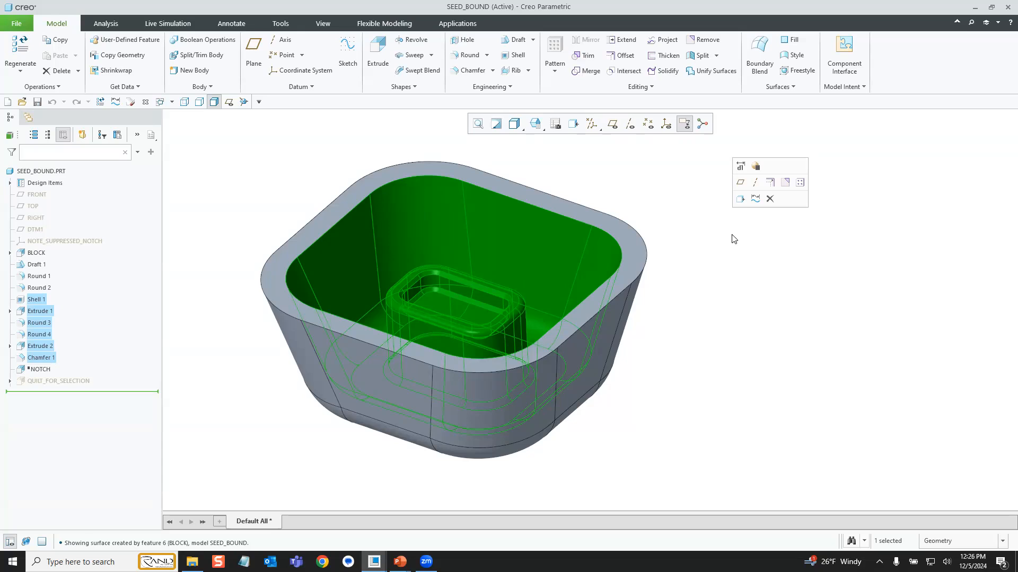
{"action": "left_click", "coordinate": [734, 238]}
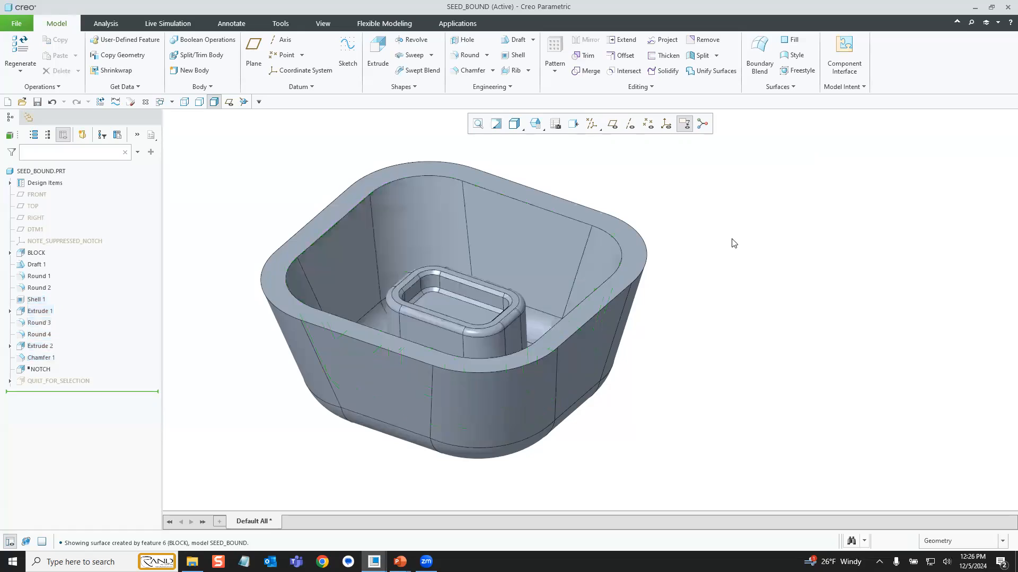
Select the interior again from the recessed floor of the central boss as seed, bounded by the top rim, and clear the selection.
{"action": "left_click", "coordinate": [453, 304]}
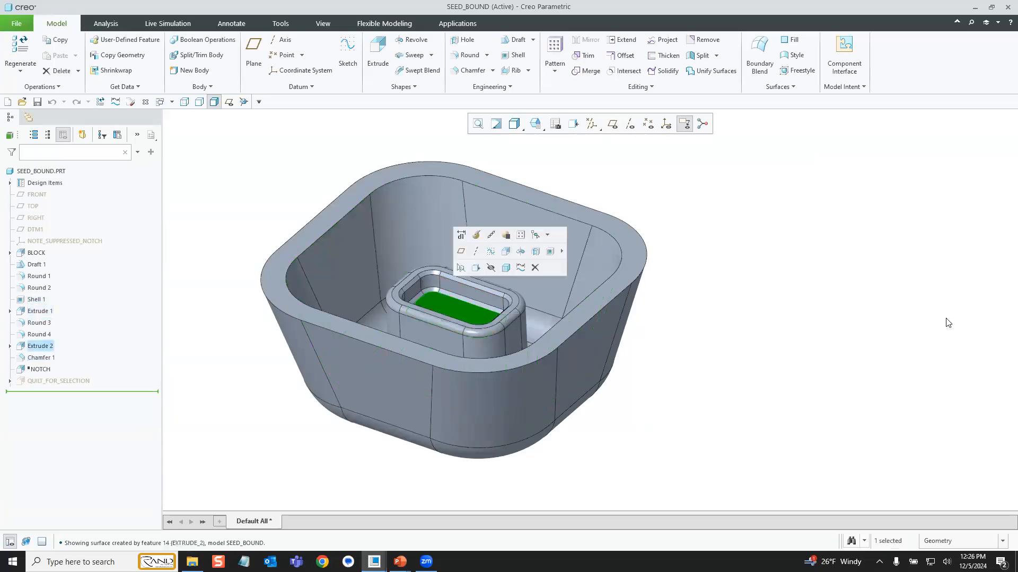
{"action": "left_click", "coordinate": [636, 247]}
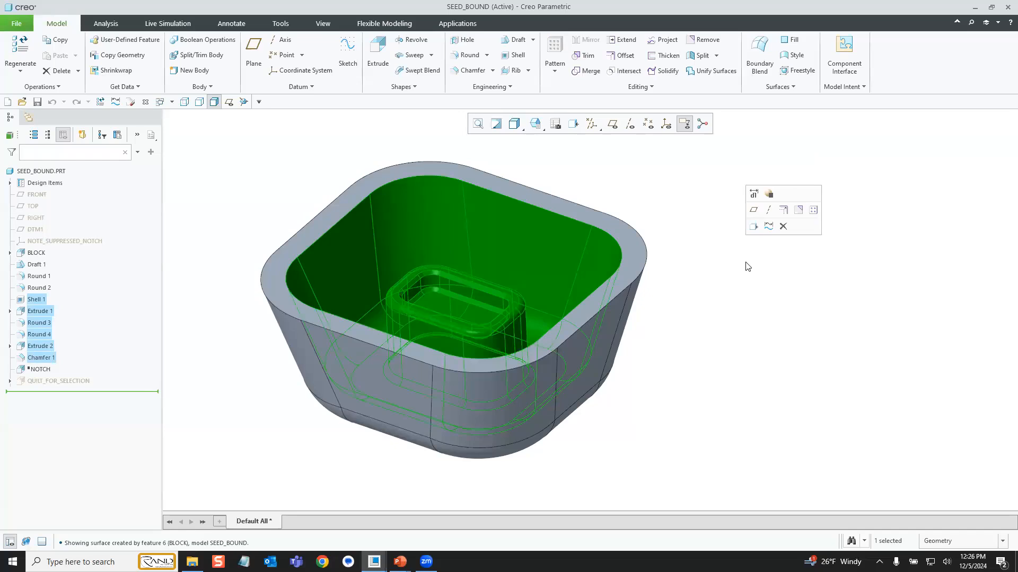
{"action": "left_click", "coordinate": [747, 266]}
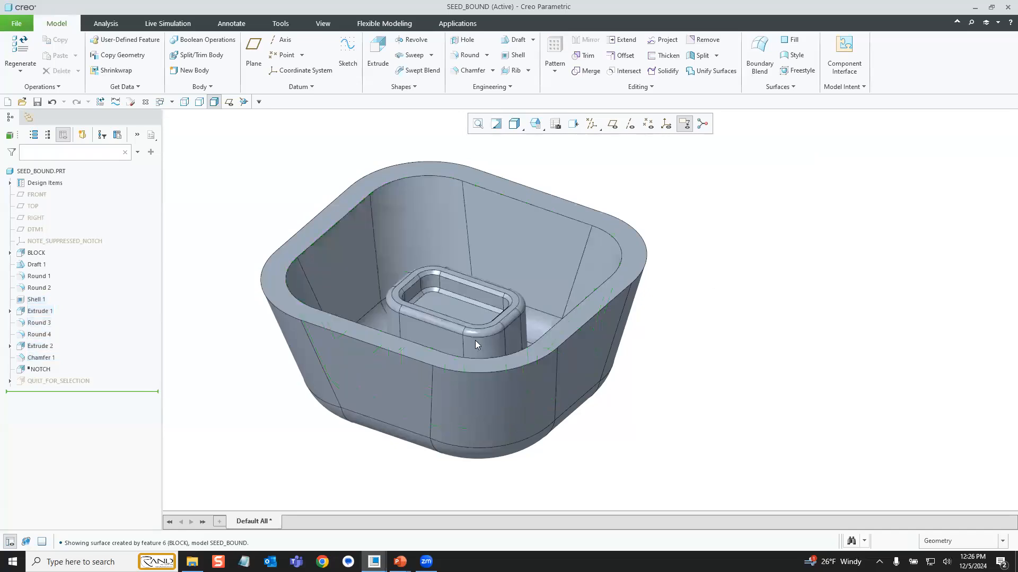
Resume the suppressed NOTCH feature.
{"action": "left_click", "coordinate": [39, 368]}
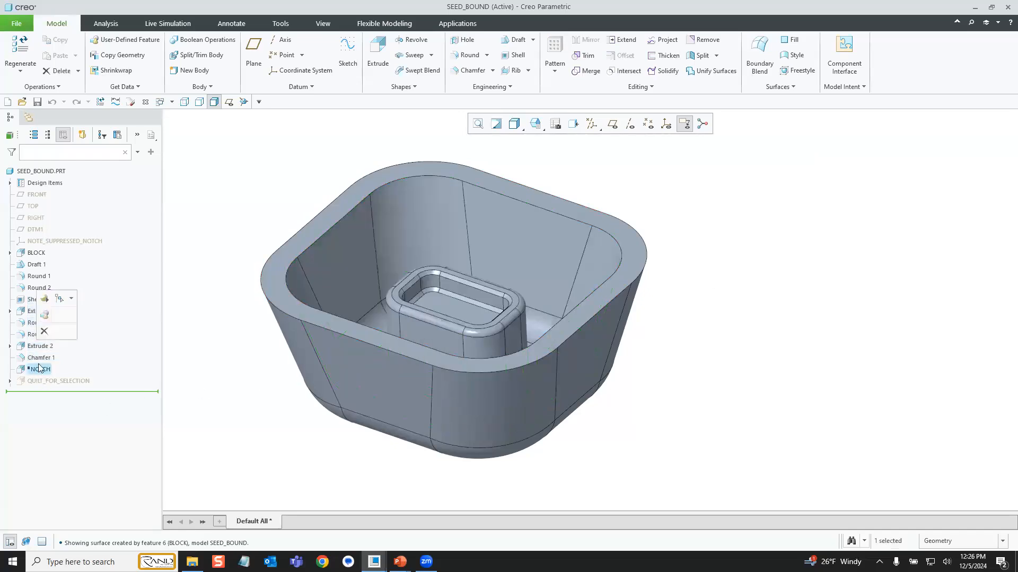
{"action": "left_click", "coordinate": [58, 298]}
{"action": "left_click", "coordinate": [850, 282]}
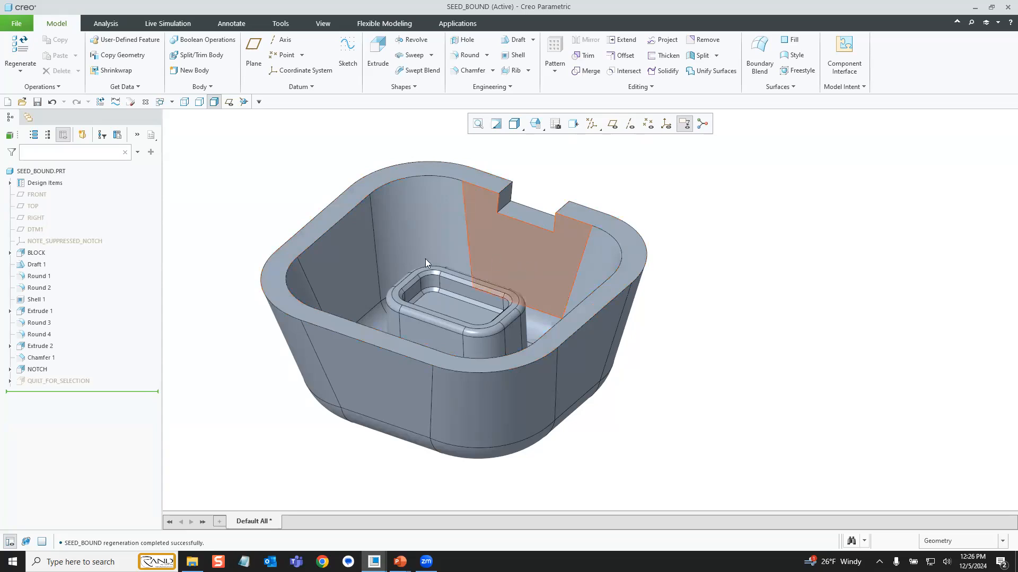
Select the interior surfaces from a flat inner wall as seed, with the notch faces and top rim as boundaries.
{"action": "left_click", "coordinate": [364, 268]}
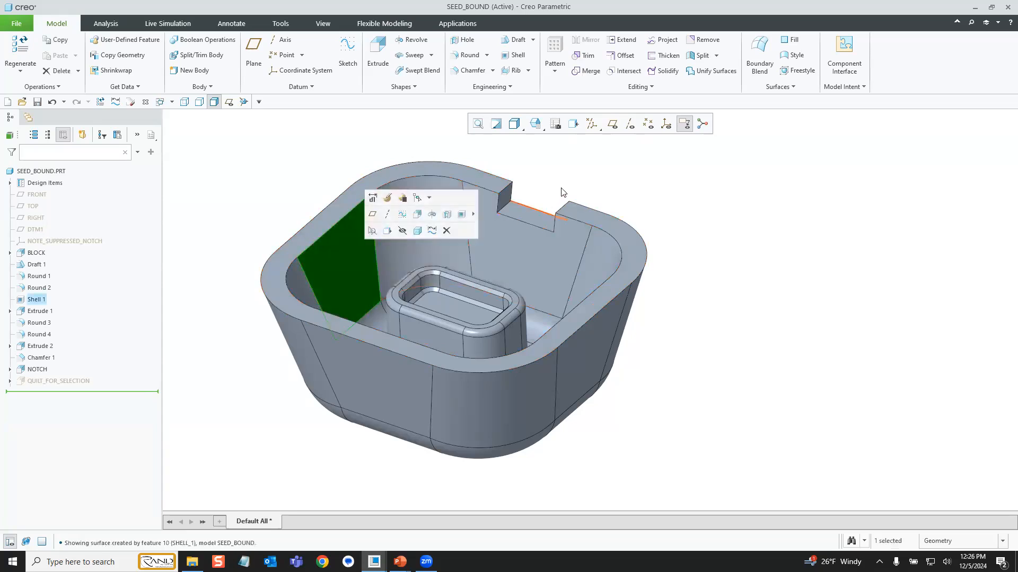
{"action": "scroll", "coordinate": [561, 190], "scroll_direction": "down", "scroll_amount": 2}
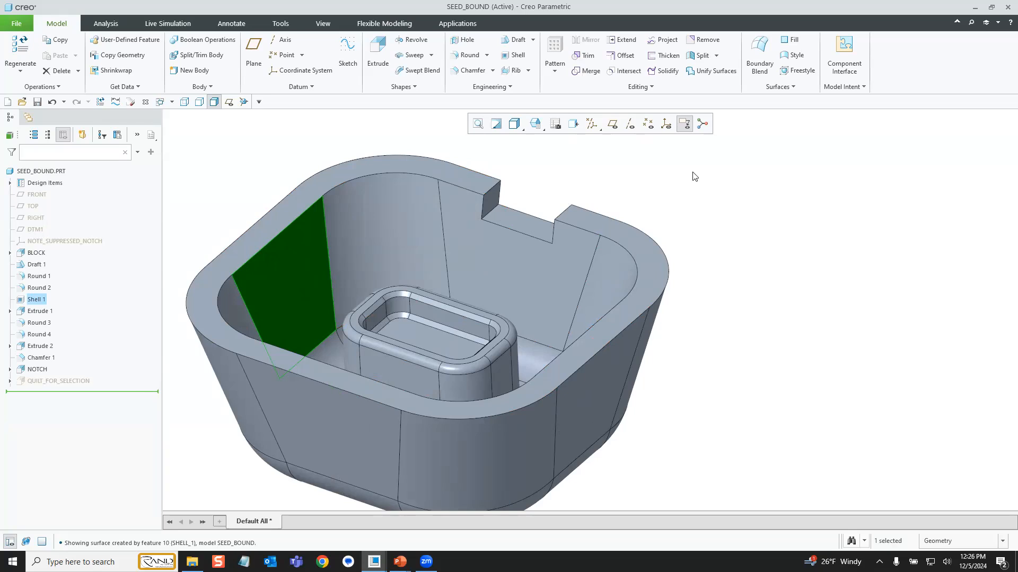
{"action": "right_click", "coordinate": [558, 231]}
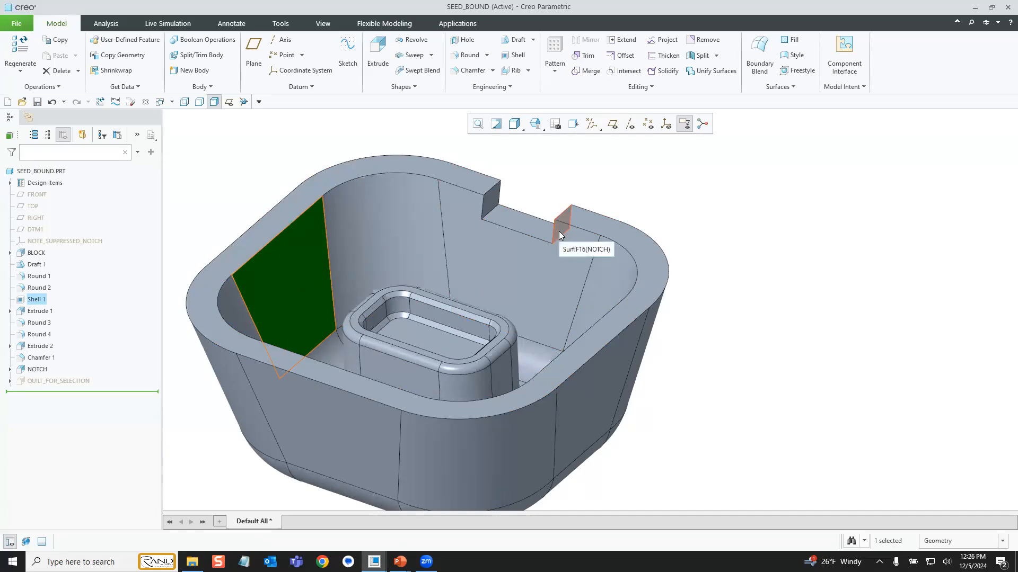
{"action": "left_click", "coordinate": [559, 233]}
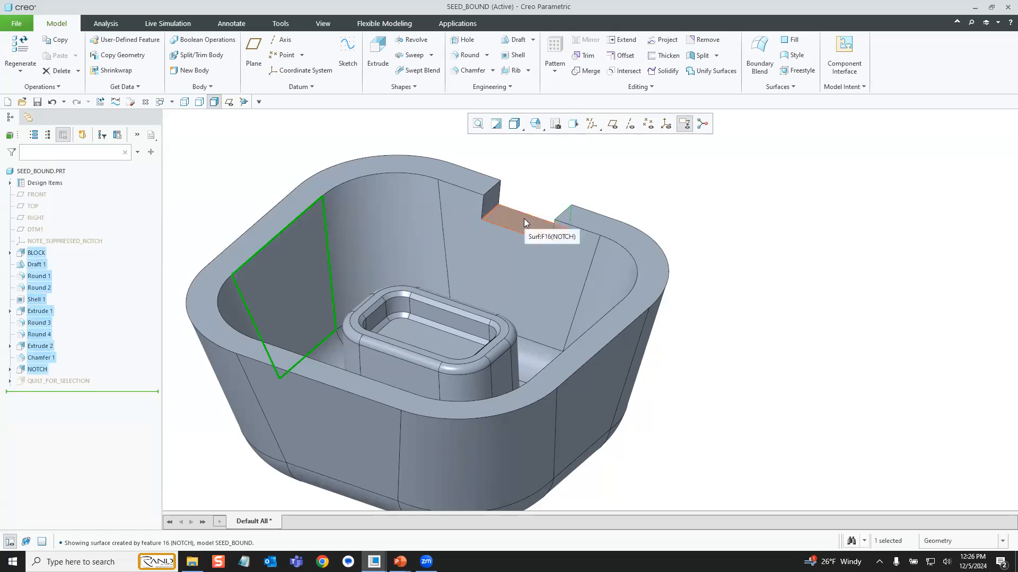
{"action": "left_click", "coordinate": [482, 186]}
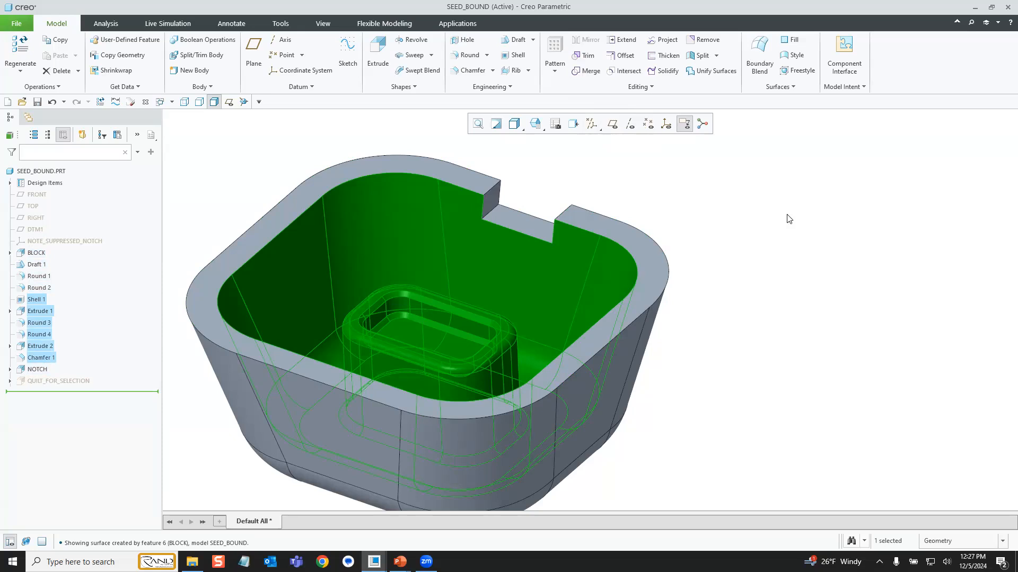
Start a seed-and-boundary selection from the recessed boss floor, bounded by the notch floor, one notch side face and the top rim.
{"action": "left_click", "coordinate": [433, 337]}
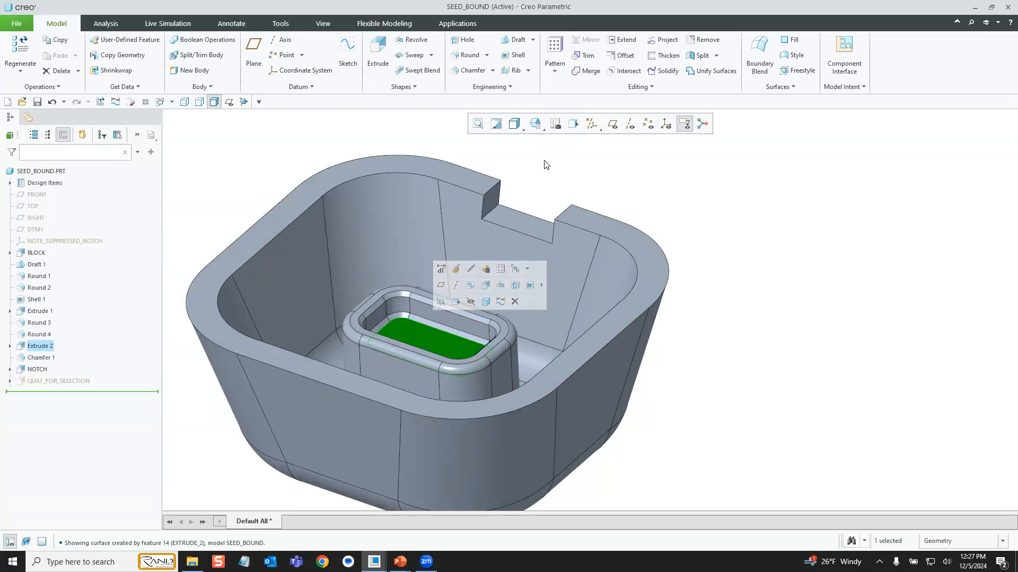
{"action": "left_click", "coordinate": [508, 214]}
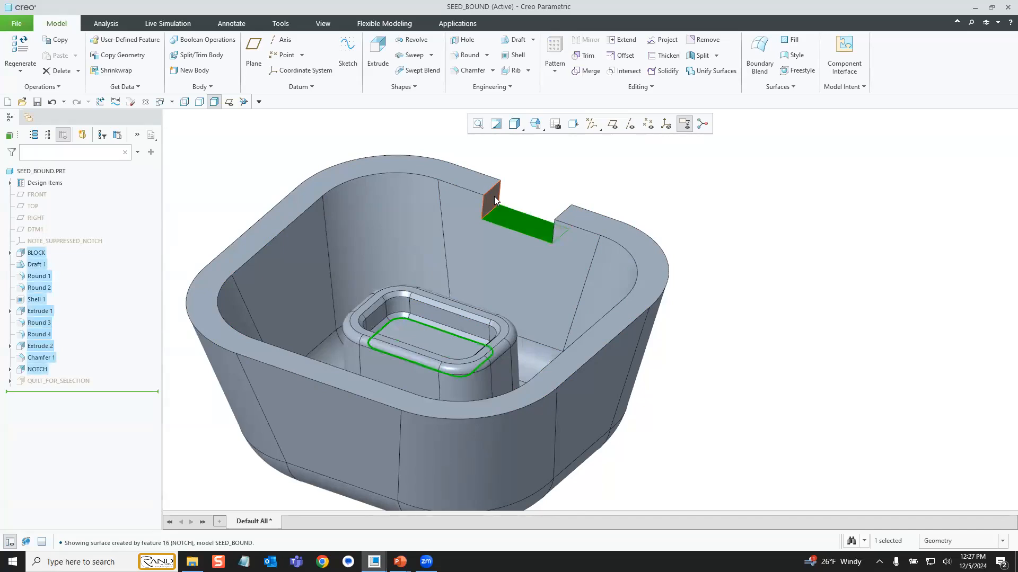
{"action": "left_click", "coordinate": [481, 183]}
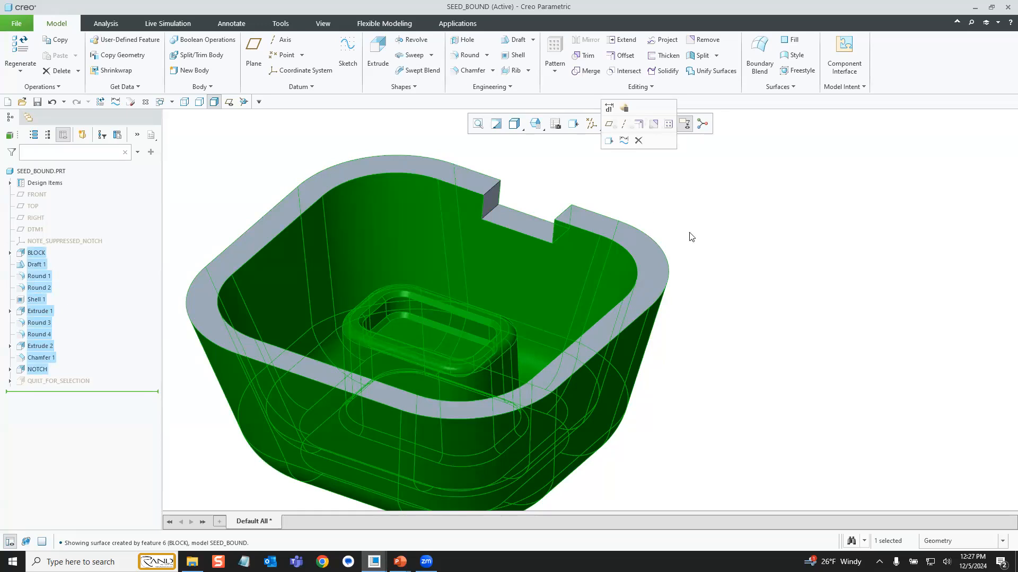
Add the missing notch side face to the selection boundaries so only the interior surfaces are selected.
{"action": "scroll", "coordinate": [691, 234], "scroll_direction": "up", "scroll_amount": 2}
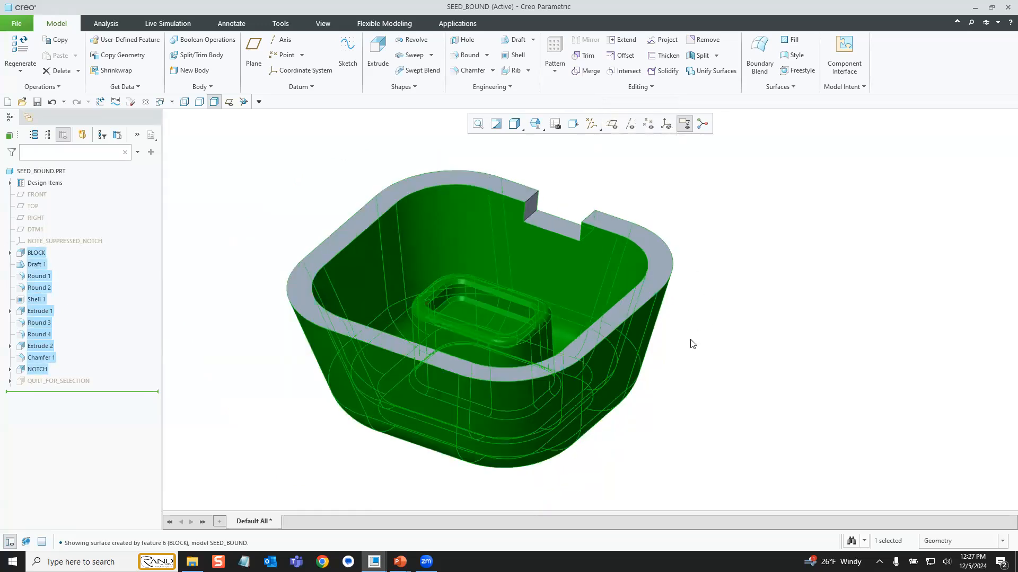
{"action": "middle_click_drag", "start_coordinate": [675, 345], "coordinate": [736, 291]}
{"action": "scroll", "coordinate": [734, 265], "scroll_direction": "up", "scroll_amount": 2}
{"action": "scroll", "coordinate": [601, 331], "scroll_direction": "down", "scroll_amount": 4}
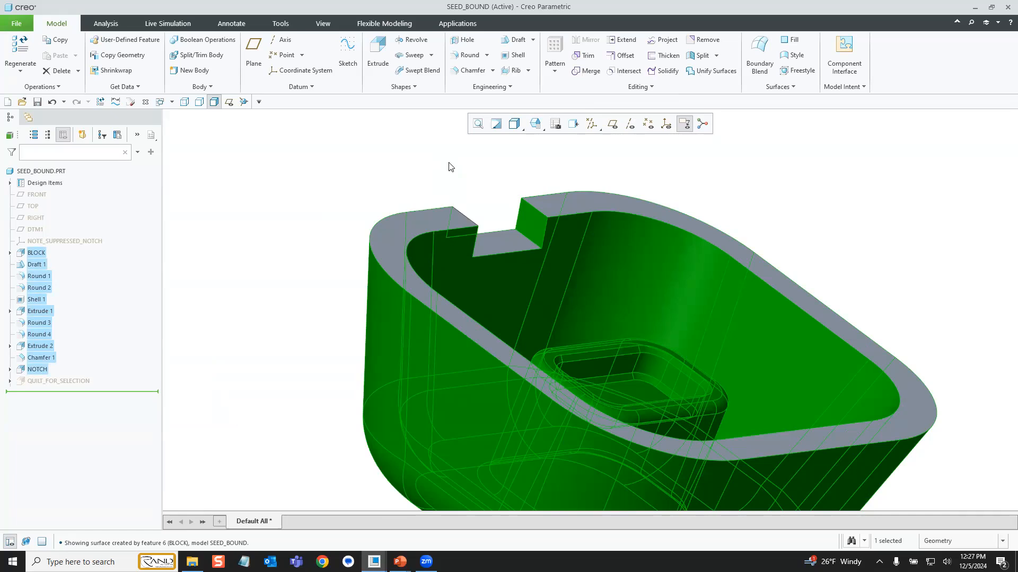
{"action": "key", "text": "shift"}
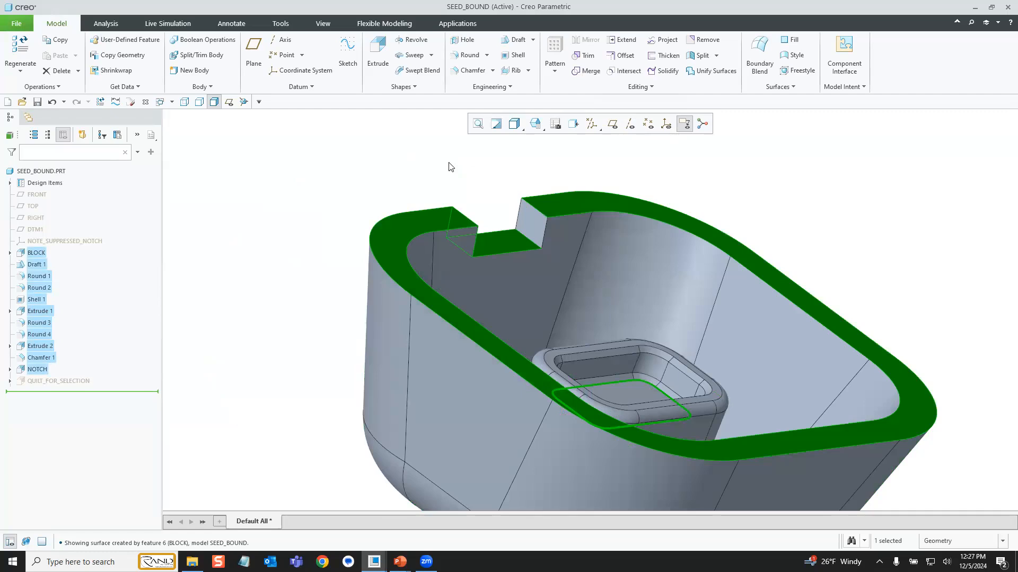
{"action": "left_click", "coordinate": [527, 214], "text": "shift"}
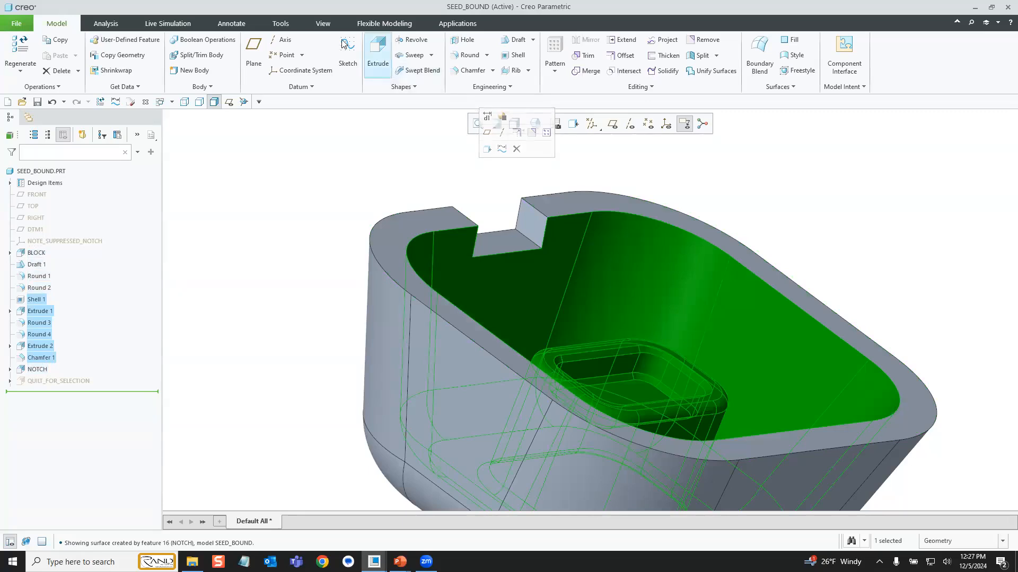
Apply the dark red appearance from My Appearances to the selected interior surfaces.
{"action": "left_click", "coordinate": [323, 24]}
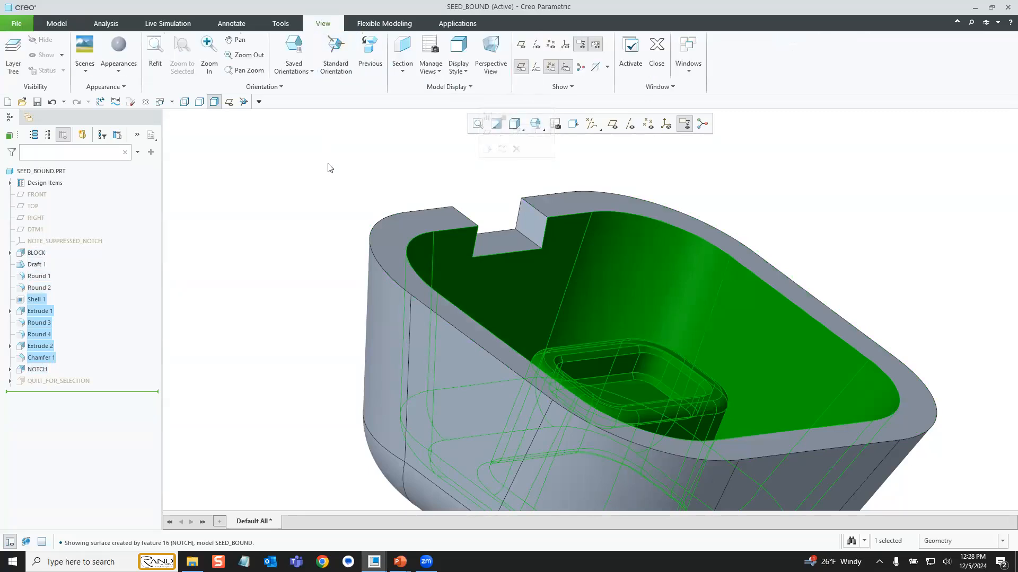
{"action": "left_click", "coordinate": [119, 68]}
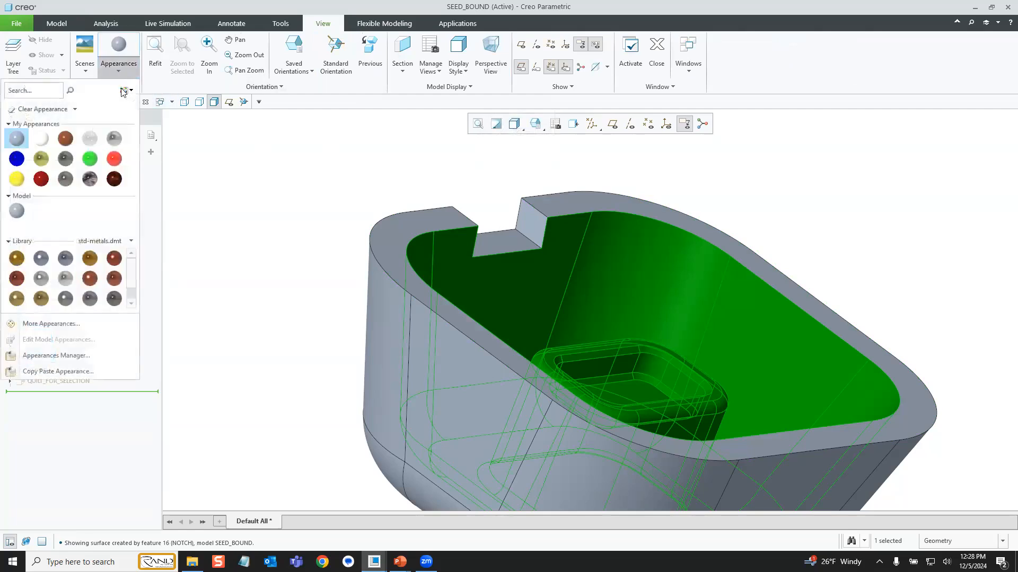
{"action": "left_click", "coordinate": [41, 179]}
{"action": "scroll", "coordinate": [303, 203], "scroll_direction": "down", "scroll_amount": 3}
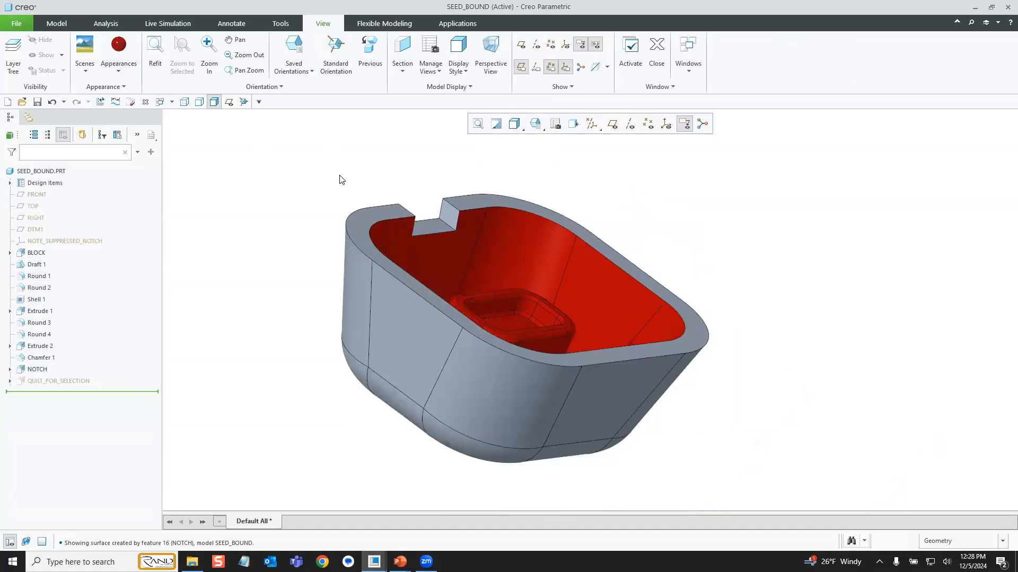
{"action": "mouse_move", "coordinate": [388, 175]}
{"action": "middle_mouse_down"}
{"action": "mouse_move", "coordinate": [364, 156]}
{"action": "mouse_move", "coordinate": [356, 168]}
{"action": "mouse_move", "coordinate": [475, 173]}
{"action": "middle_mouse_up"}
{"action": "scroll", "coordinate": [666, 248], "scroll_direction": "down", "scroll_amount": 2}
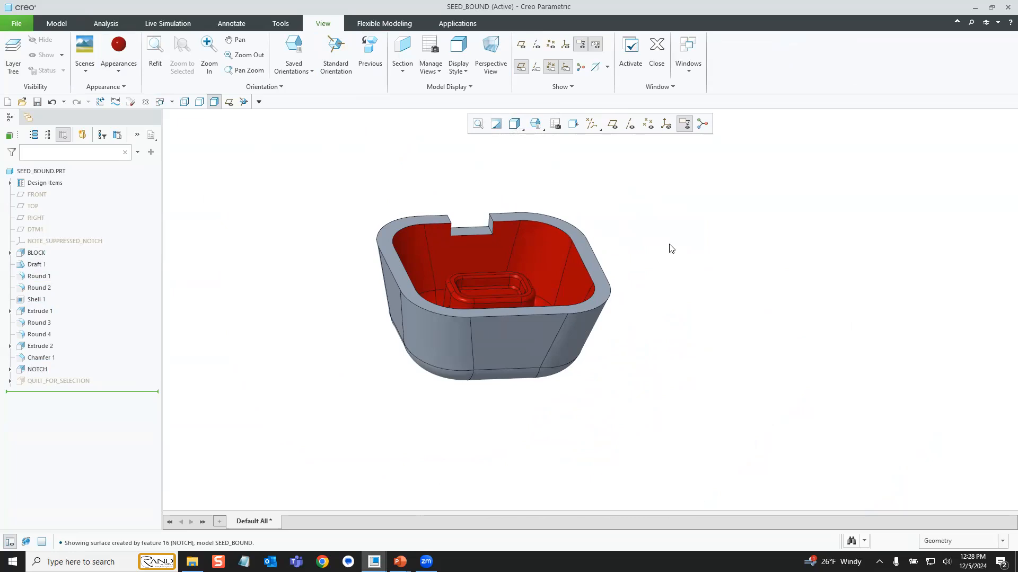
Try a standard Offset of the outer rounded corner surface at about 244.2, and cancel the feature.
{"action": "mouse_move", "coordinate": [623, 253]}
{"action": "middle_mouse_down"}
{"action": "mouse_move", "coordinate": [609, 236]}
{"action": "mouse_move", "coordinate": [556, 306]}
{"action": "middle_mouse_up"}
{"action": "left_click", "coordinate": [540, 288]}
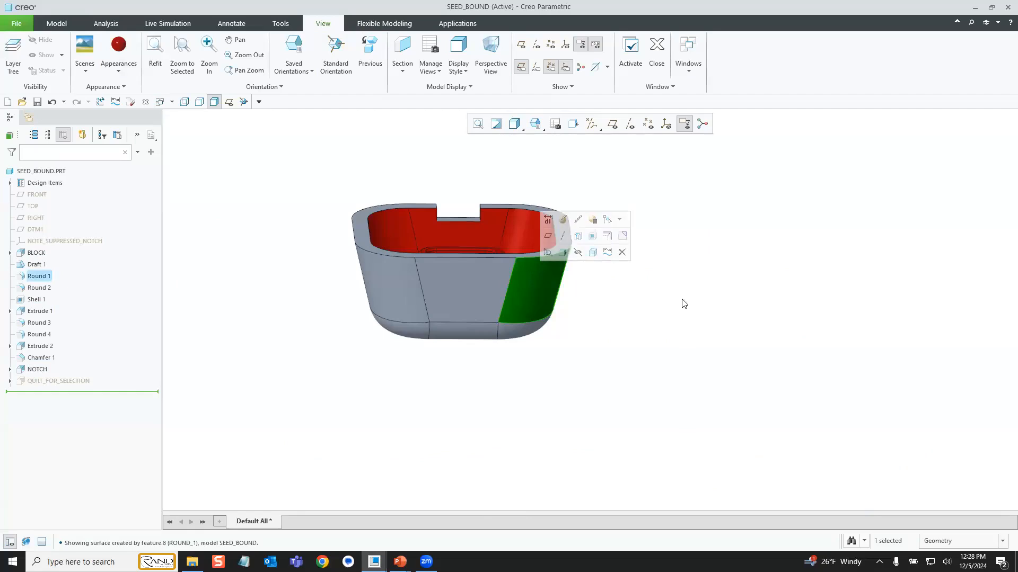
{"action": "left_click", "coordinate": [56, 23]}
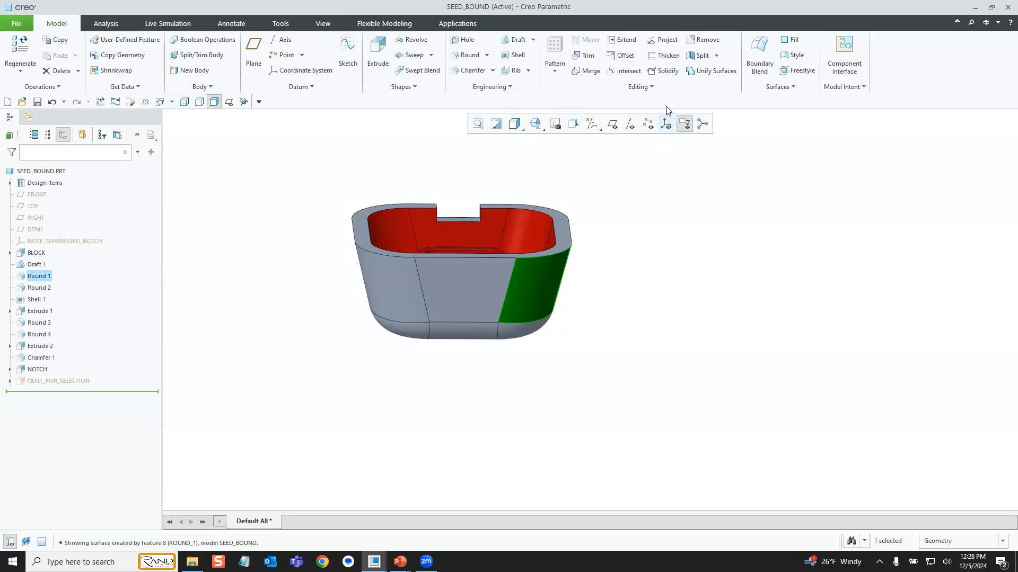
{"action": "left_click", "coordinate": [626, 56]}
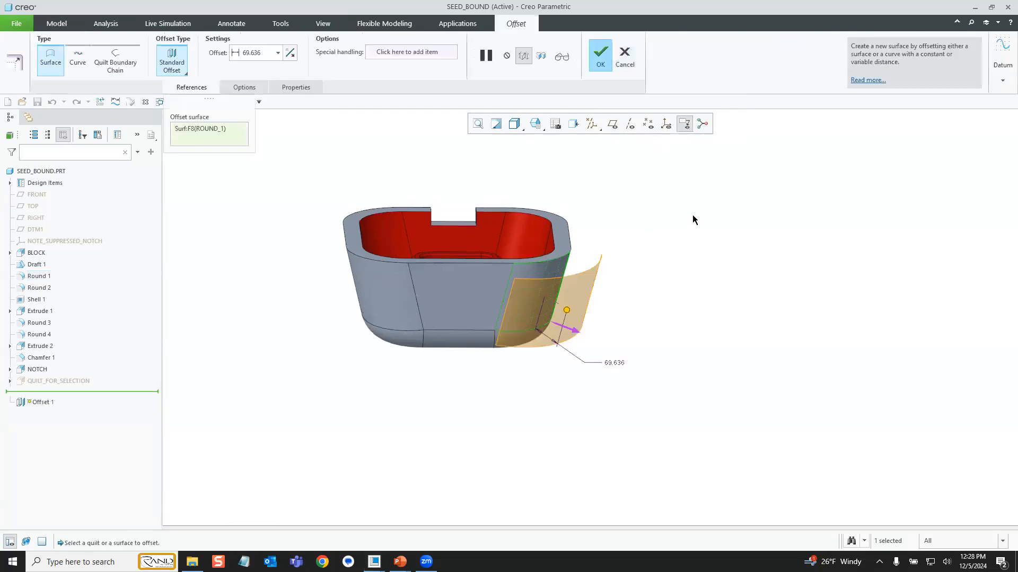
{"action": "middle_click_drag", "start_coordinate": [671, 246], "coordinate": [620, 279]}
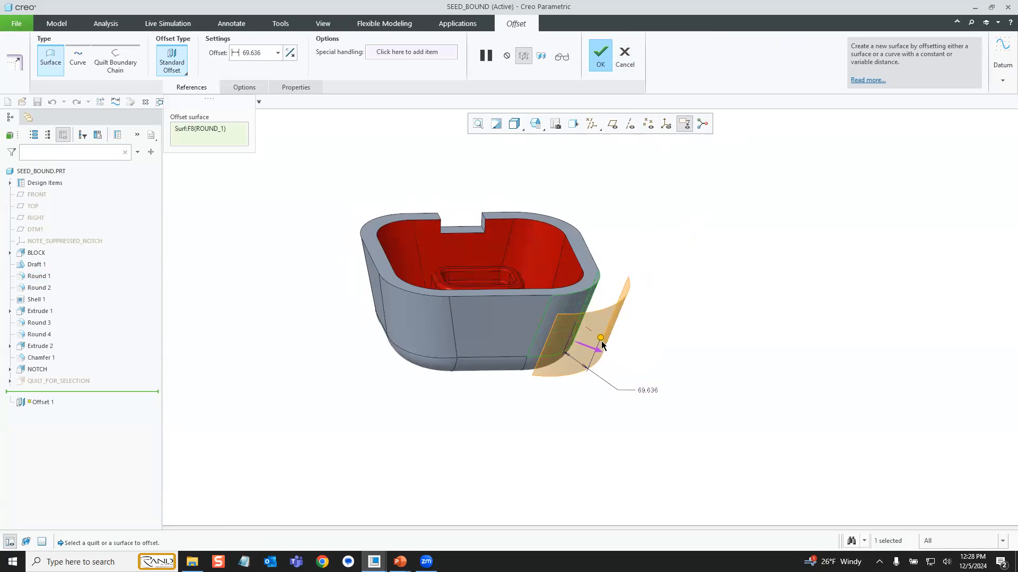
{"action": "left_click_drag", "start_coordinate": [601, 343], "coordinate": [663, 386]}
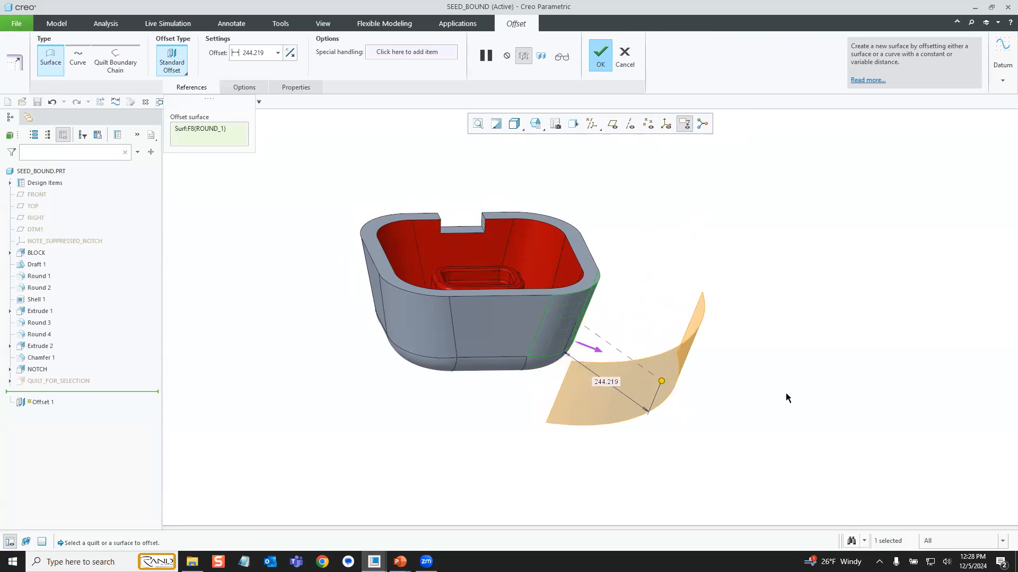
{"action": "left_click", "coordinate": [628, 64]}
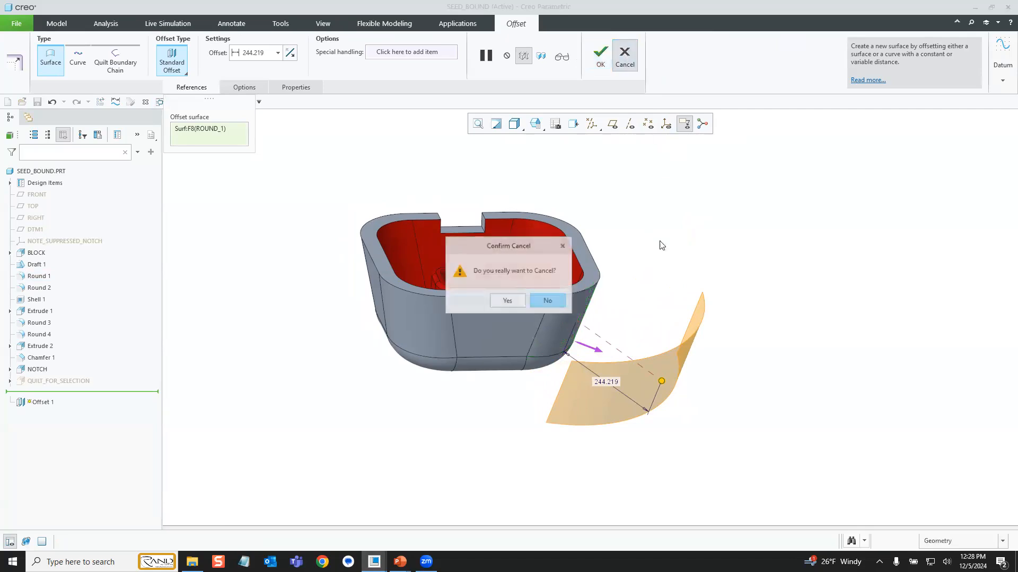
{"action": "left_click", "coordinate": [507, 301]}
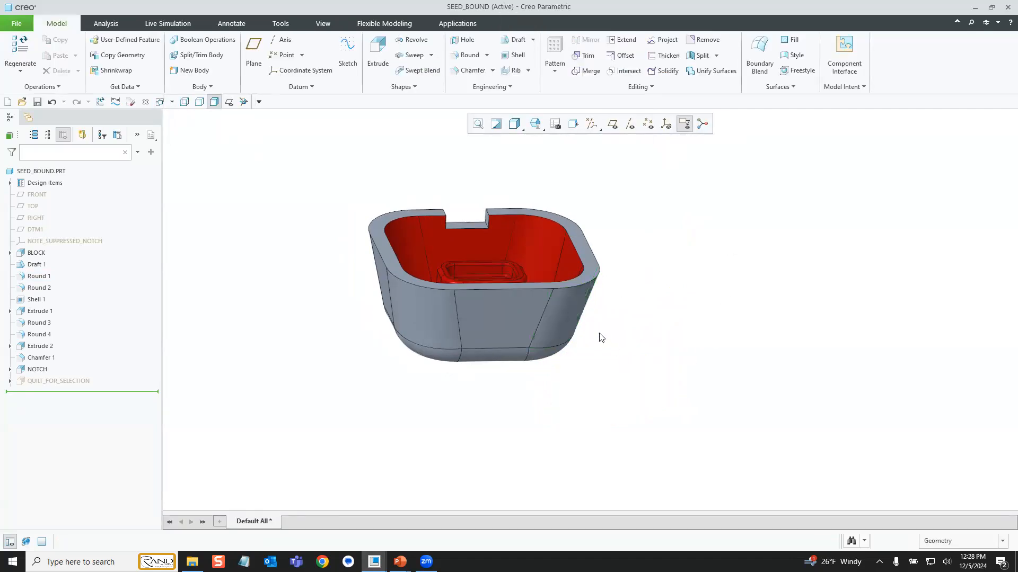
Select the outer rounded corner and adjacent front wall, start Offset, switch it to Standard Offset and create the feature at 69.636.
{"action": "left_click", "coordinate": [578, 319]}
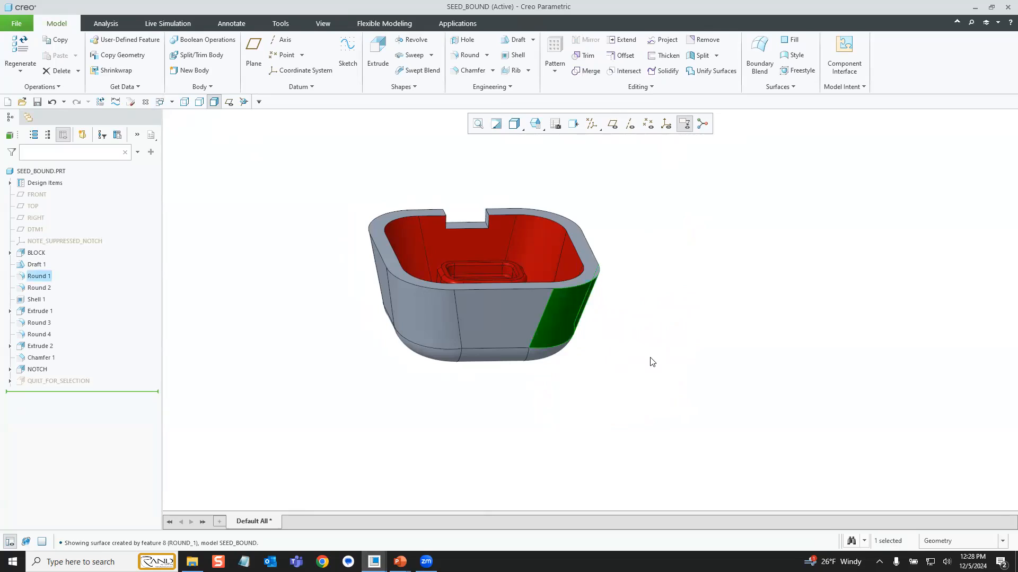
{"action": "left_click", "coordinate": [524, 324], "text": "ctrl"}
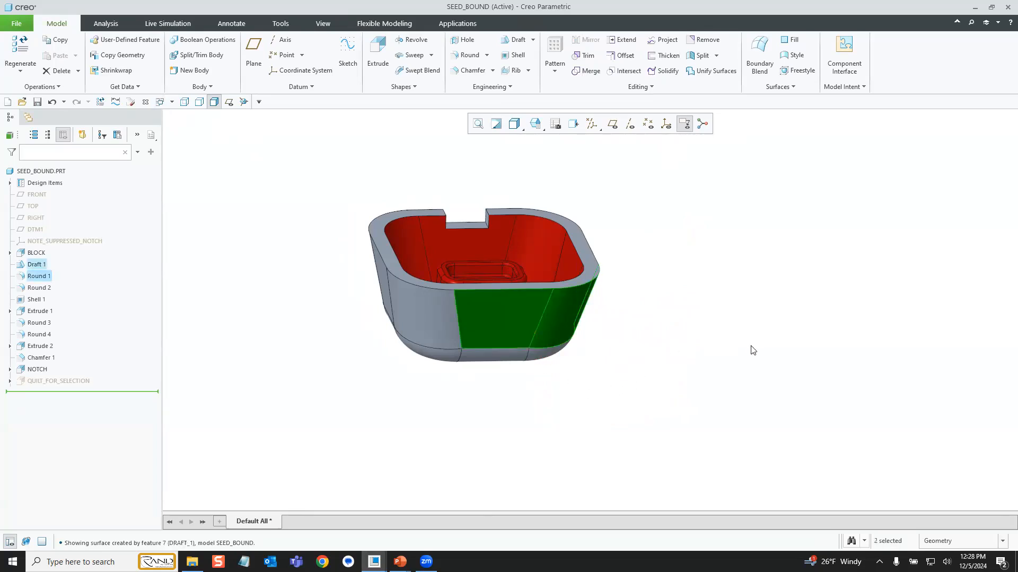
{"action": "left_click", "coordinate": [628, 56]}
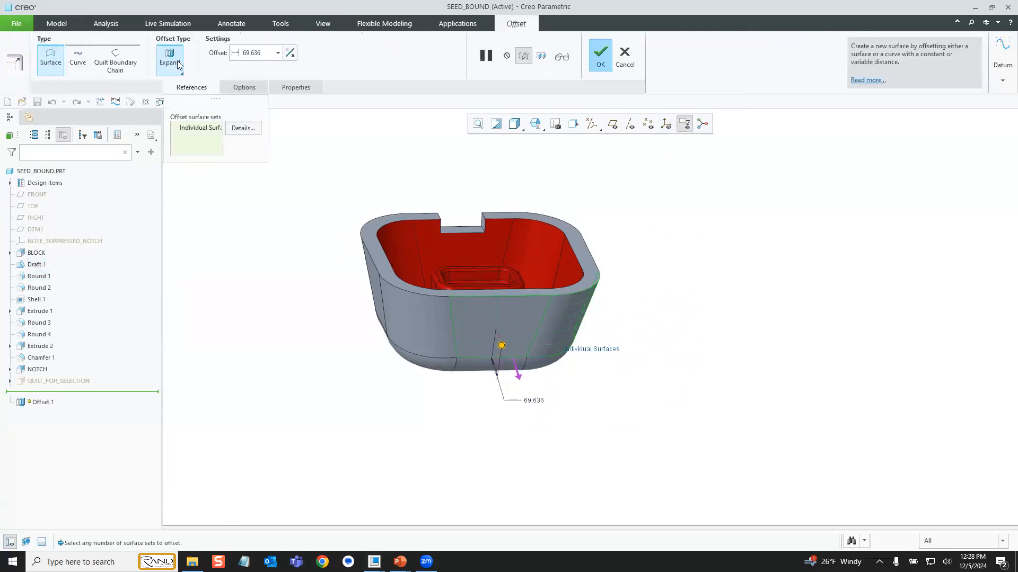
{"action": "left_click", "coordinate": [171, 58]}
{"action": "left_click", "coordinate": [145, 84]}
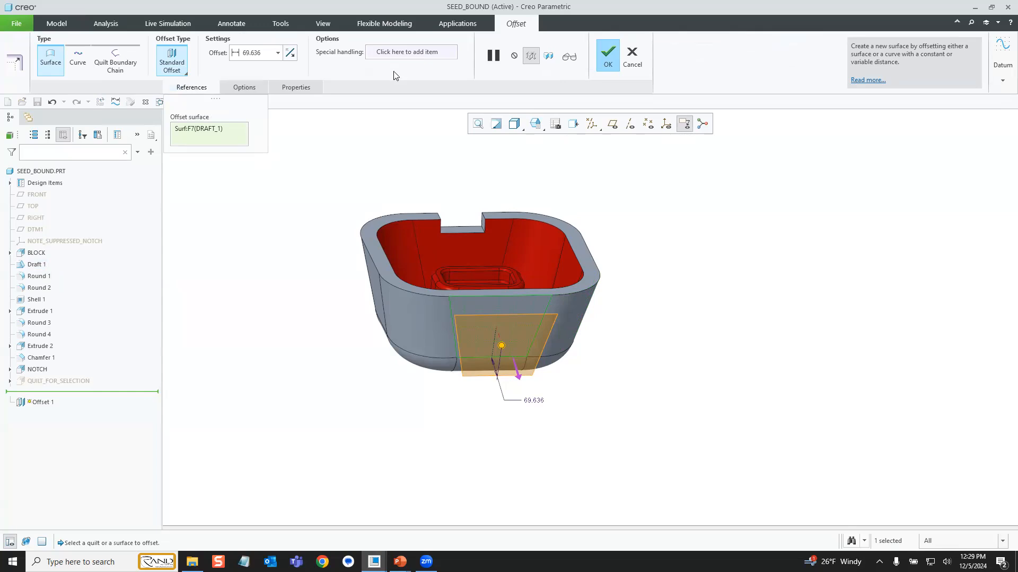
{"action": "left_click", "coordinate": [603, 59]}
Delete the offset surface in front of the outer wall.
{"action": "left_click", "coordinate": [523, 342]}
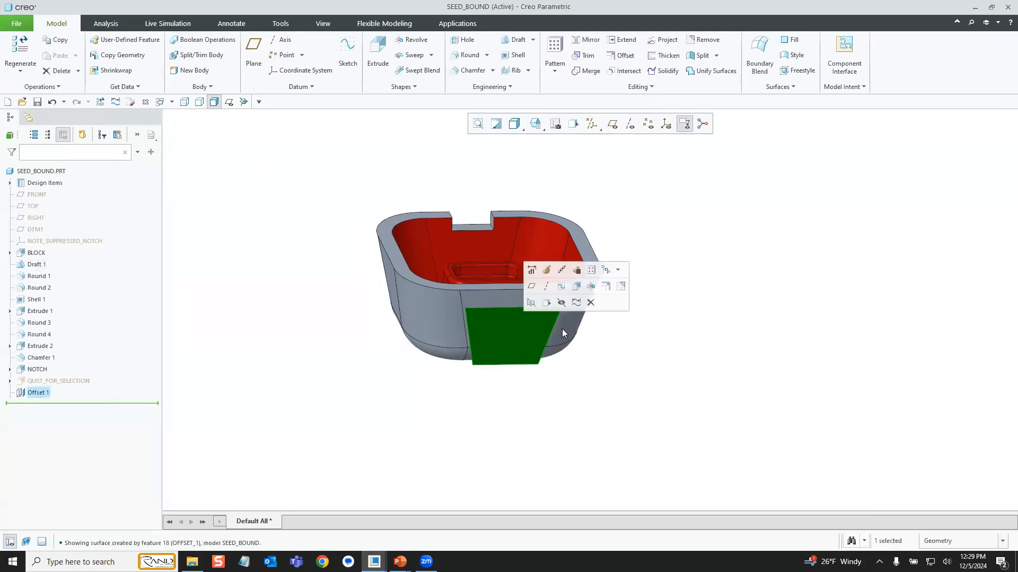
{"action": "left_click", "coordinate": [590, 303]}
{"action": "left_click", "coordinate": [551, 306]}
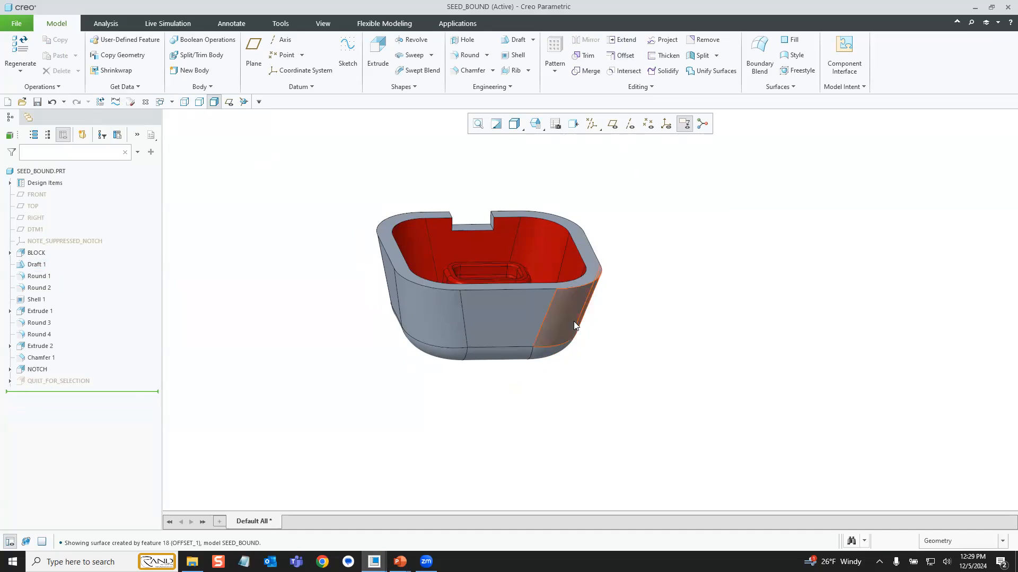
Copy the outer rounded corner and adjacent front wall surfaces and paste them as a copied surface quilt.
{"action": "left_click", "coordinate": [573, 321]}
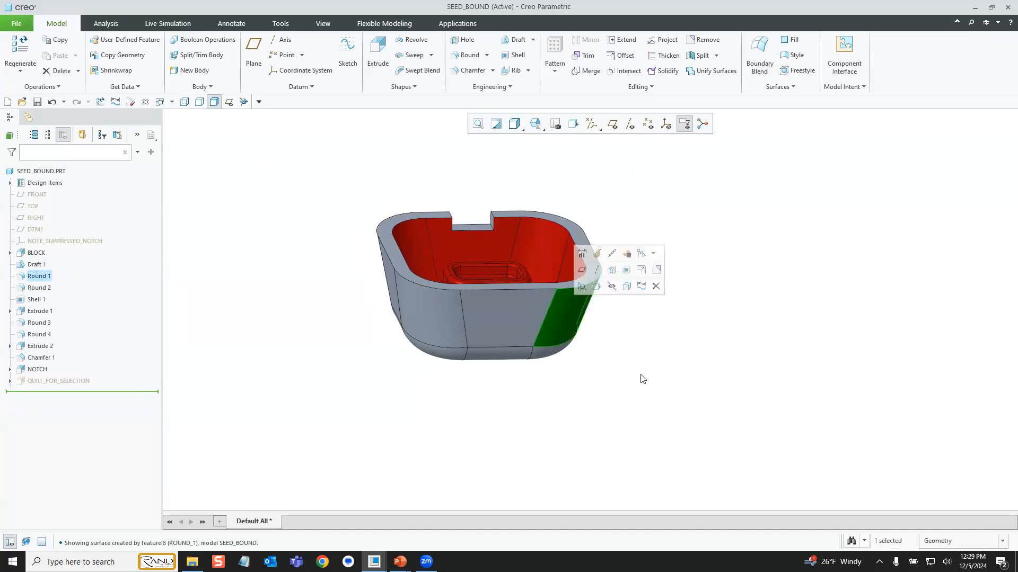
{"action": "left_click", "coordinate": [527, 318], "text": "ctrl"}
{"action": "right_click", "coordinate": [666, 209]}
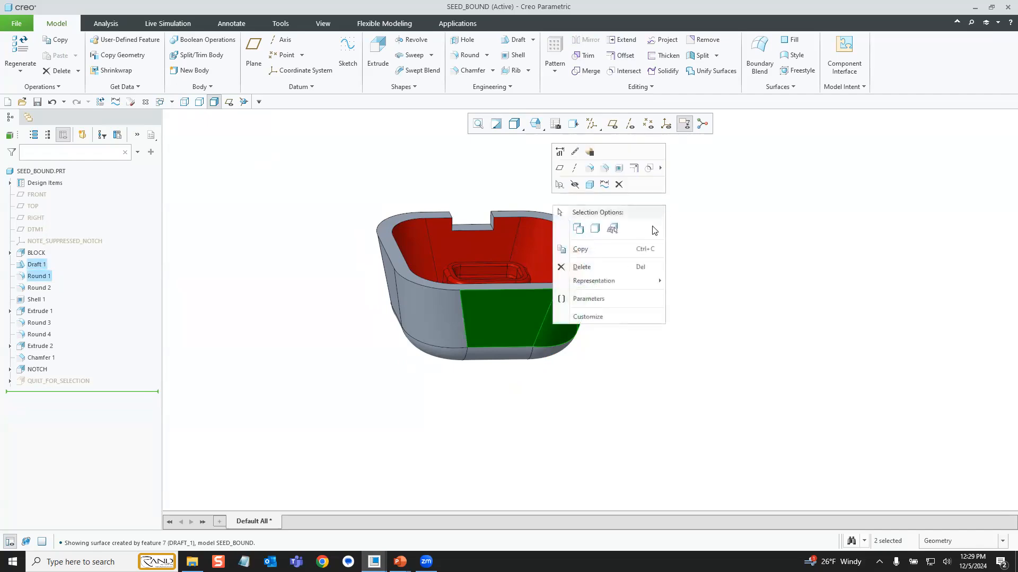
{"action": "left_click", "coordinate": [612, 251]}
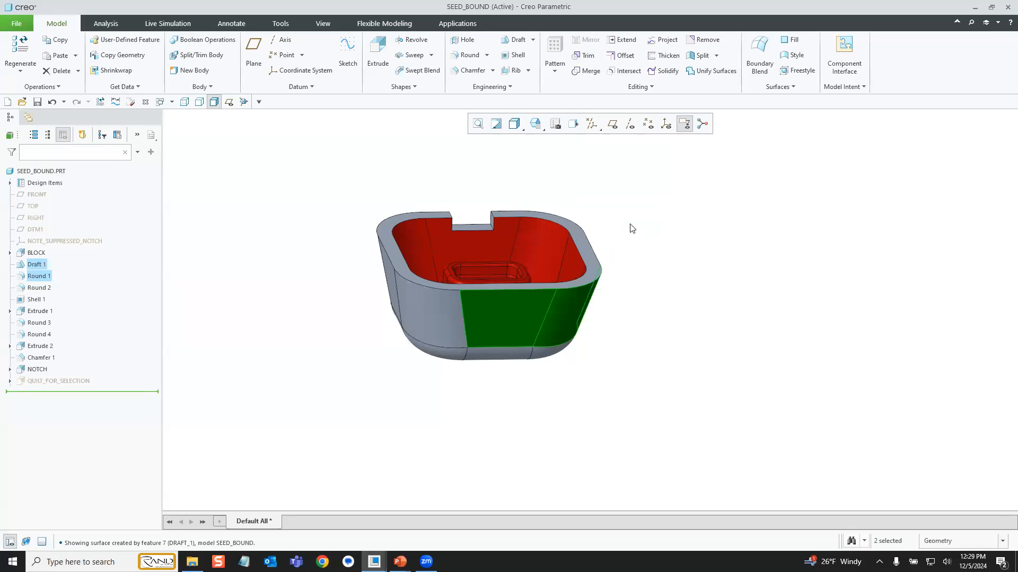
{"action": "right_click", "coordinate": [630, 233]}
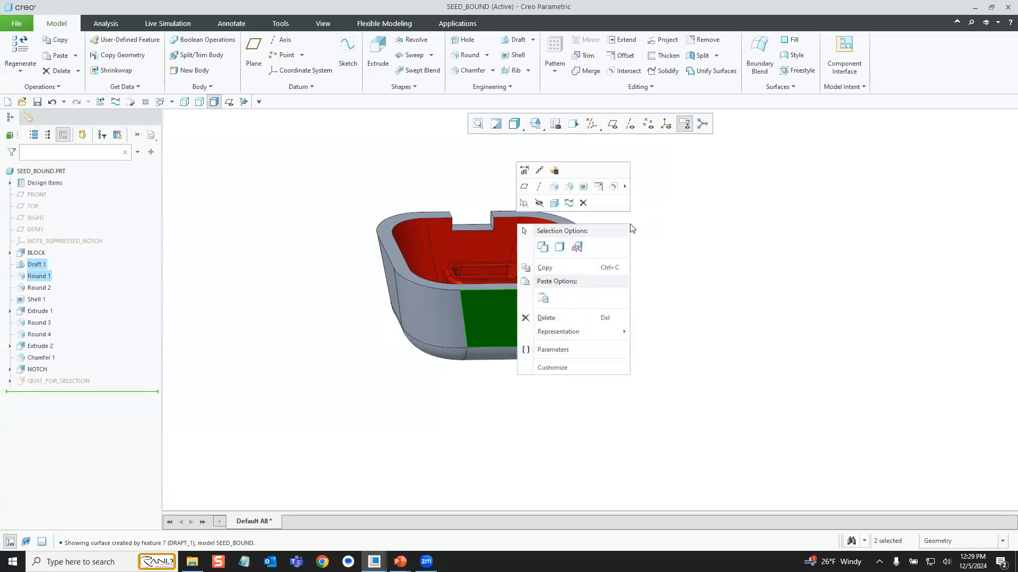
{"action": "left_click", "coordinate": [543, 297]}
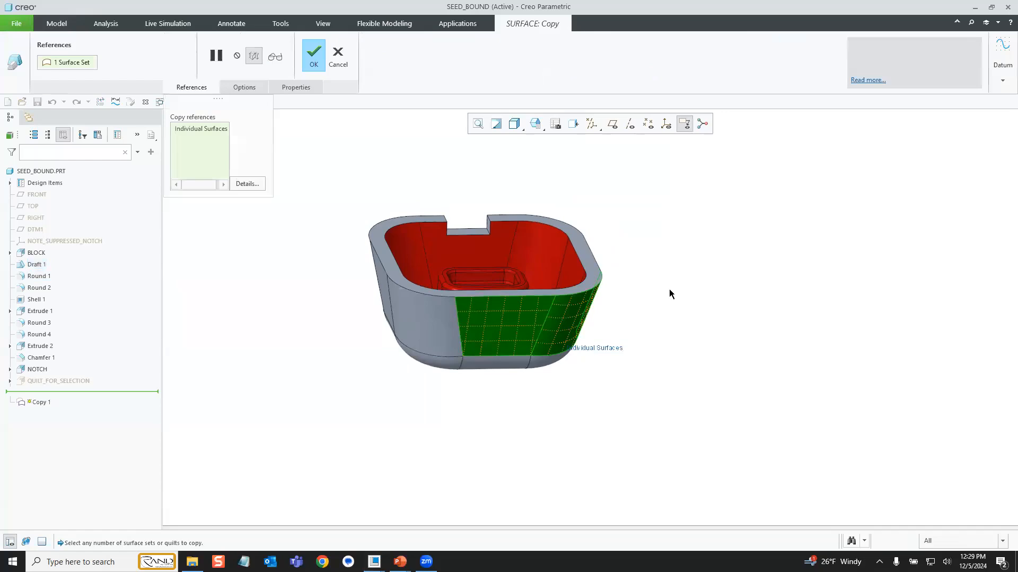
{"action": "left_click", "coordinate": [313, 55]}
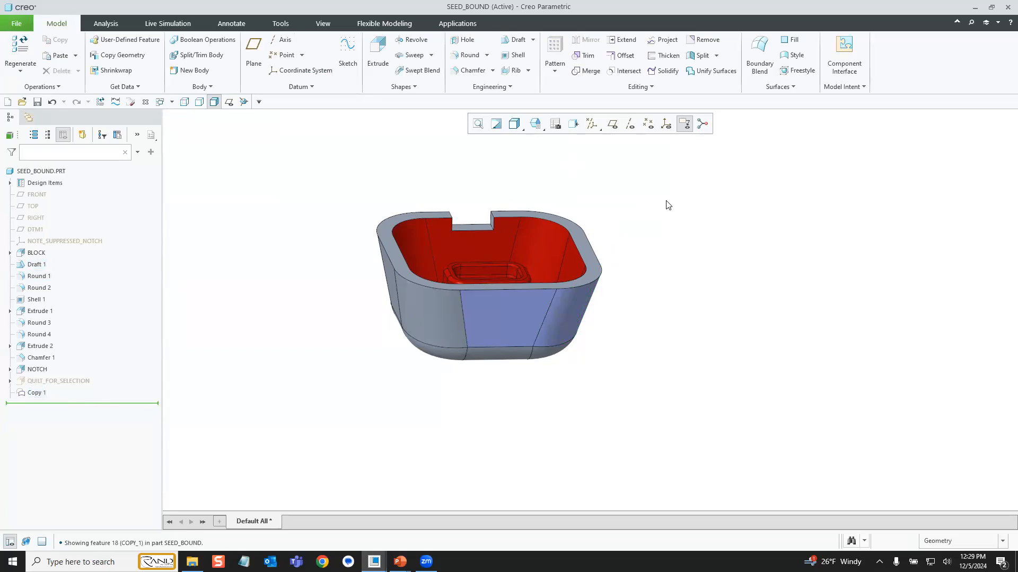
Try a Standard Offset of the whole copied quilt at about 240.7, and cancel the feature.
{"action": "left_click", "coordinate": [521, 315]}
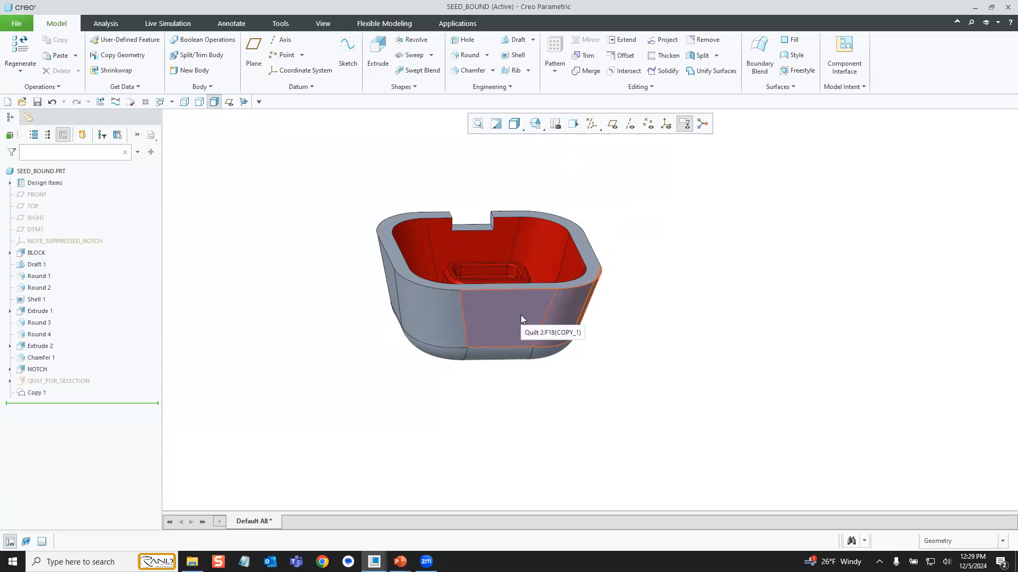
{"action": "left_click", "coordinate": [521, 316]}
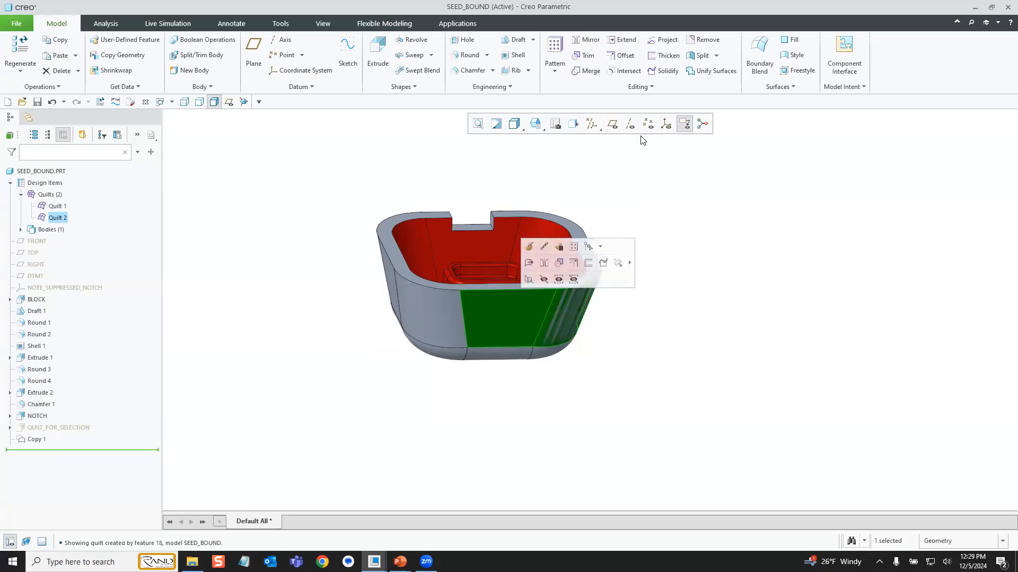
{"action": "left_click", "coordinate": [621, 56]}
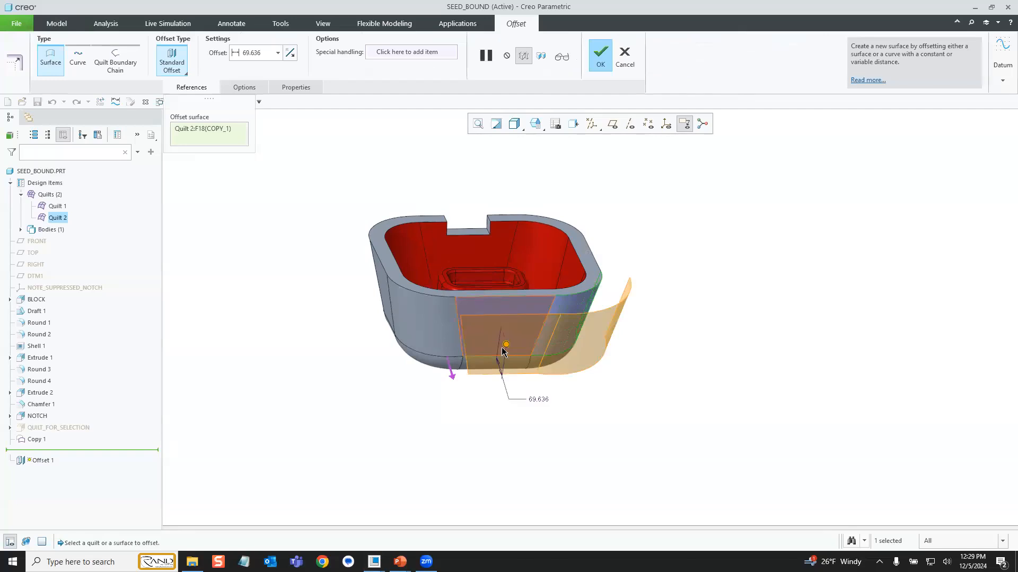
{"action": "left_click_drag", "start_coordinate": [508, 345], "coordinate": [521, 391]}
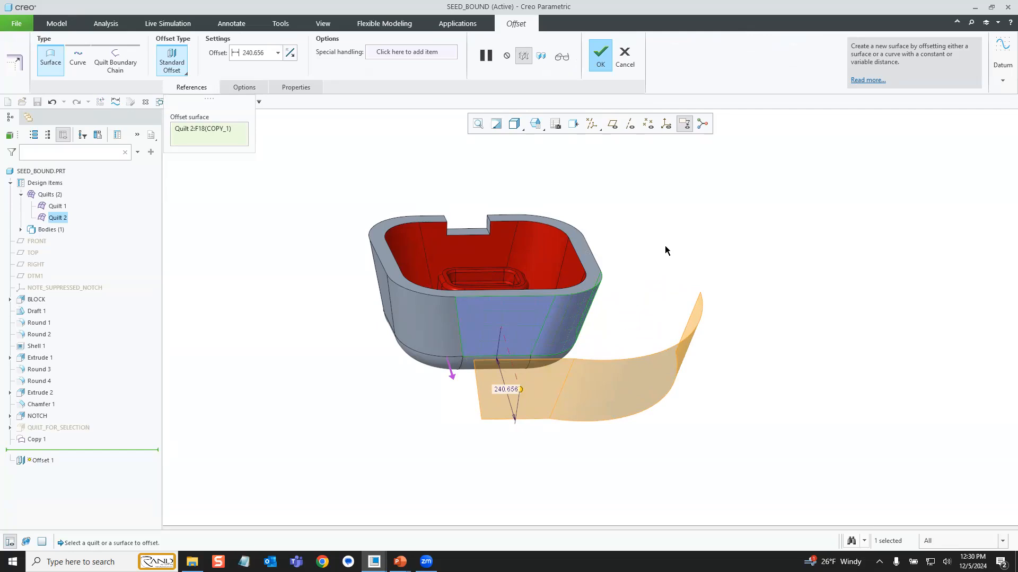
{"action": "left_click", "coordinate": [624, 56]}
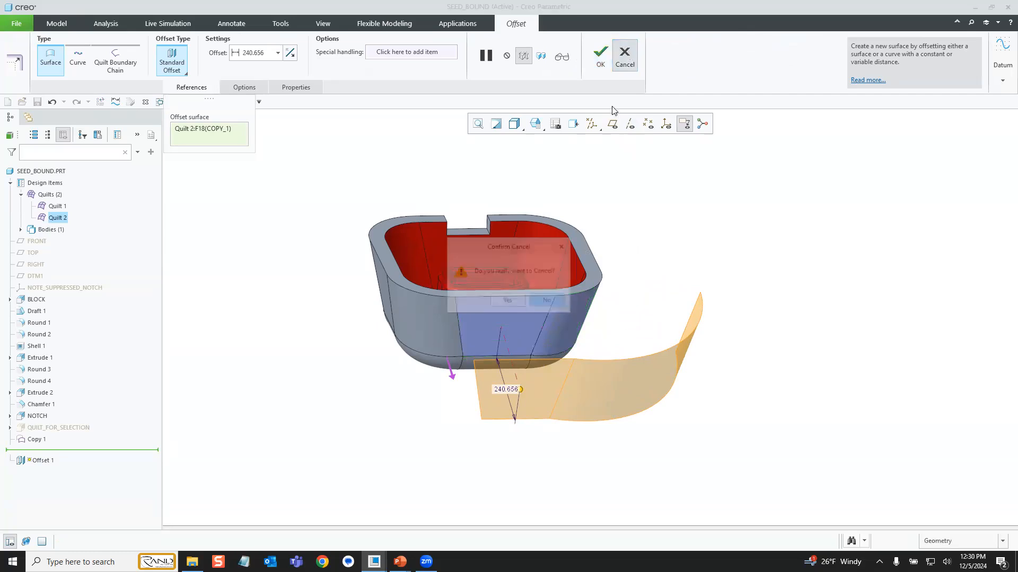
{"action": "left_click", "coordinate": [510, 299]}
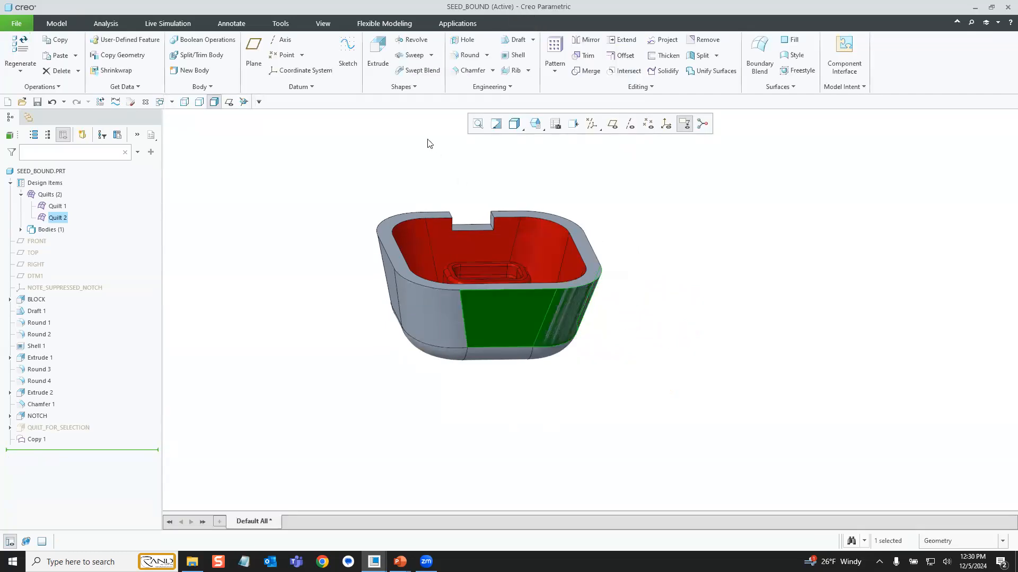
Close the SEED_BOUND window and switch to the STANDARD_OFFSET.PRT part.
{"action": "left_click", "coordinate": [145, 102]}
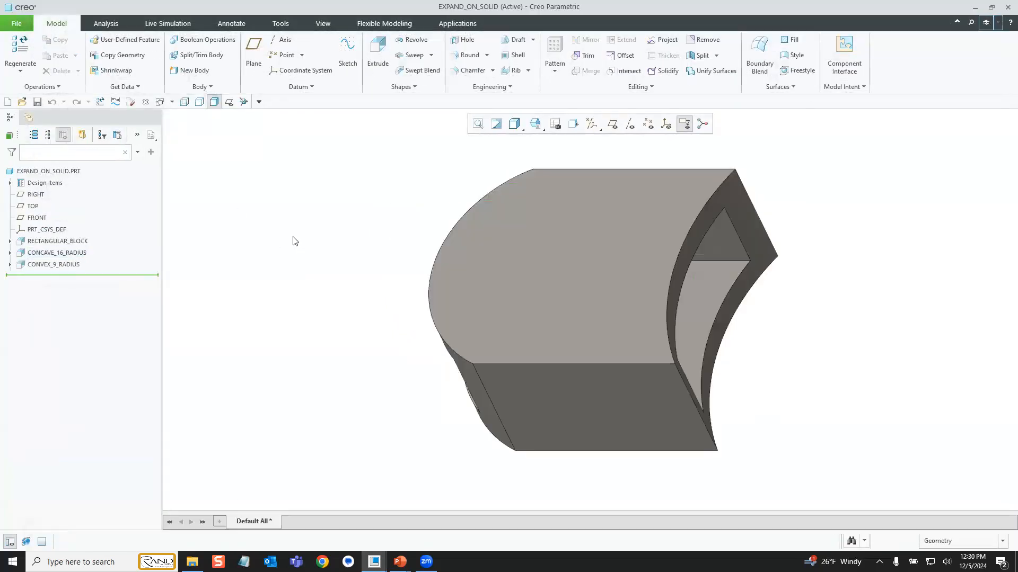
{"action": "left_click", "coordinate": [171, 101]}
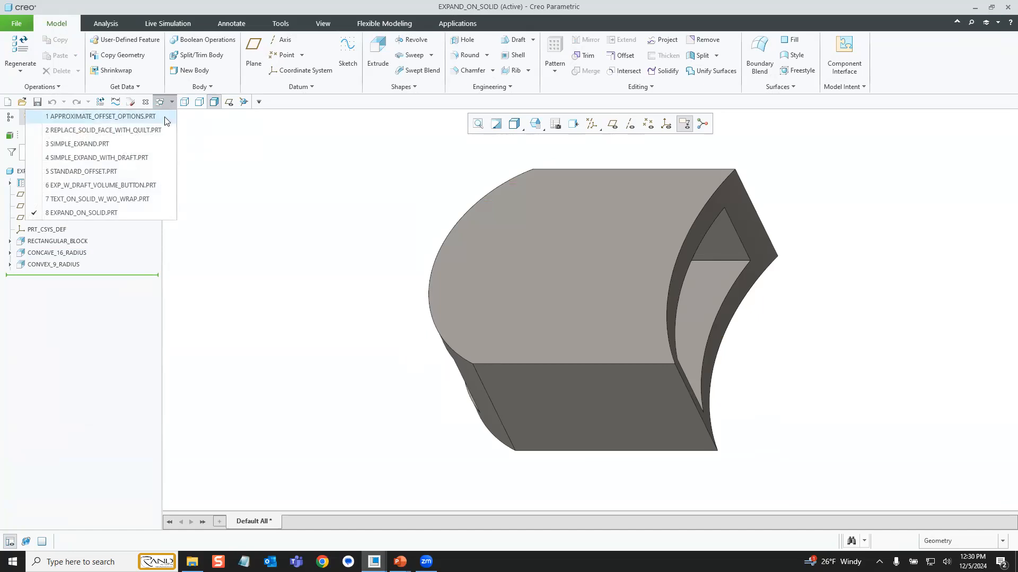
{"action": "left_click", "coordinate": [106, 172]}
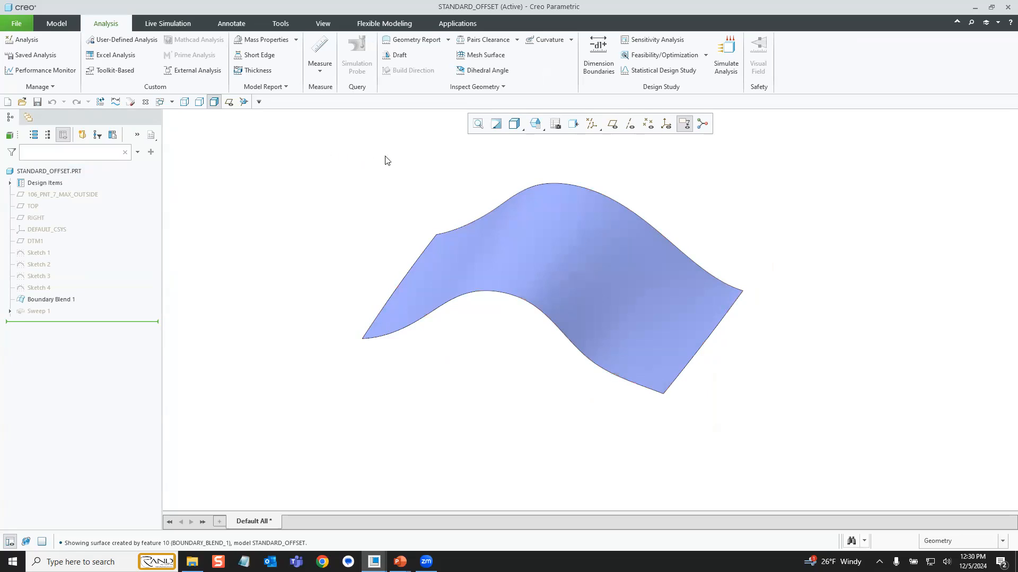
Run a Radius analysis on the boundary blend surface to check its minimum radius.
{"action": "left_click", "coordinate": [503, 87]}
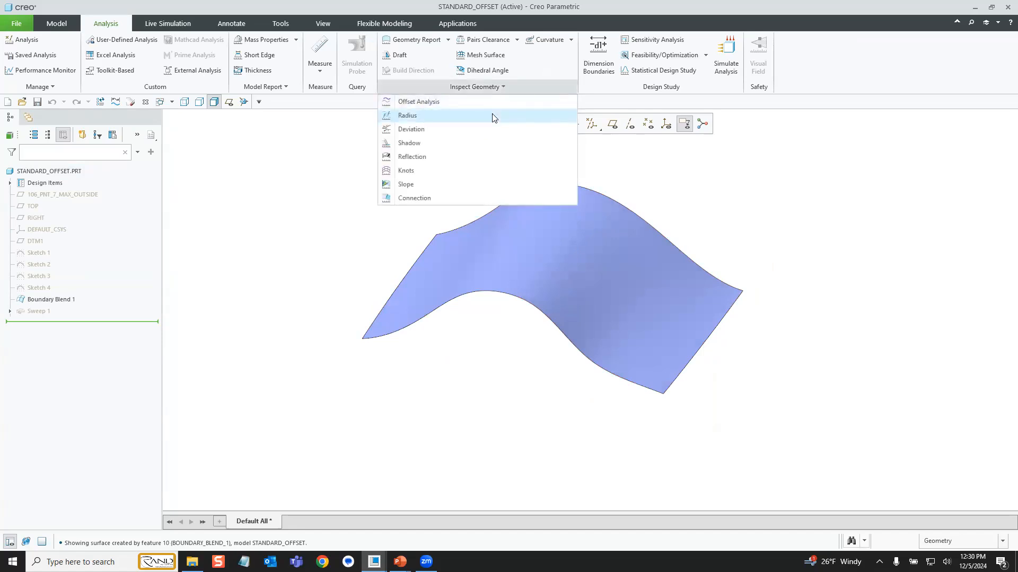
{"action": "left_click", "coordinate": [492, 116]}
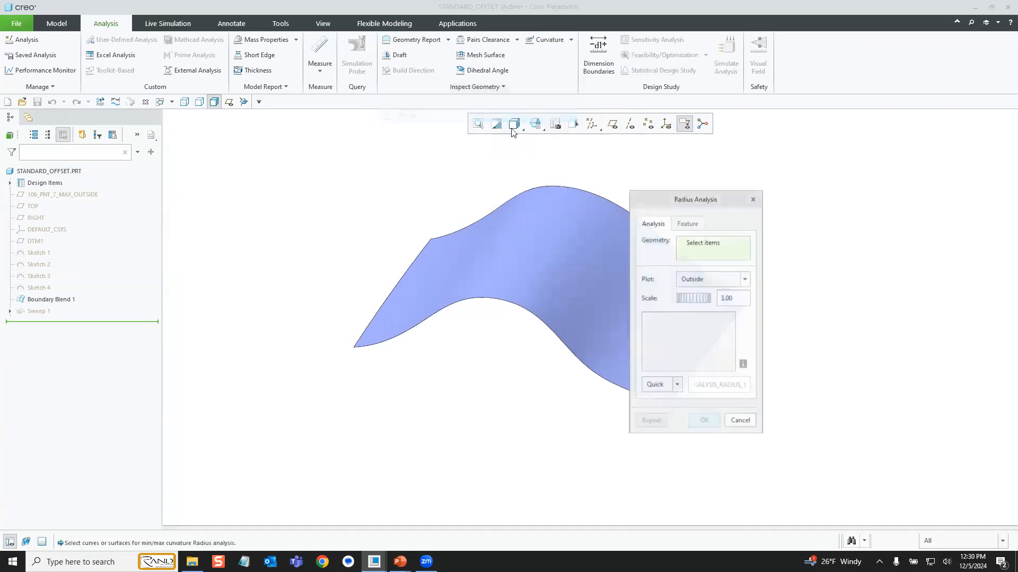
{"action": "left_click", "coordinate": [543, 215]}
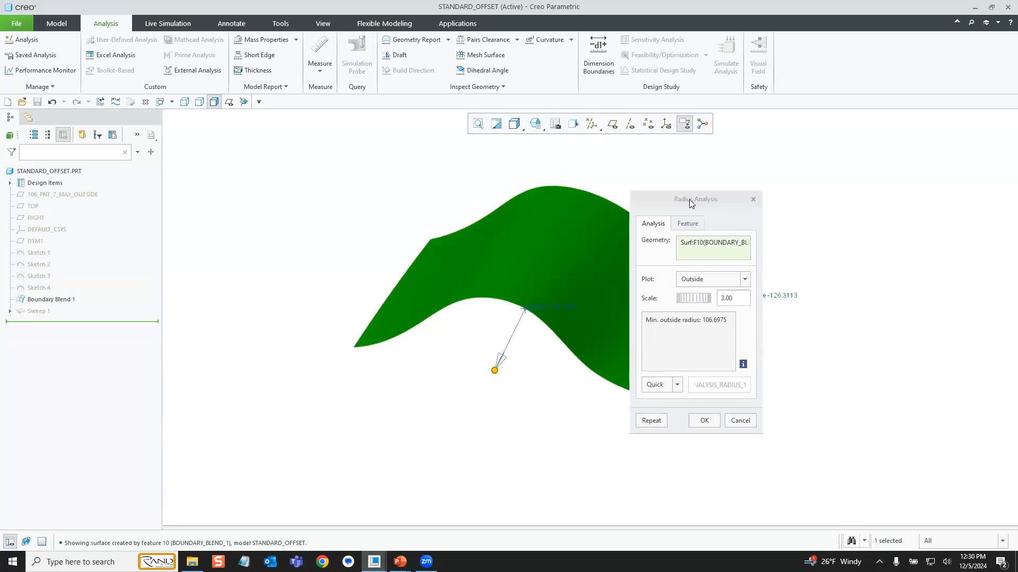
{"action": "left_click_drag", "start_coordinate": [689, 199], "coordinate": [702, 200]}
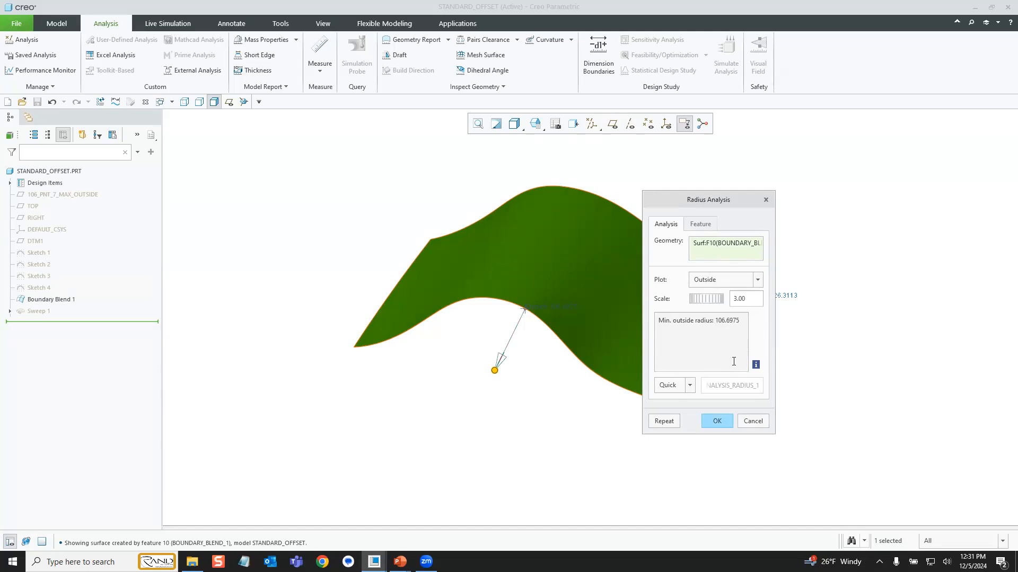
{"action": "left_click", "coordinate": [718, 421]}
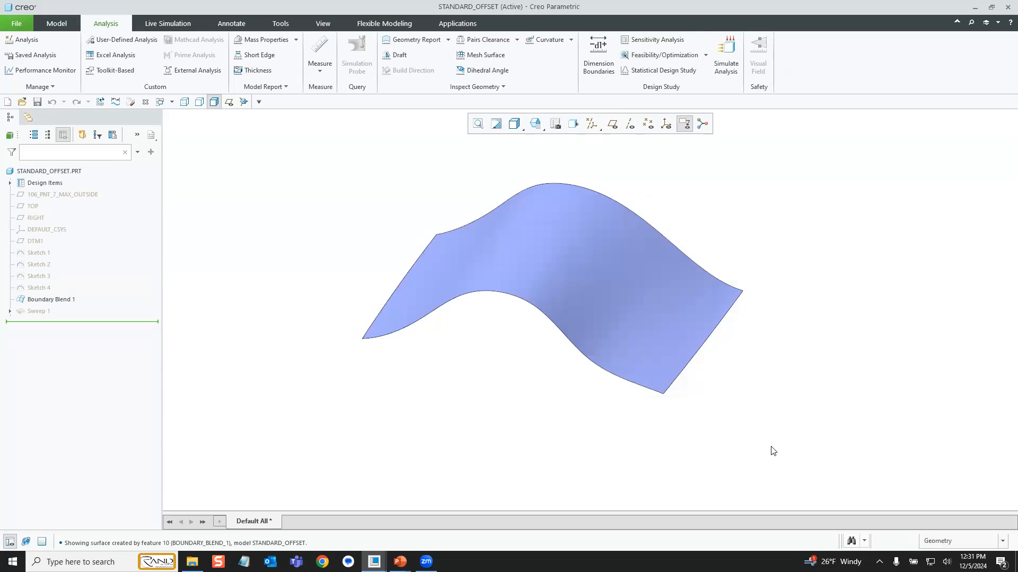
Start a Standard Offset of the boundary blend surface and pull the offset downward to about 108.2.
{"action": "left_click", "coordinate": [580, 263]}
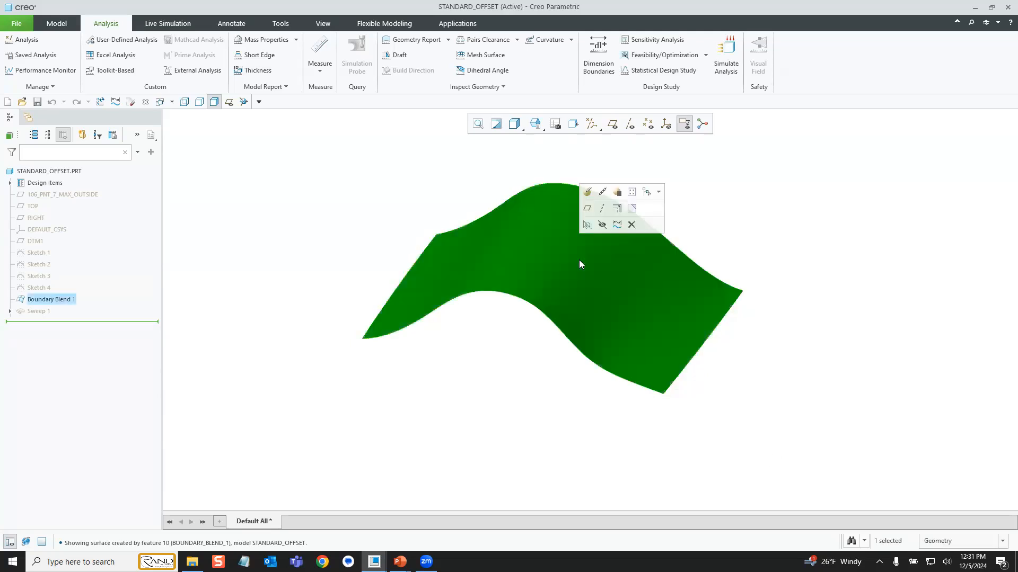
{"action": "left_click", "coordinate": [616, 209]}
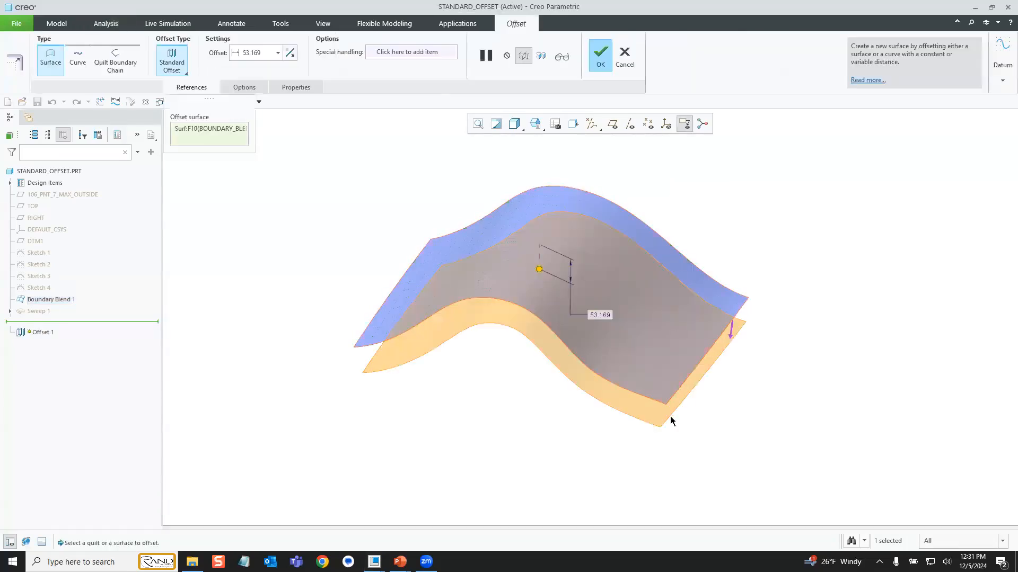
{"action": "left_click_drag", "start_coordinate": [539, 270], "coordinate": [539, 298]}
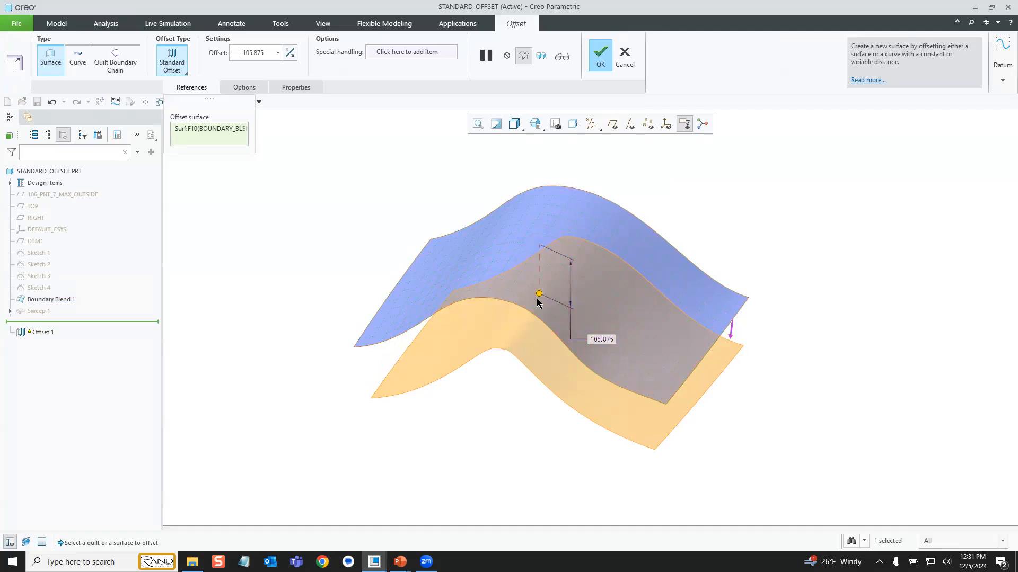
{"action": "left_click_drag", "start_coordinate": [538, 295], "coordinate": [539, 296]}
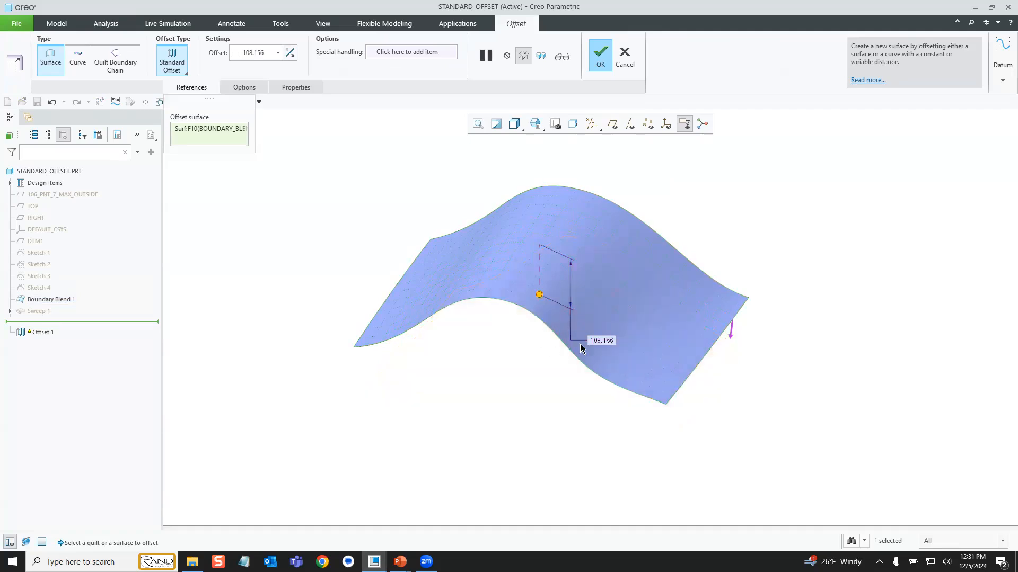
Set the surface offset distance to 106.600.
{"action": "double_click", "coordinate": [602, 340]}
{"action": "type", "text": "106"}
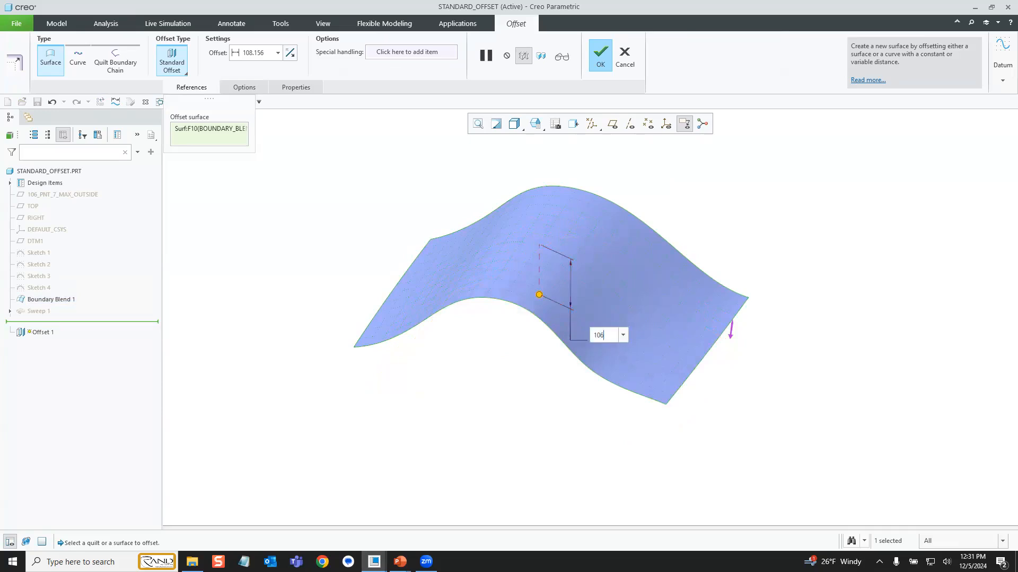
{"action": "type", "text": ".600"}
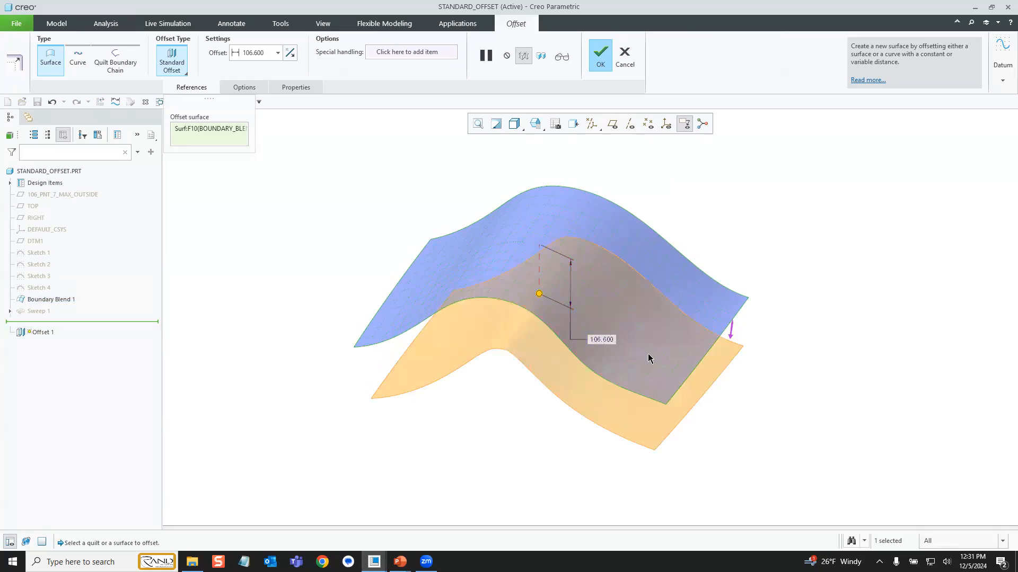
Set the surface offset distance to 106.800 and create the offset, accepting it as a failed feature.
{"action": "double_click", "coordinate": [600, 340]}
{"action": "type", "text": "106.8"}
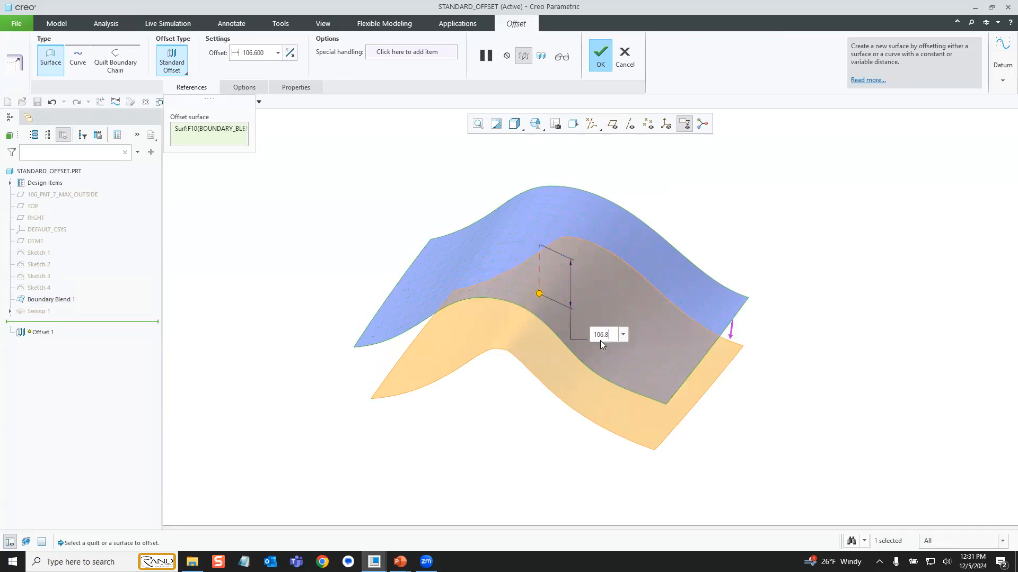
{"action": "key", "text": "Return"}
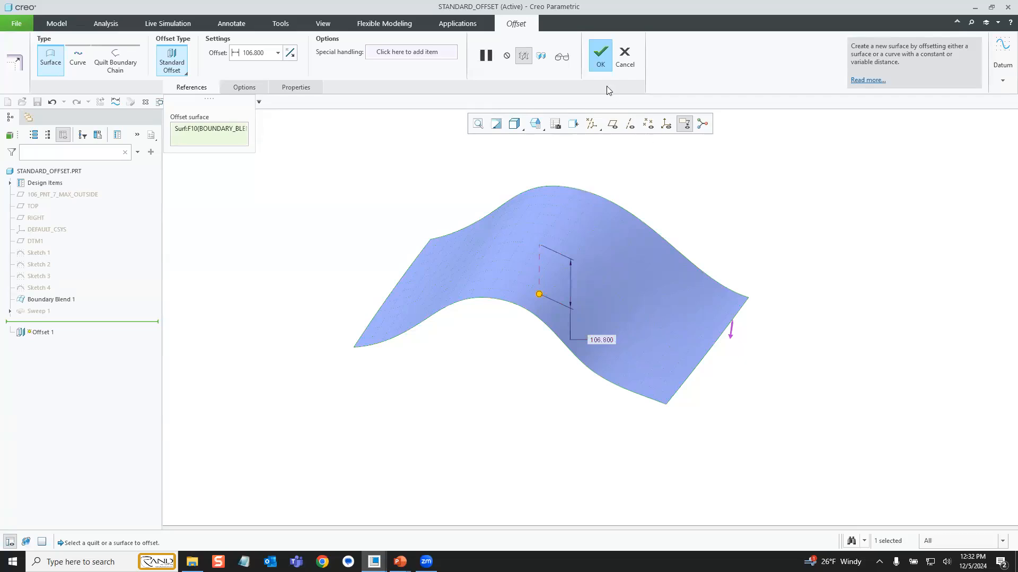
{"action": "left_click", "coordinate": [602, 59]}
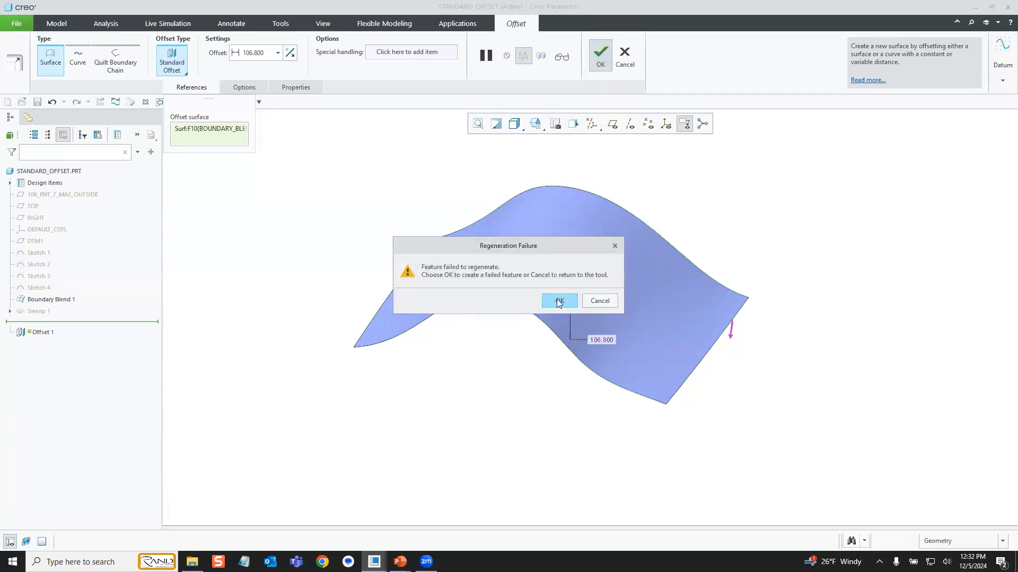
{"action": "left_click", "coordinate": [558, 301]}
Run an Offset Analysis on the boundary blend surface at offset 135.00 and examine the mesh along the sharp inner bend.
{"action": "left_click", "coordinate": [493, 87]}
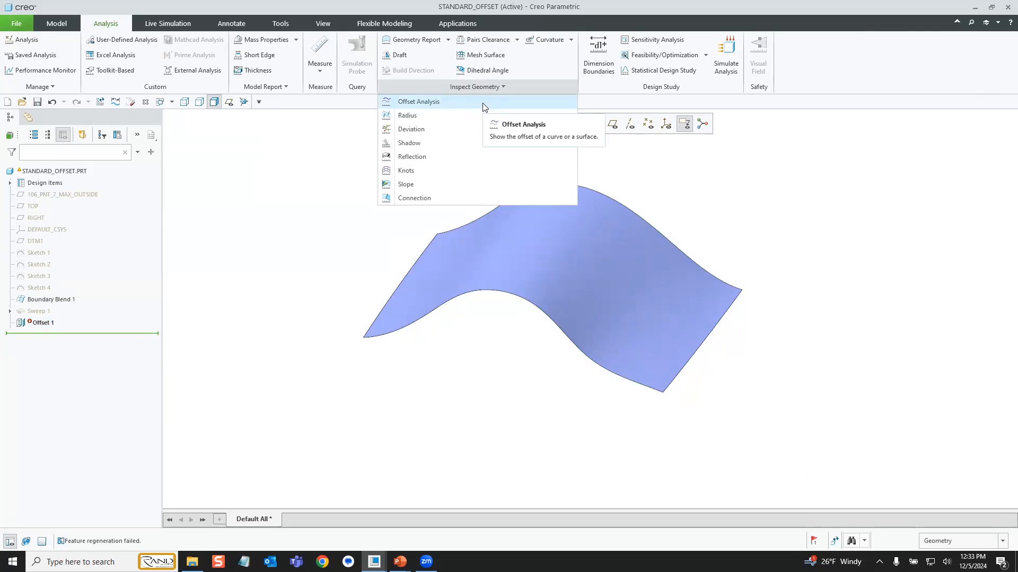
{"action": "left_click", "coordinate": [482, 104]}
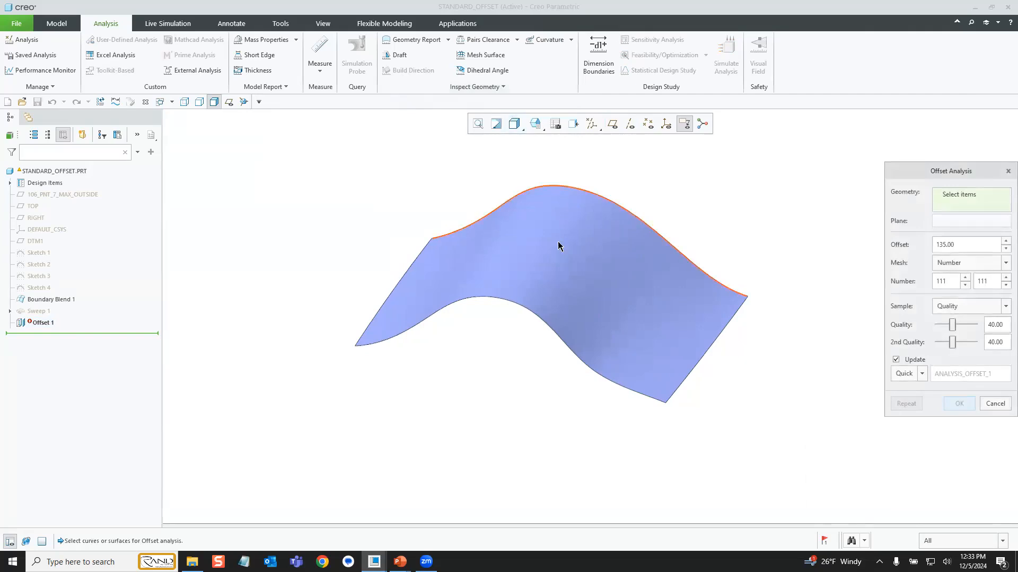
{"action": "left_click", "coordinate": [550, 253]}
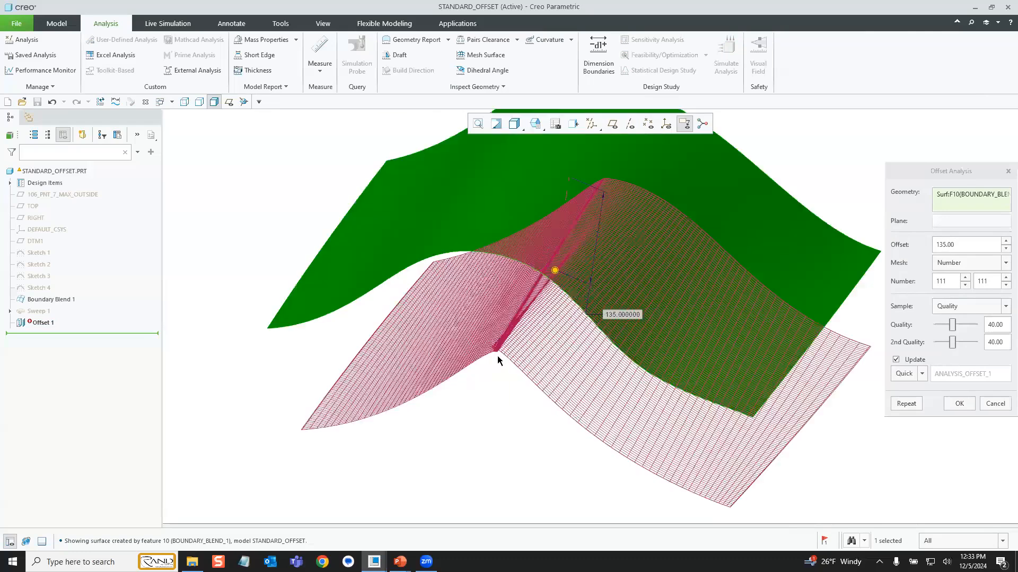
{"action": "scroll", "coordinate": [527, 285], "scroll_direction": "up", "scroll_amount": 5}
{"action": "middle_click_drag", "start_coordinate": [469, 307], "coordinate": [549, 234]}
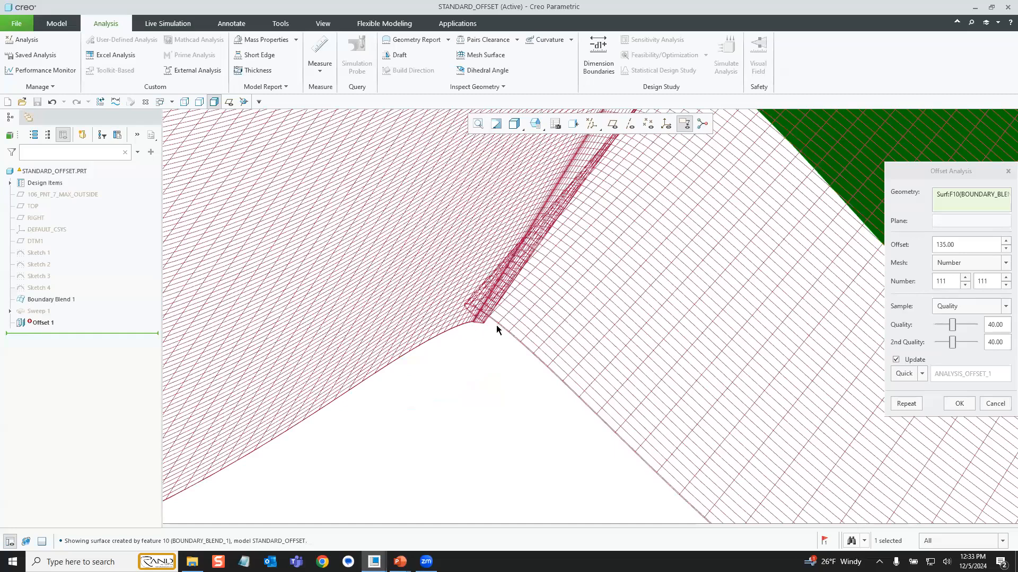
{"action": "scroll", "coordinate": [474, 309], "scroll_direction": "up", "scroll_amount": 3}
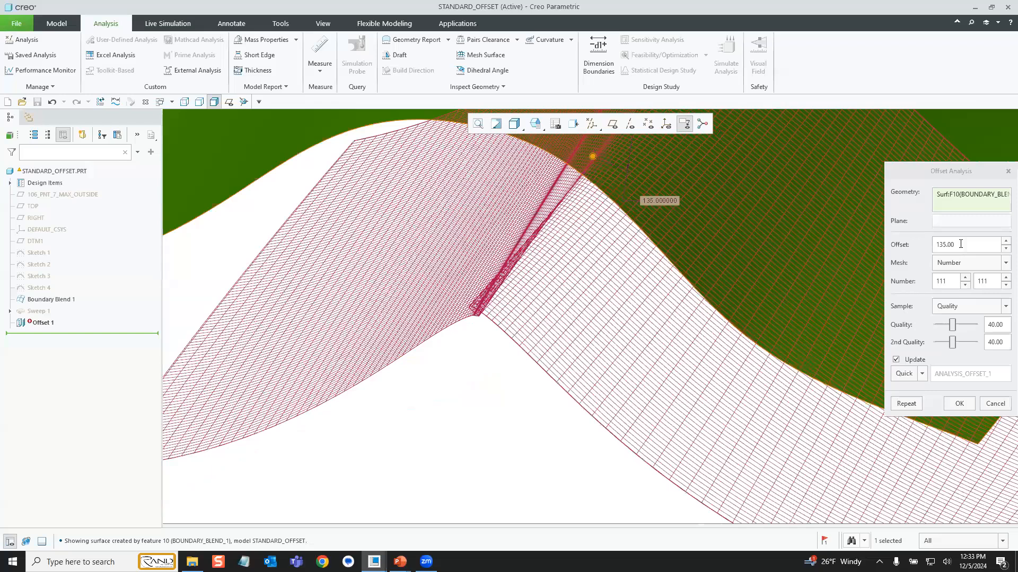
Set the analysis offset to 103.00 and examine the mesh closely at the bend.
{"action": "left_click", "coordinate": [960, 243]}
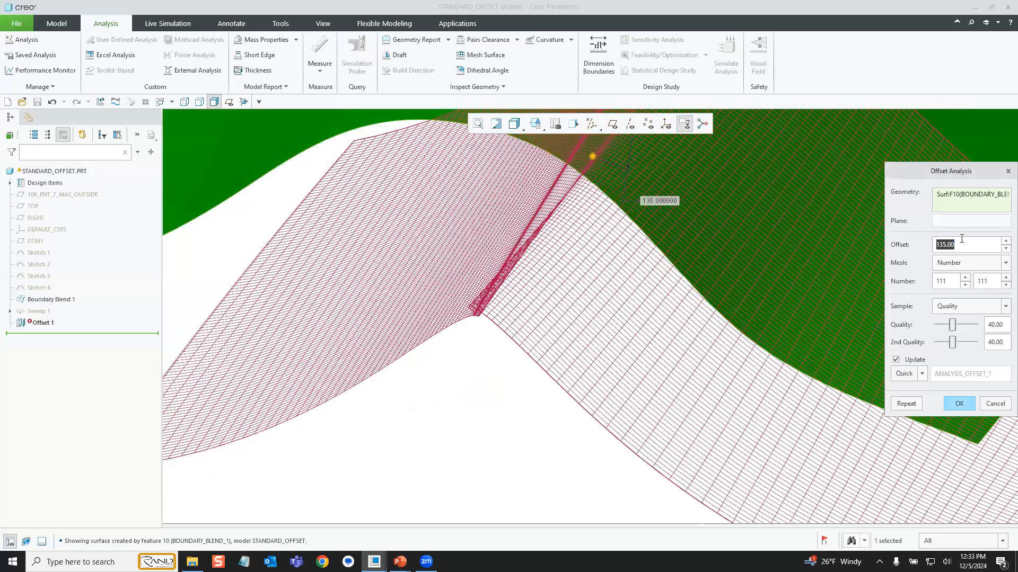
{"action": "type", "text": "103"}
{"action": "key", "text": "Return"}
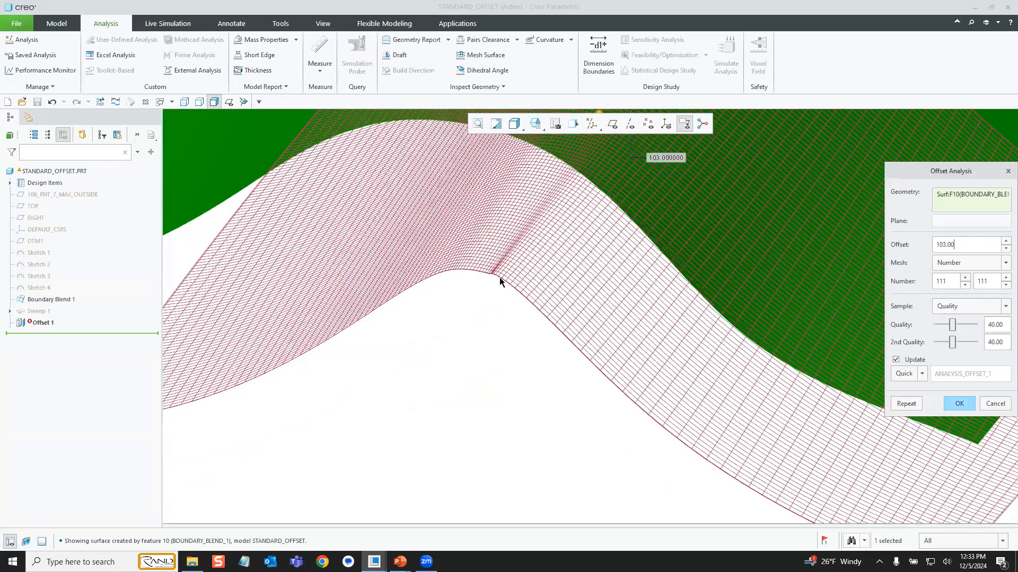
{"action": "scroll", "coordinate": [474, 284], "scroll_direction": "down", "scroll_amount": 5}
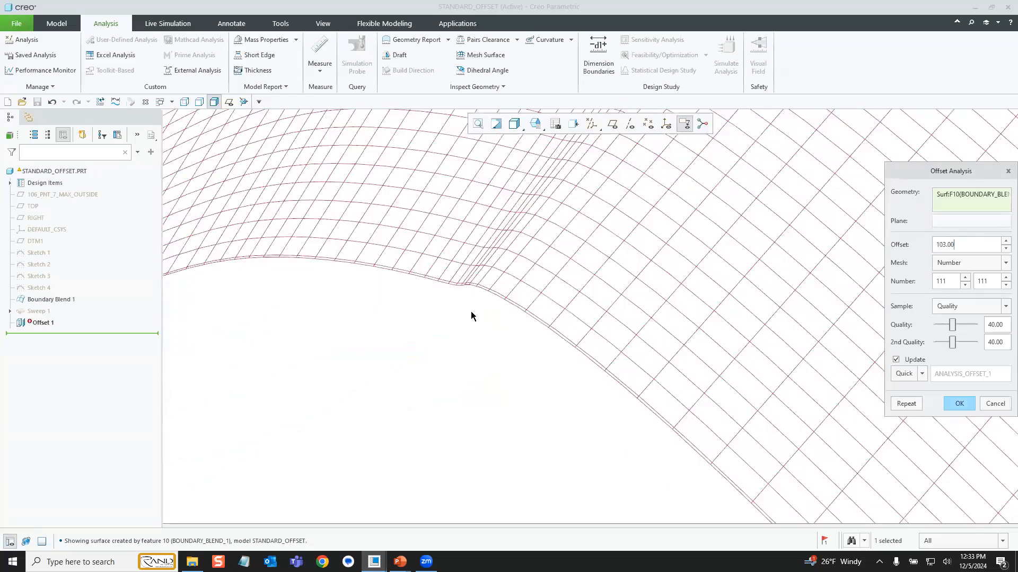
Return the analysis offset to 135.00, examine where the mesh folds over itself, and cancel the analysis.
{"action": "left_click_drag", "start_coordinate": [956, 244], "coordinate": [917, 243]}
{"action": "type", "text": "135.00"}
{"action": "key", "text": "Return"}
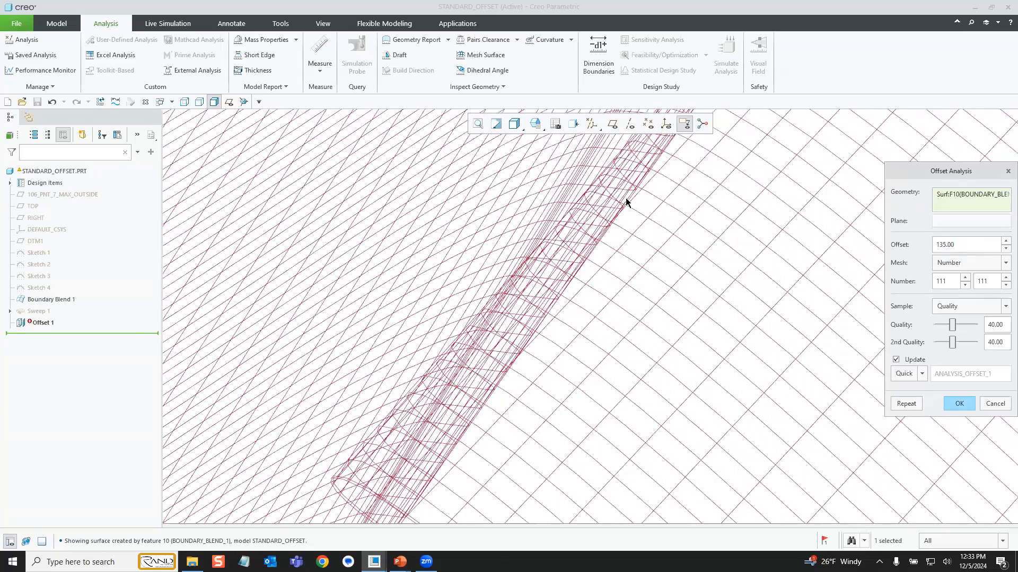
{"action": "scroll", "coordinate": [567, 308], "scroll_direction": "up", "scroll_amount": 3}
{"action": "scroll", "coordinate": [558, 333], "scroll_direction": "up", "scroll_amount": 5}
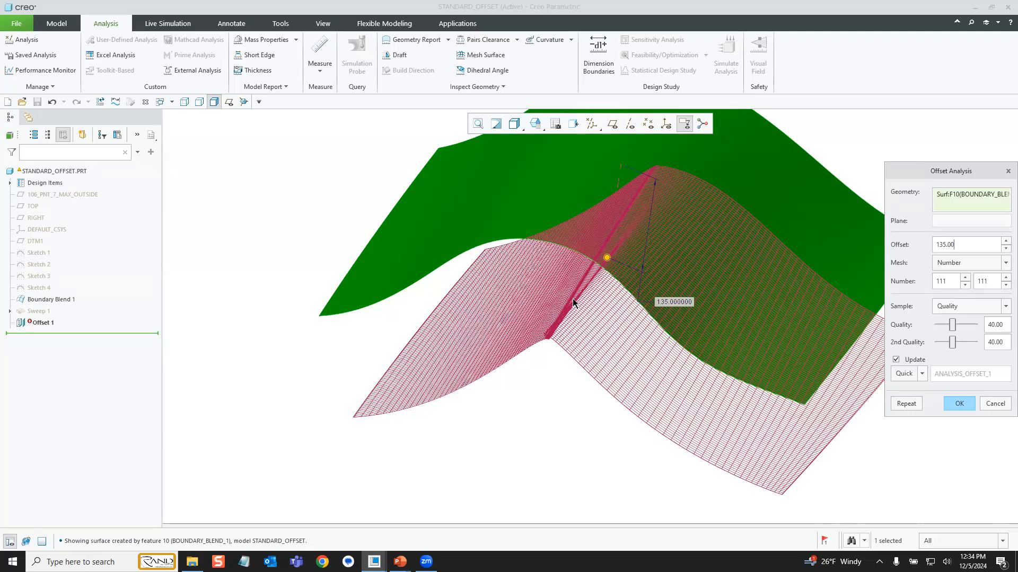
{"action": "left_click", "coordinate": [995, 404]}
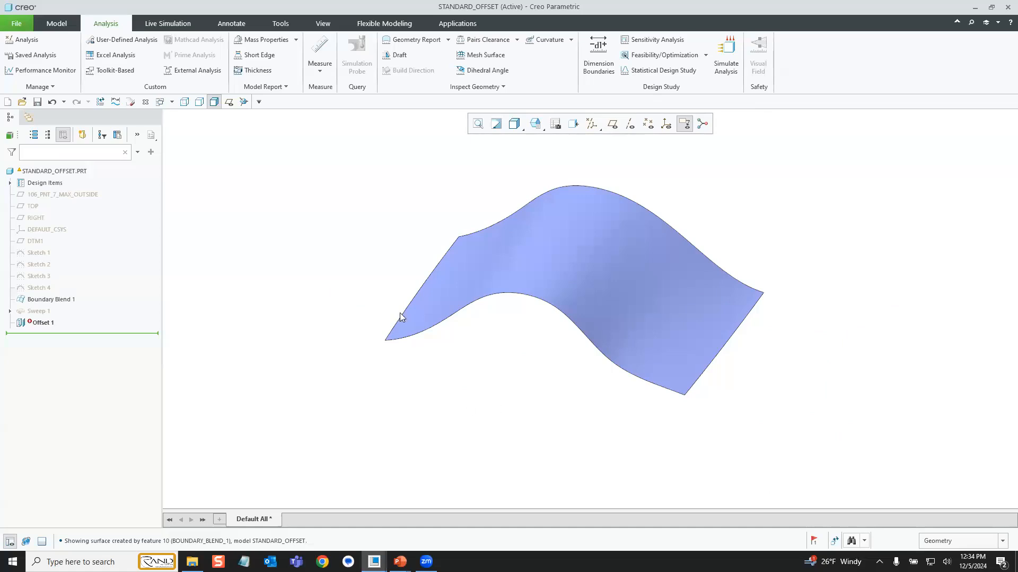
Close the STANDARD_OFFSET window and switch to the APPROXIMATE_OFFSET_OPTIONS.PRT part.
{"action": "left_click", "coordinate": [146, 102]}
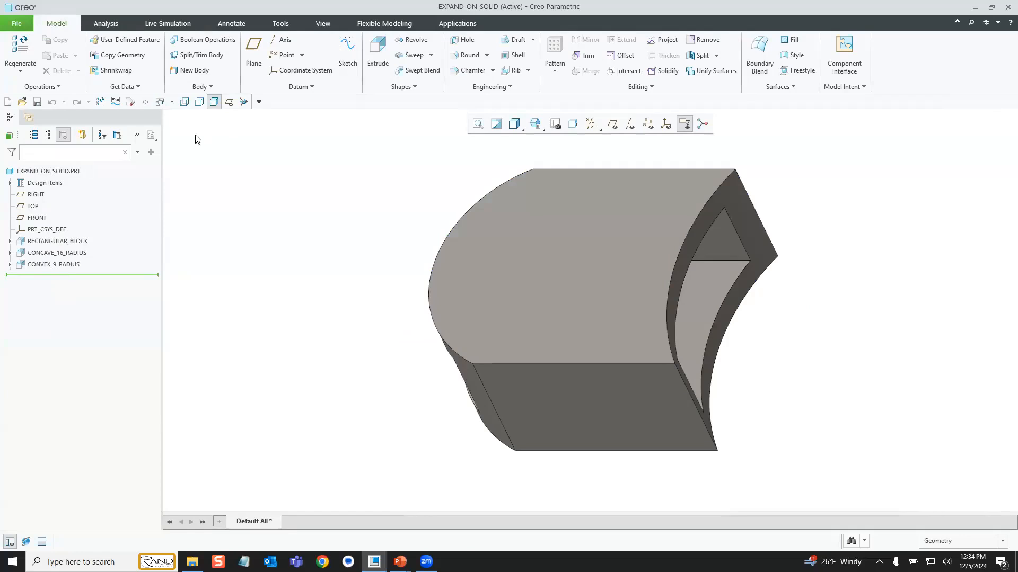
{"action": "left_click", "coordinate": [171, 103]}
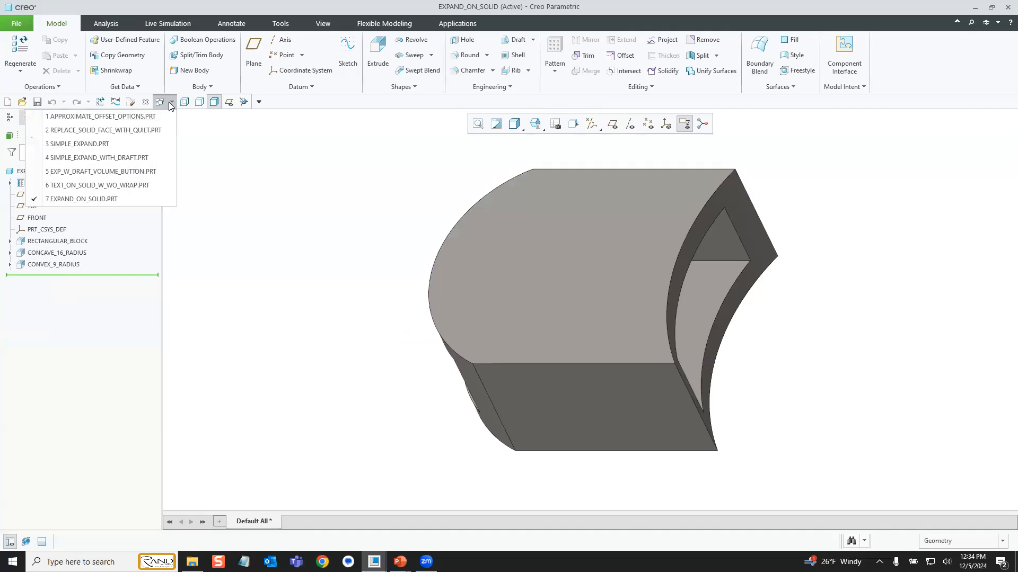
{"action": "left_click", "coordinate": [157, 116]}
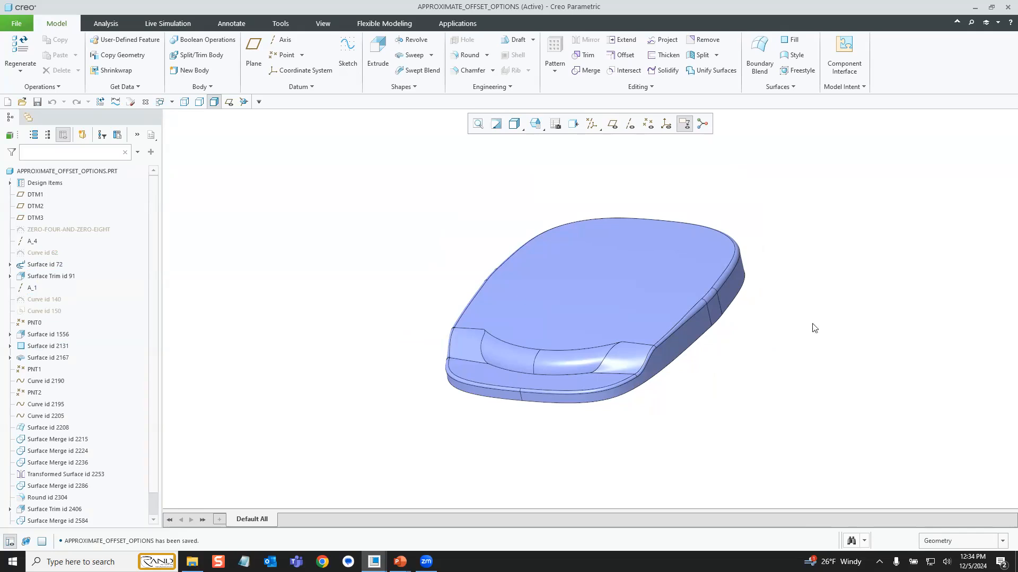
Limit selection to quilts and thicken the entire quilt inward into a solid with a thickness of 0.040.
{"action": "left_click", "coordinate": [947, 542]}
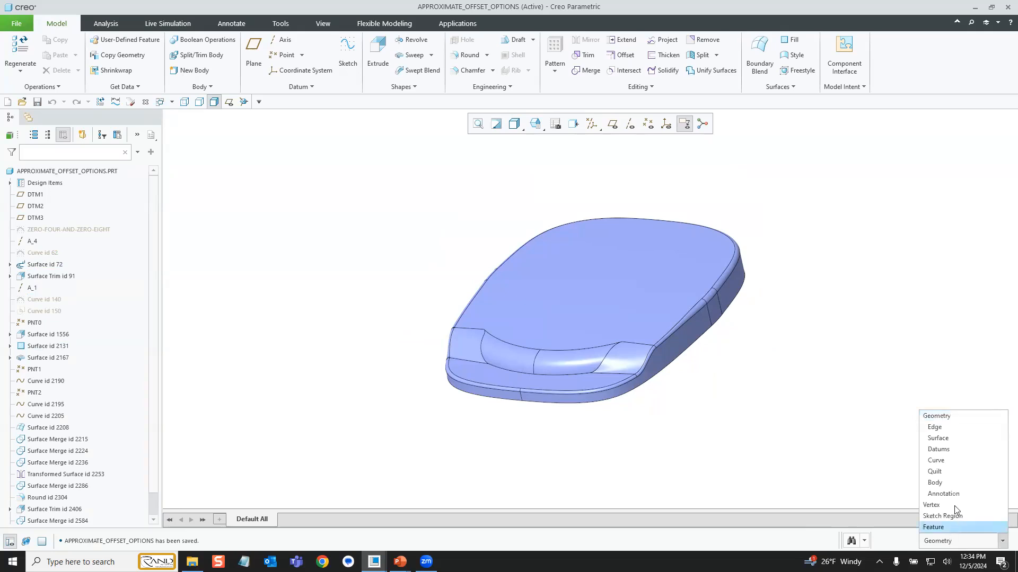
{"action": "left_click", "coordinate": [934, 471]}
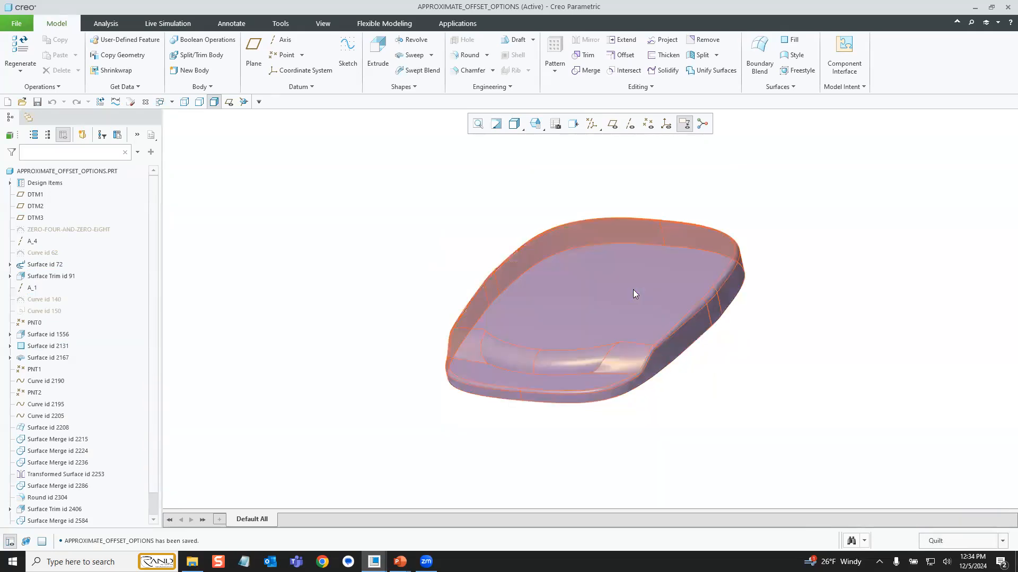
{"action": "left_click", "coordinate": [633, 291]}
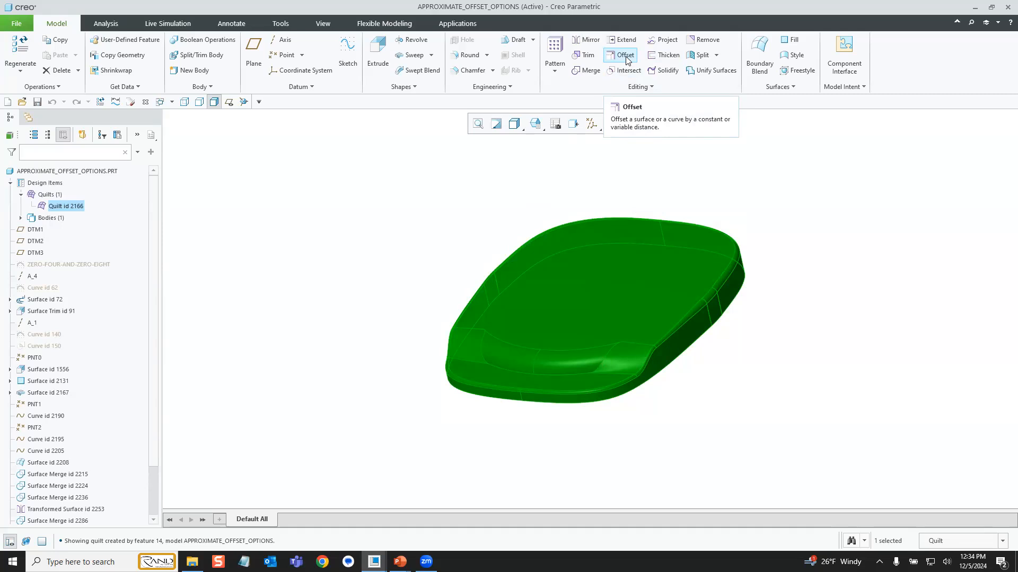
{"action": "left_click", "coordinate": [652, 62]}
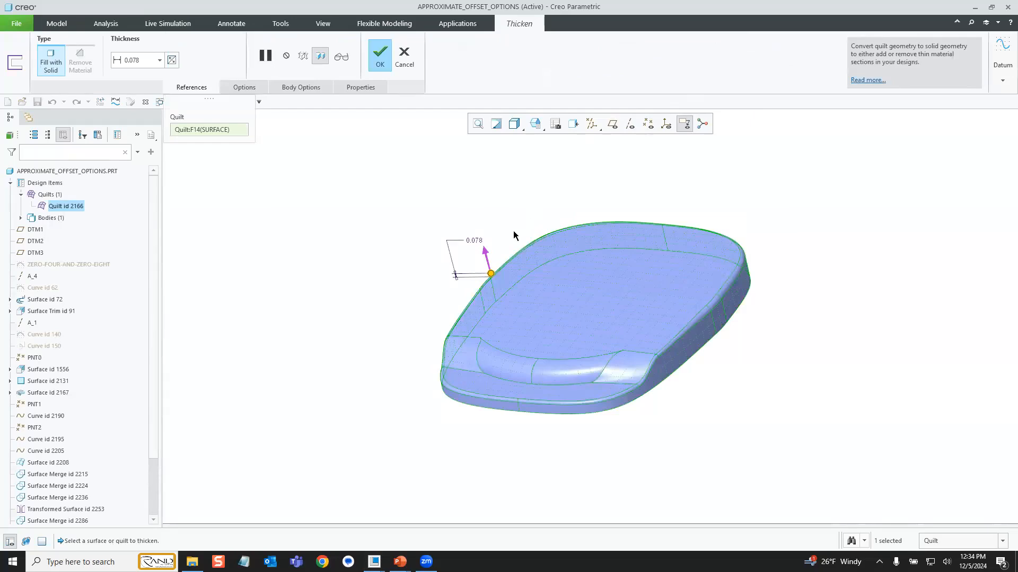
{"action": "left_click", "coordinate": [487, 255]}
{"action": "double_click", "coordinate": [151, 60]}
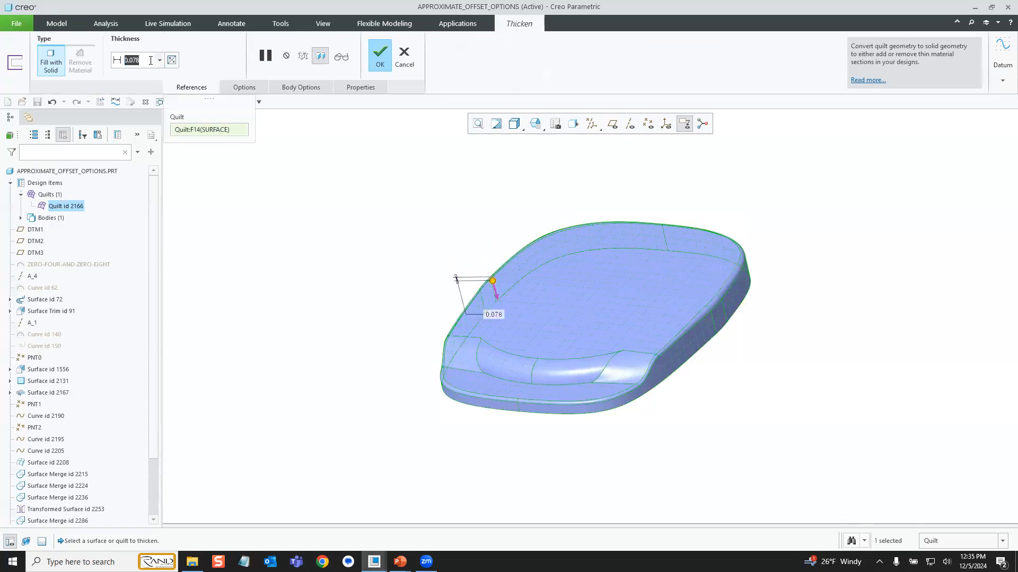
{"action": "type", "text": ".04"}
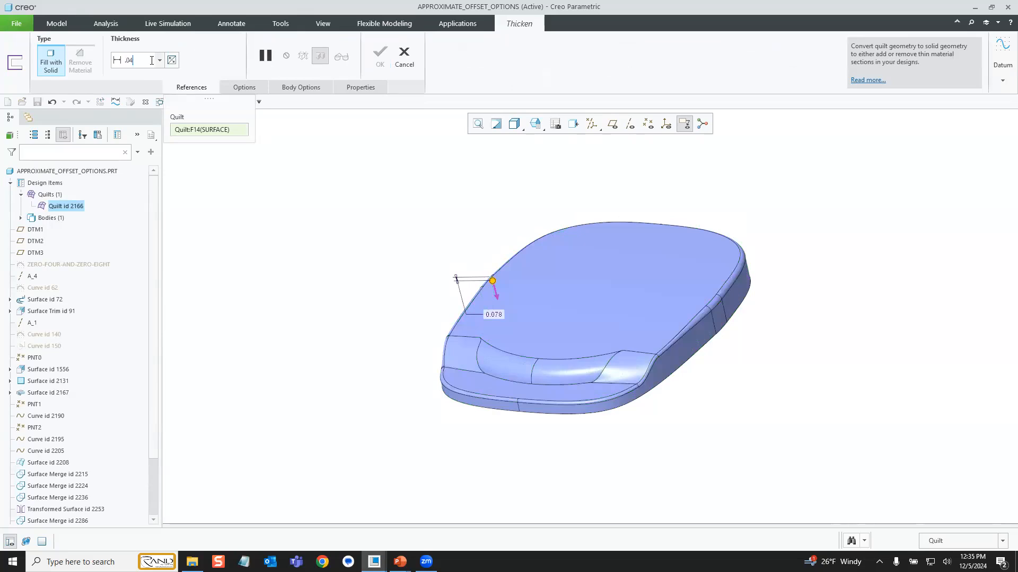
{"action": "key", "text": "Return"}
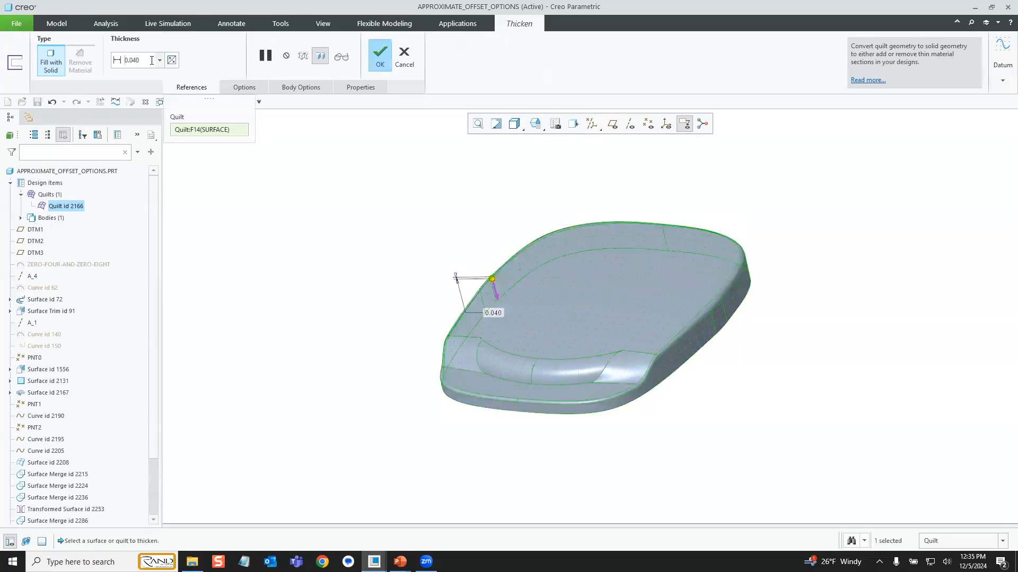
{"action": "left_click", "coordinate": [379, 56]}
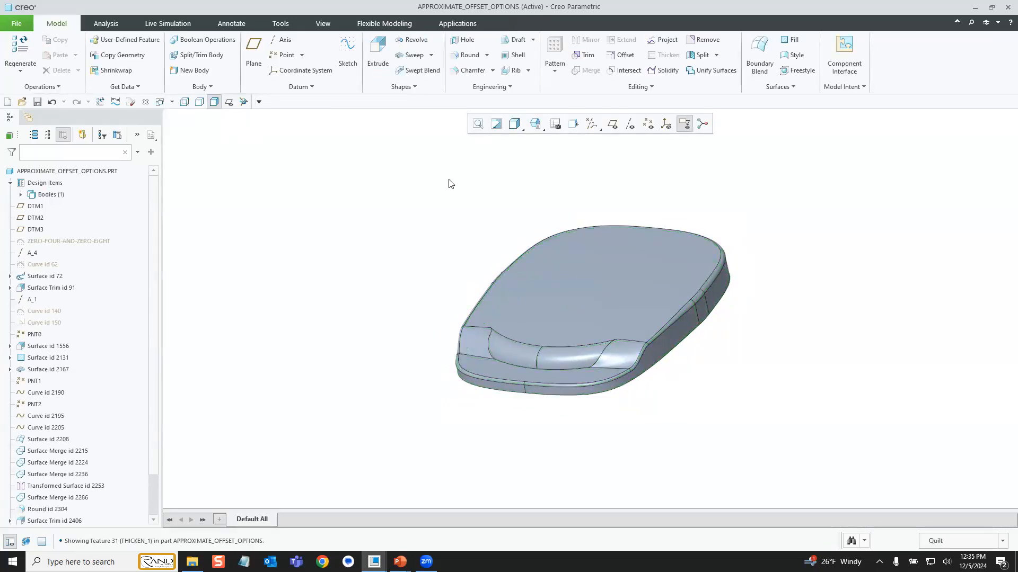
Redefine the Thicken feature with a thickness of 0.080 and create it using the recommended Special Handling definition.
{"action": "middle_click_drag", "start_coordinate": [596, 298], "coordinate": [558, 170]}
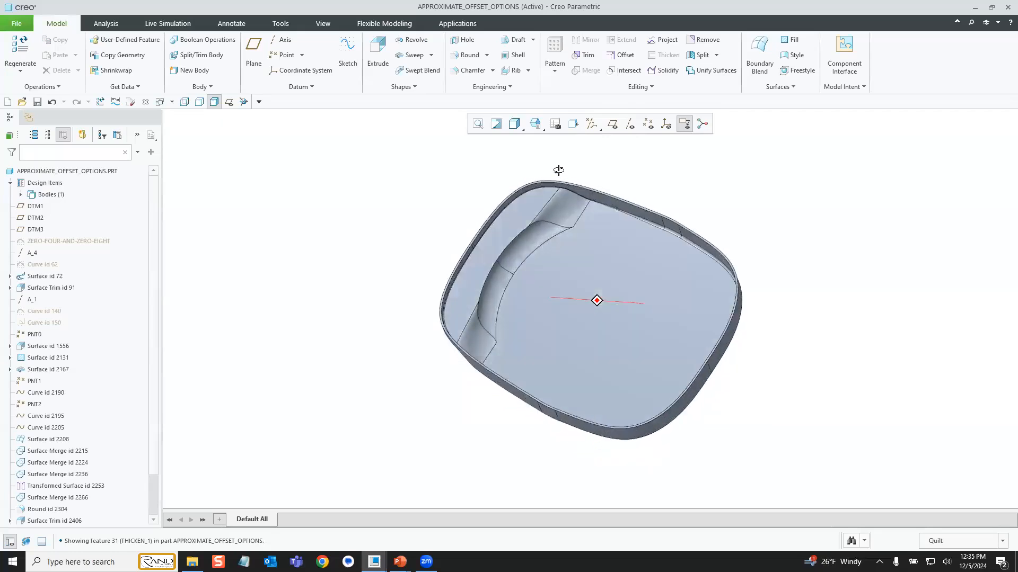
{"action": "scroll", "coordinate": [589, 204], "scroll_direction": "down", "scroll_amount": 2}
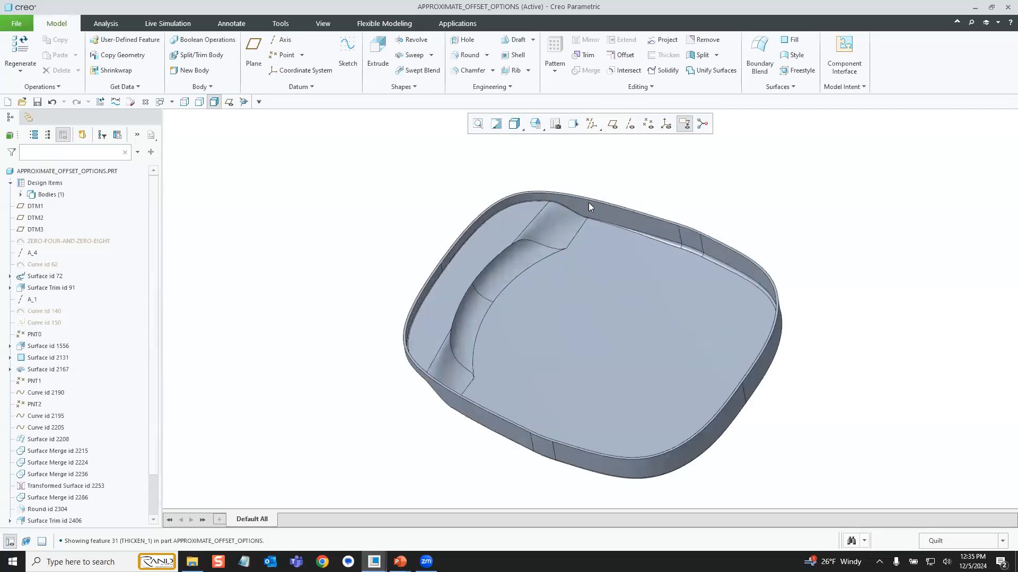
{"action": "scroll", "coordinate": [588, 203], "scroll_direction": "down", "scroll_amount": 4}
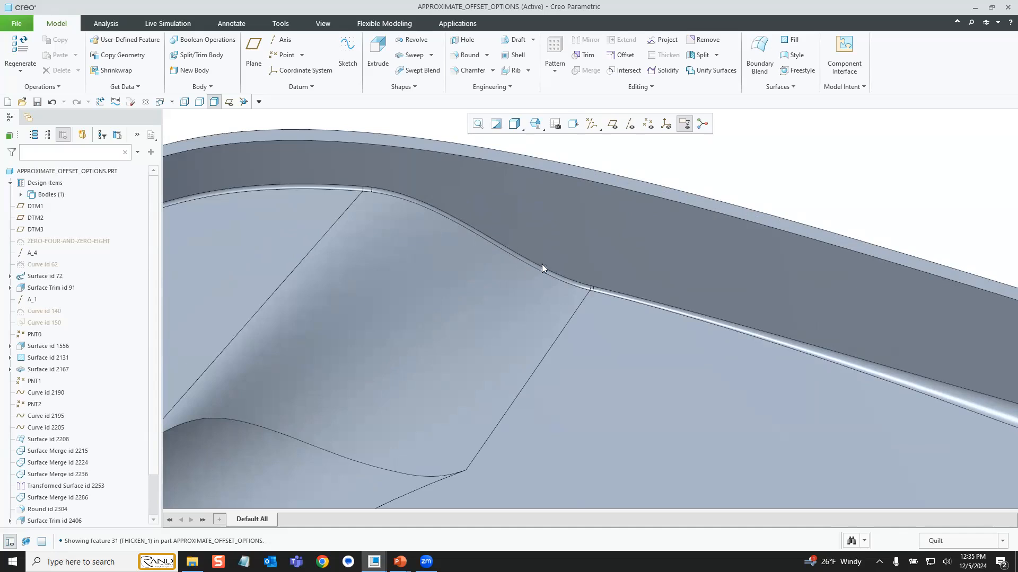
{"action": "scroll", "coordinate": [558, 212], "scroll_direction": "up", "scroll_amount": 5}
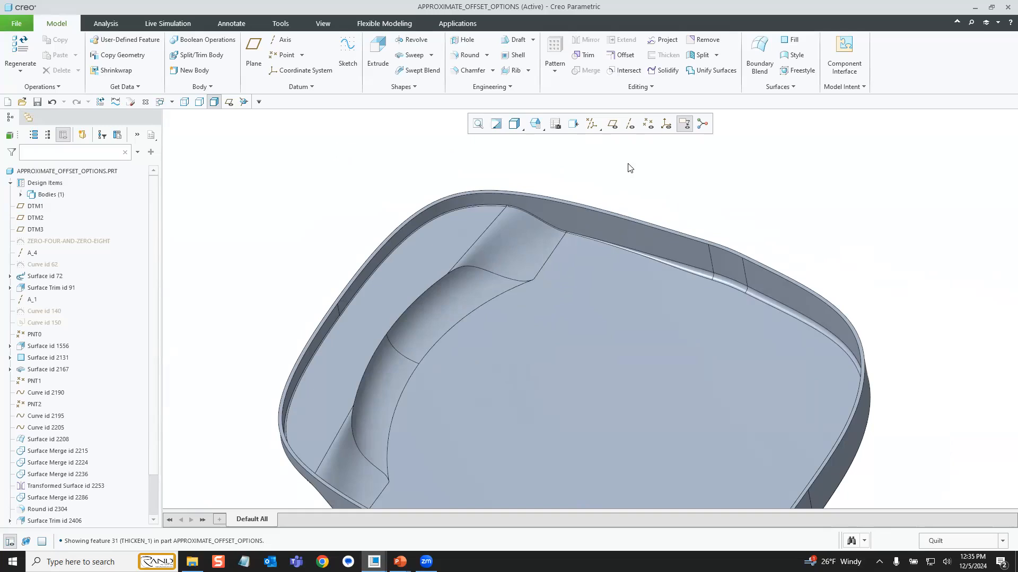
{"action": "scroll", "coordinate": [108, 397], "scroll_direction": "down", "scroll_amount": 2}
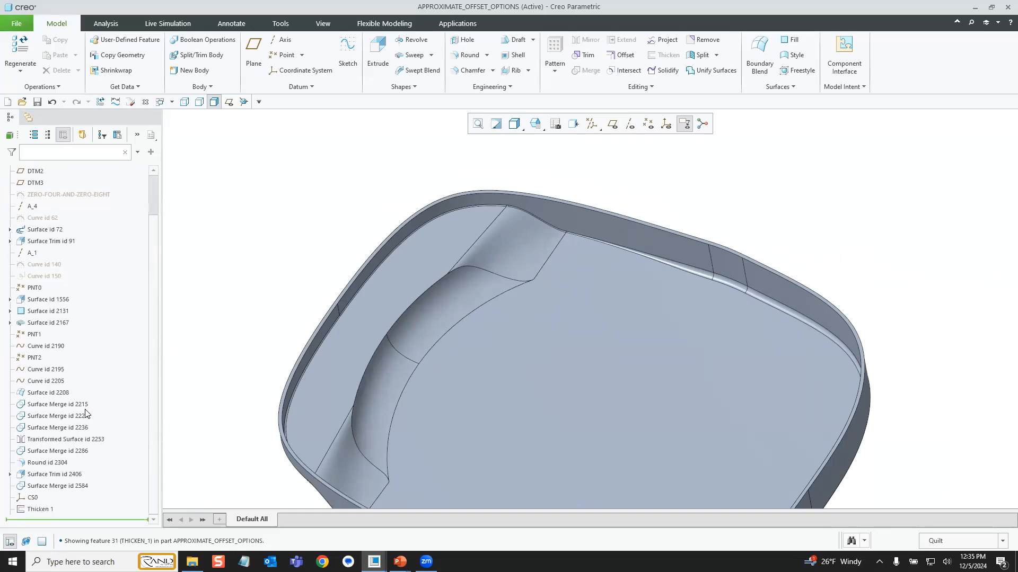
{"action": "left_click", "coordinate": [51, 511]}
{"action": "left_click", "coordinate": [72, 444]}
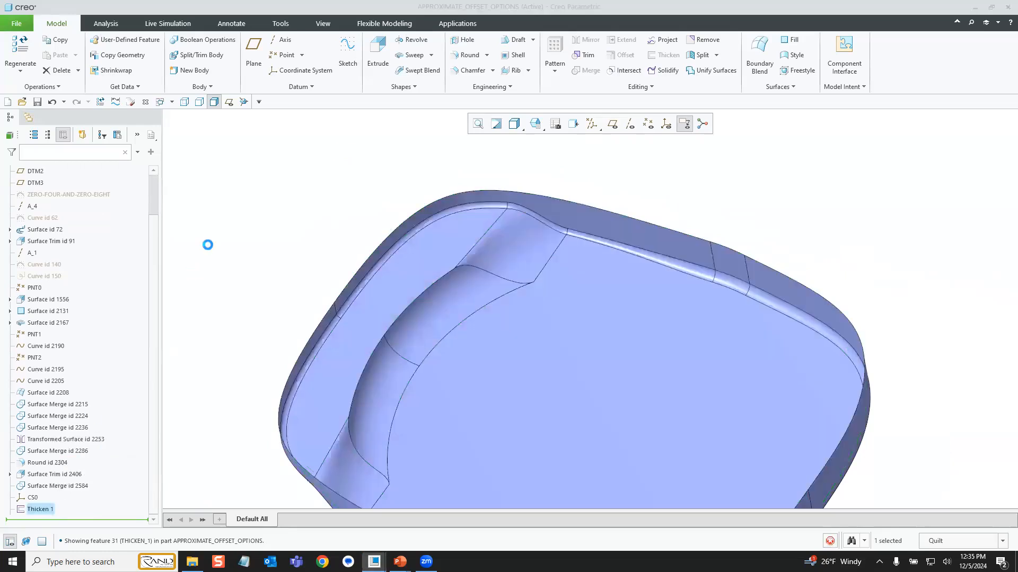
{"action": "double_click", "coordinate": [148, 54]}
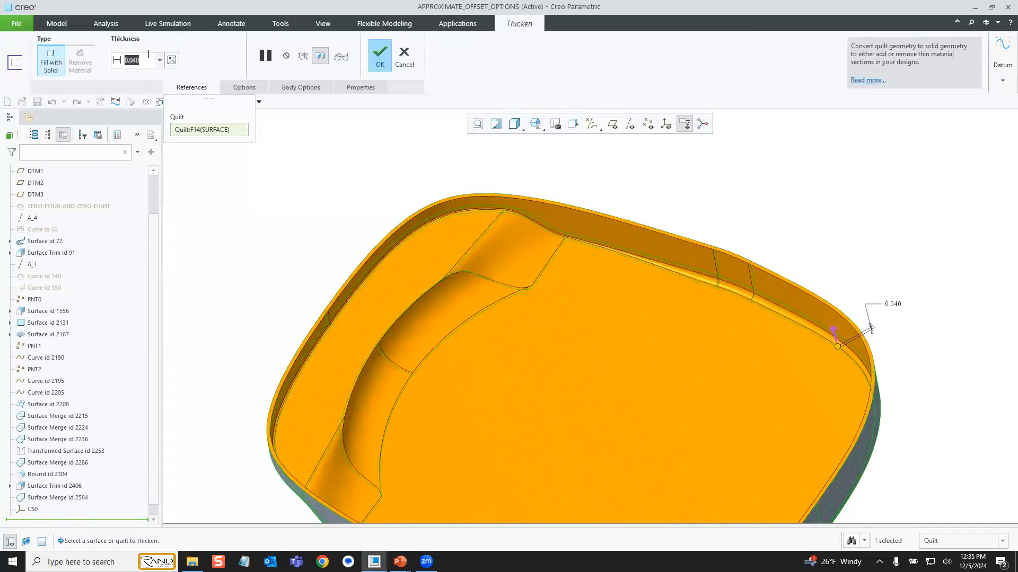
{"action": "type", "text": "0.080"}
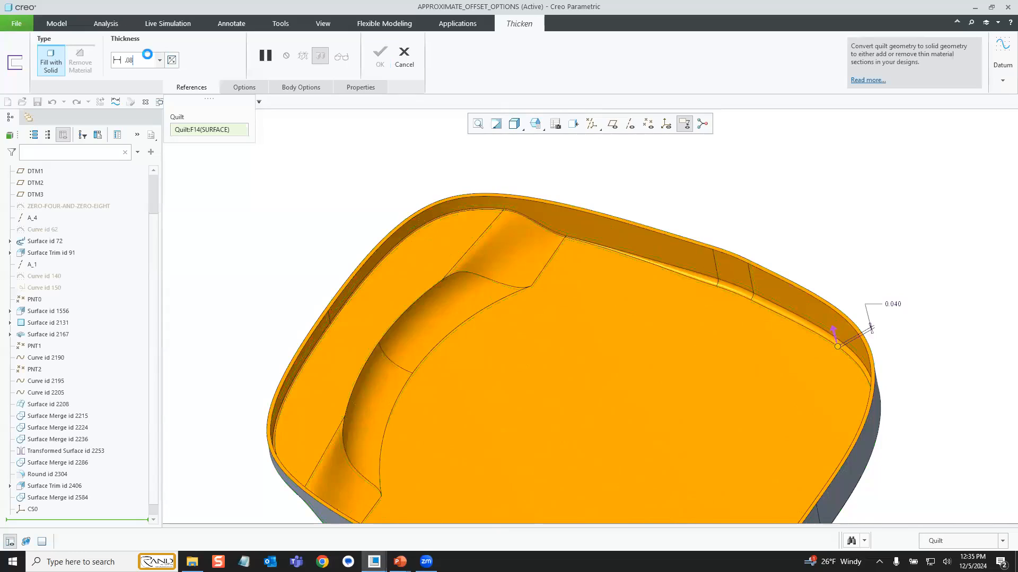
{"action": "key", "text": "Return"}
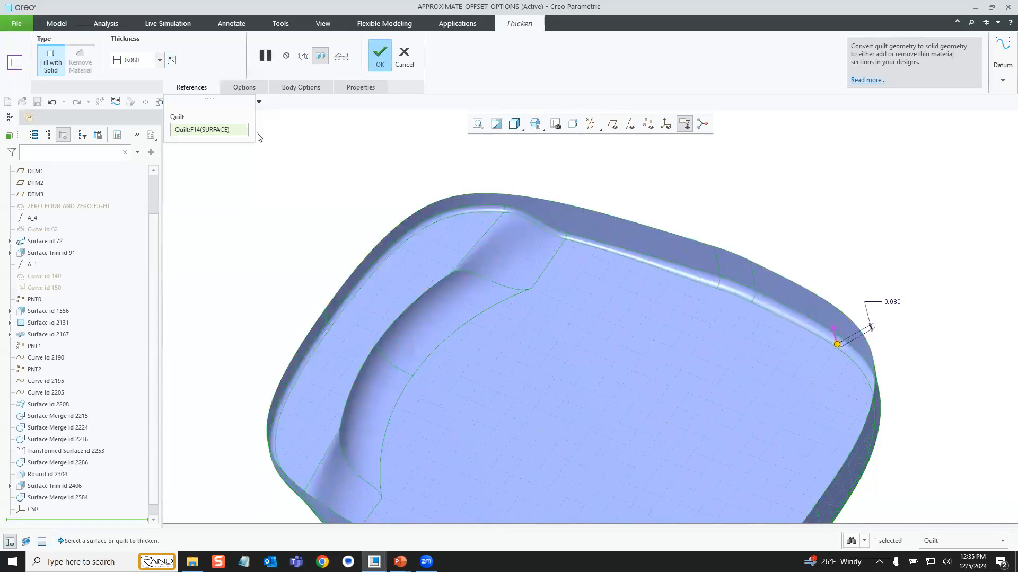
{"action": "left_click", "coordinate": [379, 59]}
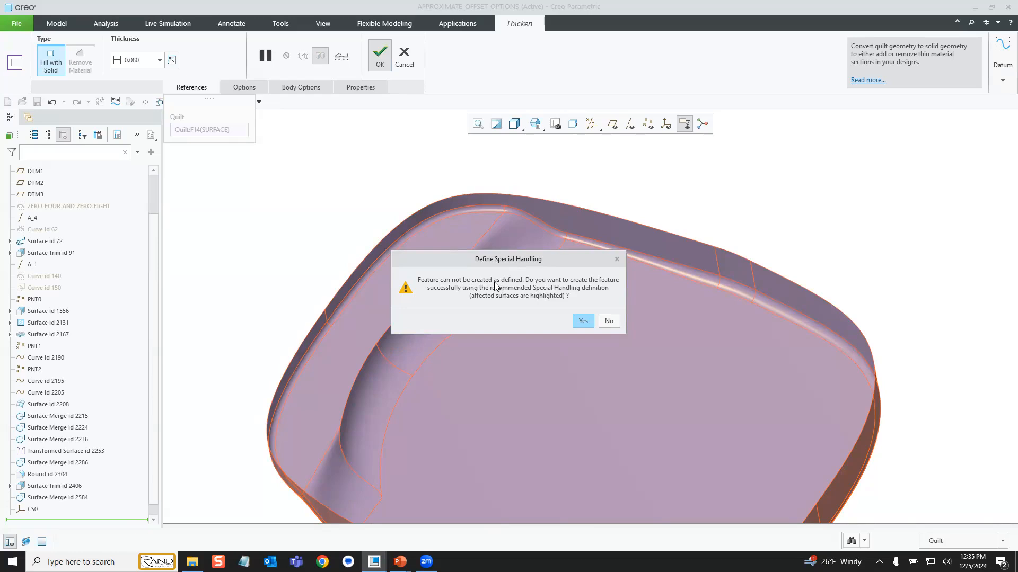
{"action": "left_click", "coordinate": [583, 321]}
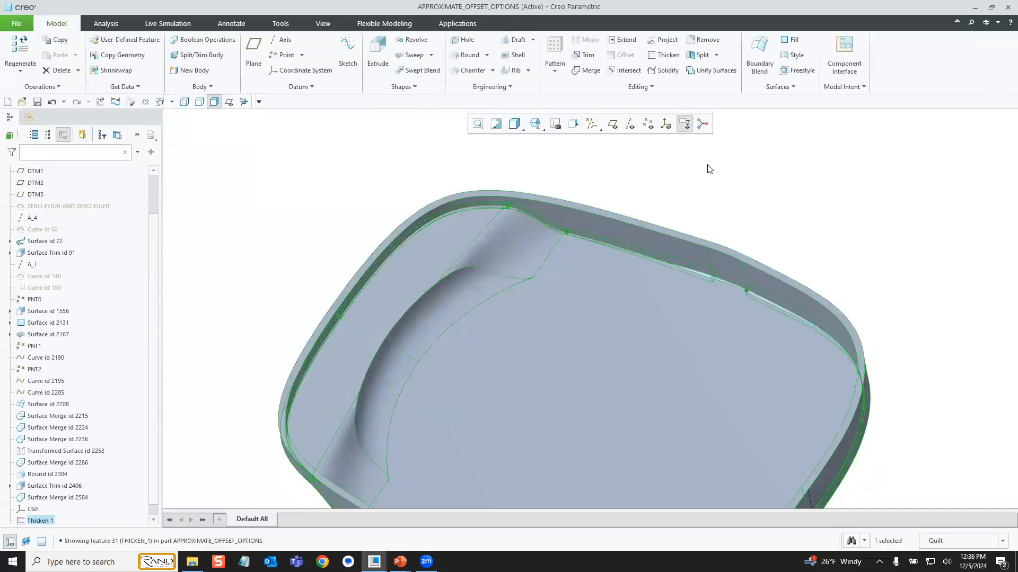
Hide the part's quilts and examine the thickened solid along the edges where the round surfaces were excluded.
{"action": "scroll", "coordinate": [579, 184], "scroll_direction": "up", "scroll_amount": 2}
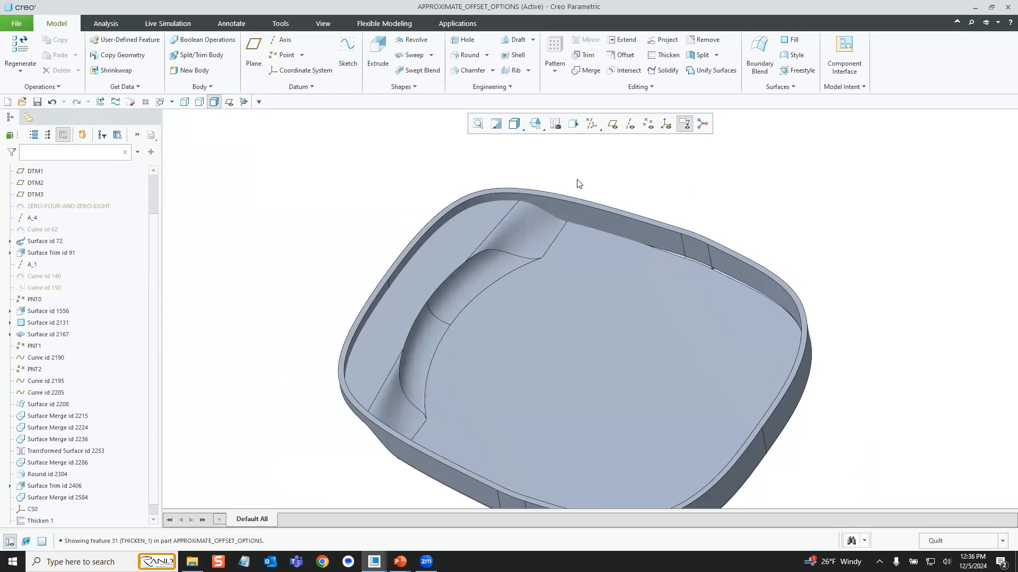
{"action": "scroll", "coordinate": [383, 191], "scroll_direction": "up", "scroll_amount": 3}
{"action": "middle_click_drag", "start_coordinate": [463, 194], "coordinate": [504, 196]}
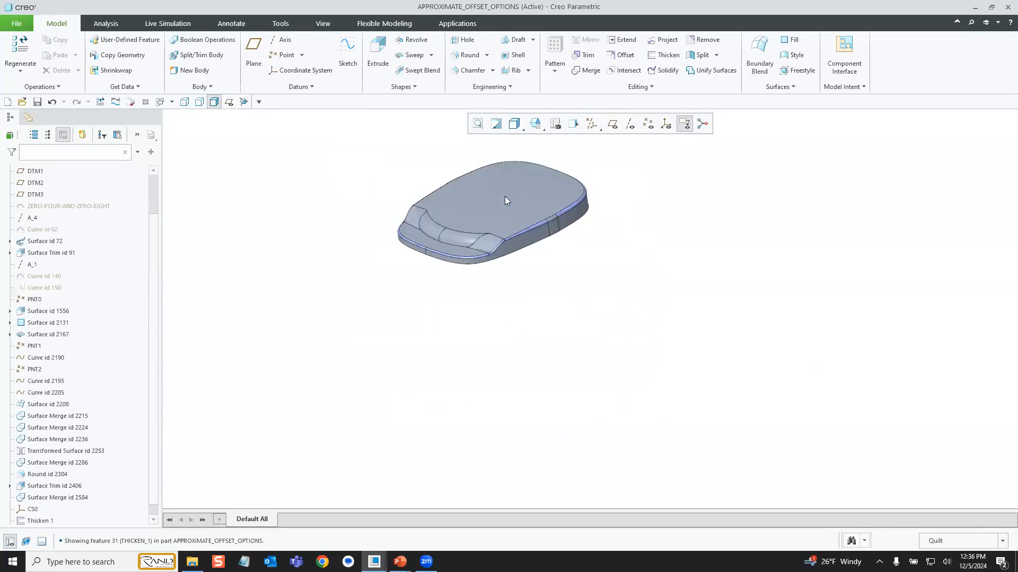
{"action": "scroll", "coordinate": [497, 155], "scroll_direction": "down", "scroll_amount": 3}
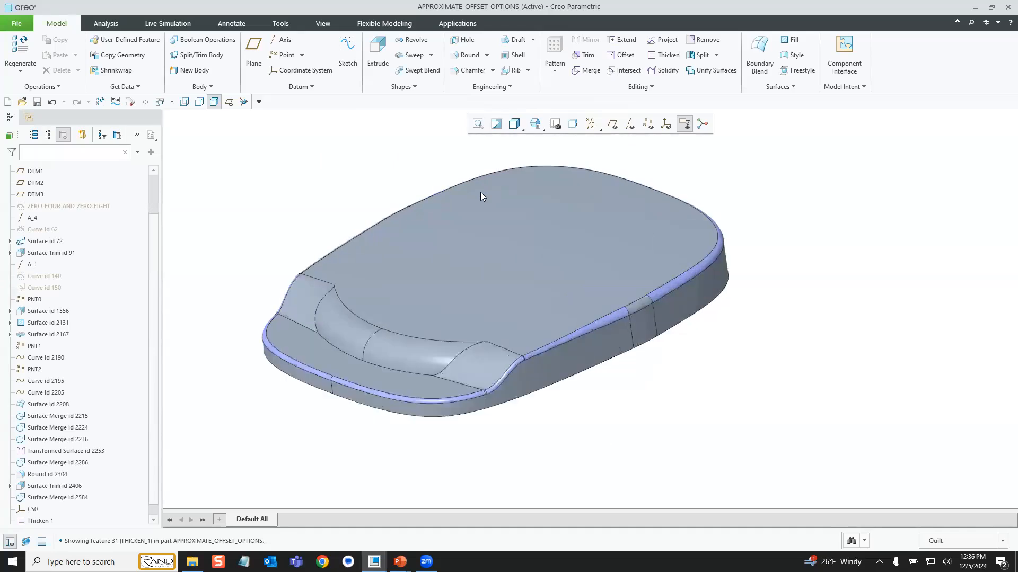
{"action": "scroll", "coordinate": [481, 196], "scroll_direction": "down", "scroll_amount": 1}
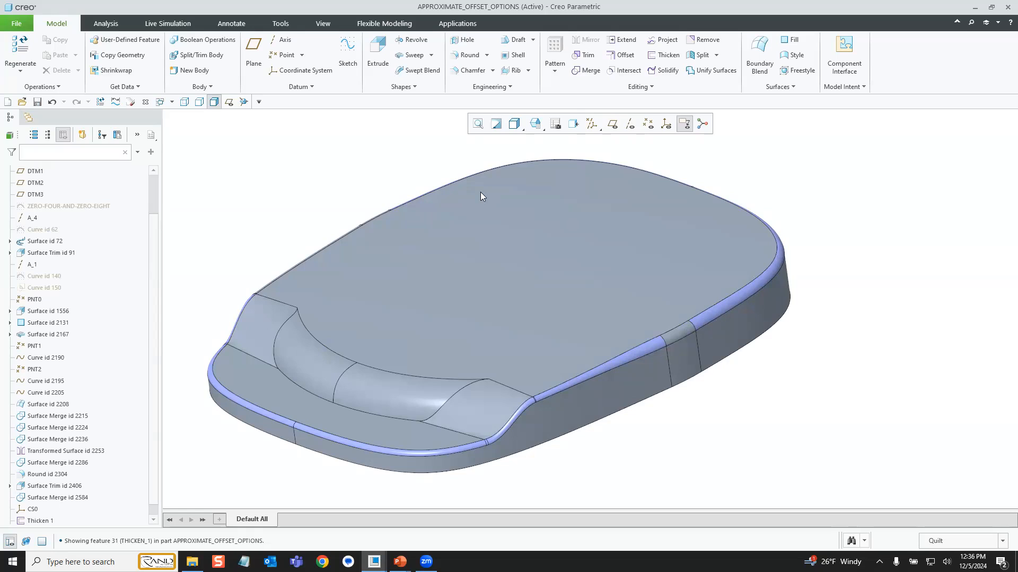
{"action": "scroll", "coordinate": [62, 240], "scroll_direction": "up", "scroll_amount": 2}
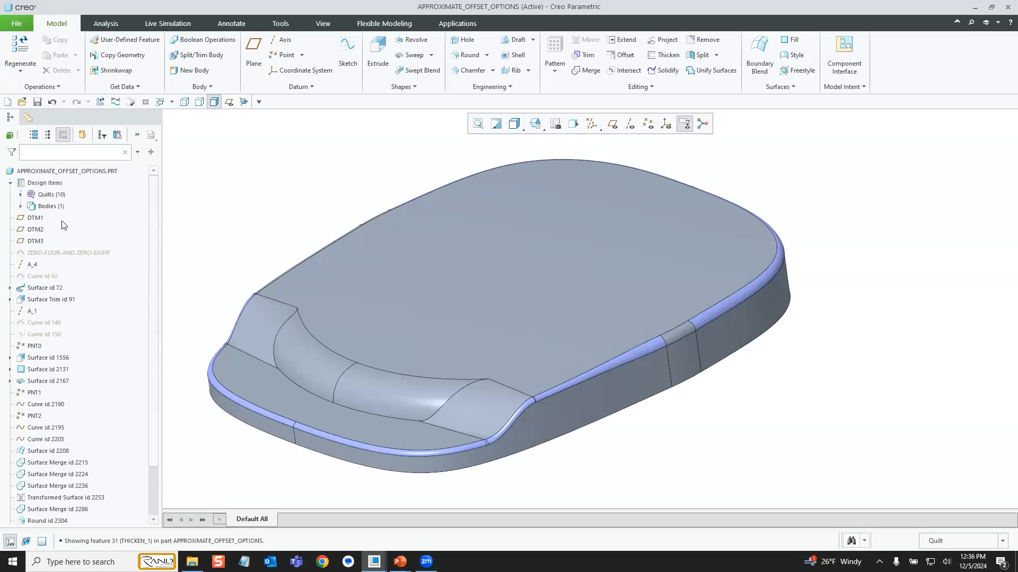
{"action": "left_click", "coordinate": [52, 194]}
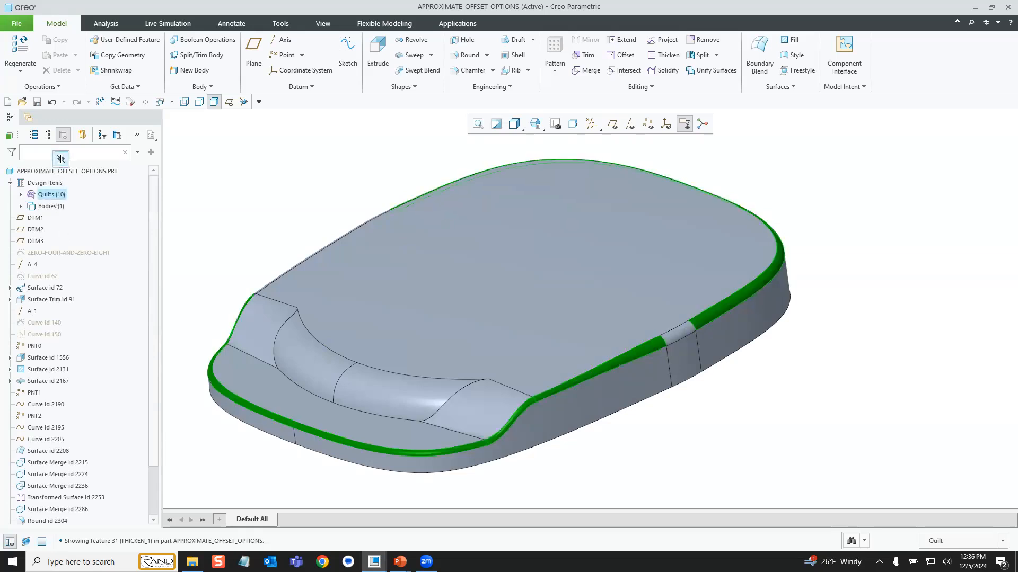
{"action": "scroll", "coordinate": [668, 409], "scroll_direction": "down", "scroll_amount": 5}
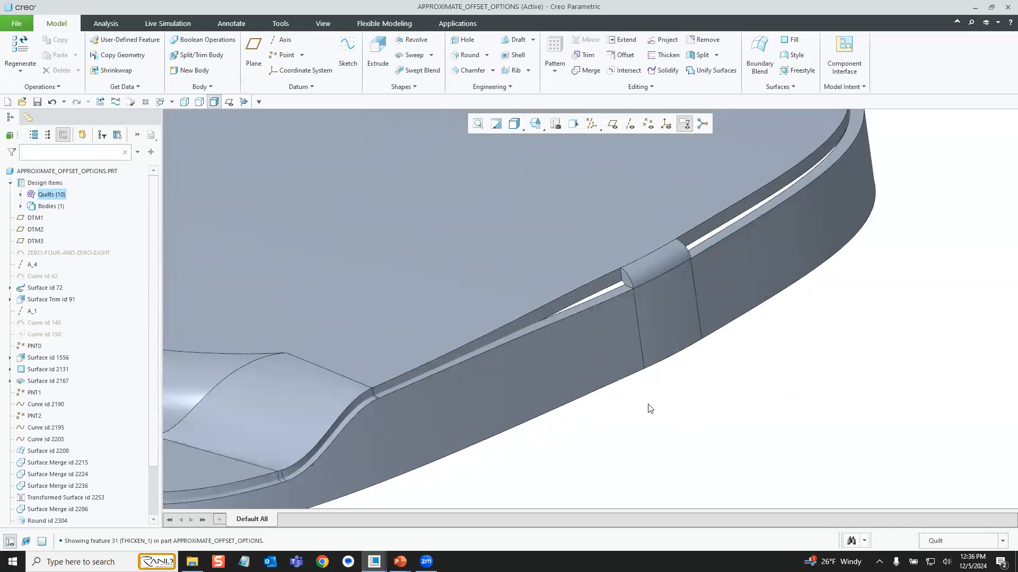
{"action": "scroll", "coordinate": [785, 408], "scroll_direction": "up", "scroll_amount": 5}
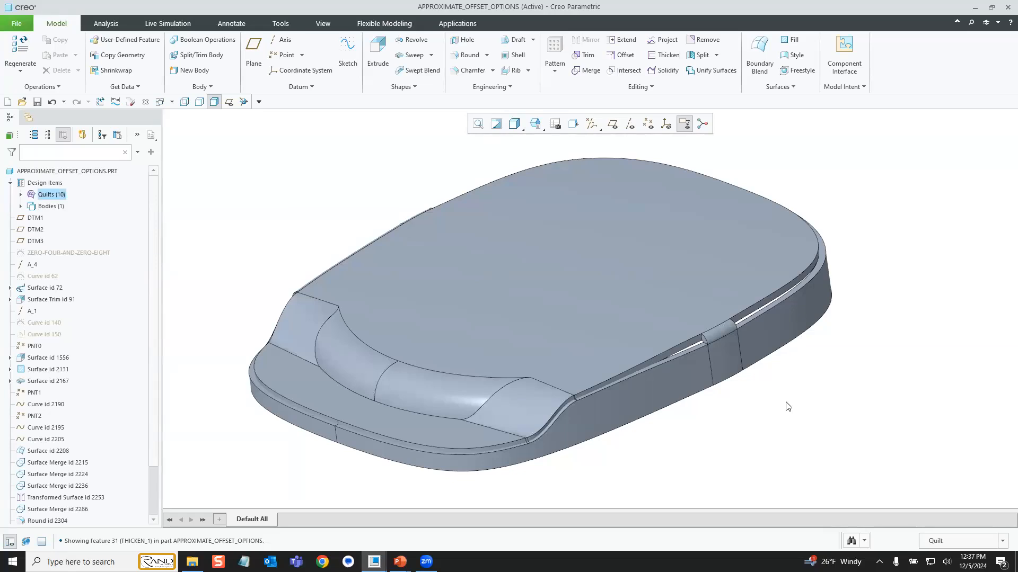
Reopen the Thicken feature's definition and remove all of its excluded surfaces.
{"action": "scroll", "coordinate": [154, 455], "scroll_direction": "down", "scroll_amount": 2}
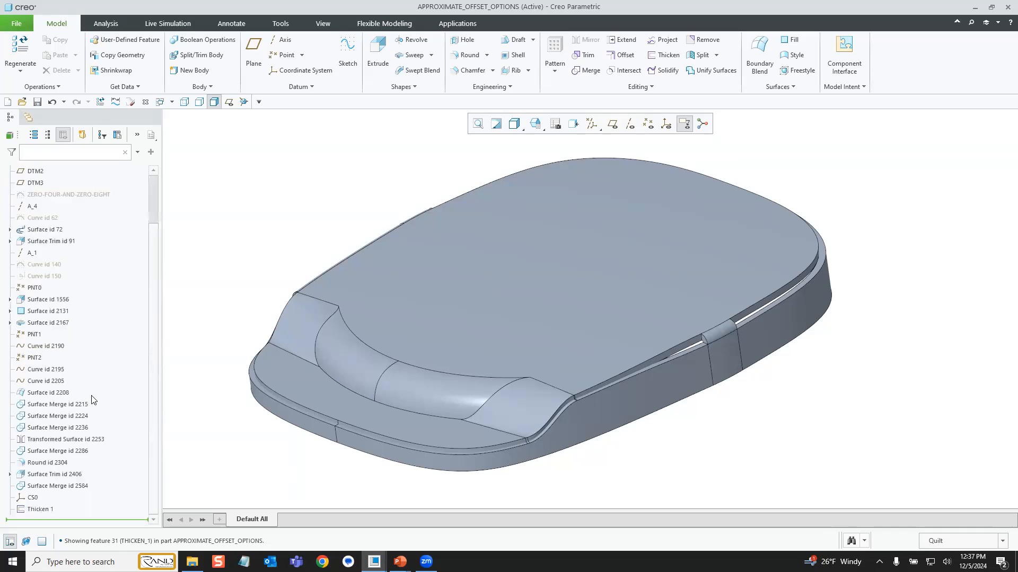
{"action": "left_click", "coordinate": [31, 508]}
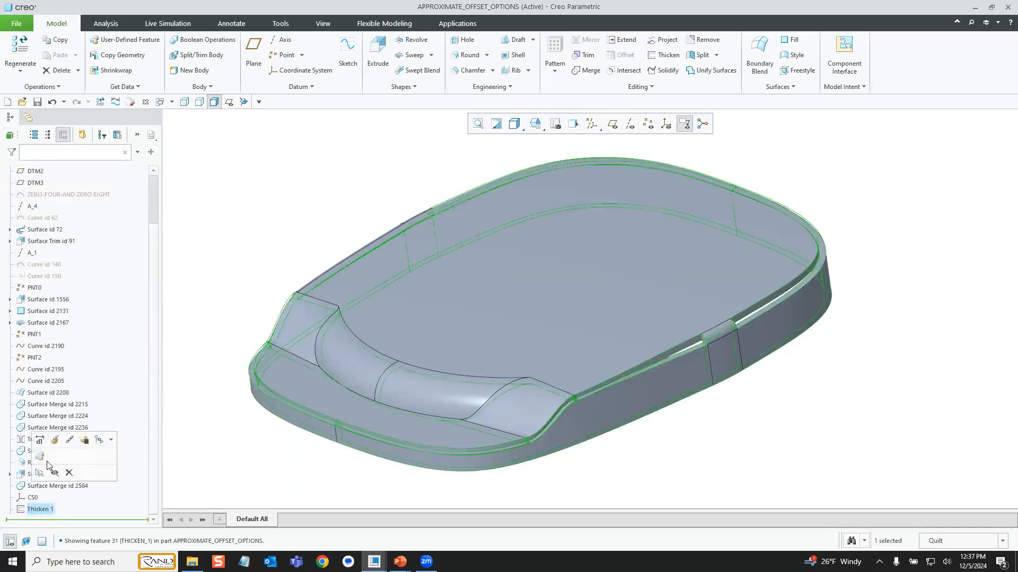
{"action": "left_click", "coordinate": [54, 441]}
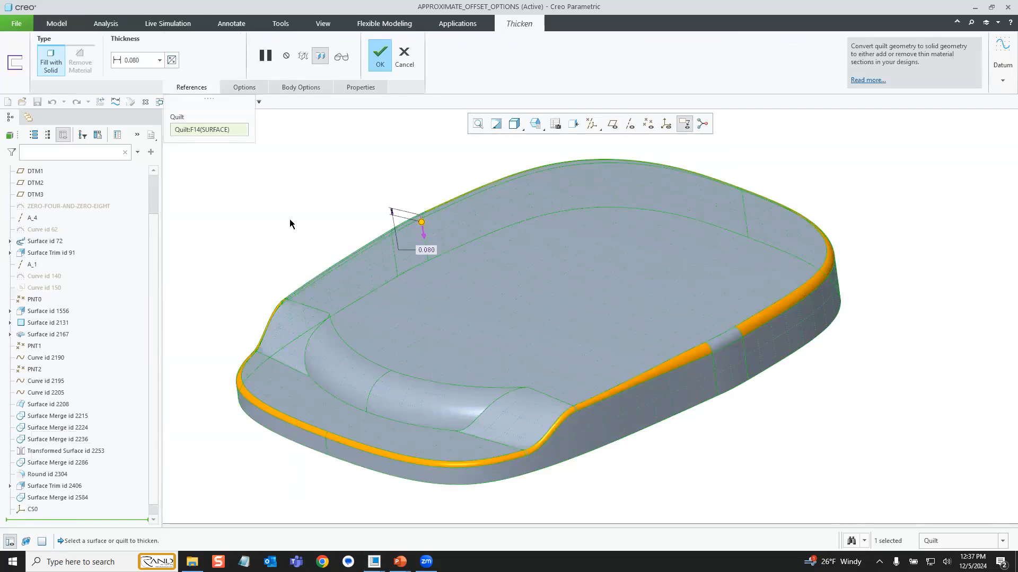
{"action": "left_click", "coordinate": [244, 87]}
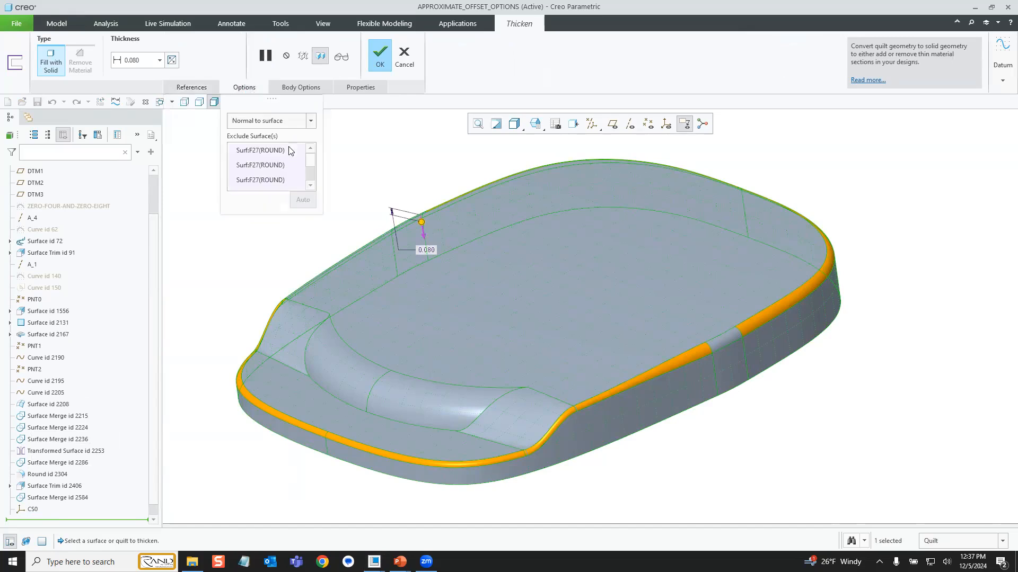
{"action": "right_click", "coordinate": [255, 169]}
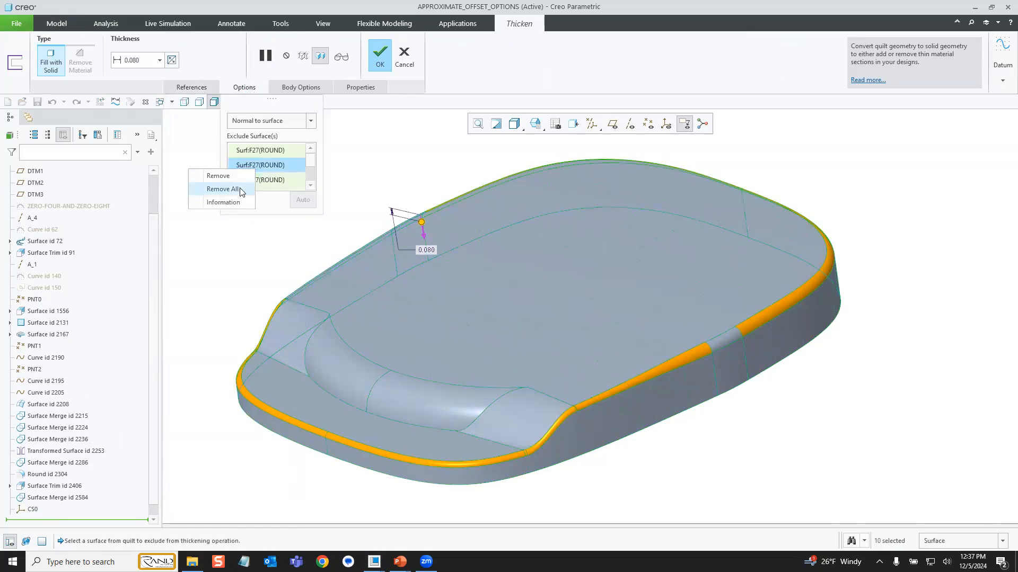
{"action": "left_click", "coordinate": [240, 189]}
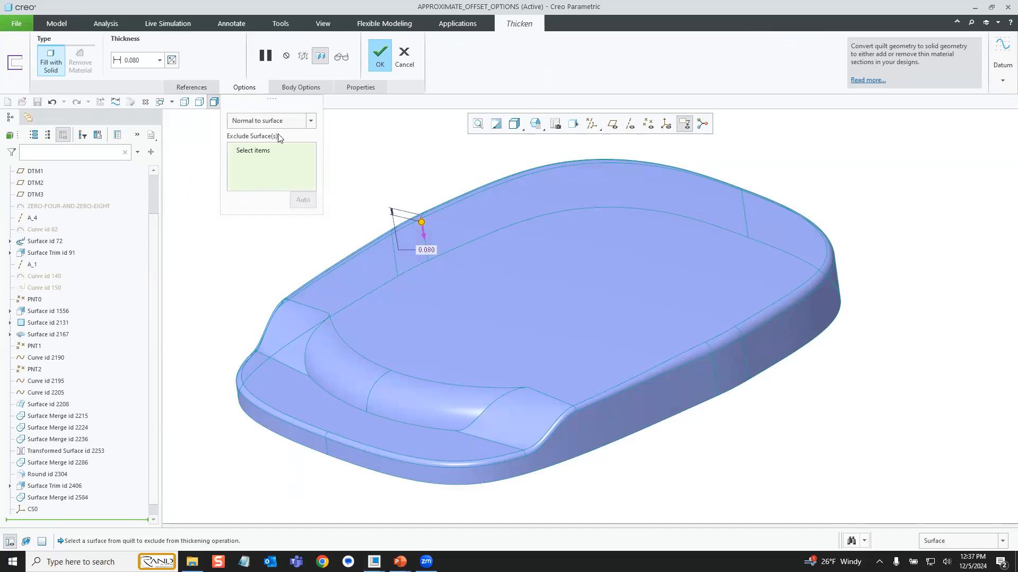
Change the thicken method from Normal to surface to Automatic fit and complete the feature.
{"action": "left_click", "coordinate": [311, 121]}
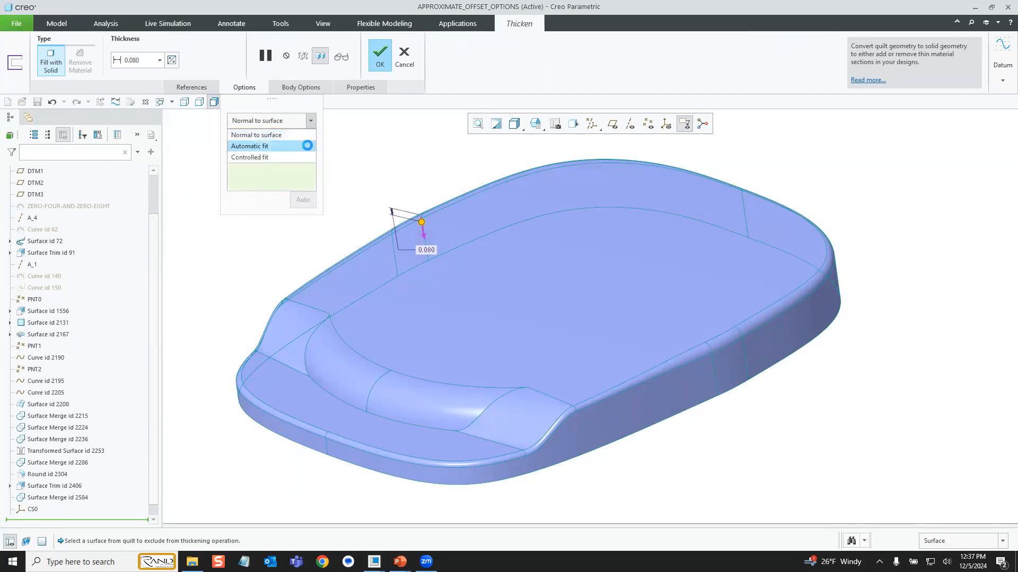
{"action": "left_click", "coordinate": [309, 146]}
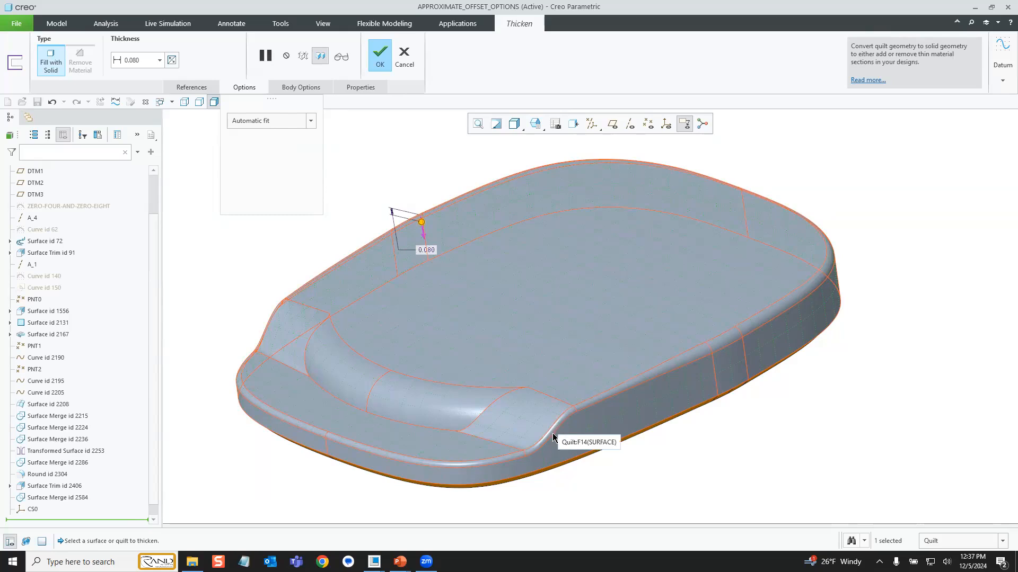
{"action": "left_click", "coordinate": [380, 58]}
{"action": "left_click", "coordinate": [420, 168]}
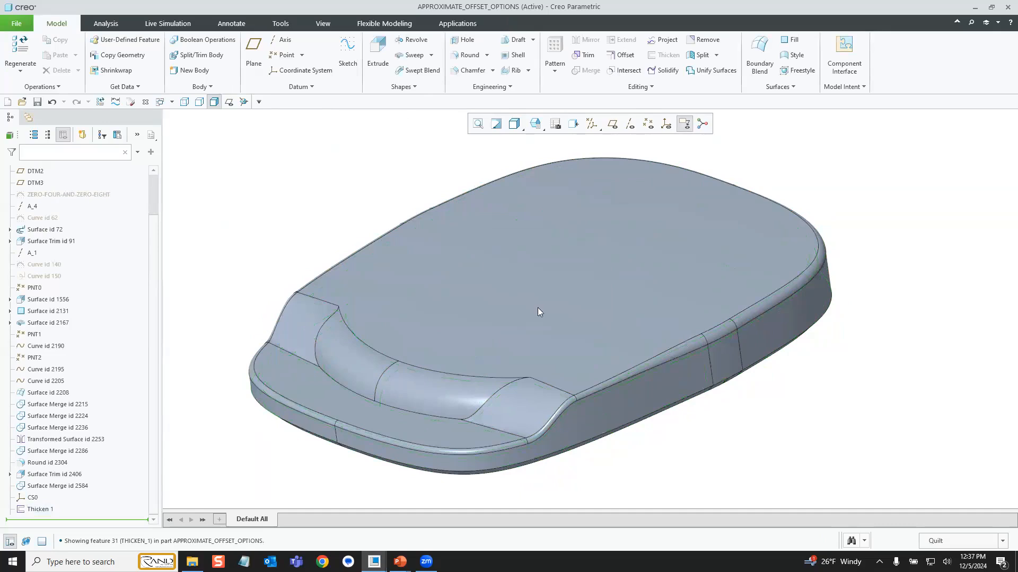
Examine the automatically fitted solid's angled bottom rim from below and in the FRONT view.
{"action": "scroll", "coordinate": [558, 281], "scroll_direction": "down", "scroll_amount": 3}
{"action": "middle_click_drag", "start_coordinate": [573, 284], "coordinate": [540, 187]}
{"action": "scroll", "coordinate": [415, 161], "scroll_direction": "down", "scroll_amount": 4}
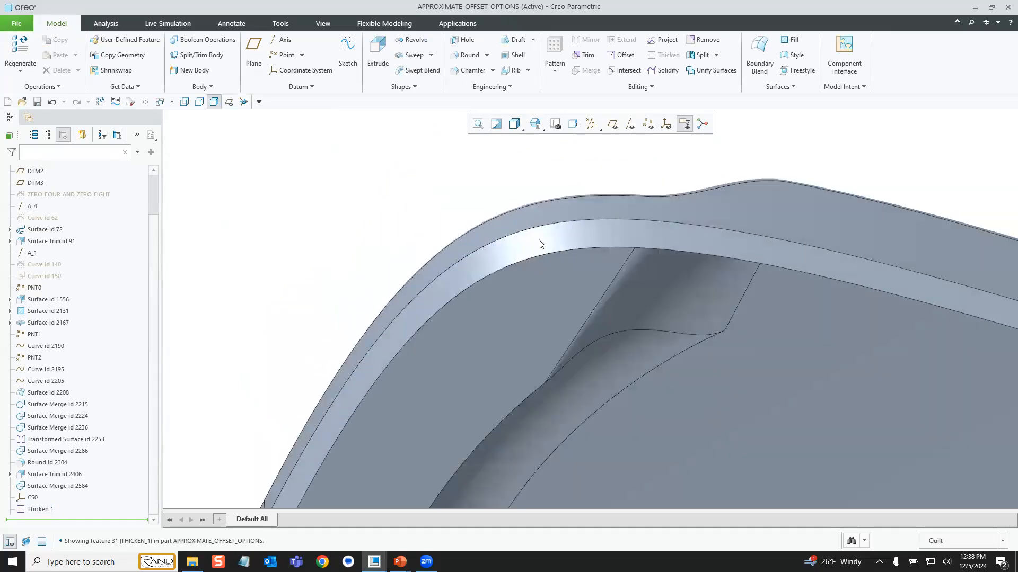
{"action": "left_click", "coordinate": [534, 126]}
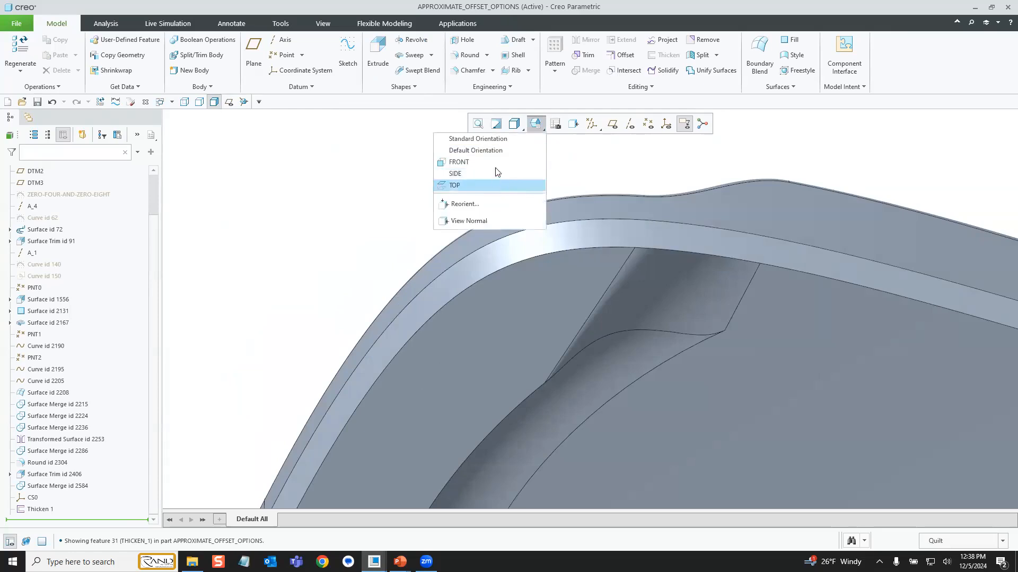
{"action": "left_click", "coordinate": [497, 163]}
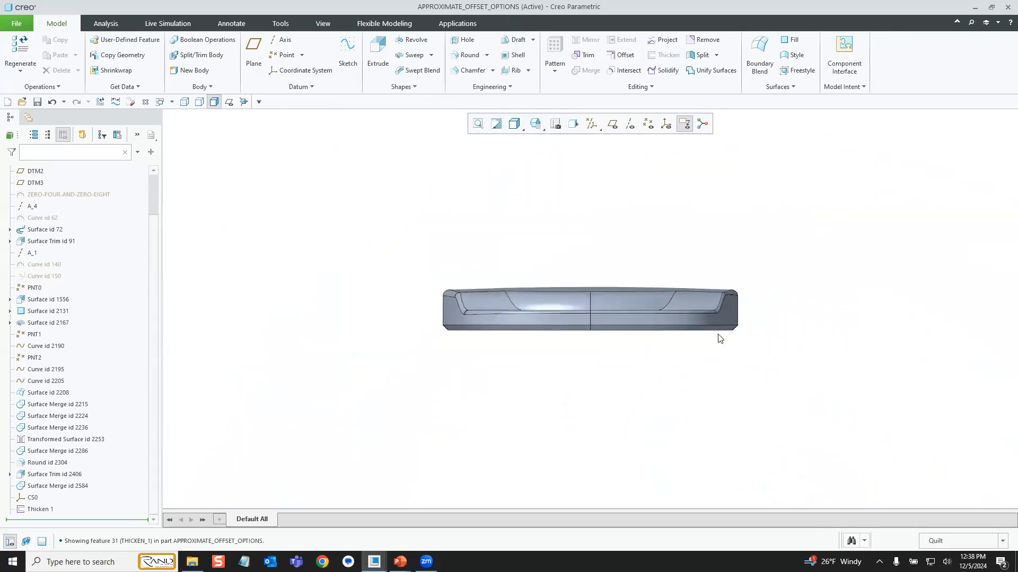
{"action": "scroll", "coordinate": [718, 336], "scroll_direction": "down", "scroll_amount": 6}
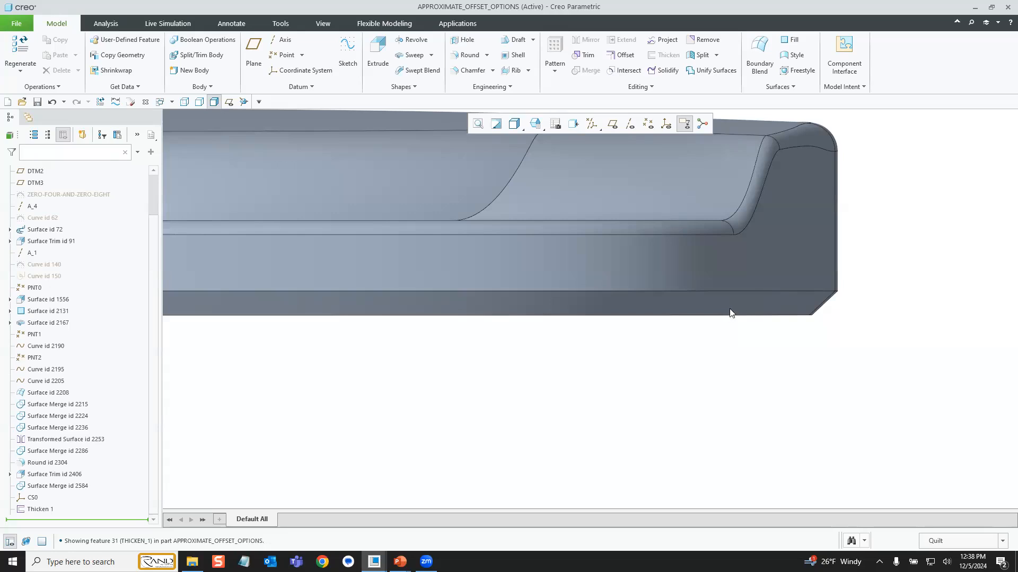
{"action": "scroll", "coordinate": [706, 367], "scroll_direction": "up", "scroll_amount": 2}
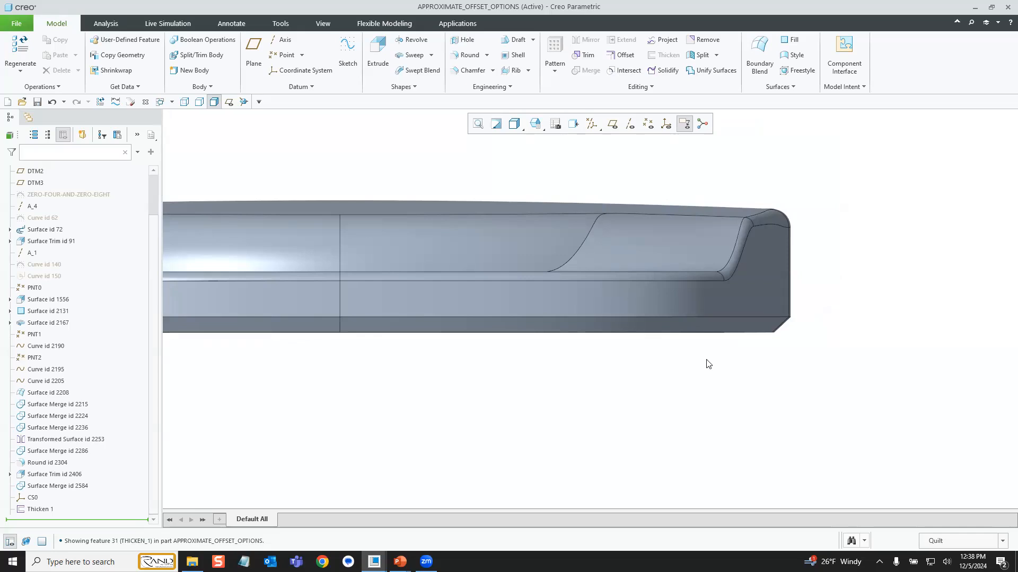
{"action": "scroll", "coordinate": [734, 201], "scroll_direction": "up", "scroll_amount": 2}
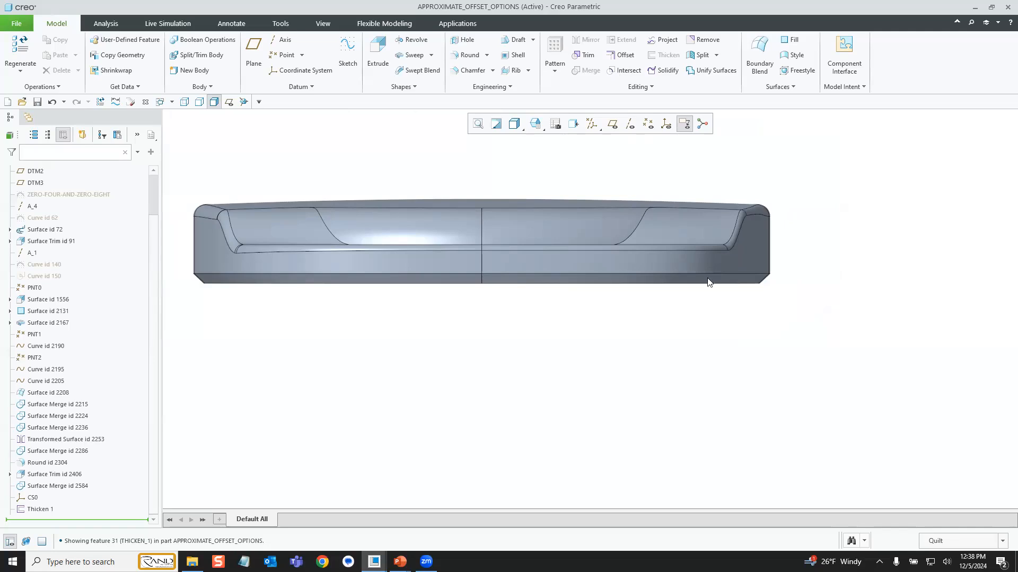
{"action": "middle_click_drag", "start_coordinate": [624, 310], "coordinate": [617, 421]}
{"action": "scroll", "coordinate": [617, 421], "scroll_direction": "up", "scroll_amount": 2}
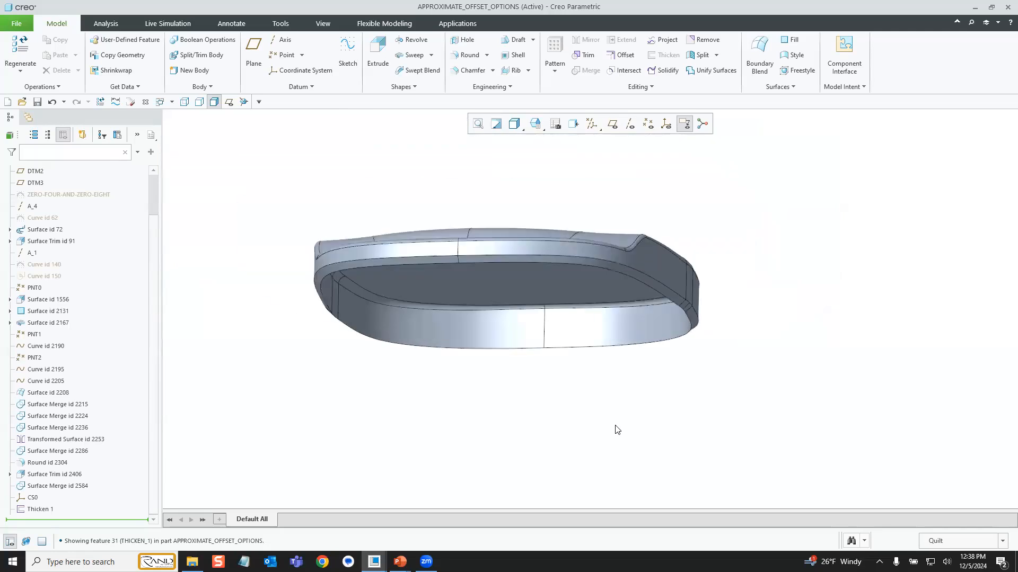
Reopen the Thicken feature's definition and change its method from Automatic fit to Controlled fit.
{"action": "left_click", "coordinate": [33, 510]}
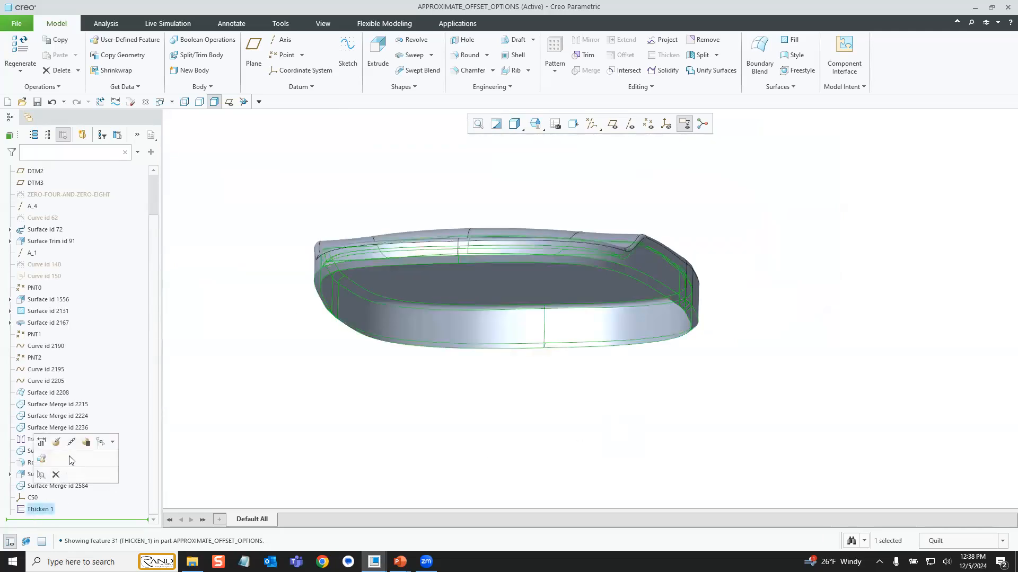
{"action": "left_click", "coordinate": [55, 442]}
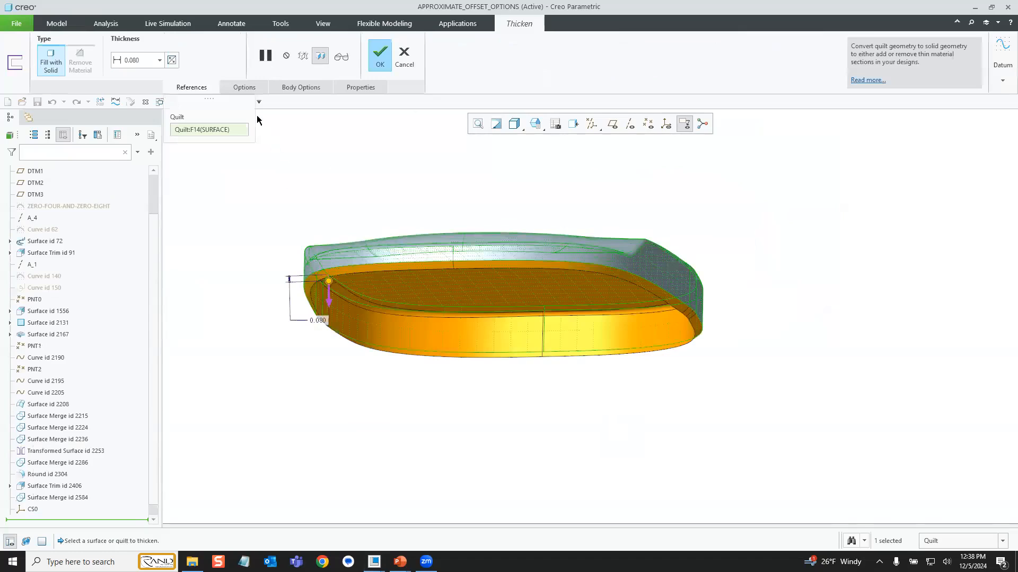
{"action": "left_click", "coordinate": [244, 87]}
{"action": "left_click", "coordinate": [311, 122]}
{"action": "left_click", "coordinate": [298, 157]}
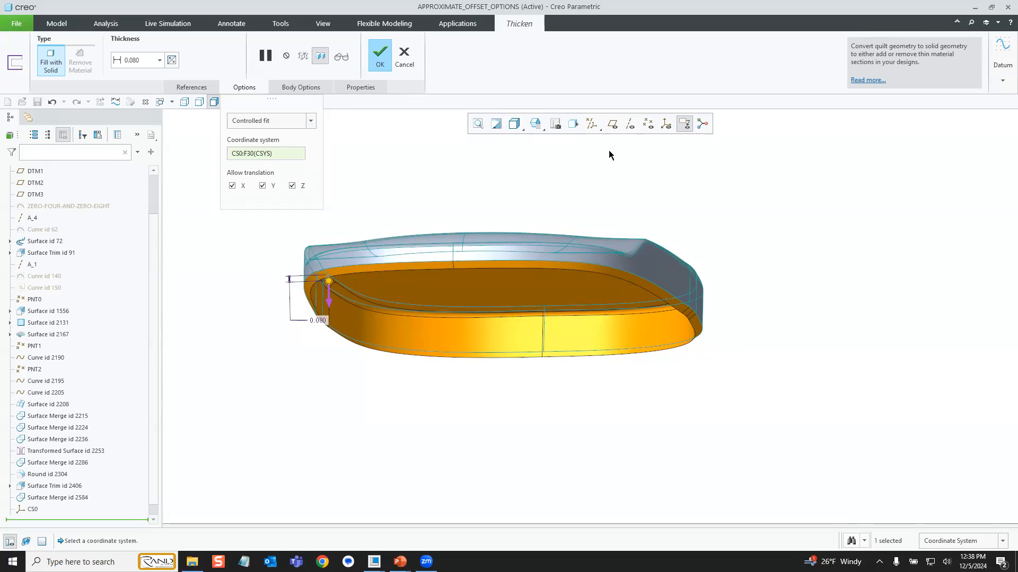
With the coordinate systems temporarily displayed, disallow Y translation for the controlled fit and complete the Thicken feature.
{"action": "left_click", "coordinate": [666, 125]}
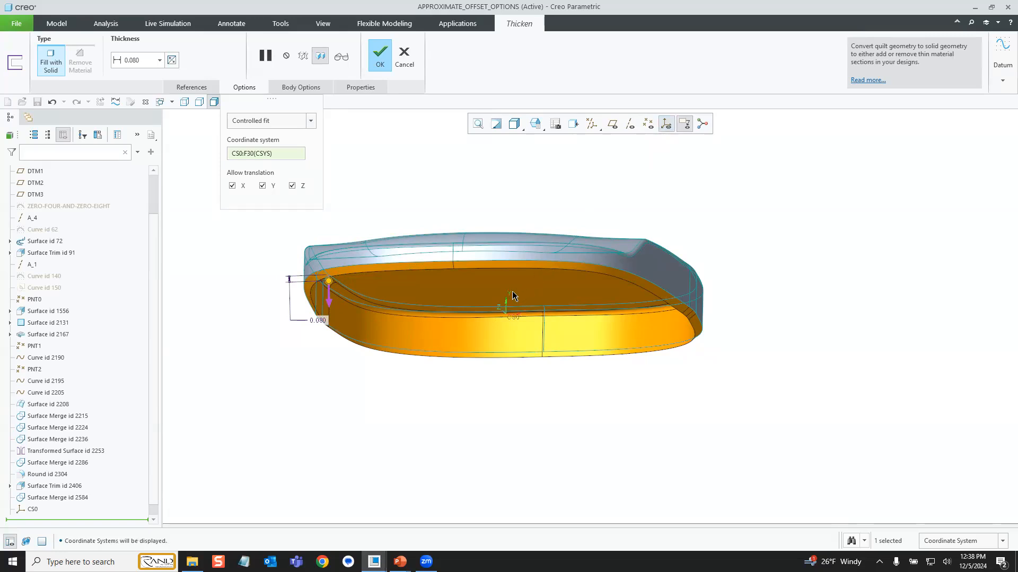
{"action": "left_click", "coordinate": [262, 186]}
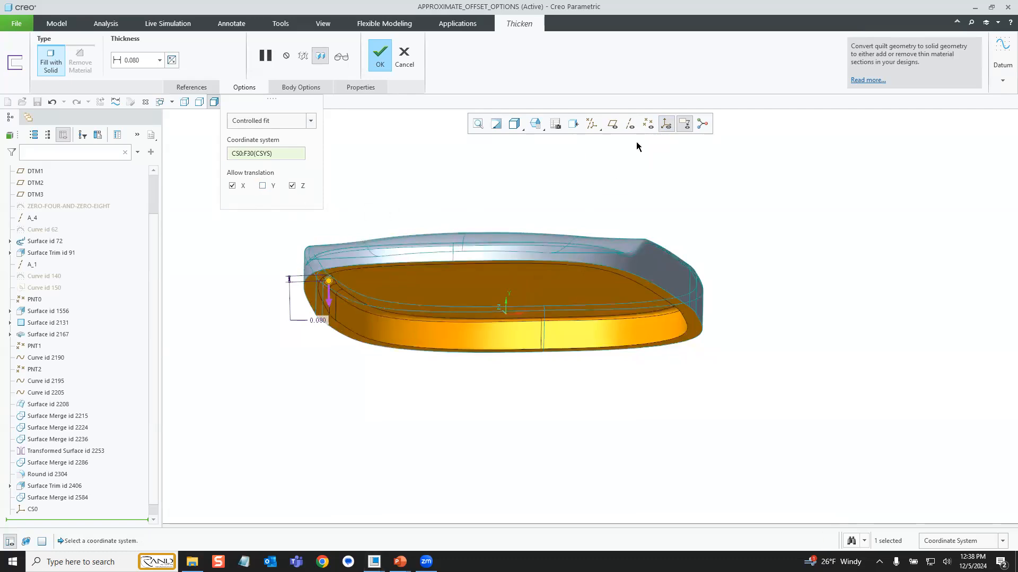
{"action": "left_click", "coordinate": [665, 127]}
{"action": "left_click", "coordinate": [380, 56]}
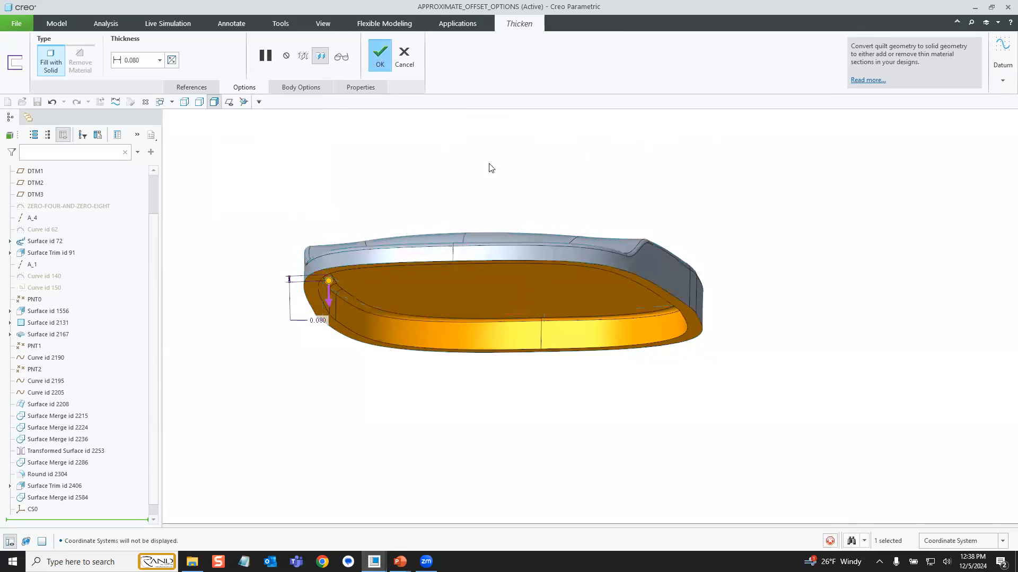
{"action": "left_click", "coordinate": [506, 190]}
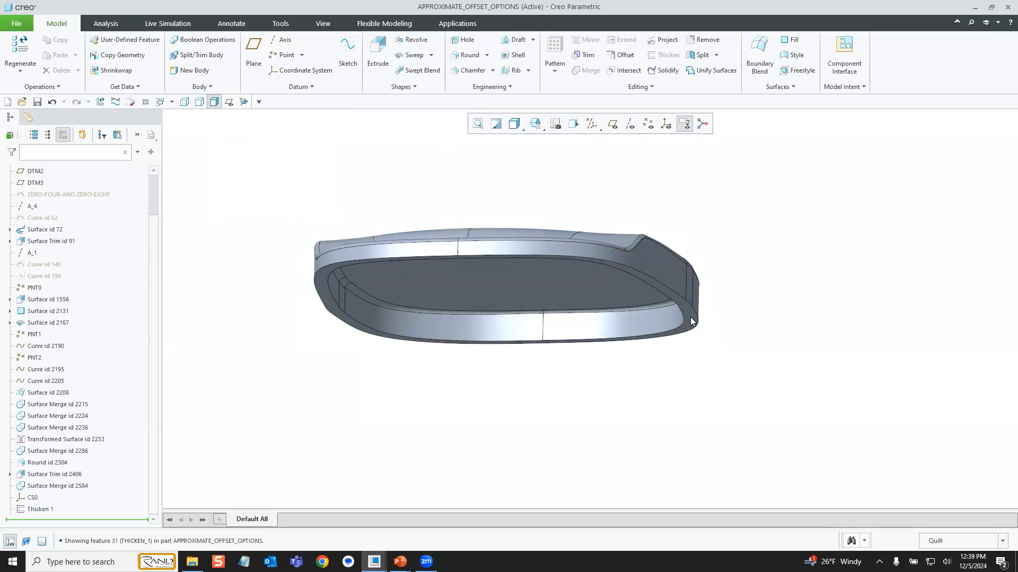
Examine the controlled-fit solid's bottom rim from the front, and close this part to work on EXPAND_ON_SOLID.
{"action": "left_click", "coordinate": [536, 125]}
{"action": "left_click", "coordinate": [519, 163]}
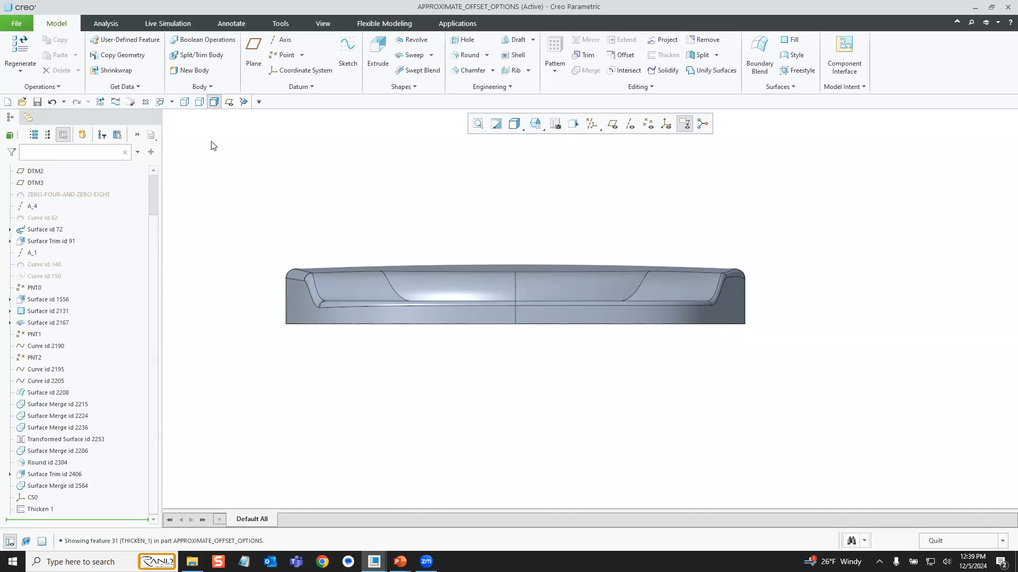
{"action": "left_click", "coordinate": [146, 103]}
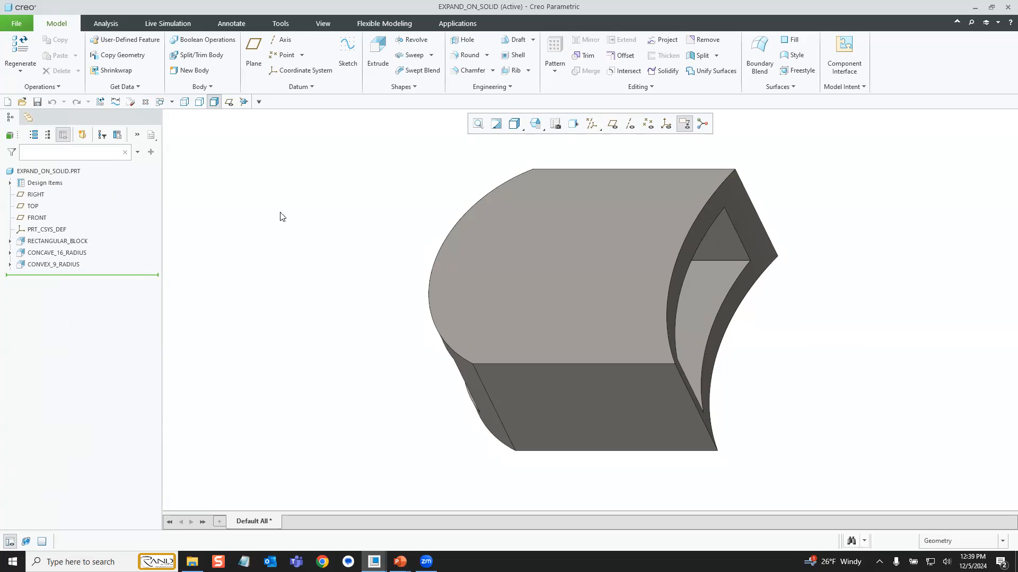
{"action": "left_click", "coordinate": [743, 221]}
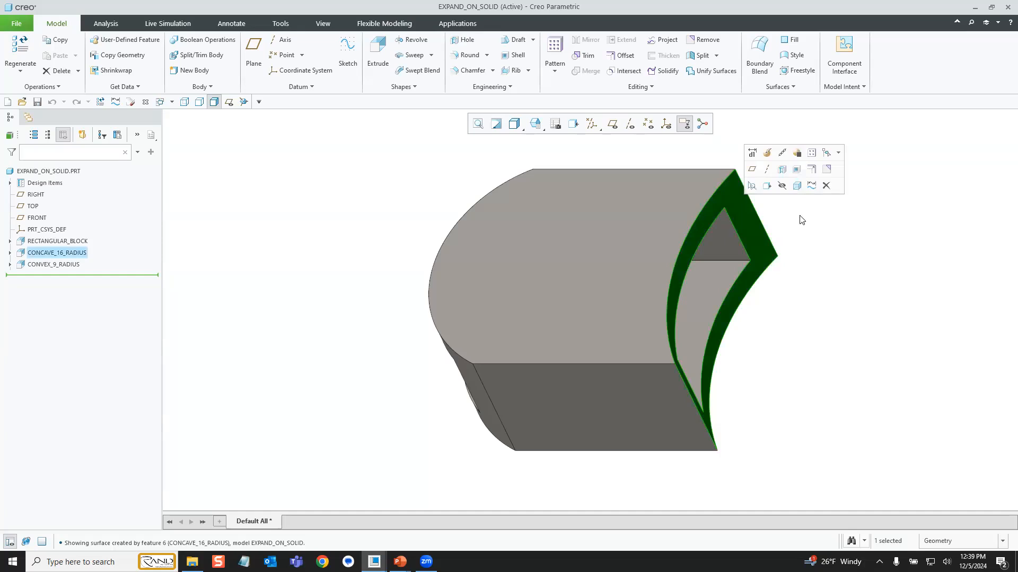
{"action": "left_click", "coordinate": [812, 175]}
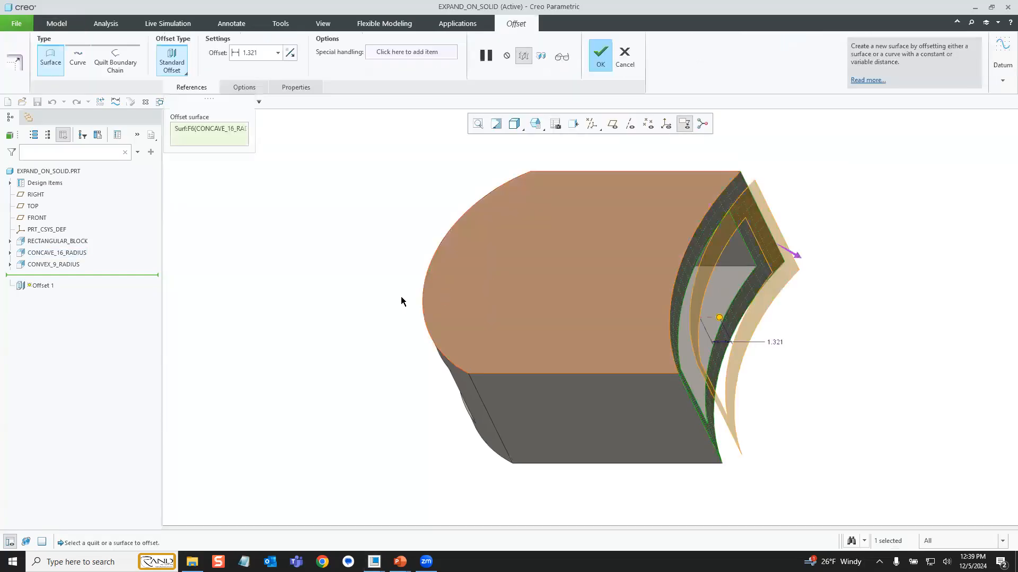
{"action": "scroll", "coordinate": [401, 298], "scroll_direction": "up", "scroll_amount": 2}
{"action": "left_click_drag", "start_coordinate": [604, 310], "coordinate": [772, 377]}
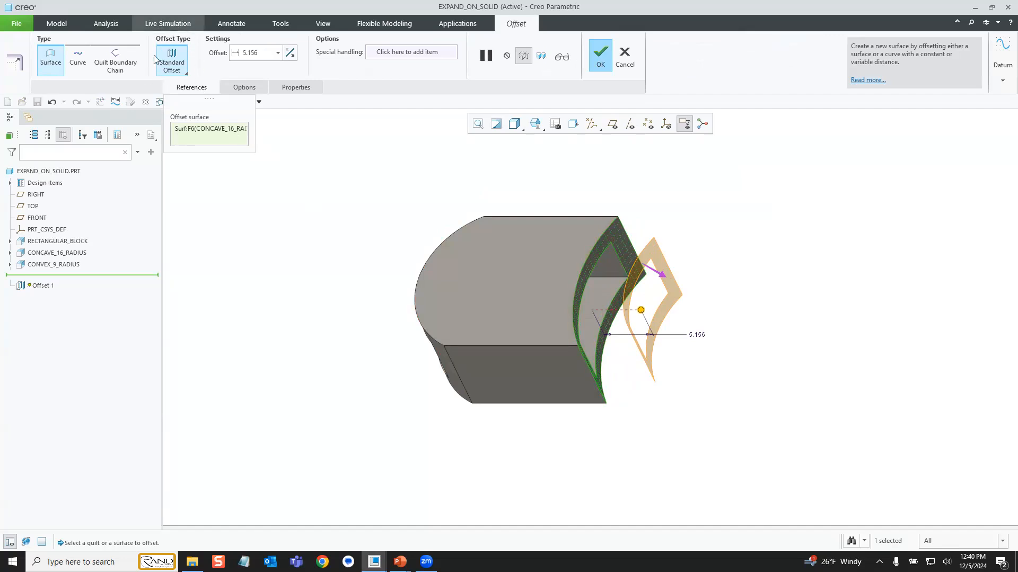
{"action": "left_click", "coordinate": [178, 73]}
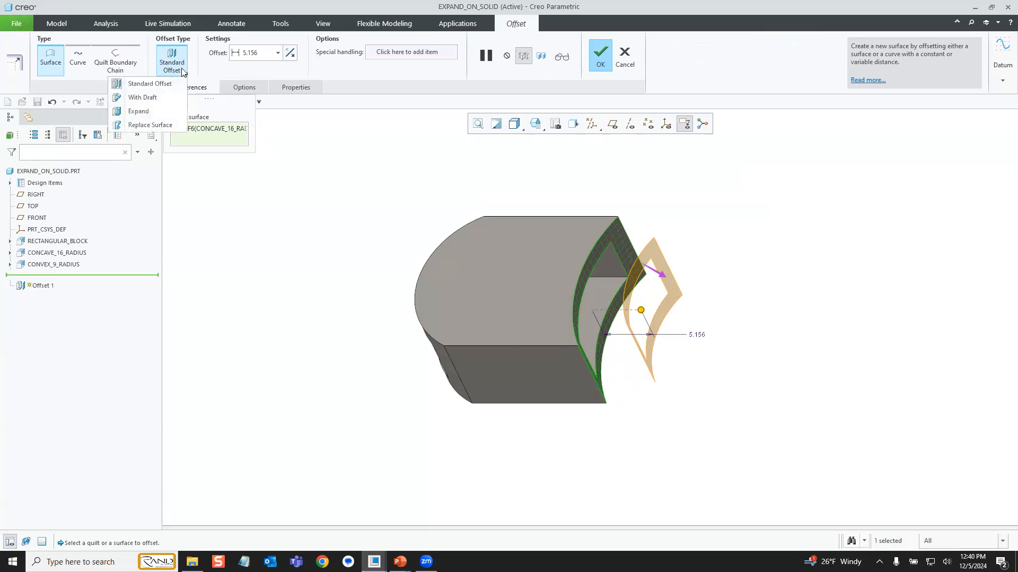
{"action": "left_click", "coordinate": [167, 112]}
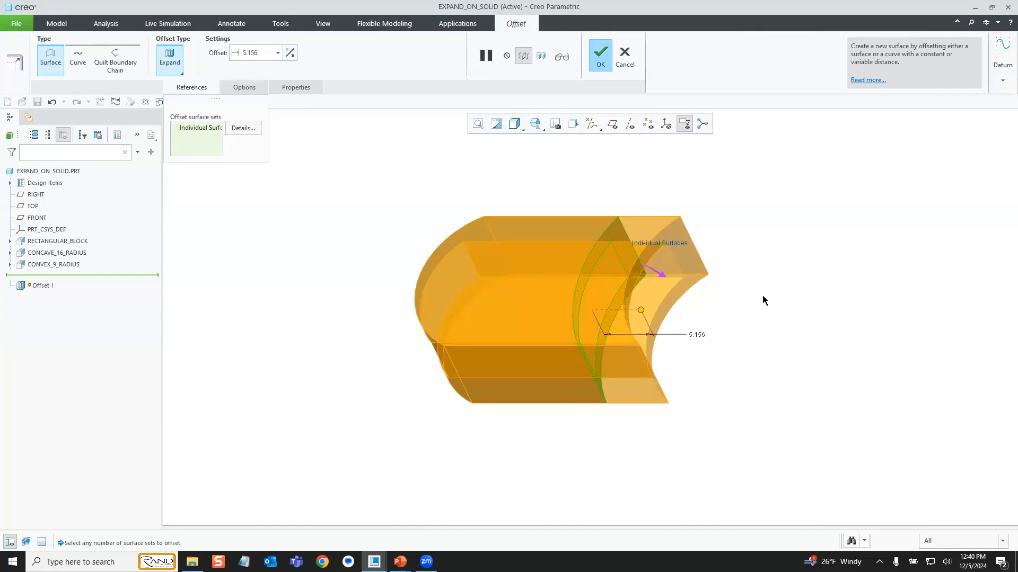
{"action": "scroll", "coordinate": [764, 300], "scroll_direction": "down", "scroll_amount": 2}
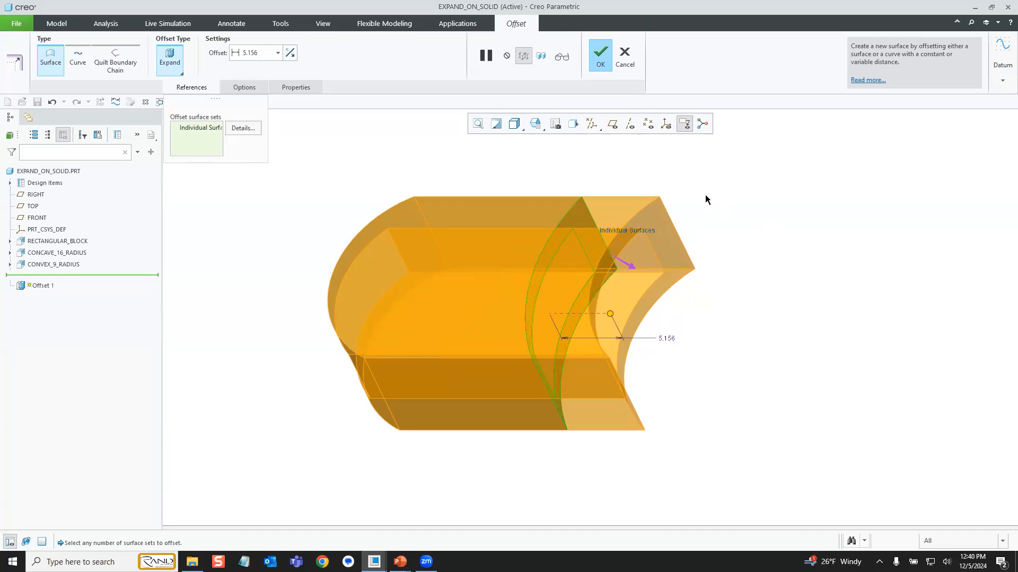
{"action": "left_click", "coordinate": [624, 55]}
{"action": "left_click", "coordinate": [507, 300]}
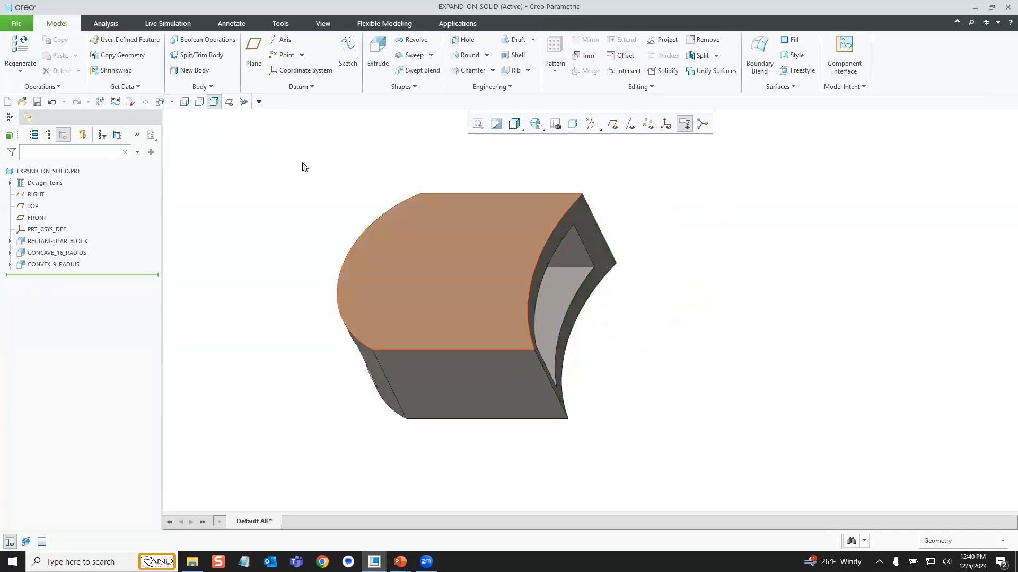
Measure the diameter of the solid's concave end face and keep the measurement displayed on the model.
{"action": "left_click", "coordinate": [115, 101]}
{"action": "left_click", "coordinate": [888, 137]}
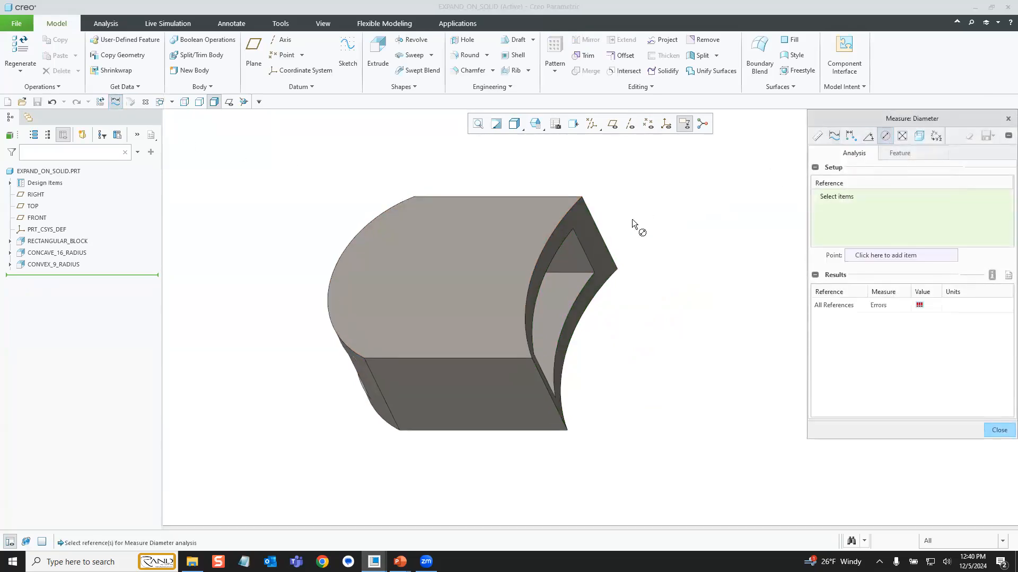
{"action": "left_click", "coordinate": [592, 230]}
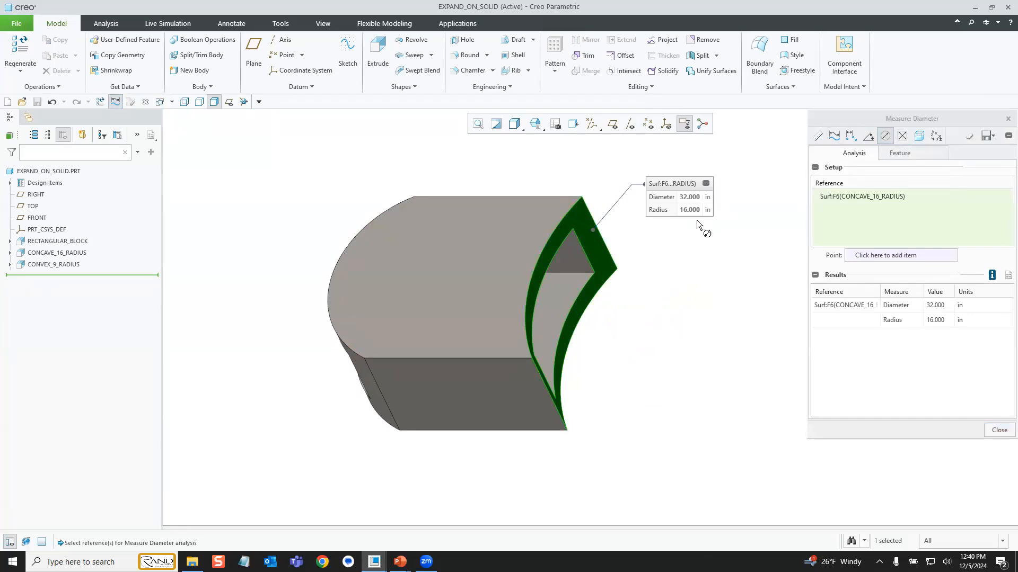
{"action": "left_click", "coordinate": [992, 139]}
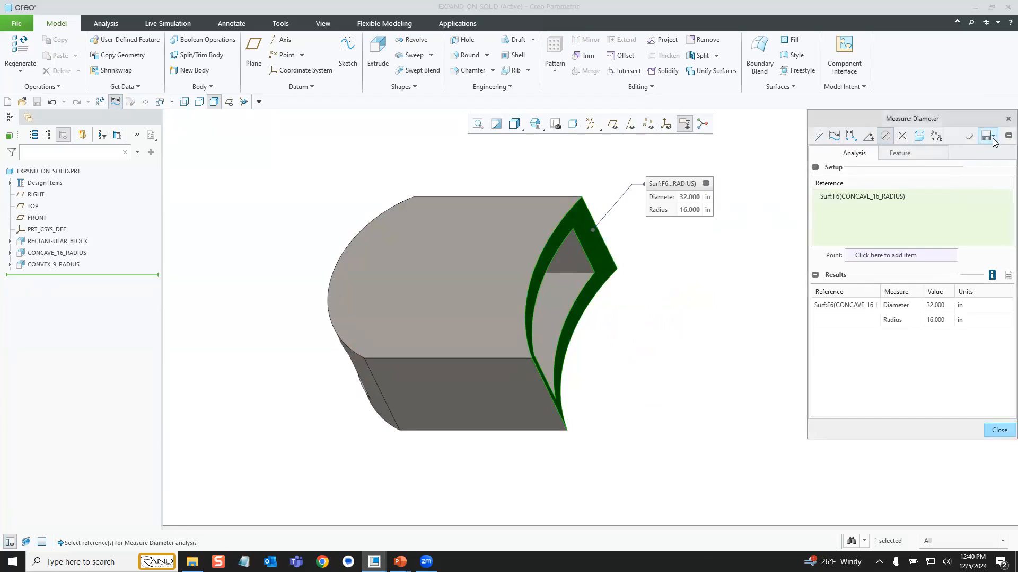
{"action": "left_click", "coordinate": [993, 138]}
{"action": "left_click", "coordinate": [996, 201]}
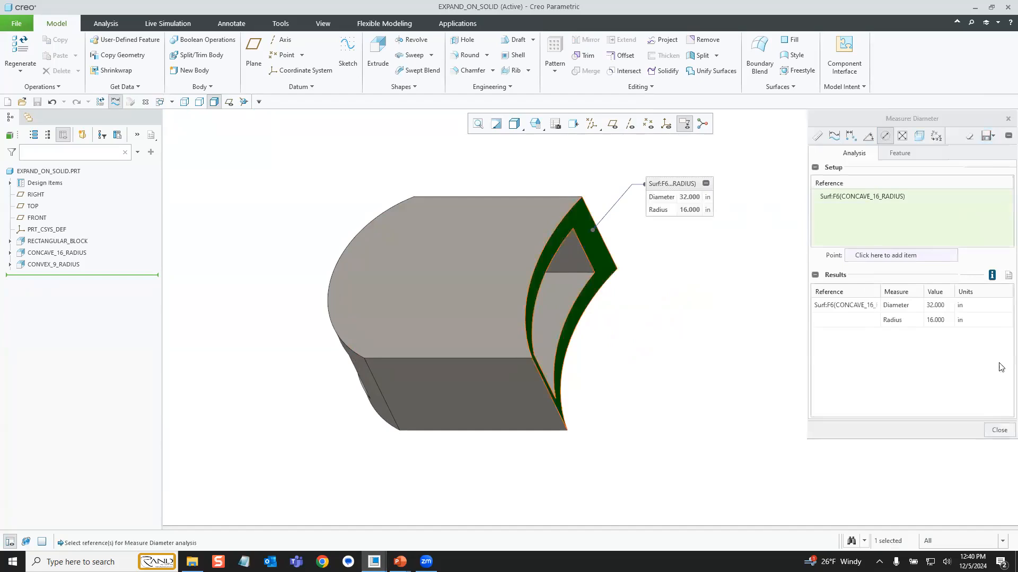
{"action": "left_click", "coordinate": [1000, 430]}
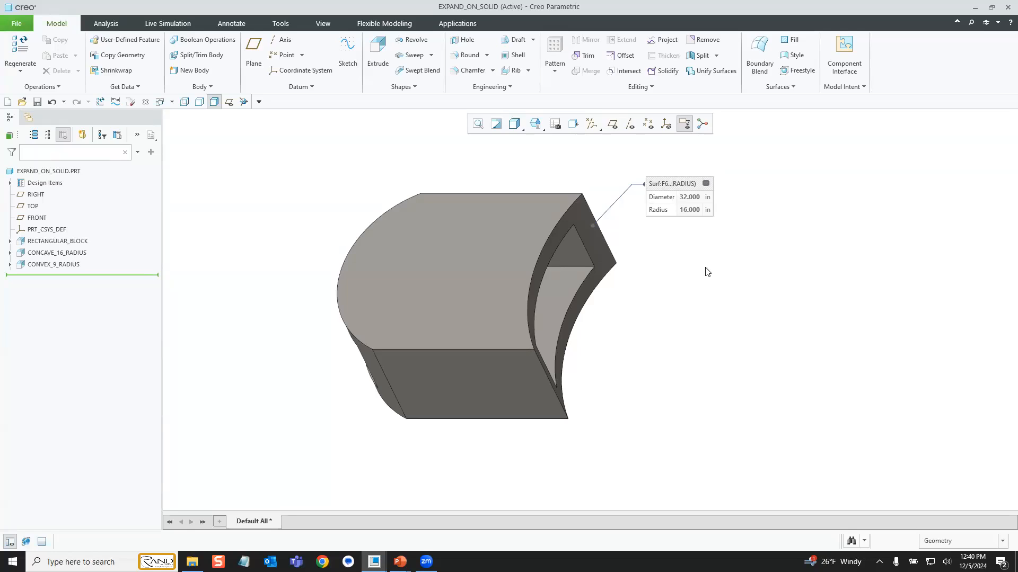
Start an offset on the solid's concave end face and set the offset type to Expand.
{"action": "left_click", "coordinate": [593, 246]}
{"action": "left_click", "coordinate": [660, 193]}
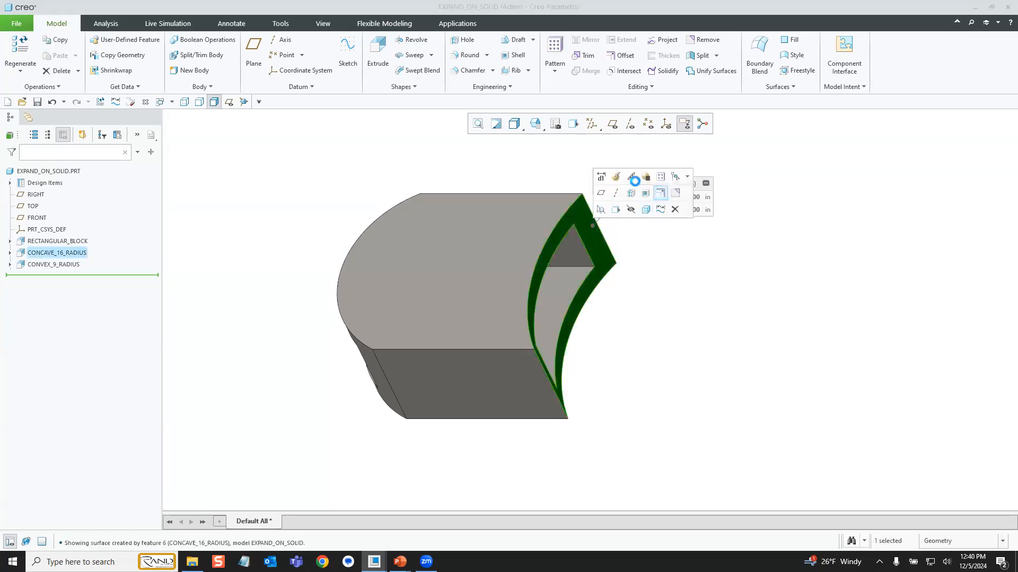
{"action": "left_click", "coordinate": [178, 57]}
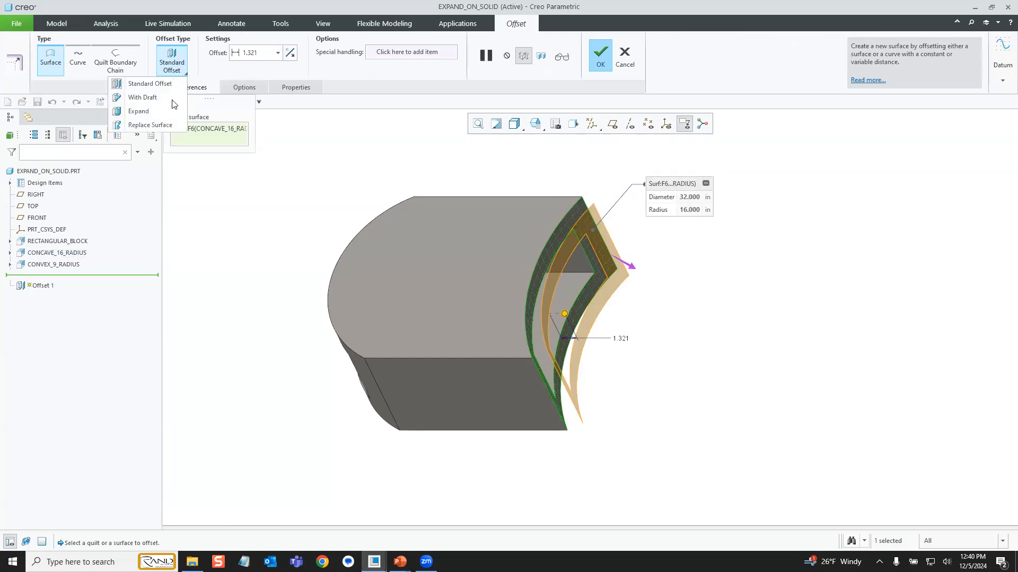
{"action": "left_click", "coordinate": [174, 112]}
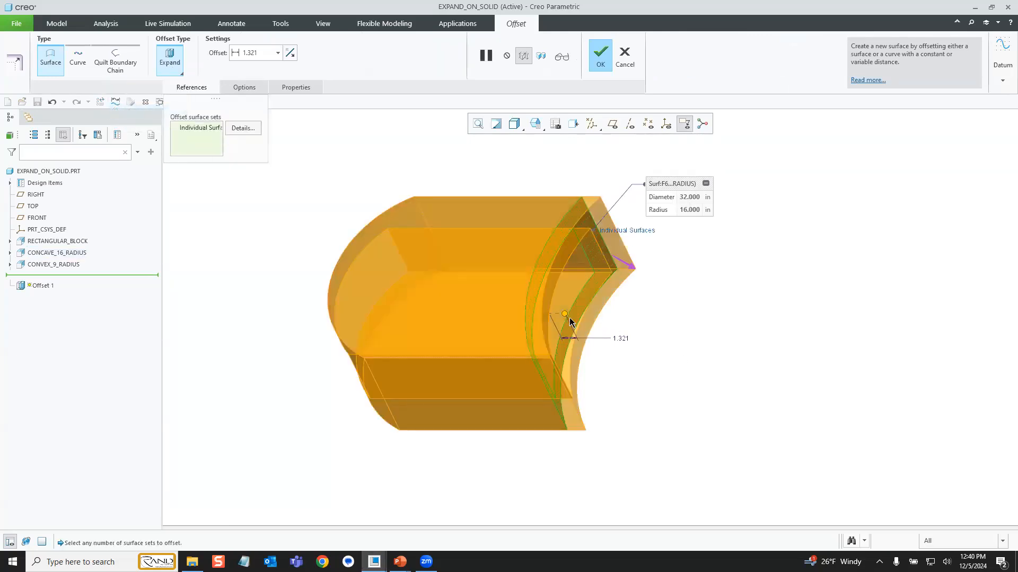
Try Expand distances of about 8, 6.2, 10.7 and 7.8 in on the concave end face.
{"action": "left_click_drag", "start_coordinate": [566, 316], "coordinate": [647, 322]}
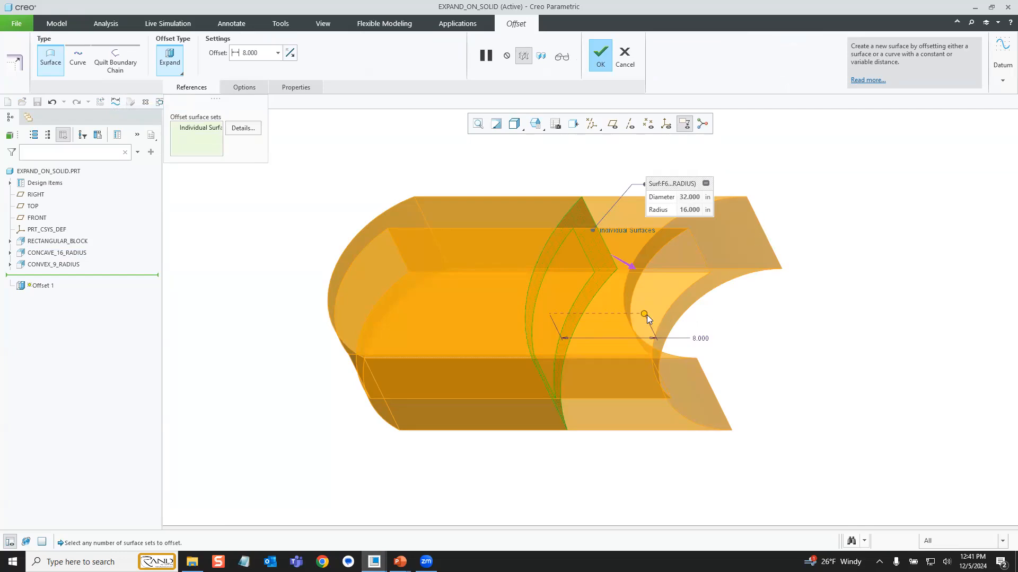
{"action": "left_click_drag", "start_coordinate": [645, 315], "coordinate": [624, 315]}
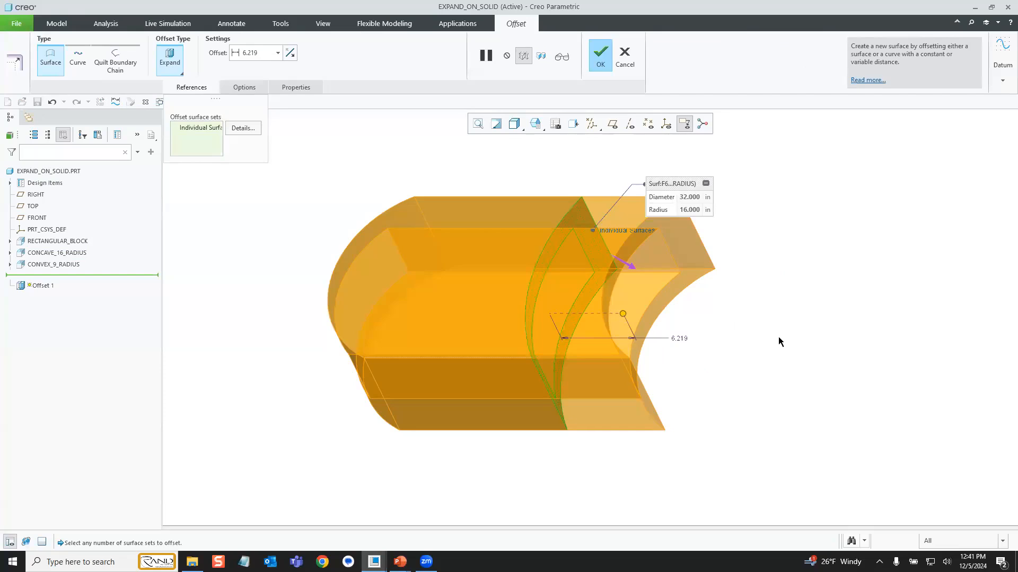
{"action": "left_click_drag", "start_coordinate": [623, 313], "coordinate": [679, 316]}
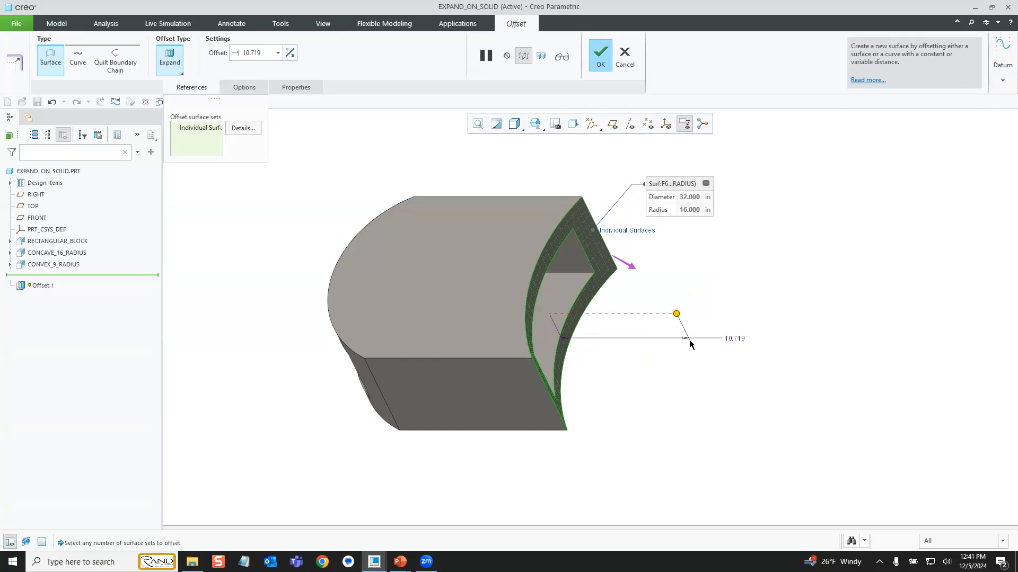
{"action": "left_click_drag", "start_coordinate": [676, 316], "coordinate": [642, 315]}
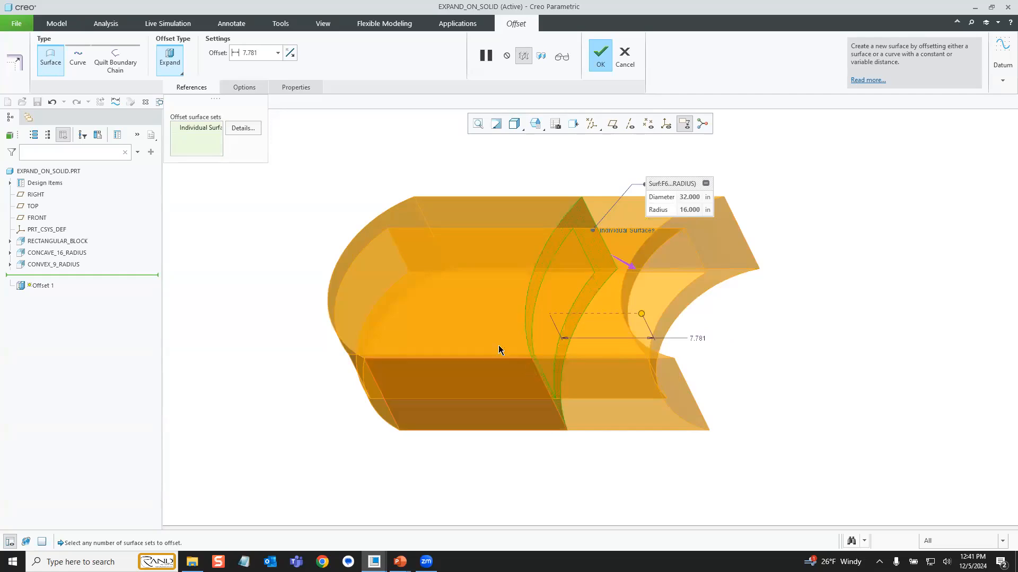
Change the Expand offset method to Translate, with the solid's straight lengthwise edge from CONVEX_9_RADIUS as the direction reference.
{"action": "left_click", "coordinate": [244, 86]}
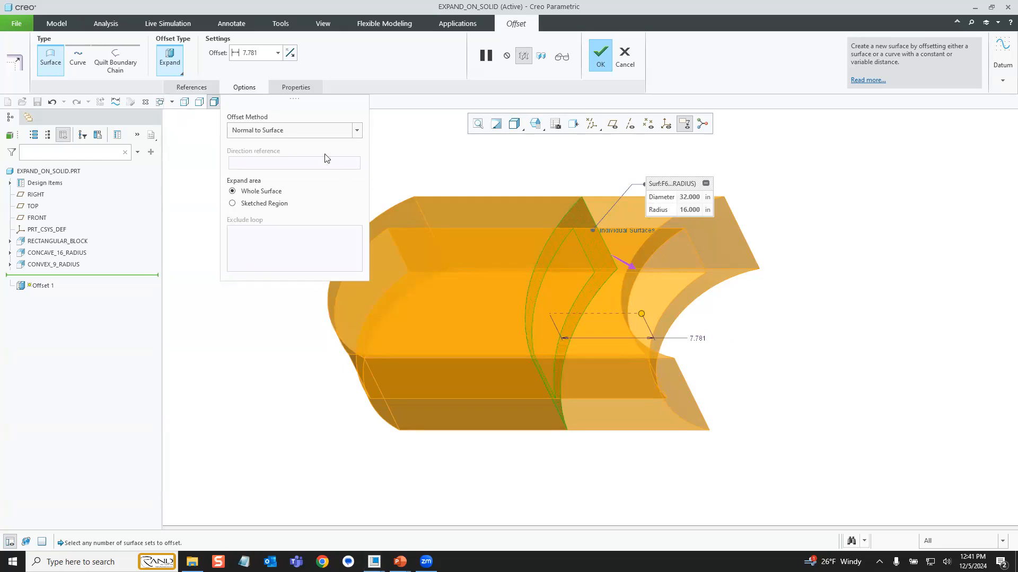
{"action": "left_click", "coordinate": [315, 133]}
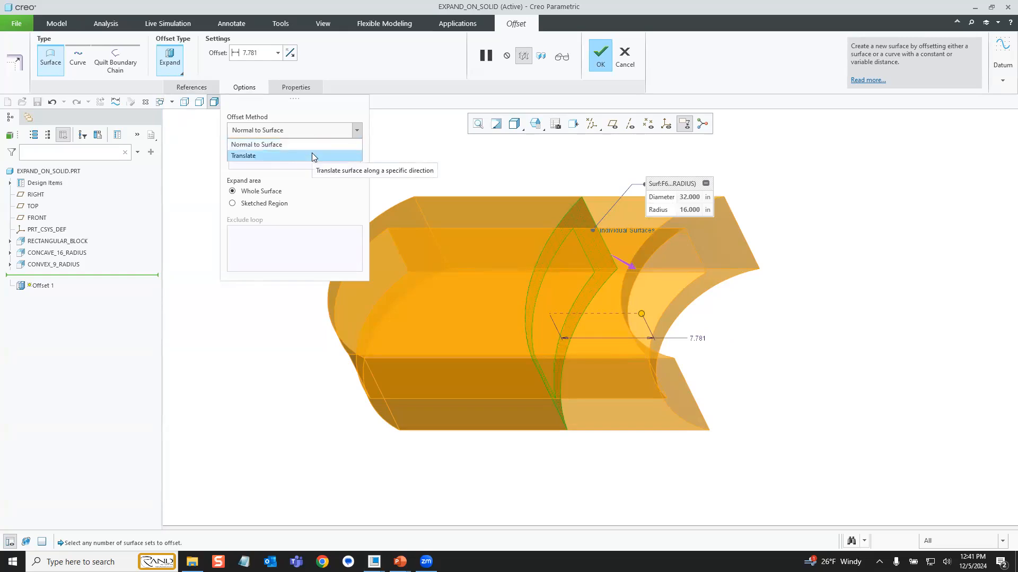
{"action": "left_click", "coordinate": [315, 155]}
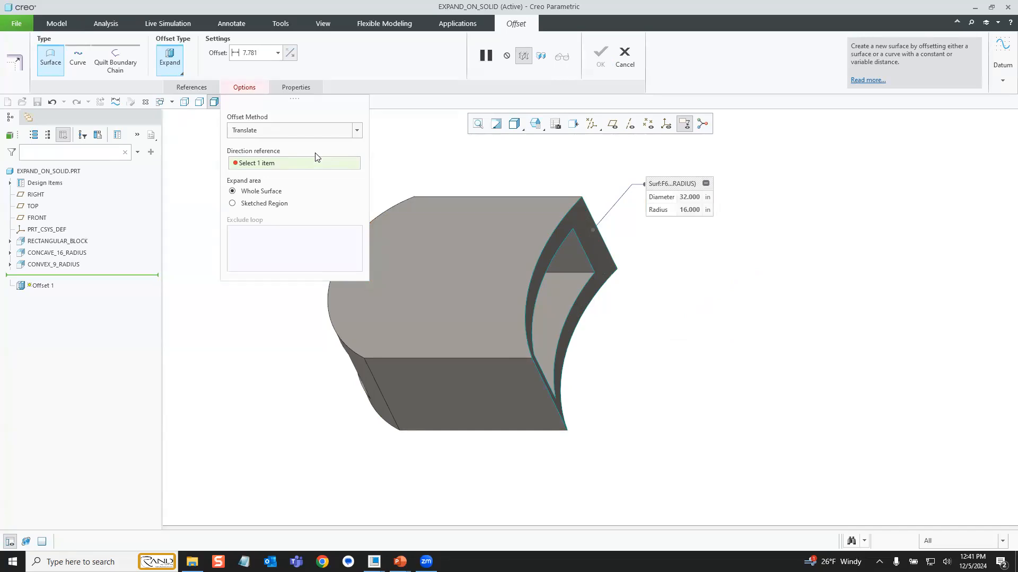
{"action": "left_click", "coordinate": [466, 359]}
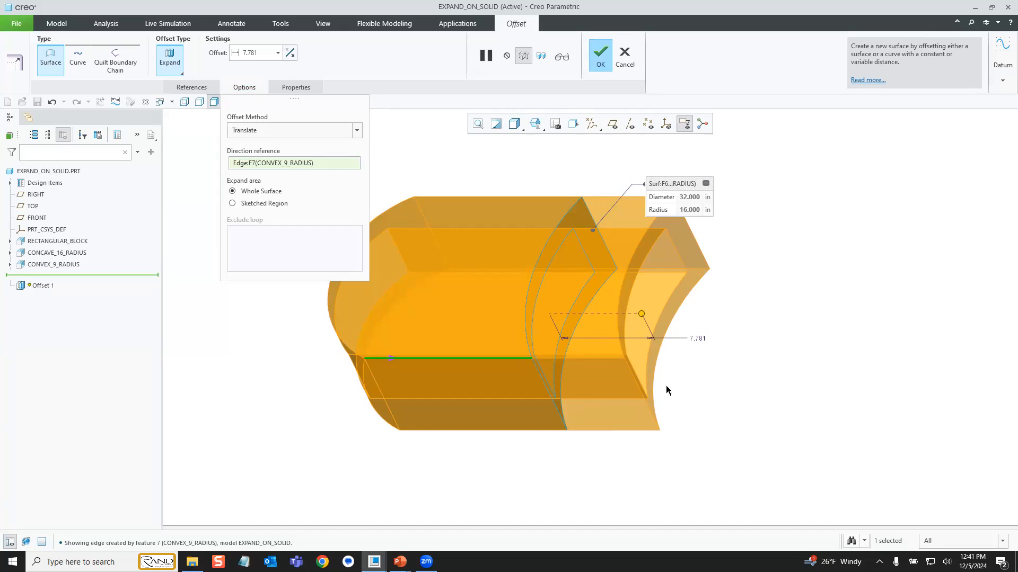
Extend the translated Expand offset to about 29.8 in and complete the feature.
{"action": "scroll", "coordinate": [441, 370], "scroll_direction": "up", "scroll_amount": 2}
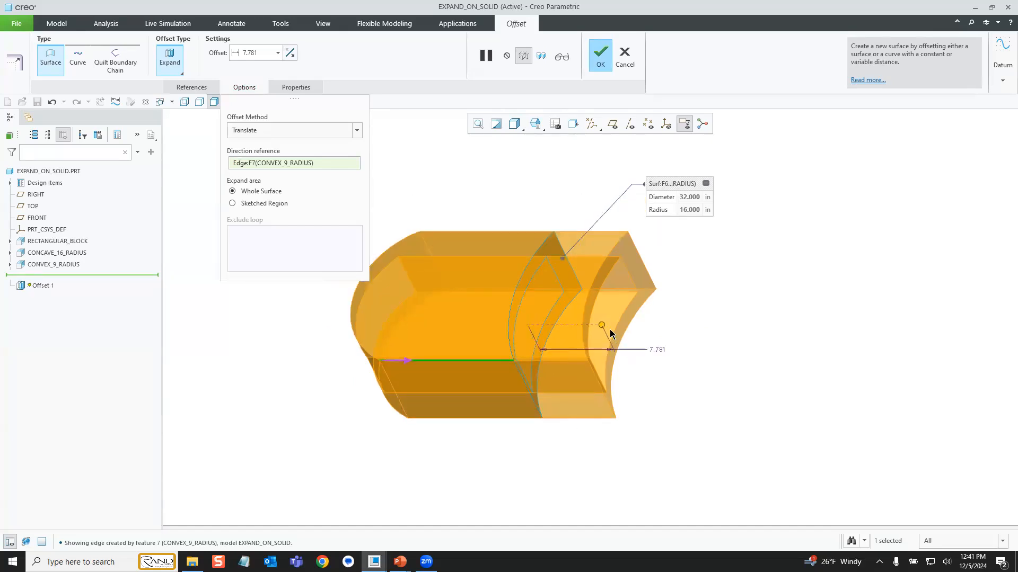
{"action": "left_click_drag", "start_coordinate": [602, 325], "coordinate": [815, 326]}
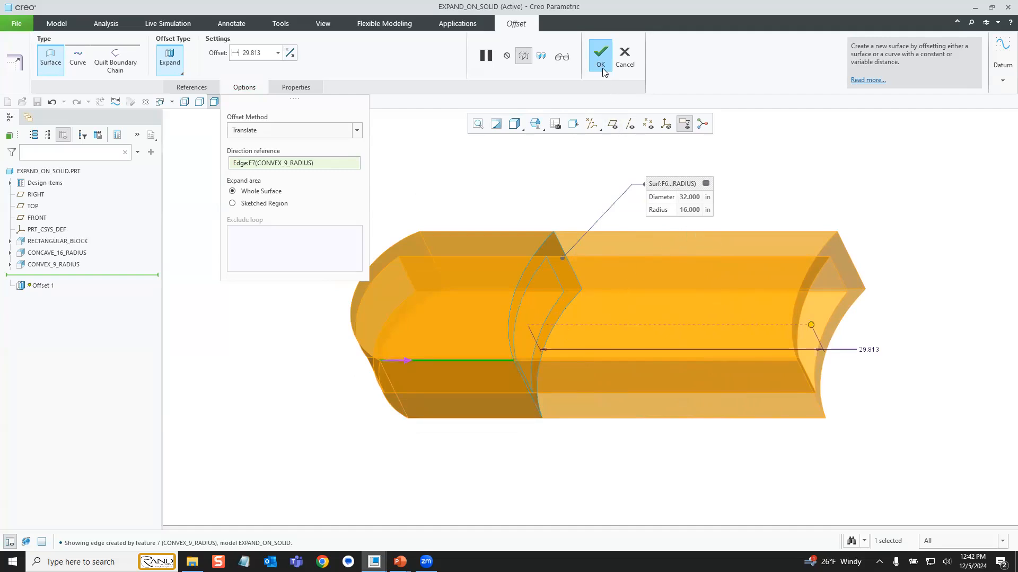
{"action": "middle_click", "coordinate": [547, 163]}
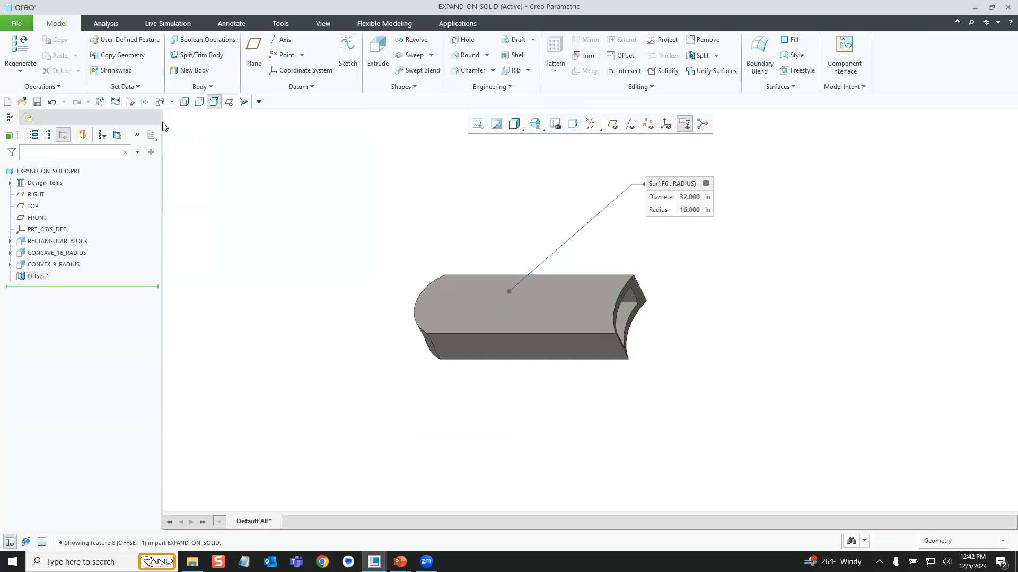
Measure the diameter of the translated concave end face.
{"action": "left_click", "coordinate": [885, 136]}
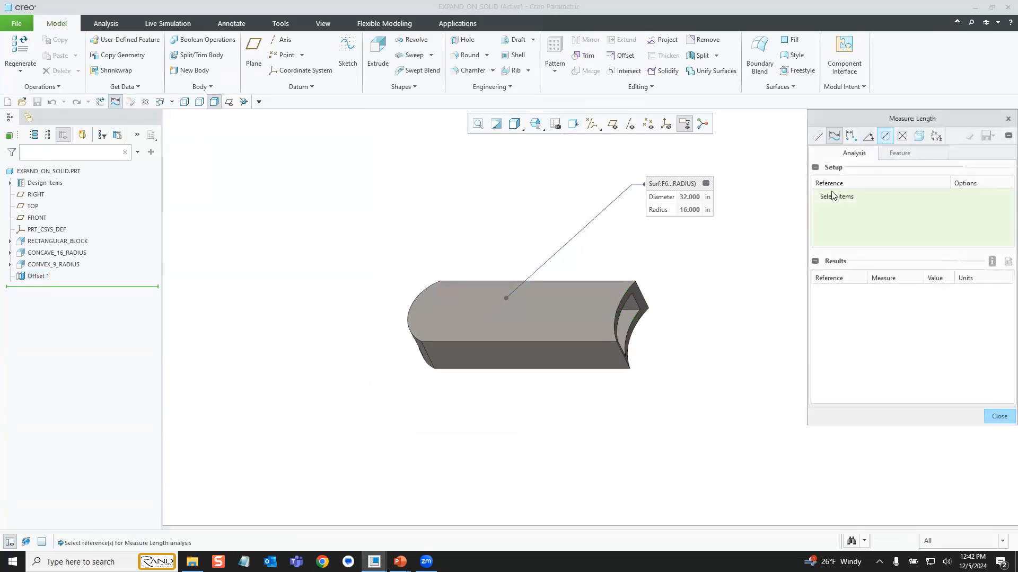
{"action": "left_click", "coordinate": [640, 295]}
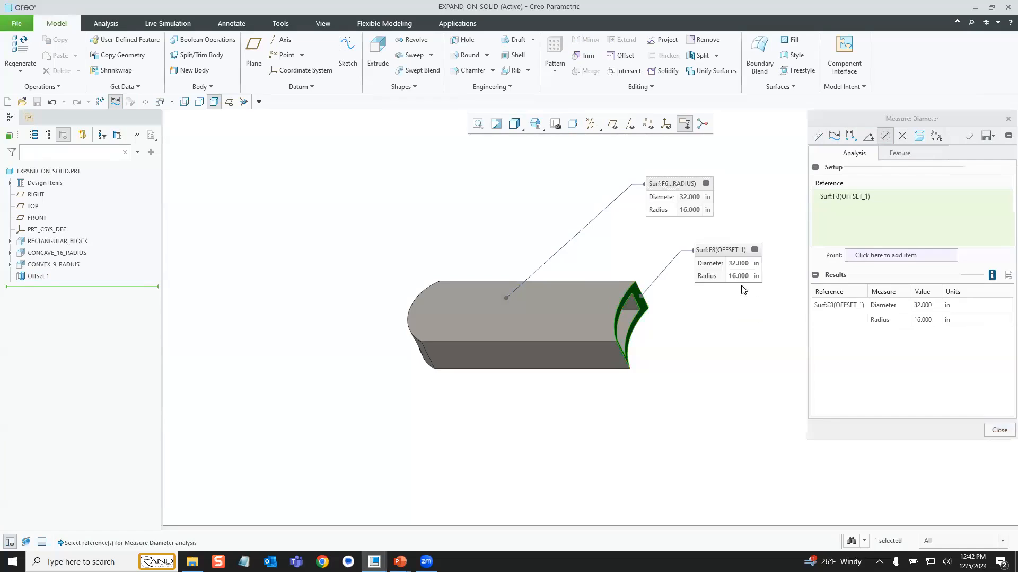
{"action": "left_click", "coordinate": [994, 434]}
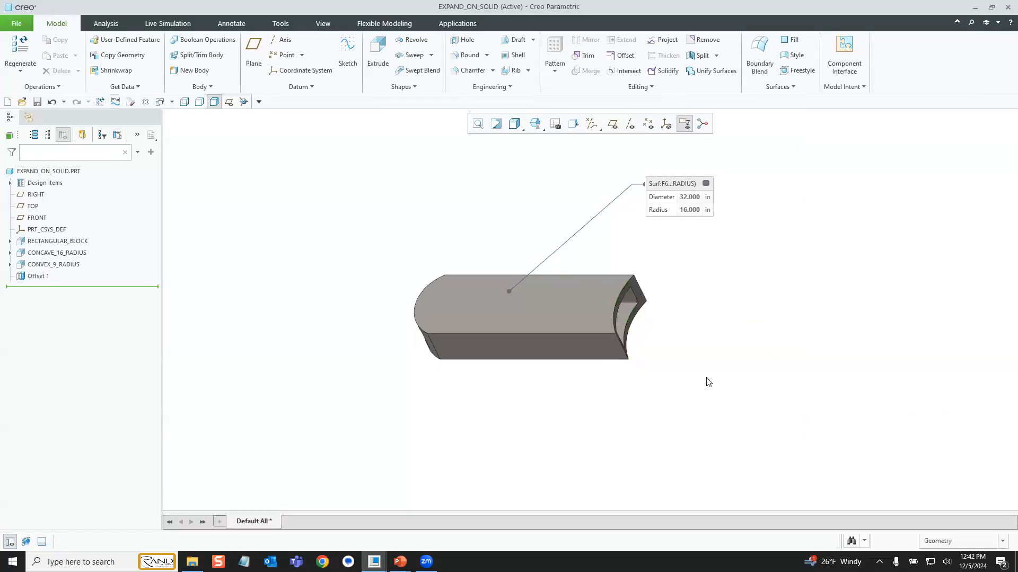
Redefine the Expand offset on the concave end face with the Normal to Surface method and a distance of 7 in.
{"action": "left_click", "coordinate": [638, 293]}
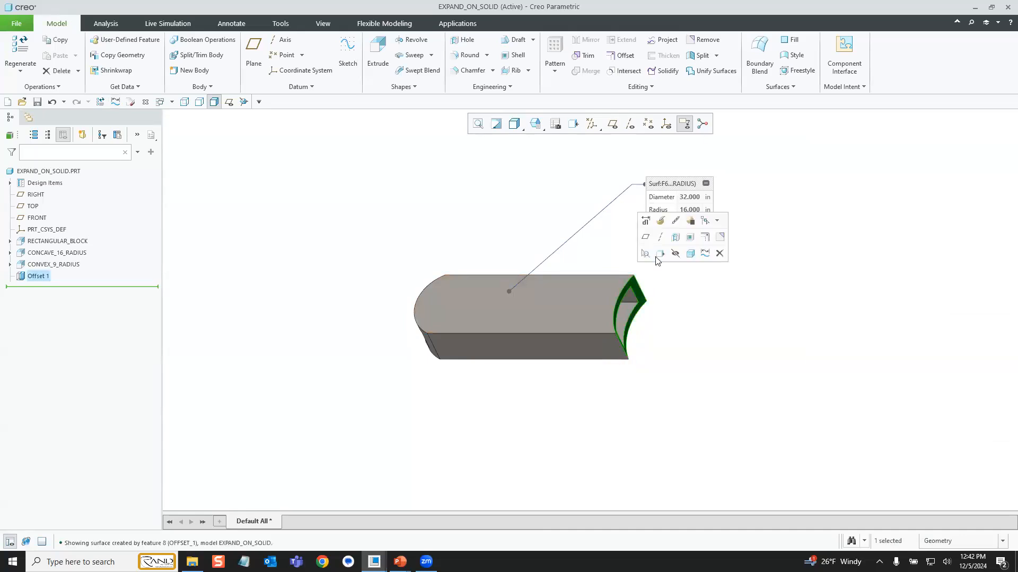
{"action": "left_click", "coordinate": [660, 222]}
{"action": "left_click", "coordinate": [235, 88]}
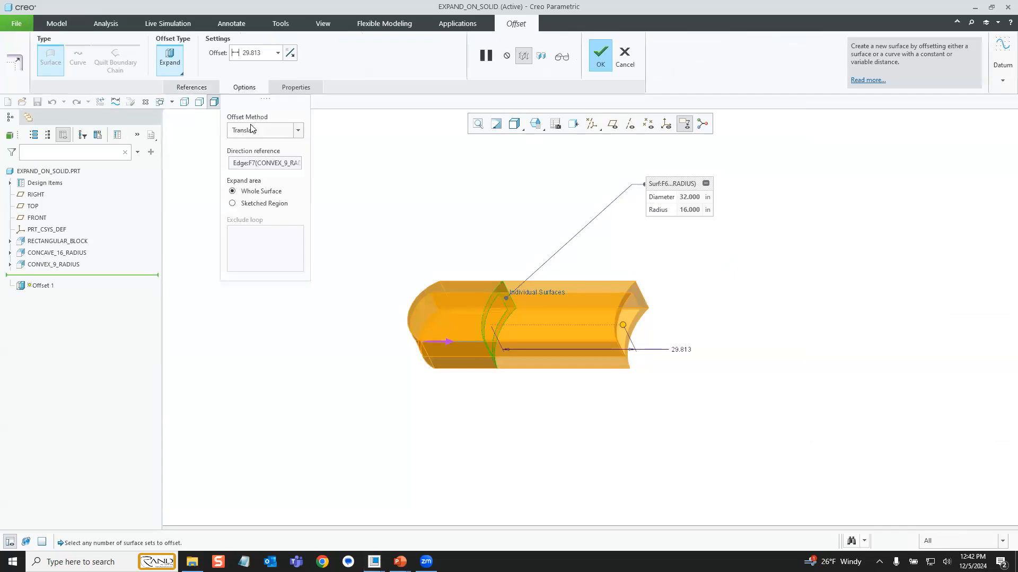
{"action": "left_click", "coordinate": [252, 132]}
{"action": "left_click", "coordinate": [254, 145]}
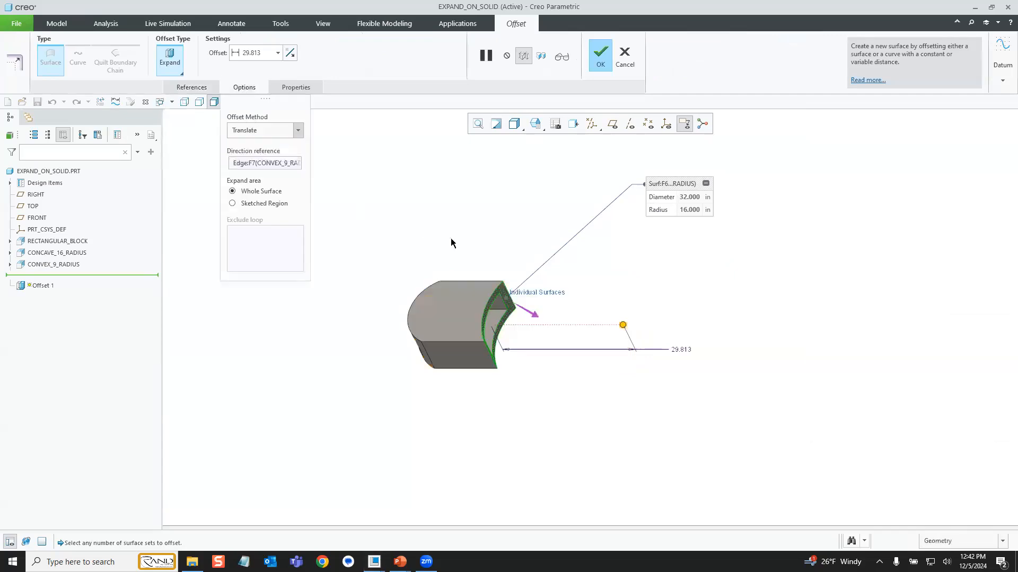
{"action": "double_click", "coordinate": [684, 348]}
{"action": "type", "text": "7"}
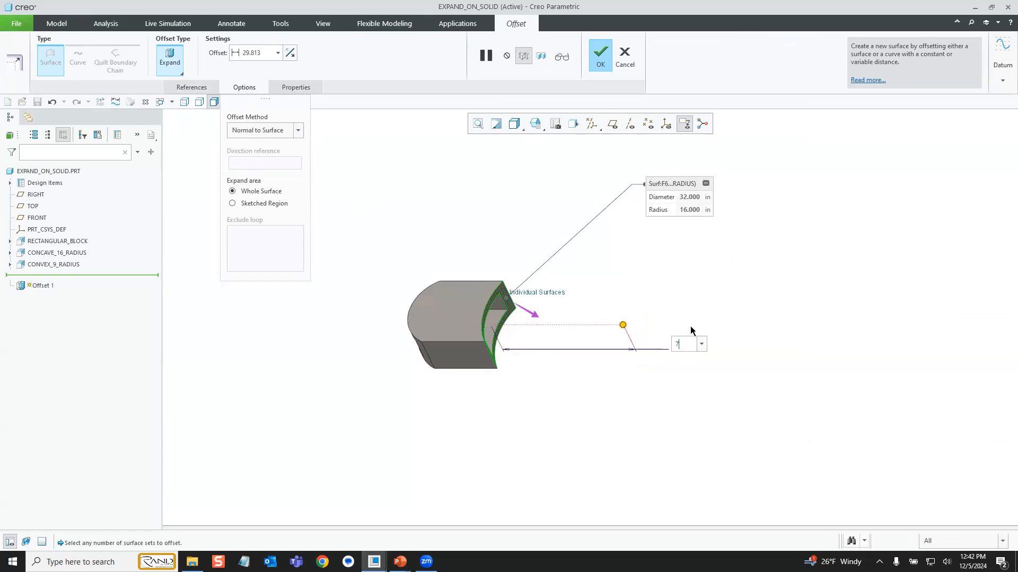
{"action": "key", "text": "Return"}
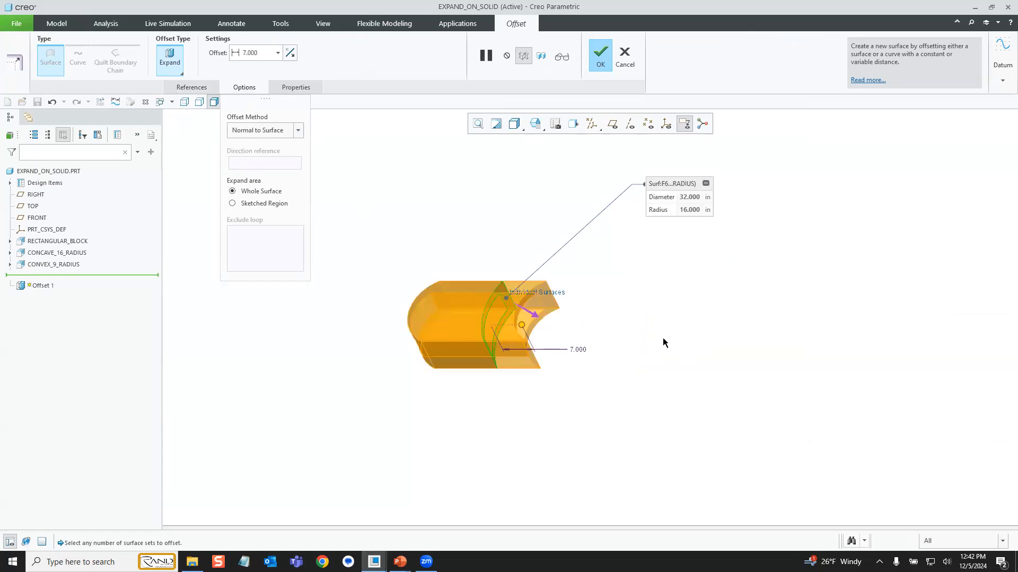
{"action": "scroll", "coordinate": [471, 336], "scroll_direction": "up", "scroll_amount": 5}
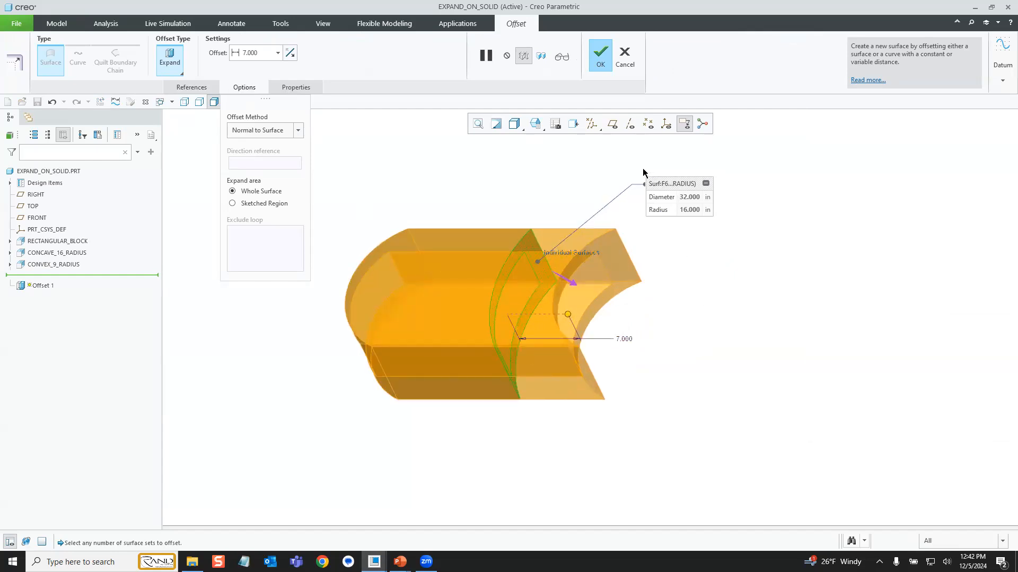
{"action": "left_click", "coordinate": [602, 60]}
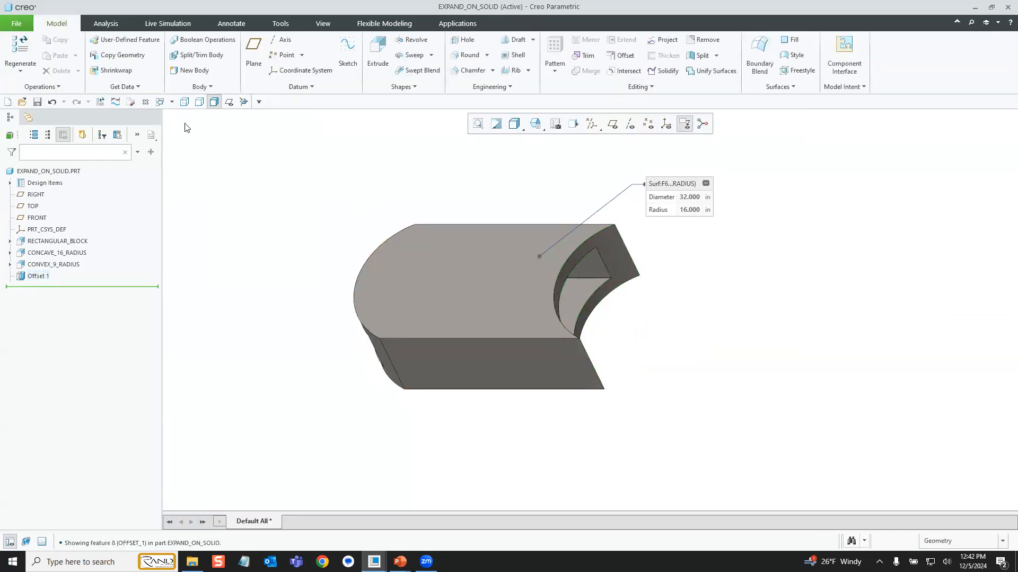
Measure the diameter of the concave end face produced by the normal-to-surface offset.
{"action": "left_click", "coordinate": [115, 101]}
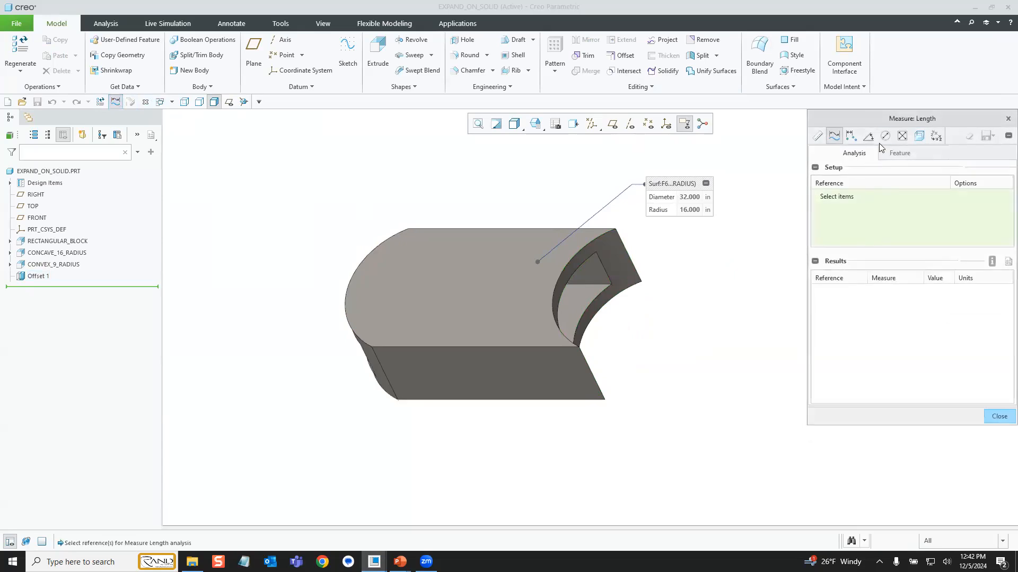
{"action": "left_click", "coordinate": [616, 259]}
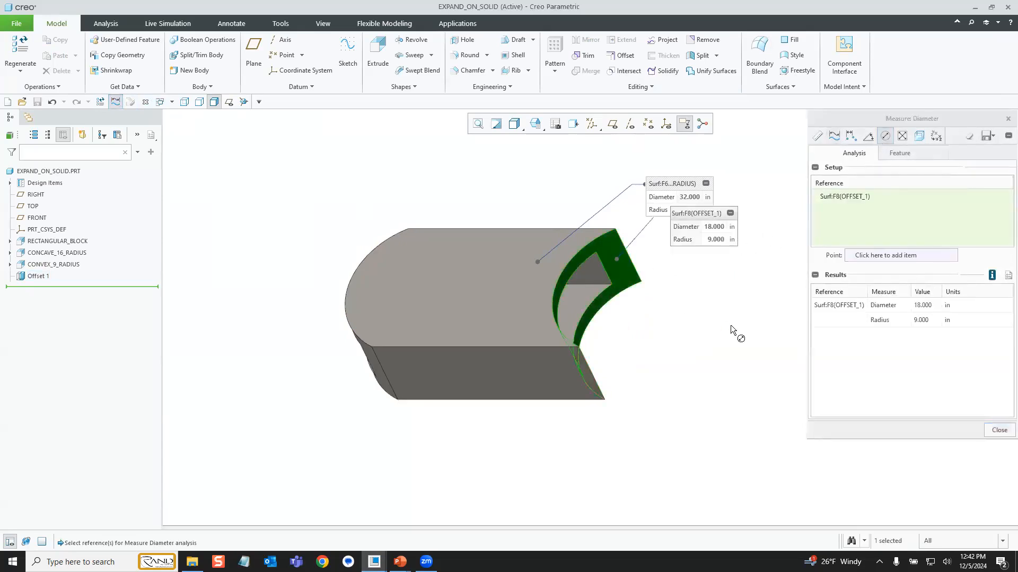
{"action": "left_click_drag", "start_coordinate": [683, 213], "coordinate": [683, 244]}
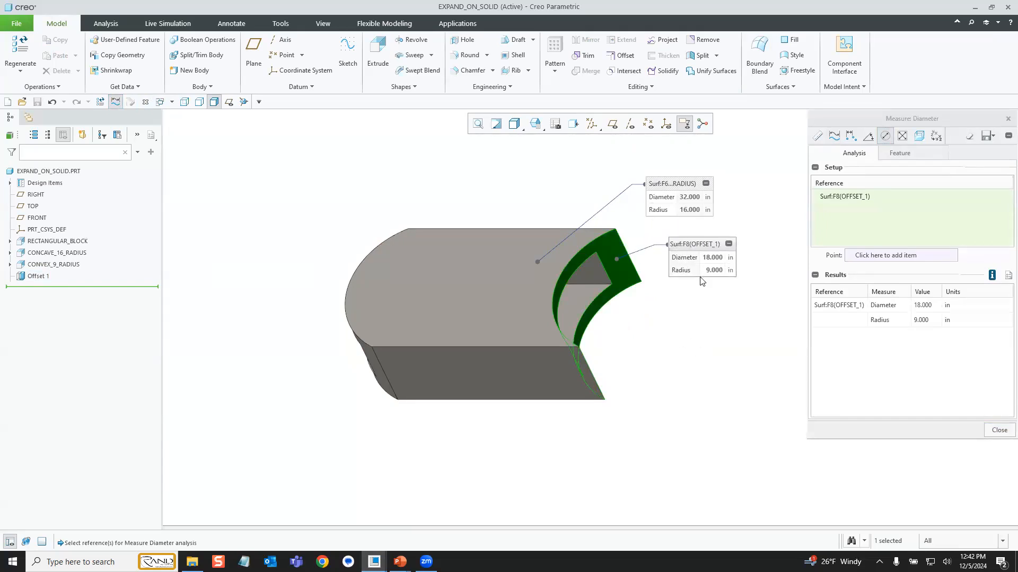
{"action": "left_click", "coordinate": [999, 430]}
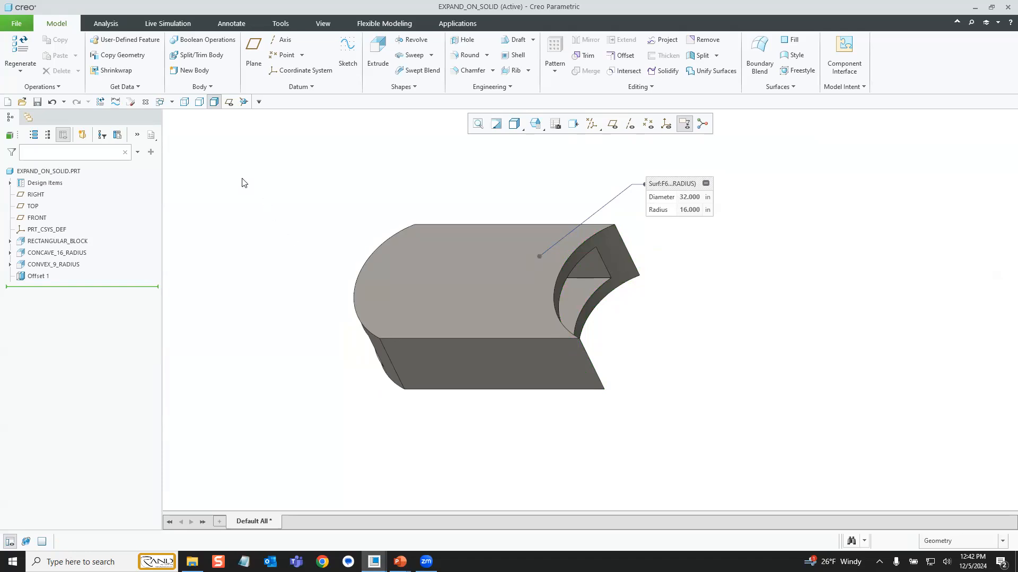
Close the EXPAND_ON_SOLID part and switch to the SIMPLE_EXPAND part.
{"action": "left_click", "coordinate": [146, 105]}
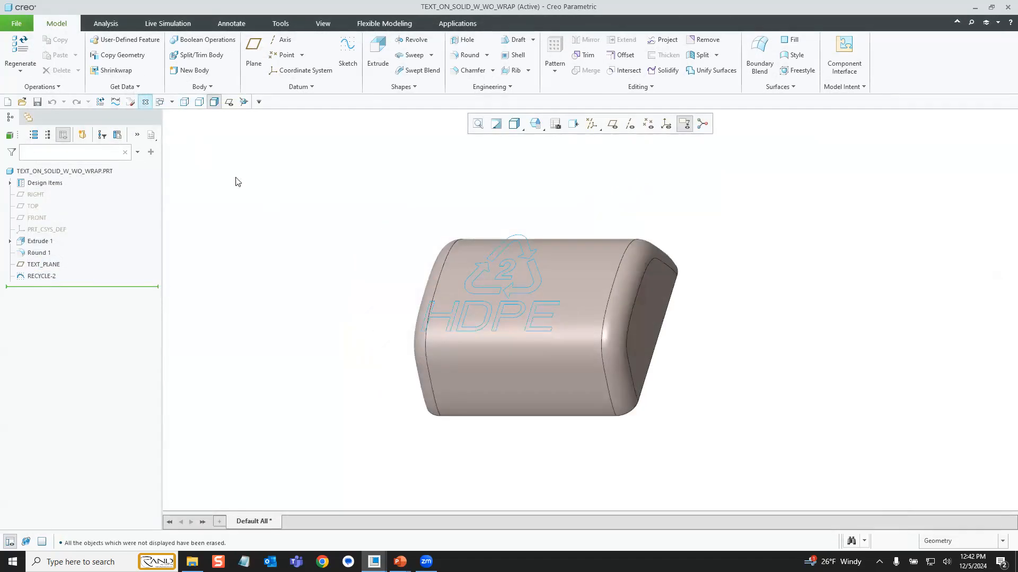
{"action": "left_click", "coordinate": [170, 103]}
{"action": "left_click", "coordinate": [142, 129]}
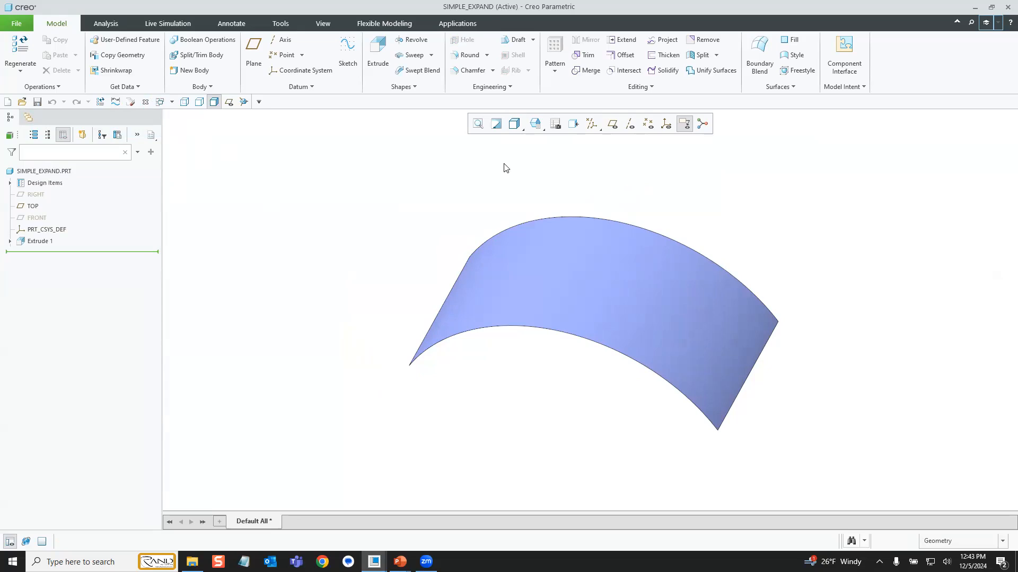
Start an offset of about 189 on the arched surface and change the offset type to Expand.
{"action": "left_click", "coordinate": [602, 289]}
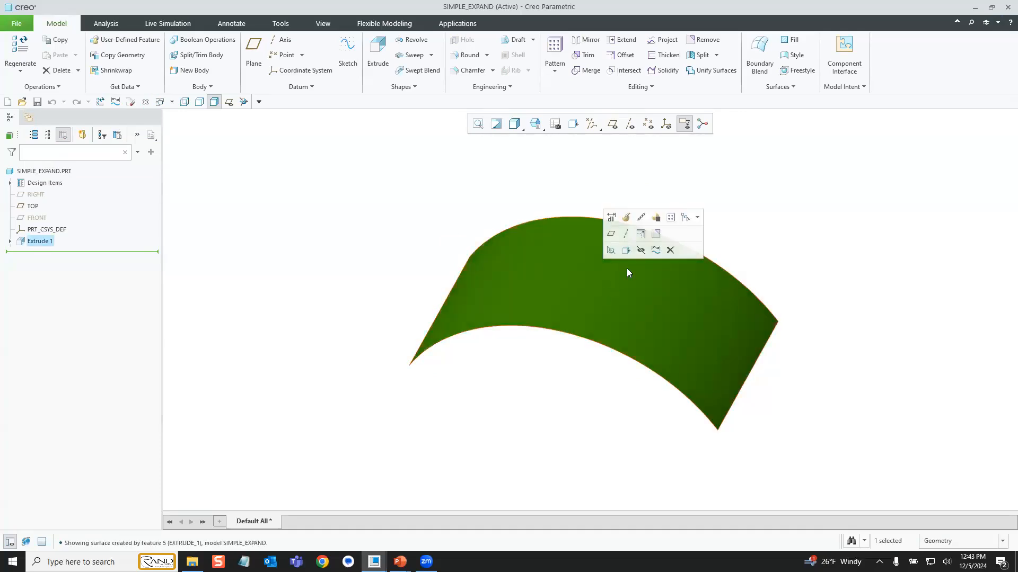
{"action": "left_click", "coordinate": [656, 251]}
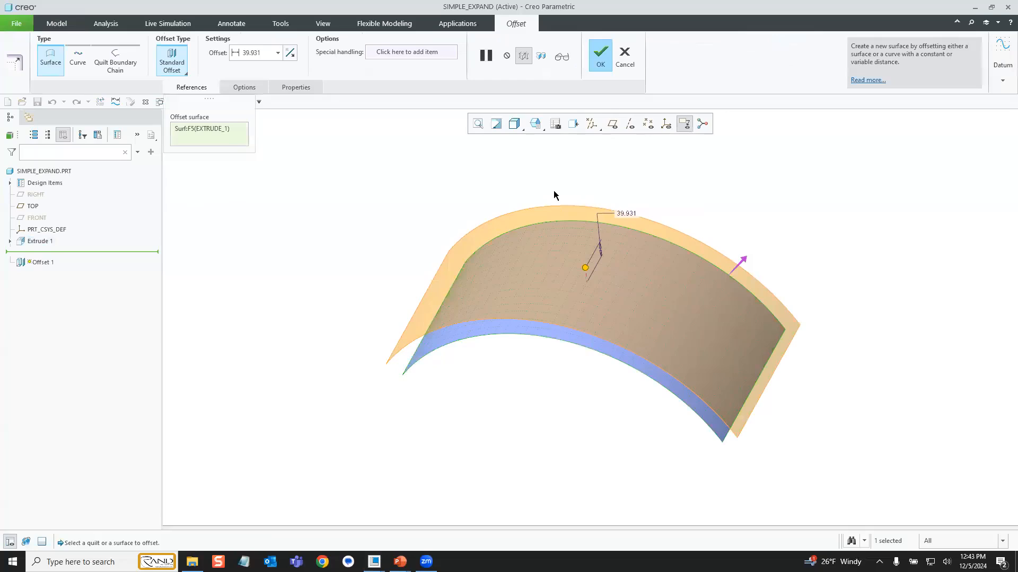
{"action": "left_click_drag", "start_coordinate": [585, 268], "coordinate": [580, 213]}
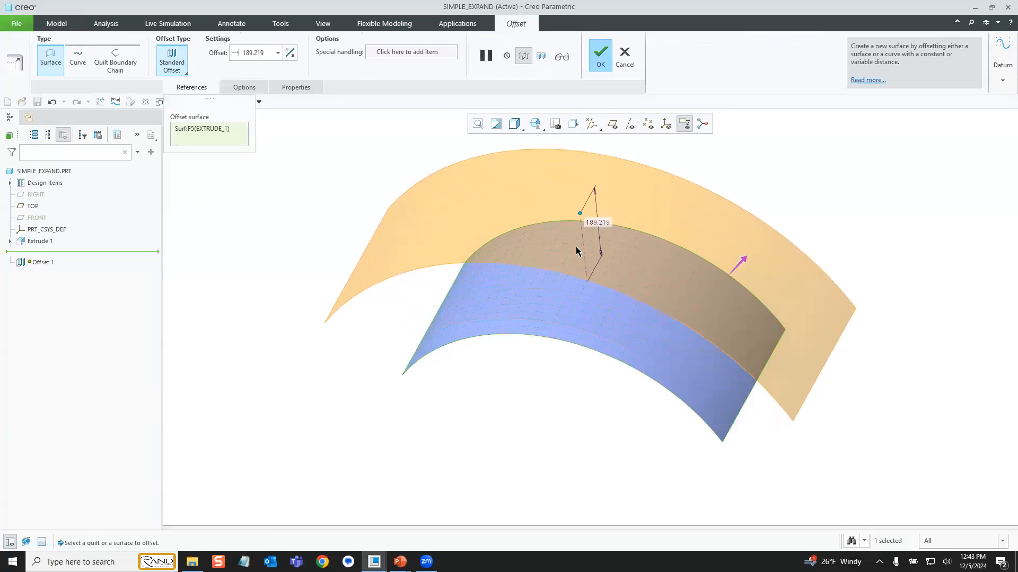
{"action": "left_click", "coordinate": [175, 68]}
{"action": "left_click", "coordinate": [168, 112]}
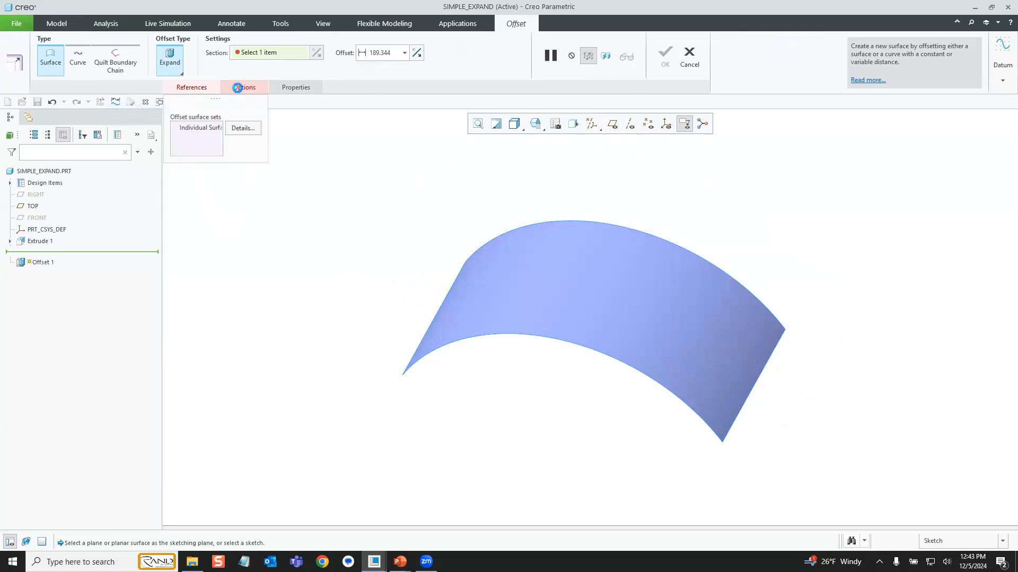
Start an internal sketch on the TOP datum plane to define the Expand feature's sketched region.
{"action": "left_click", "coordinate": [243, 87]}
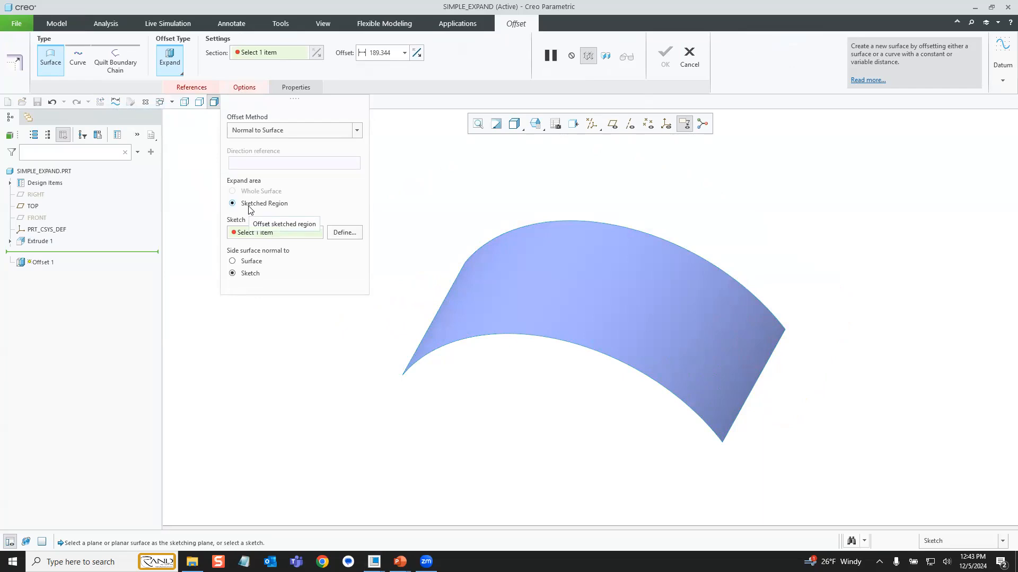
{"action": "left_click", "coordinate": [341, 233]}
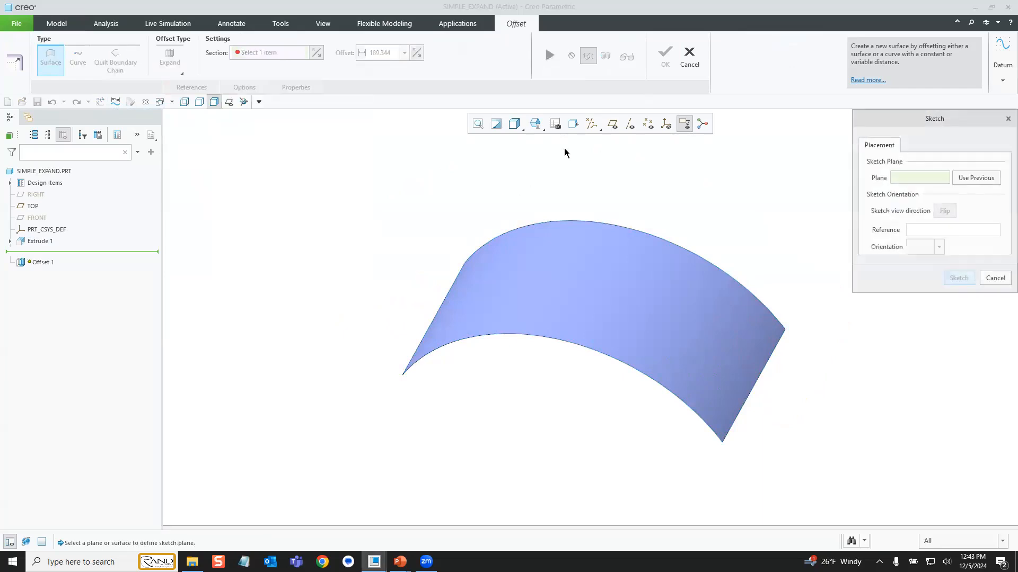
{"action": "left_click", "coordinate": [612, 123]}
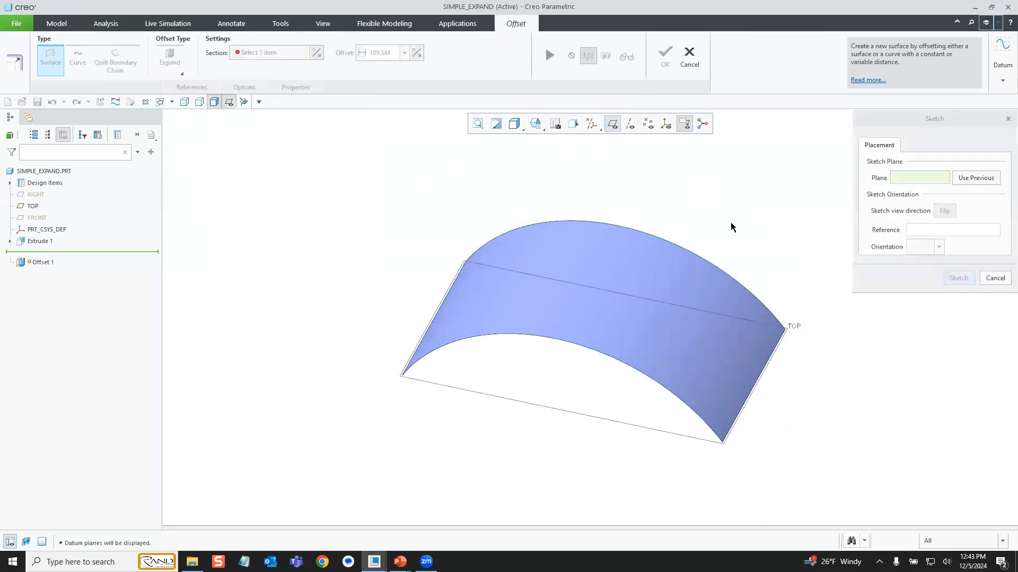
{"action": "left_click", "coordinate": [795, 328]}
{"action": "left_click", "coordinate": [957, 278]}
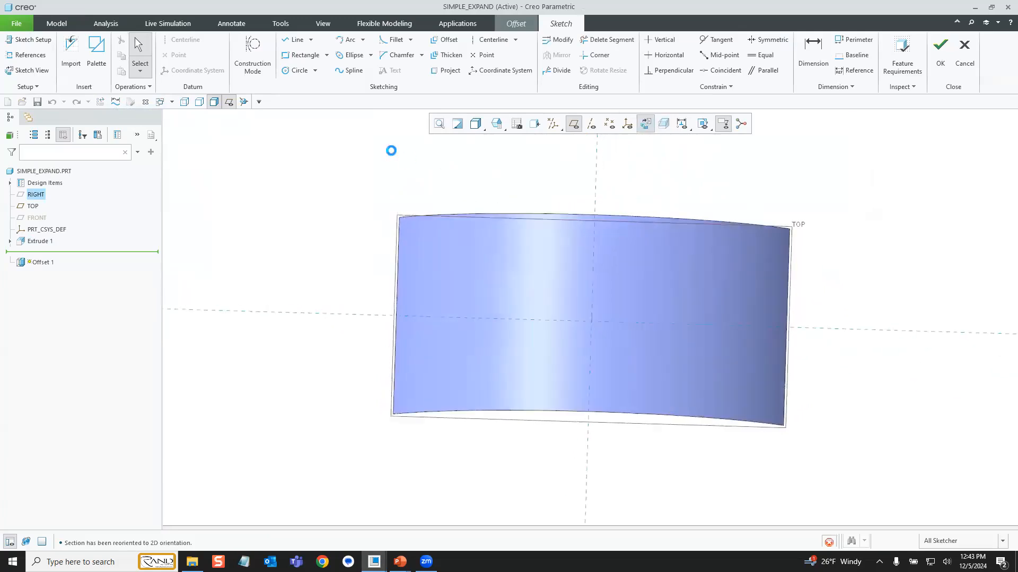
Sketch a narrow rectangle left of the vertical reference, crossing the horizontal reference, and finish the sketch.
{"action": "left_click", "coordinate": [300, 55]}
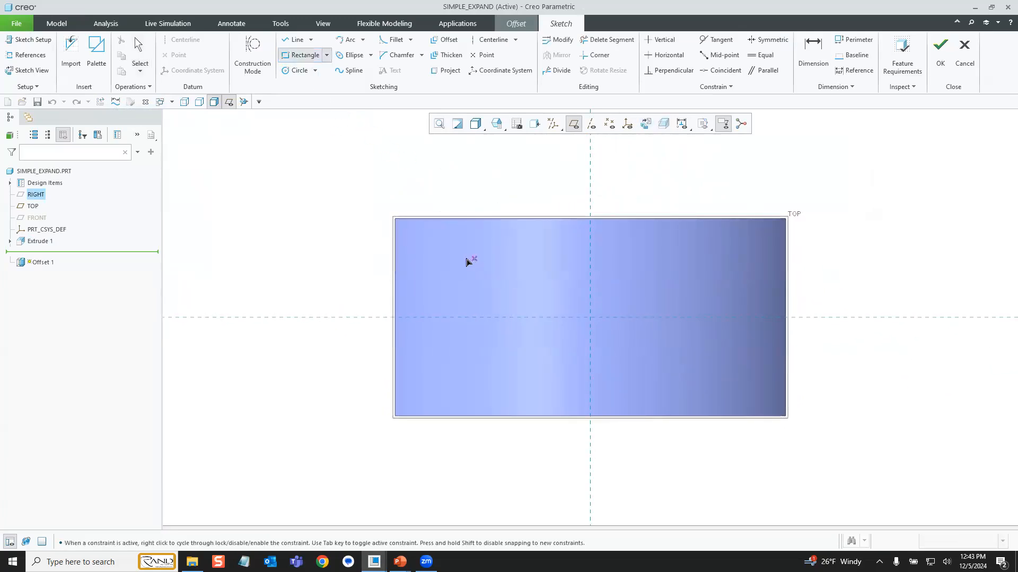
{"action": "left_click", "coordinate": [466, 258]}
{"action": "left_click", "coordinate": [511, 375]}
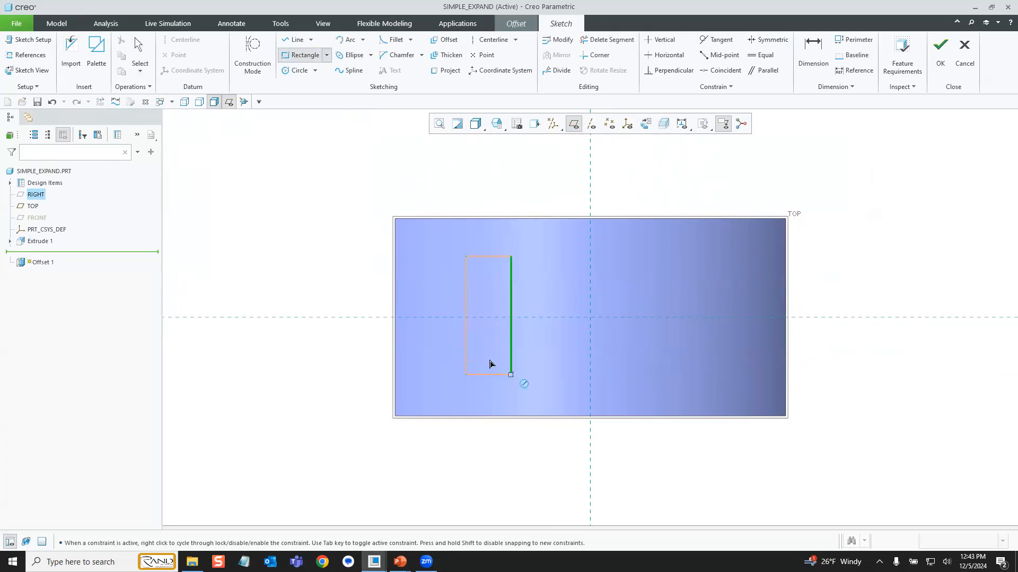
{"action": "mouse_move", "coordinate": [455, 317]}
{"action": "middle_mouse_down"}
{"action": "mouse_move", "coordinate": [434, 307]}
{"action": "mouse_move", "coordinate": [435, 318]}
{"action": "middle_mouse_up"}
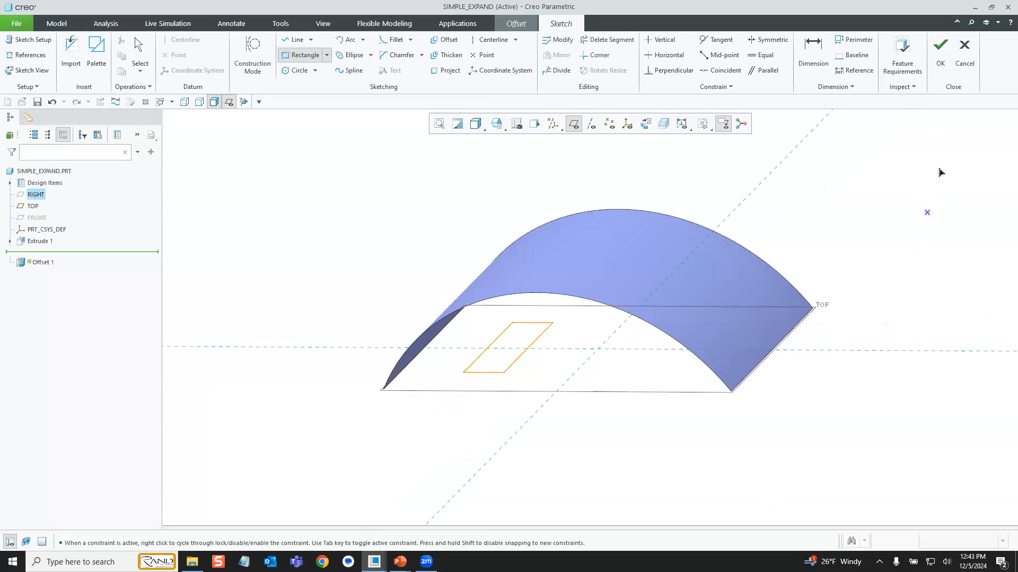
{"action": "left_click", "coordinate": [940, 51]}
Raise the sketched region's Expand offset to about 58 and make its side surfaces normal to the surface.
{"action": "middle_click_drag", "start_coordinate": [602, 439], "coordinate": [604, 447]}
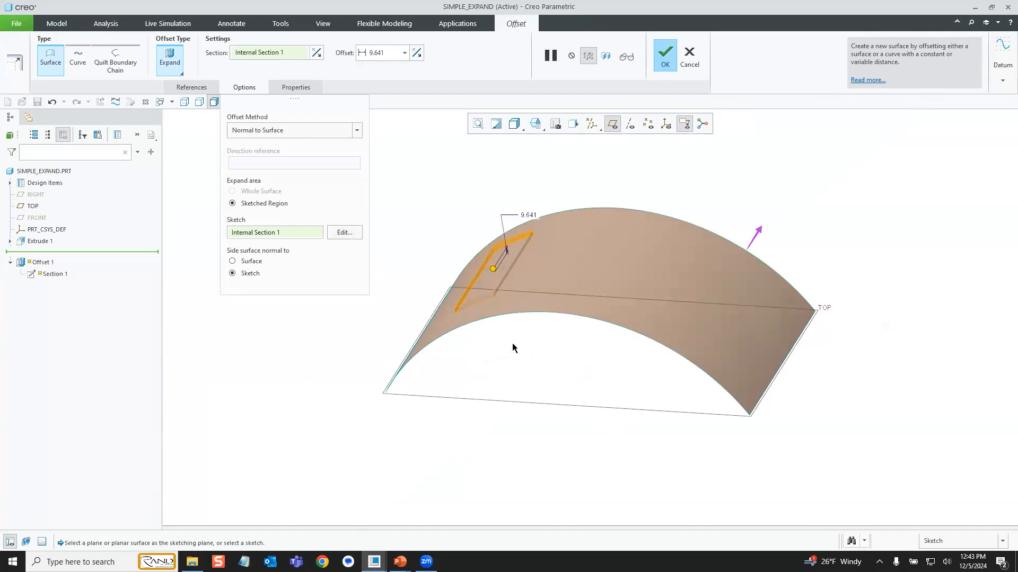
{"action": "left_click_drag", "start_coordinate": [493, 268], "coordinate": [489, 256]}
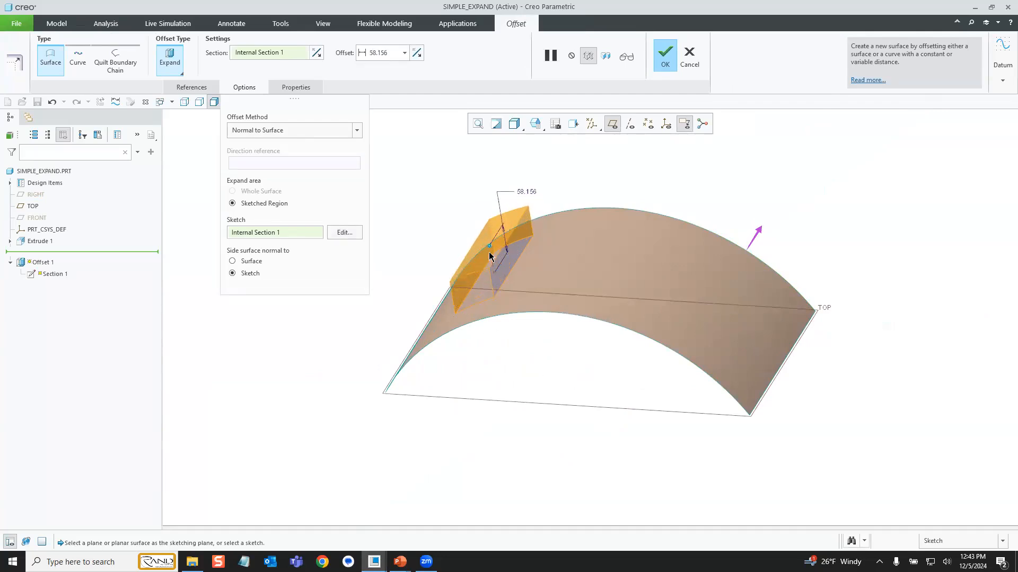
{"action": "left_click", "coordinate": [535, 124]}
{"action": "left_click", "coordinate": [506, 188]}
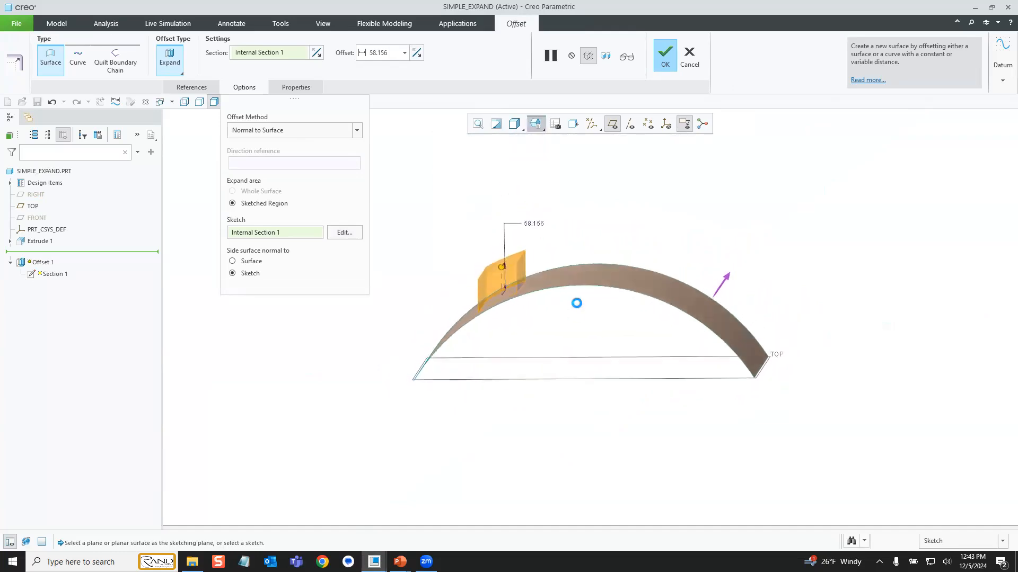
{"action": "scroll", "coordinate": [515, 324], "scroll_direction": "down", "scroll_amount": 2}
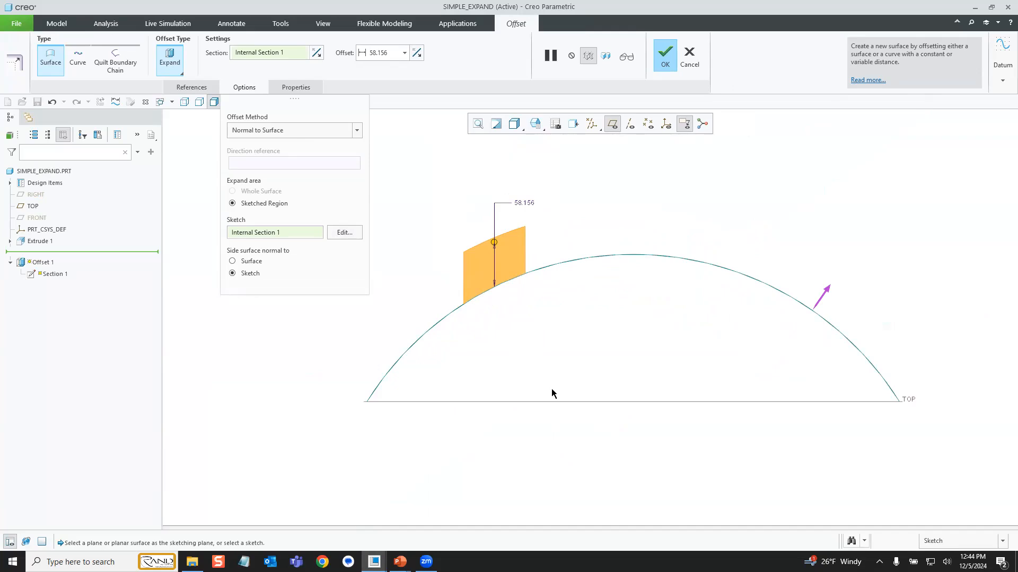
{"action": "left_click", "coordinate": [248, 265]}
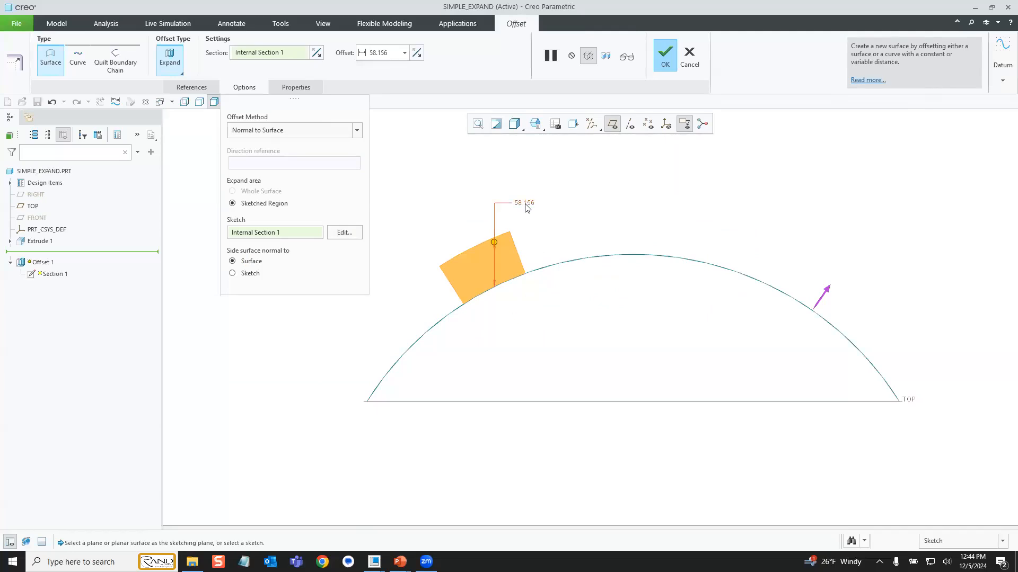
Flip the side of the section that is expanded and set the offset distance to 10.
{"action": "left_click", "coordinate": [318, 55]}
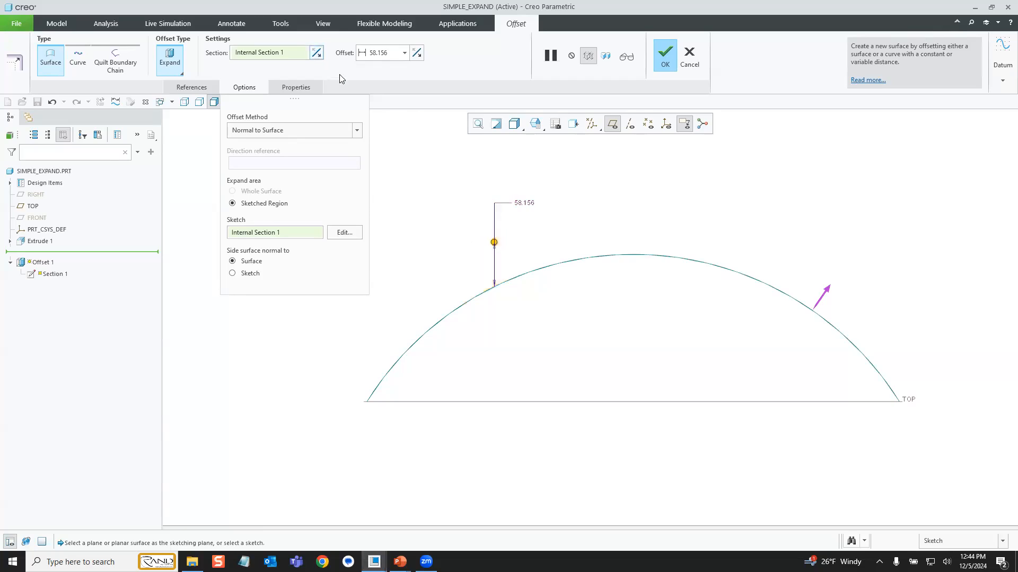
{"action": "double_click", "coordinate": [523, 207]}
{"action": "type", "text": "10"}
{"action": "key", "text": "Return"}
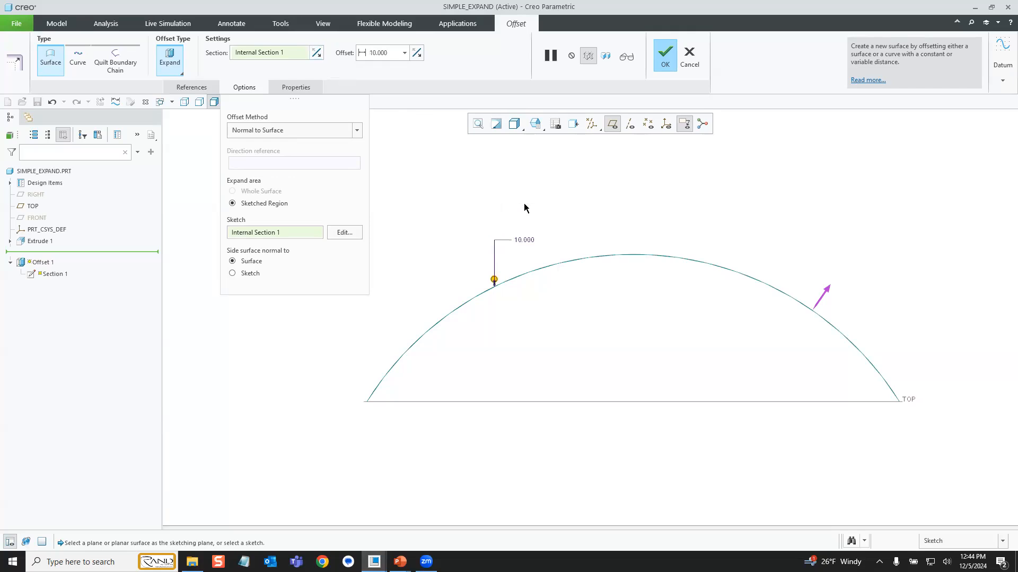
{"action": "scroll", "coordinate": [504, 289], "scroll_direction": "up", "scroll_amount": 2}
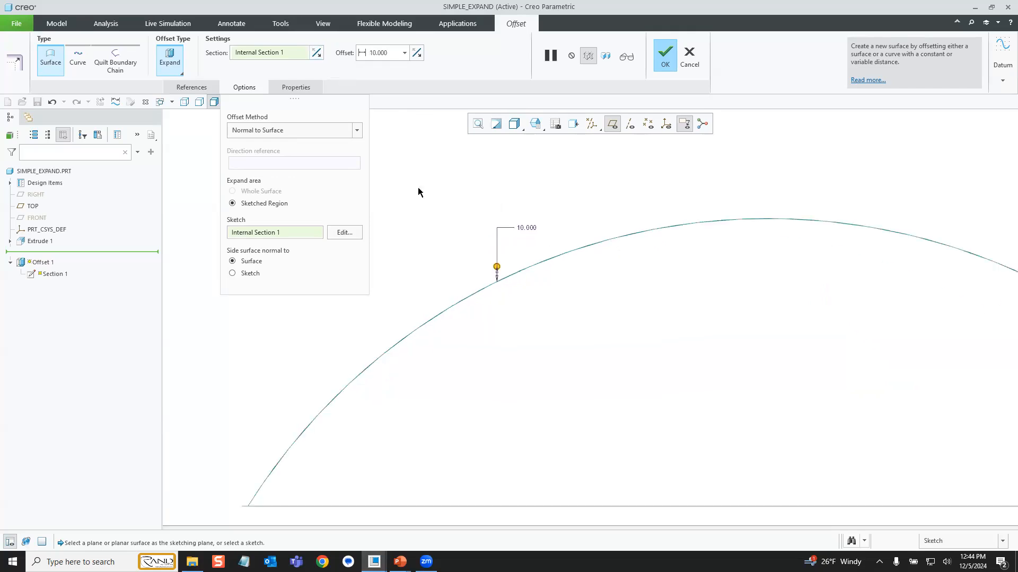
Flip the section side so the area inside the sketched rectangle is expanded, and complete the Expand offset.
{"action": "left_click", "coordinate": [318, 56]}
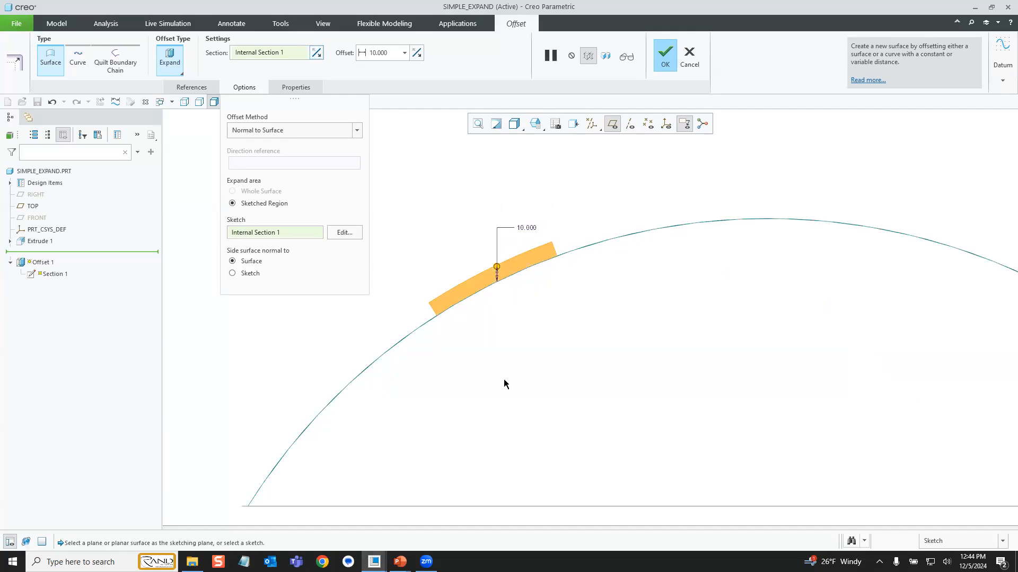
{"action": "scroll", "coordinate": [547, 282], "scroll_direction": "down", "scroll_amount": 4}
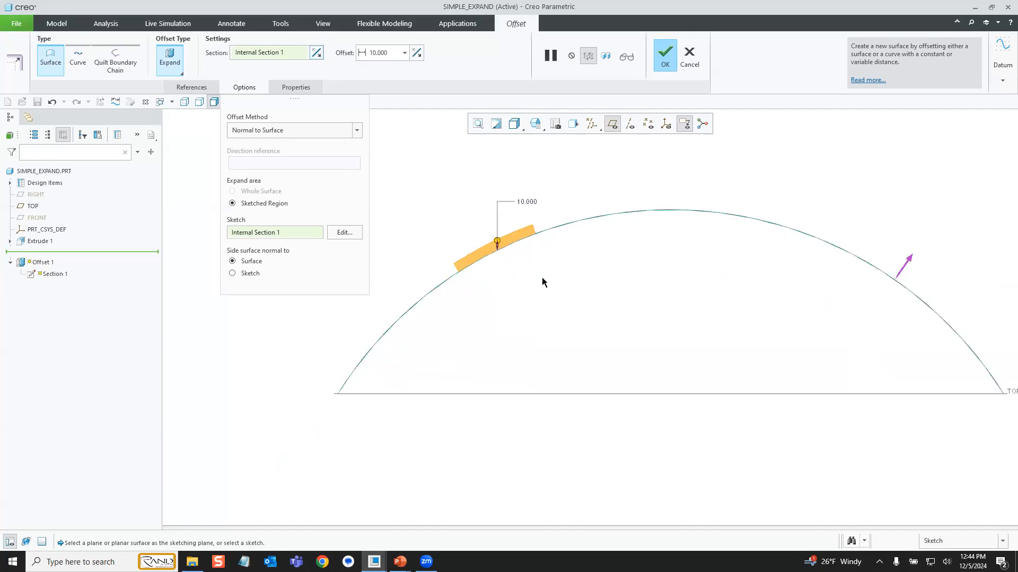
{"action": "middle_click_drag", "start_coordinate": [548, 284], "coordinate": [528, 301]}
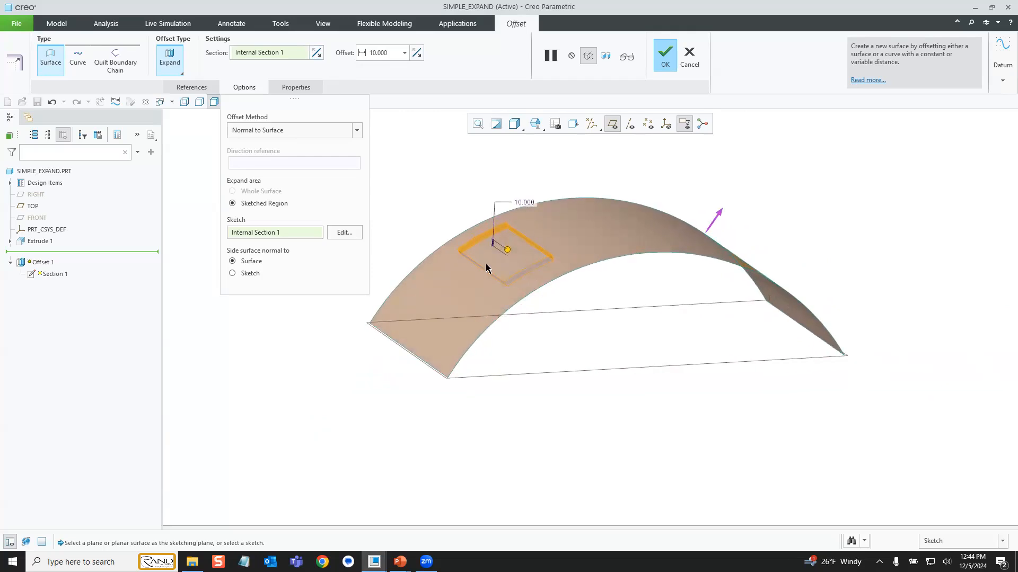
{"action": "left_click", "coordinate": [665, 58]}
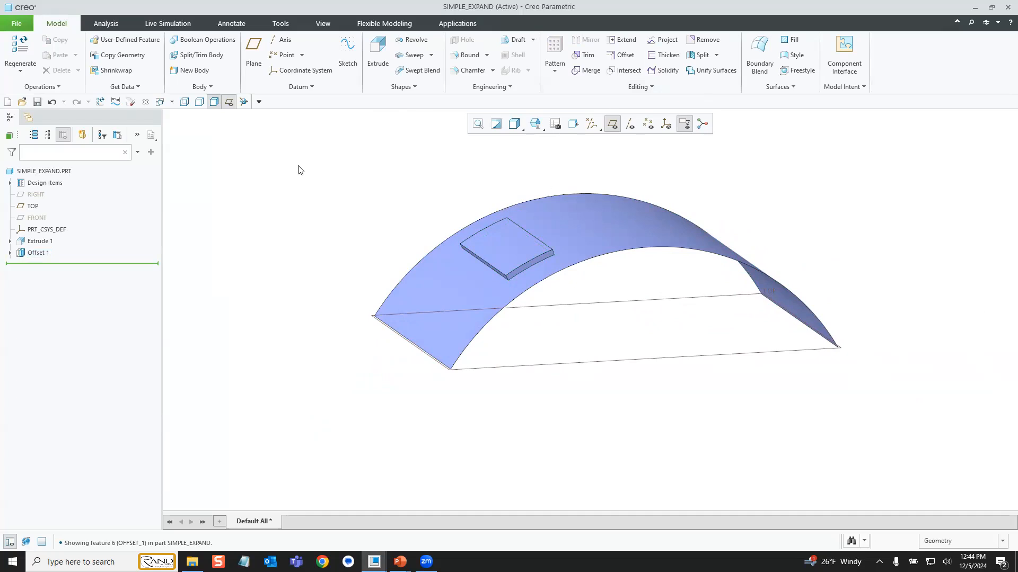
Close the finished part, erase it from memory, and switch to SIMPLE_EXPAND_WITH_DRAFT.PRT.
{"action": "left_click", "coordinate": [146, 103]}
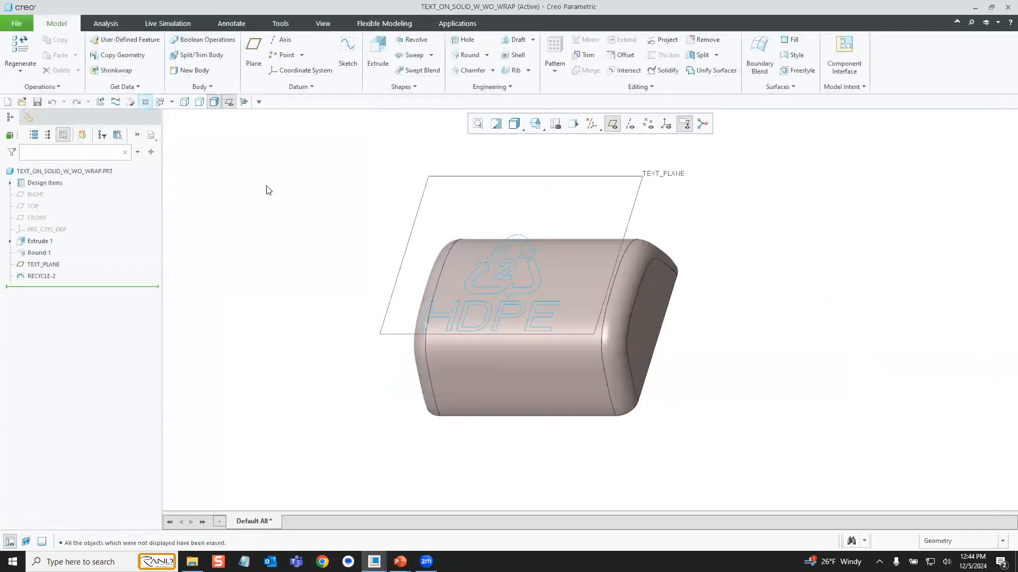
{"action": "left_click", "coordinate": [172, 104]}
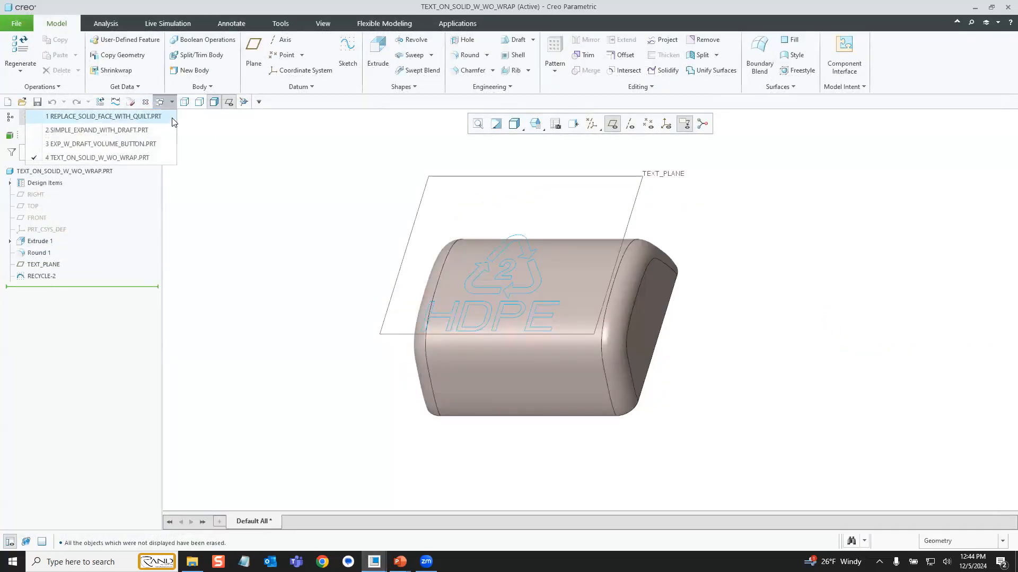
{"action": "left_click", "coordinate": [167, 130]}
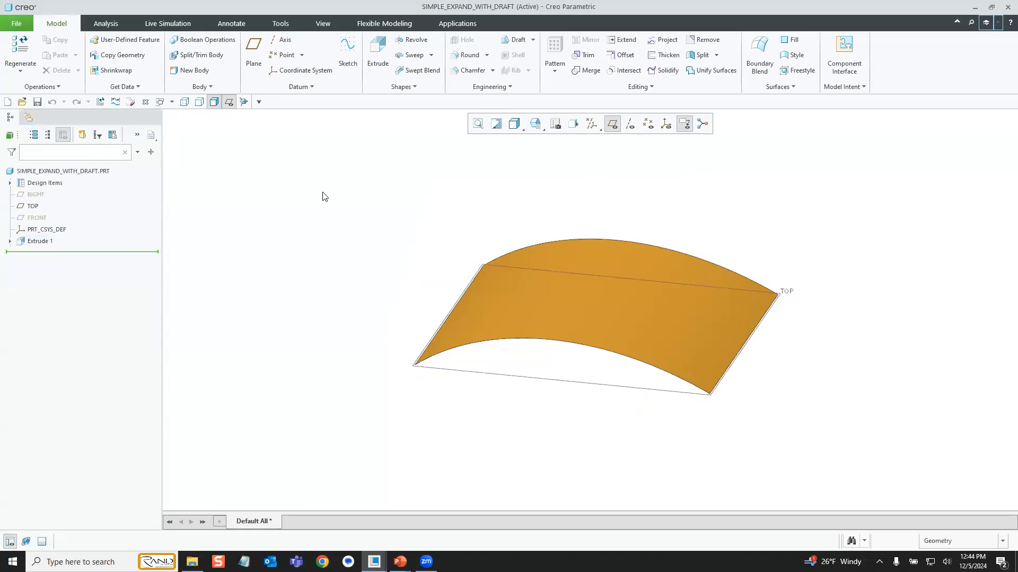
Start a With Draft offset of the arched surface and an internal sketch for it on the TOP datum plane.
{"action": "left_click", "coordinate": [600, 305]}
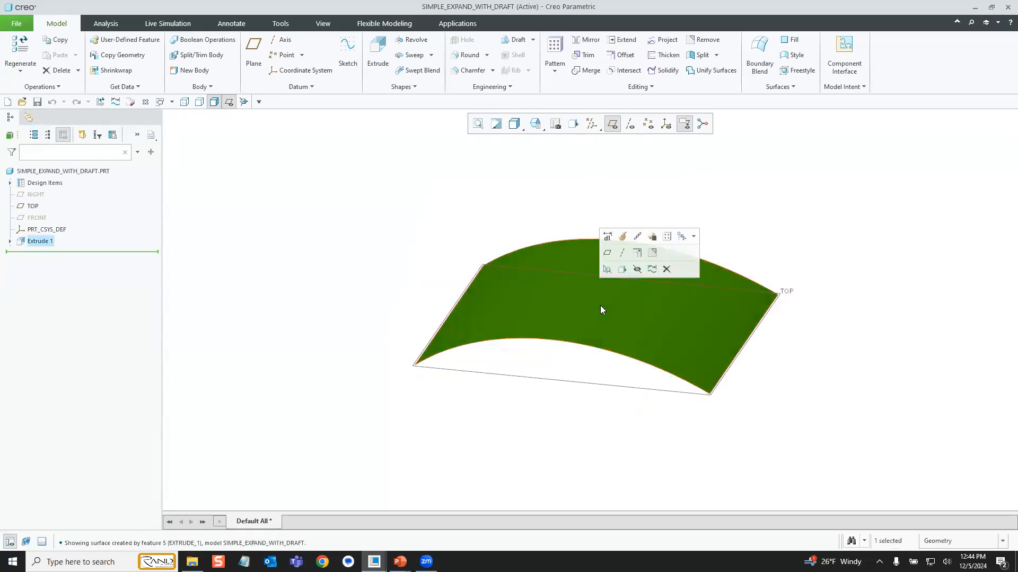
{"action": "left_click", "coordinate": [637, 253]}
{"action": "left_click", "coordinate": [170, 61]}
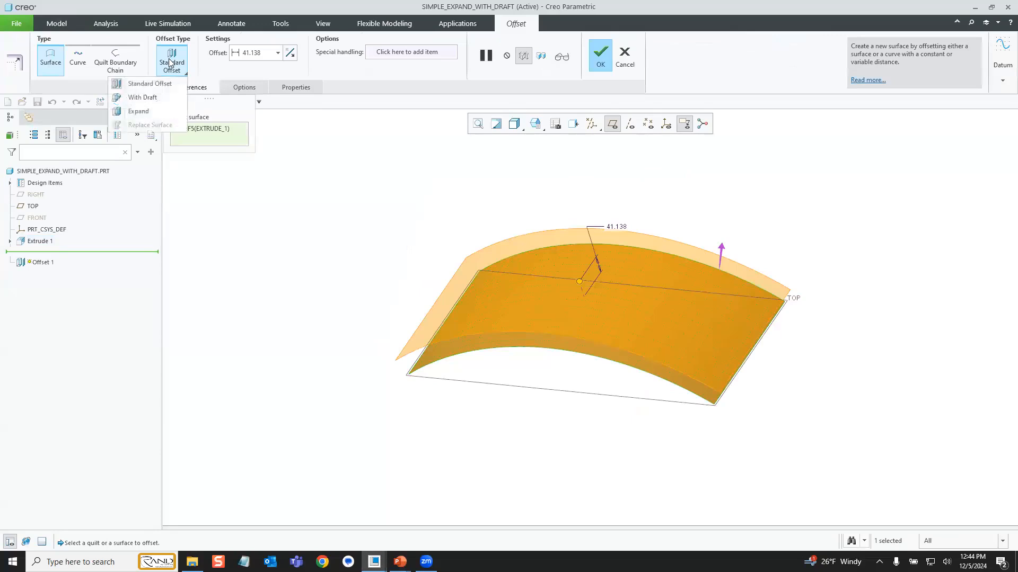
{"action": "left_click", "coordinate": [142, 97]}
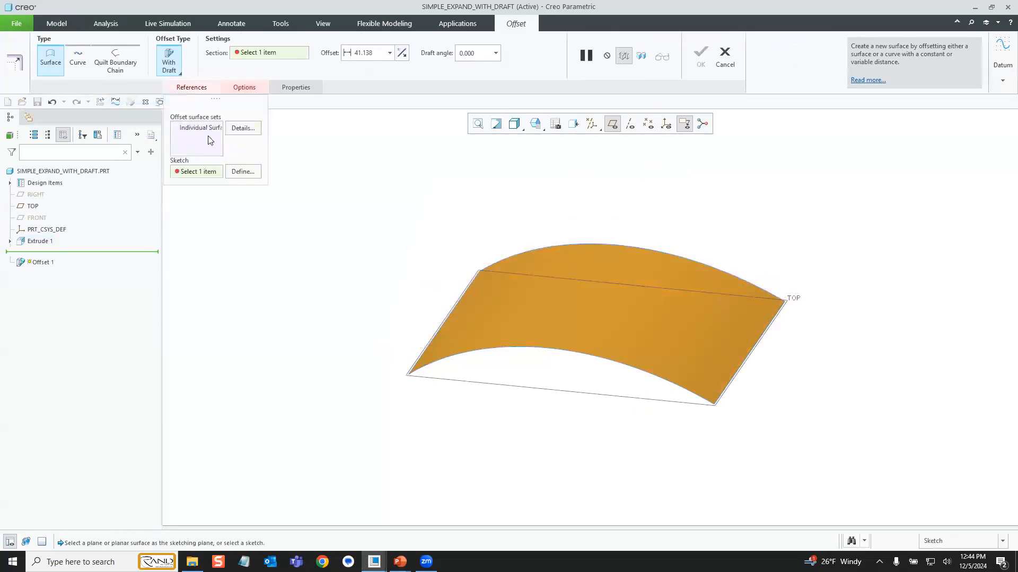
{"action": "left_click", "coordinate": [236, 171]}
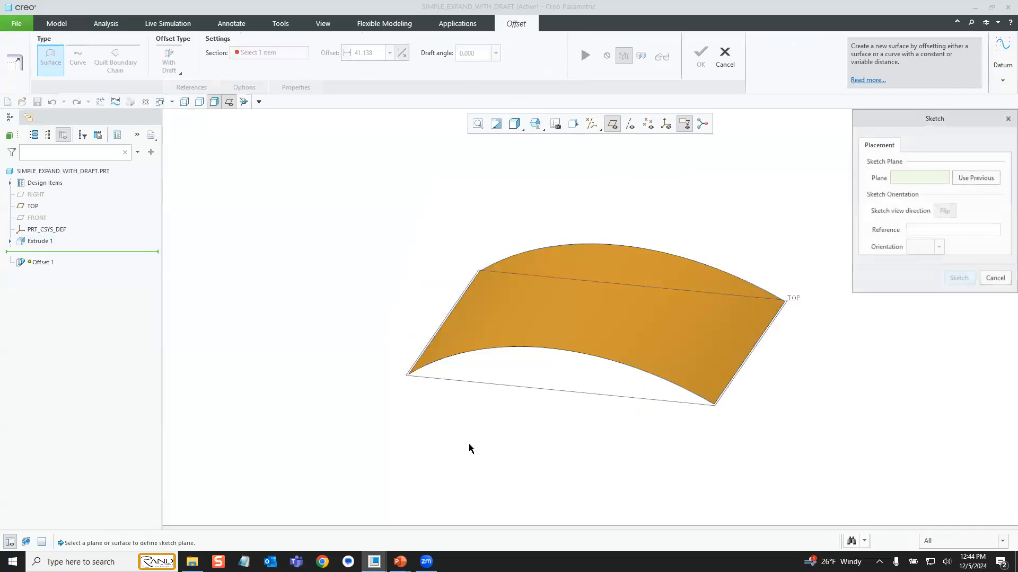
{"action": "left_click", "coordinate": [558, 390]}
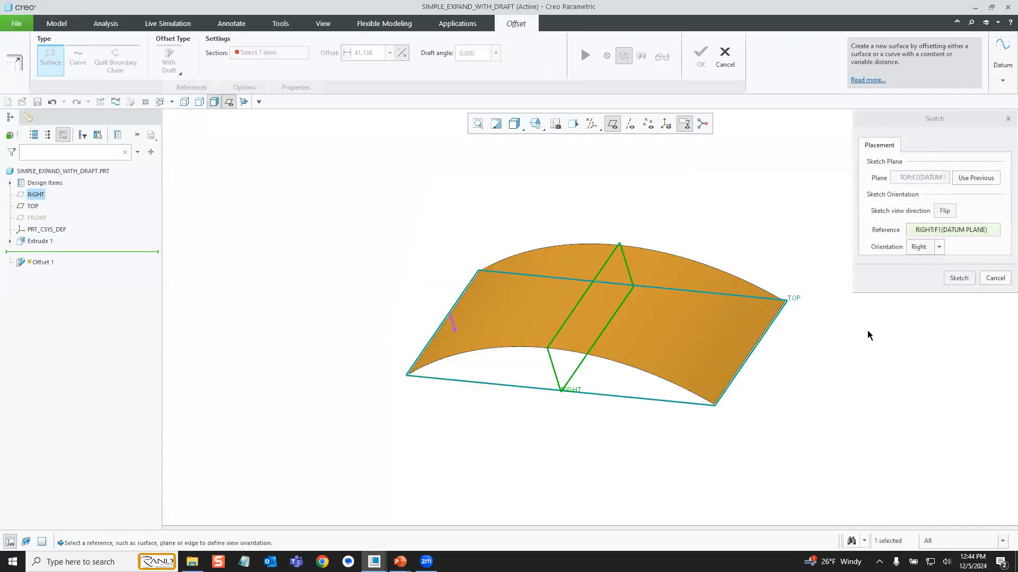
{"action": "left_click", "coordinate": [959, 278]}
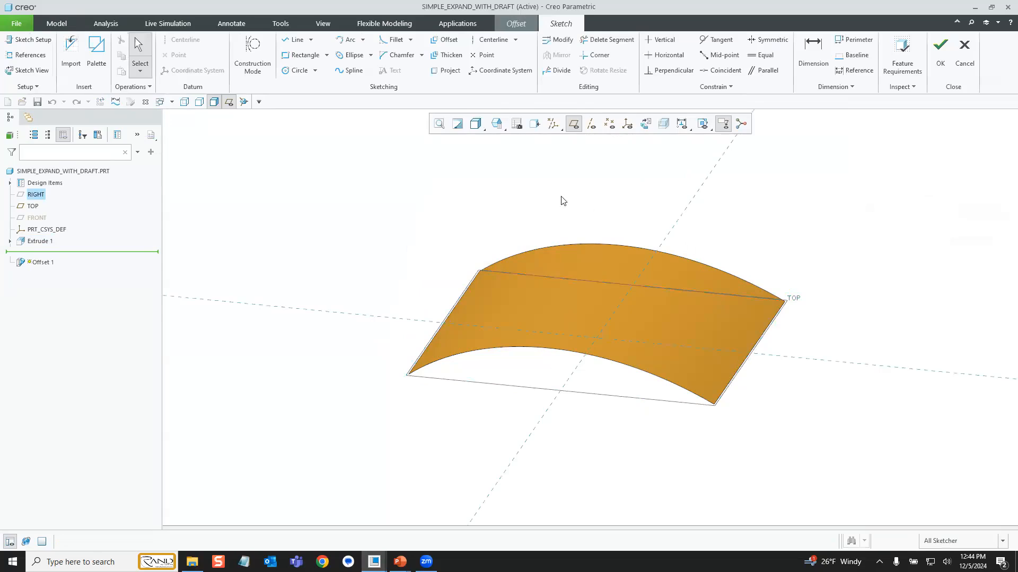
Sketch a center rectangle at the intersection of the references and finish the sketch.
{"action": "left_click", "coordinate": [326, 55]}
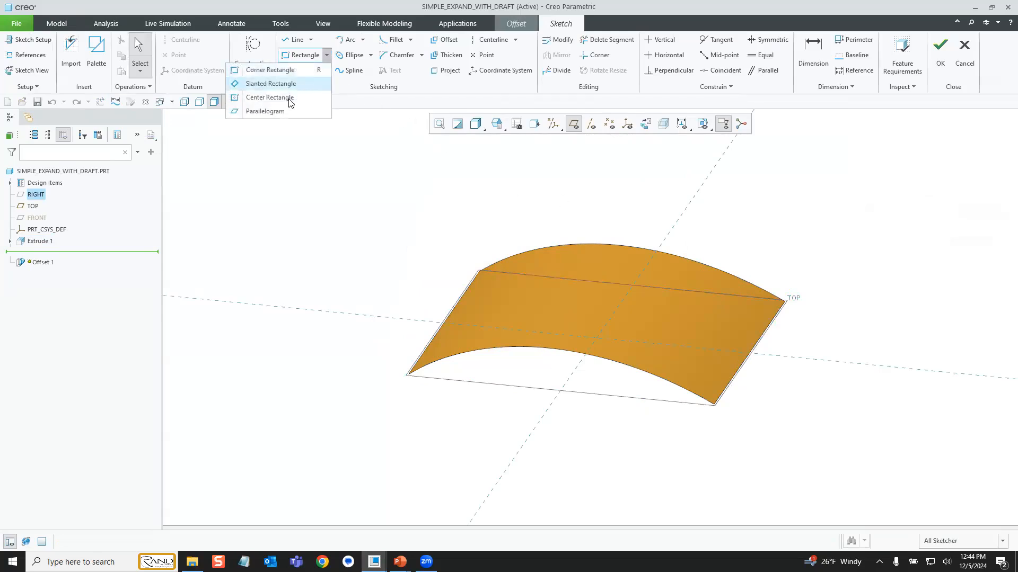
{"action": "left_click", "coordinate": [251, 99]}
{"action": "left_click", "coordinate": [597, 338]}
{"action": "left_click", "coordinate": [559, 312]}
{"action": "middle_click_drag", "start_coordinate": [566, 293], "coordinate": [561, 317]}
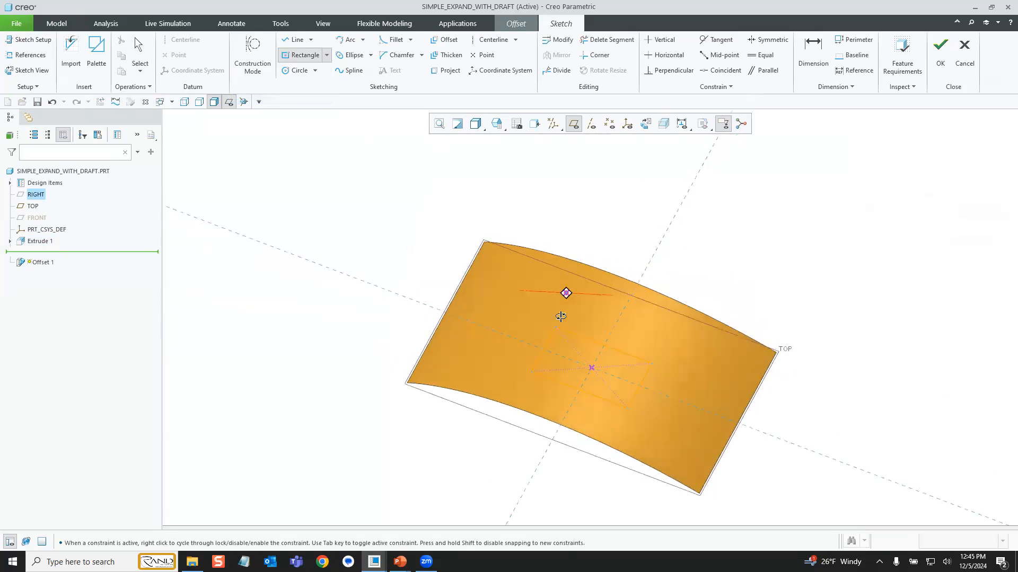
{"action": "left_click", "coordinate": [941, 57]}
In the FRONT view, make the side surfaces normal to the sketch and raise the offset to about 36.6.
{"action": "middle_click_drag", "start_coordinate": [650, 228], "coordinate": [652, 241]}
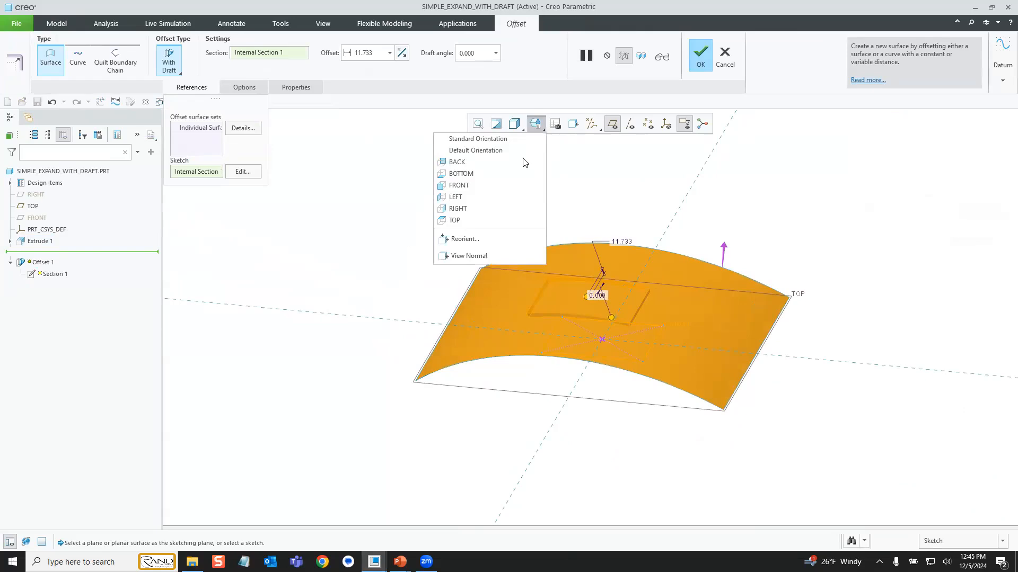
{"action": "left_click", "coordinate": [495, 186]}
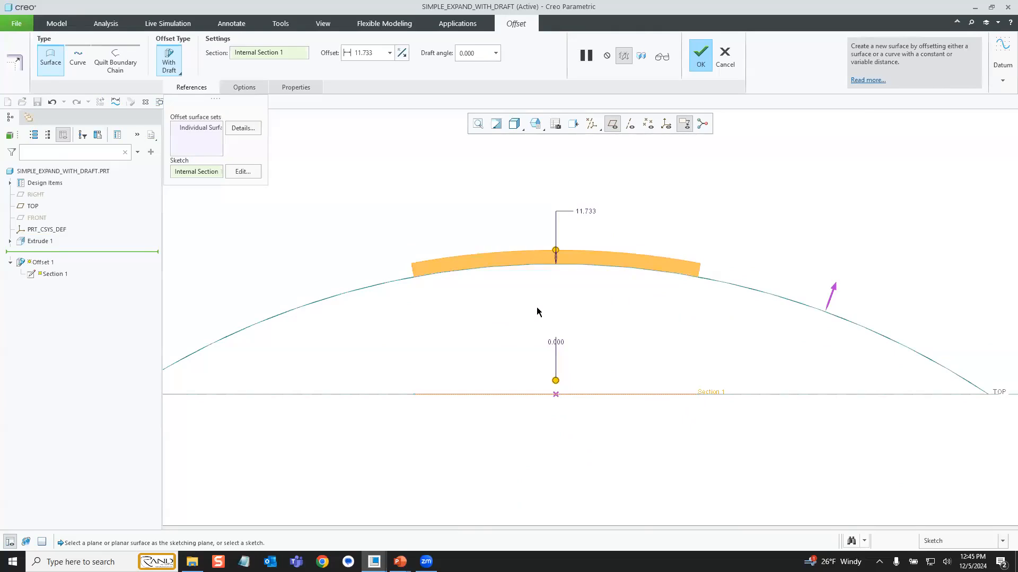
{"action": "left_click", "coordinate": [244, 87]}
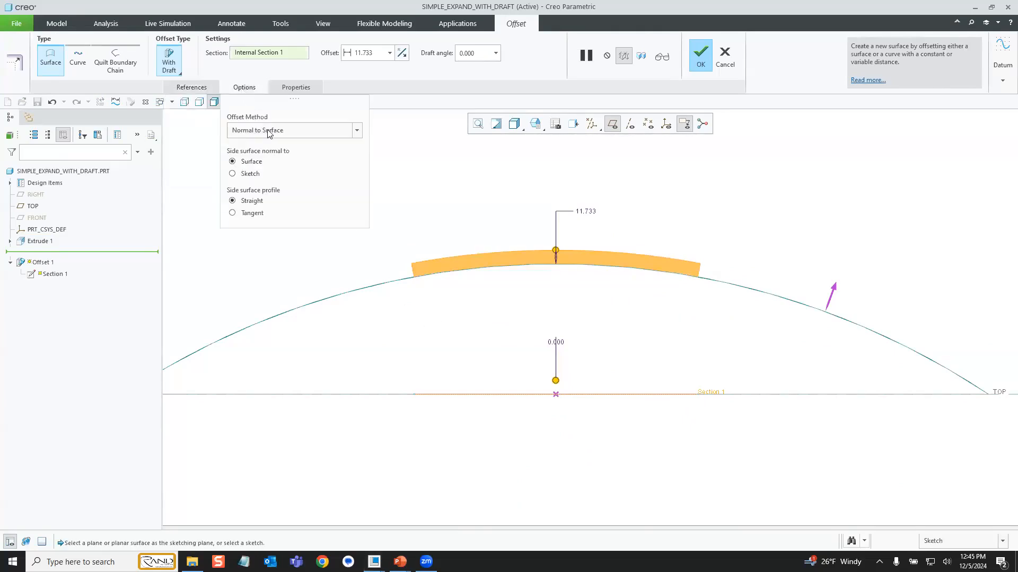
{"action": "left_click", "coordinate": [249, 173]}
{"action": "left_click_drag", "start_coordinate": [556, 249], "coordinate": [555, 220]}
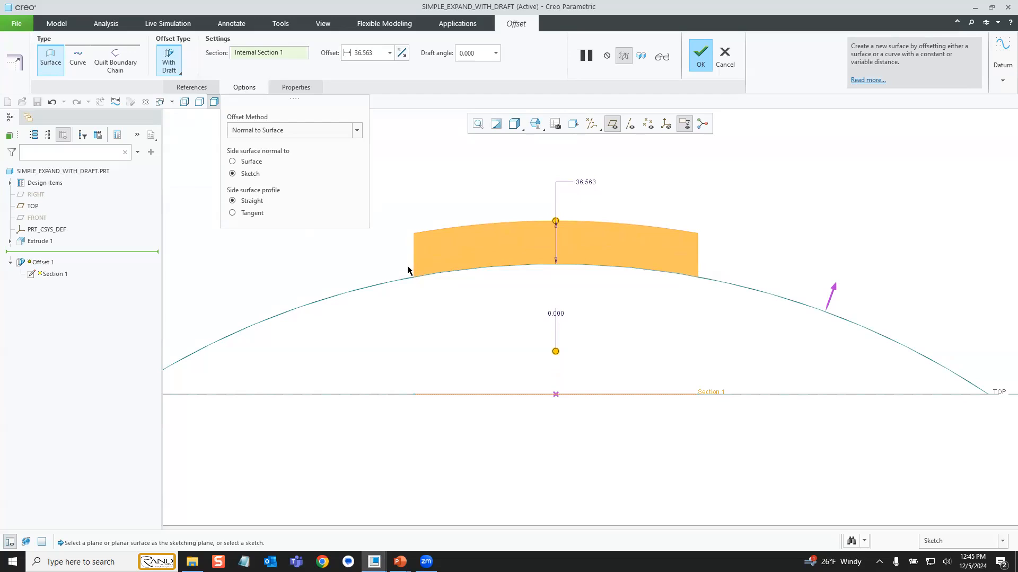
Try a draft angle of 15 on the side surfaces, and return the angle to 0.
{"action": "left_click", "coordinate": [480, 55]}
{"action": "type", "text": "15"}
{"action": "key", "text": "Return"}
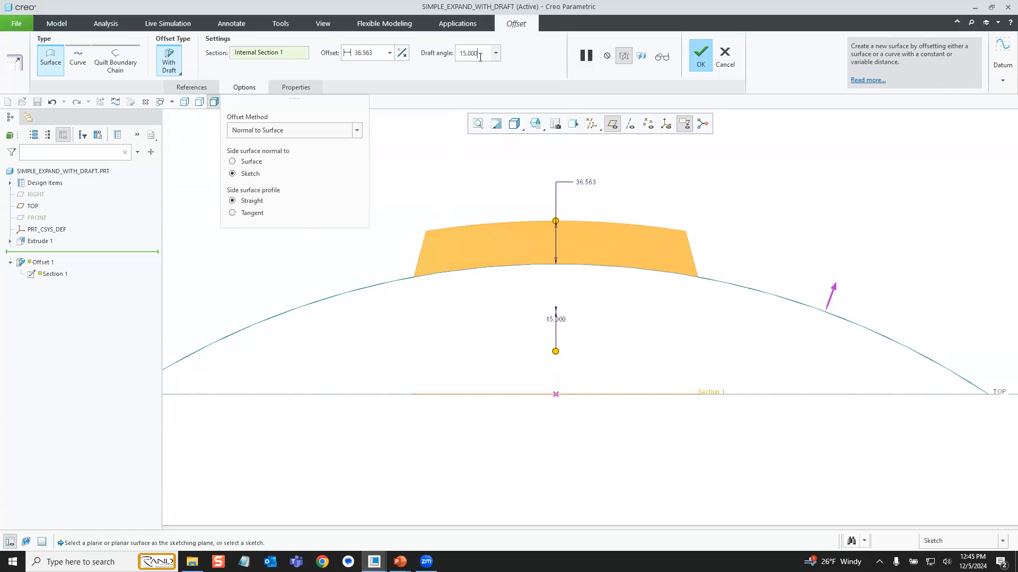
{"action": "left_click", "coordinate": [480, 56]}
{"action": "type", "text": "0"}
{"action": "key", "text": "Return"}
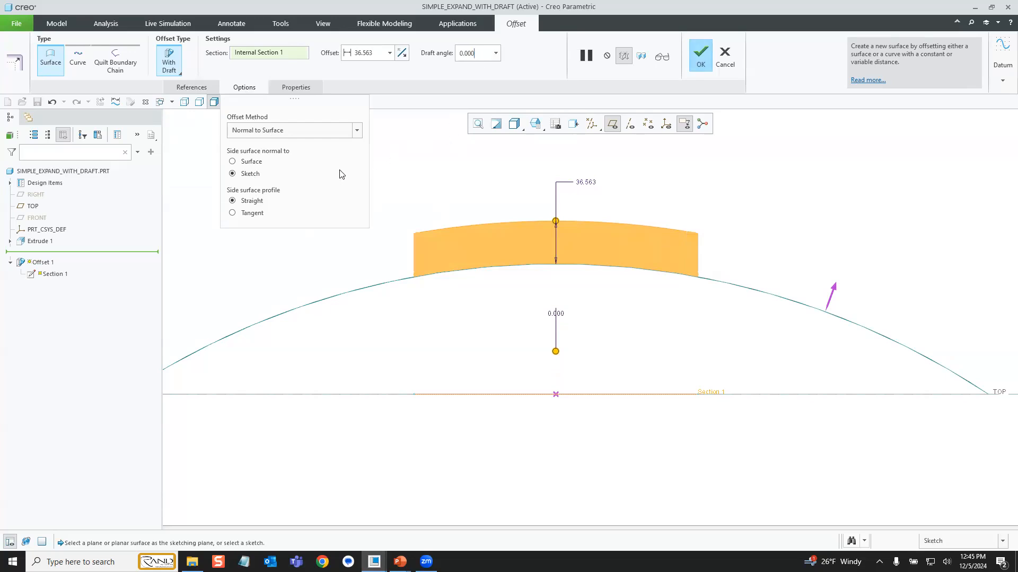
Make the side surfaces normal to the surface and set the draft angle to 30.
{"action": "left_click", "coordinate": [250, 161]}
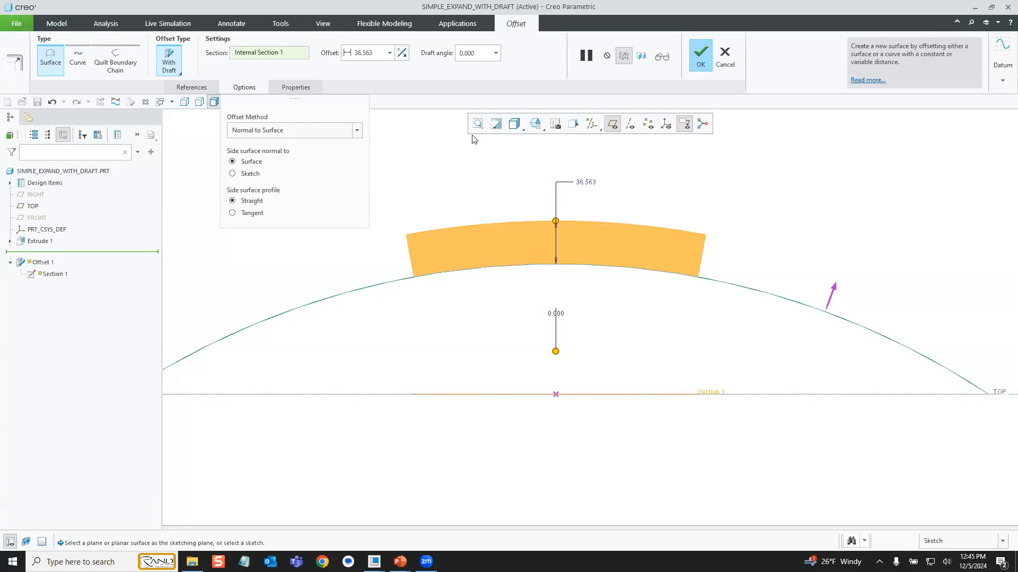
{"action": "double_click", "coordinate": [458, 53]}
{"action": "type", "text": "30"}
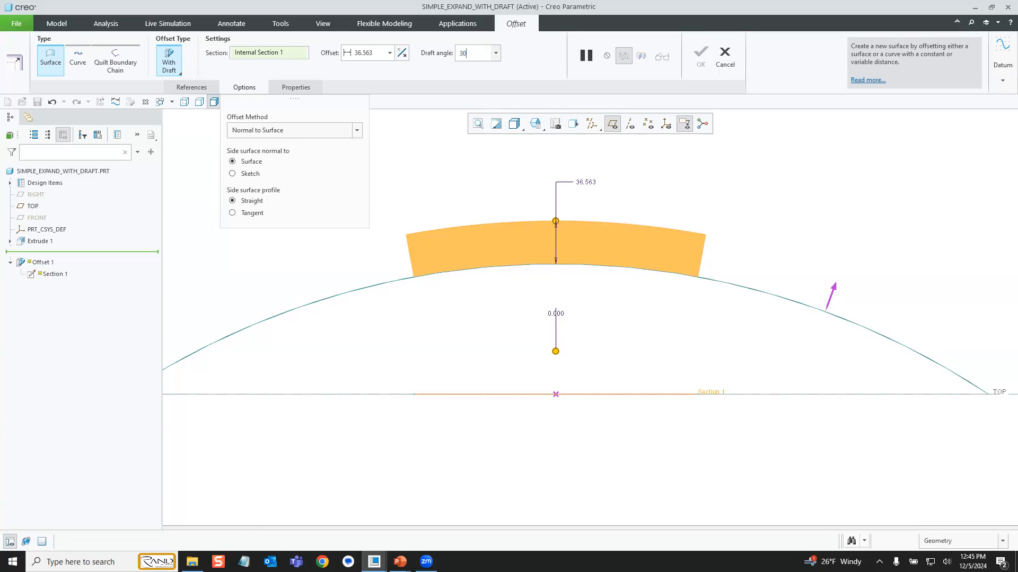
{"action": "key", "text": "Return"}
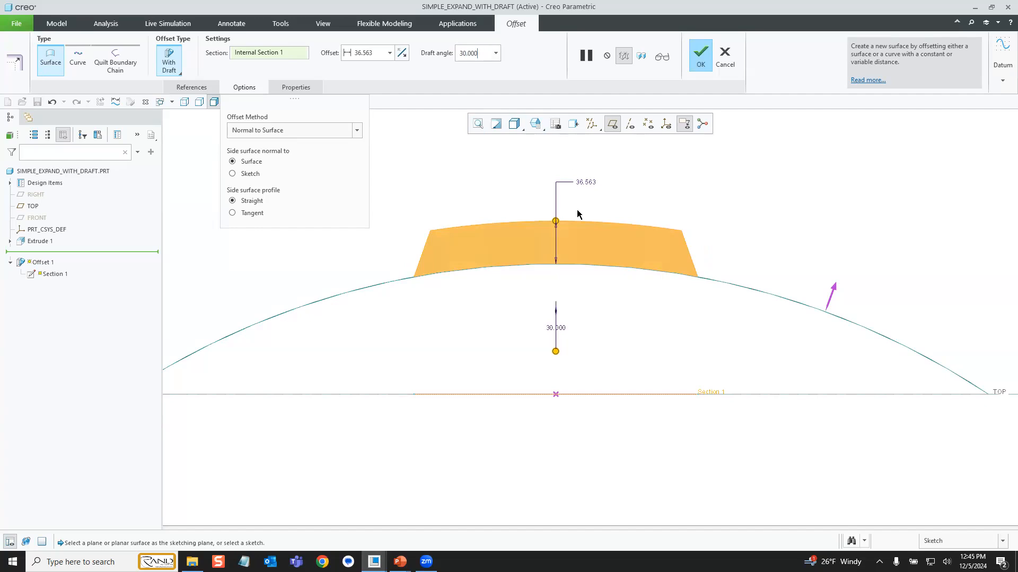
Change the side surface profile to Tangent and lower the offset to about 25.8.
{"action": "scroll", "coordinate": [577, 209], "scroll_direction": "up", "scroll_amount": 2}
{"action": "middle_click_drag", "start_coordinate": [590, 242], "coordinate": [696, 215]}
{"action": "scroll", "coordinate": [670, 208], "scroll_direction": "down", "scroll_amount": 5}
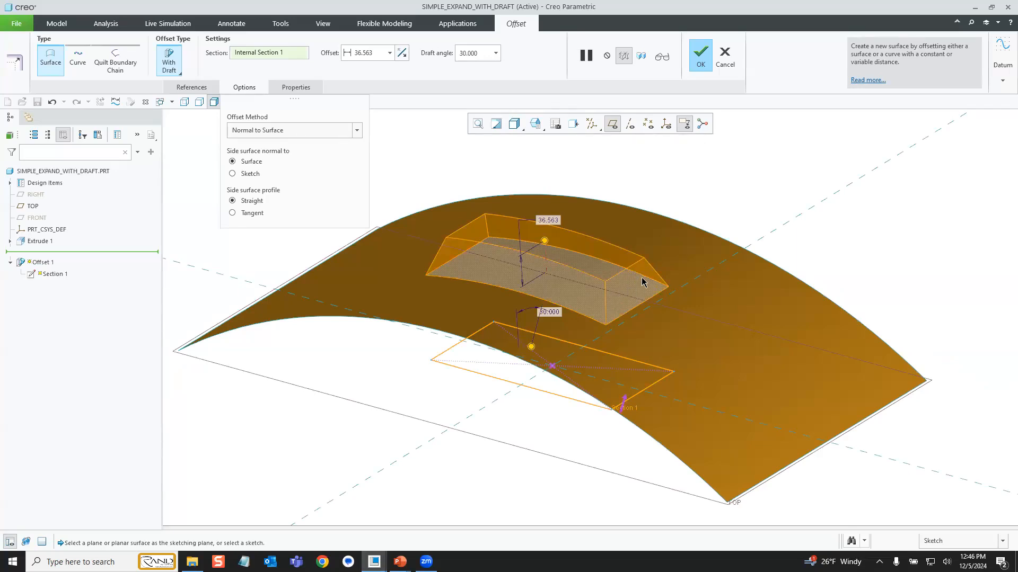
{"action": "left_click", "coordinate": [247, 218]}
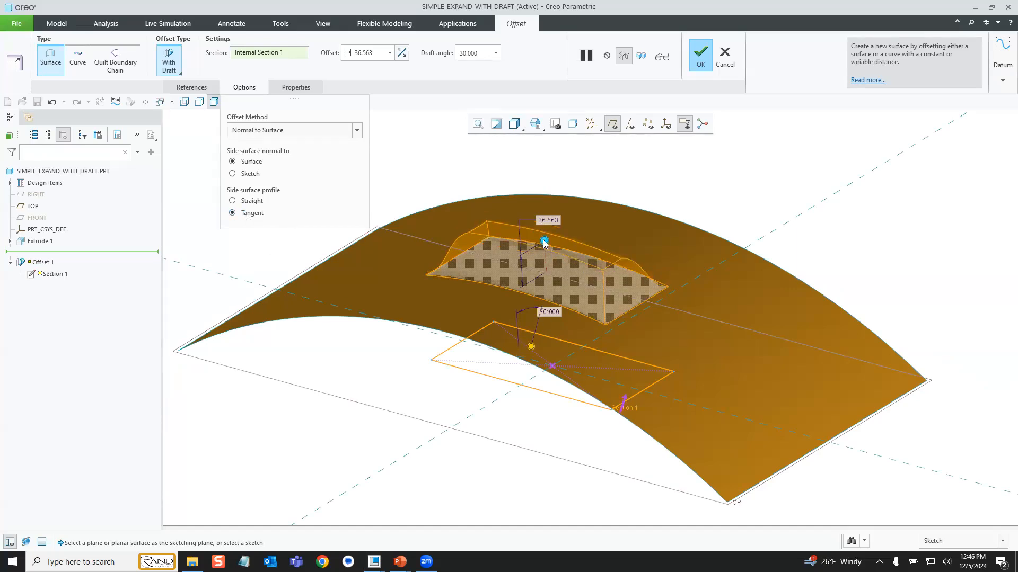
{"action": "left_click_drag", "start_coordinate": [547, 252], "coordinate": [547, 261]}
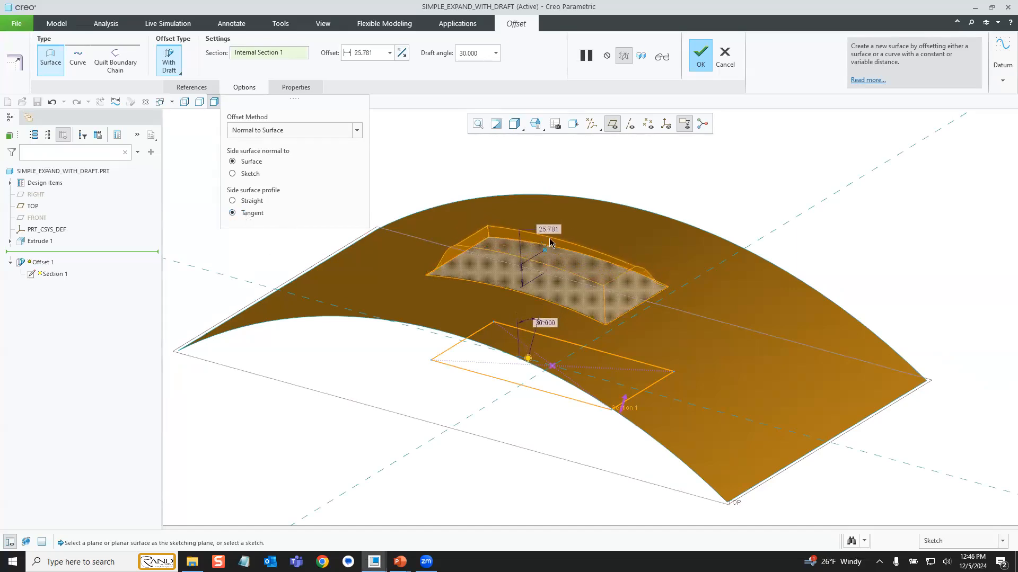
Complete the drafted offset, hide the datum planes, and inspect the raised region on the arched surface.
{"action": "left_click", "coordinate": [698, 56]}
{"action": "middle_click_drag", "start_coordinate": [707, 194], "coordinate": [712, 180]}
{"action": "left_click", "coordinate": [614, 124]}
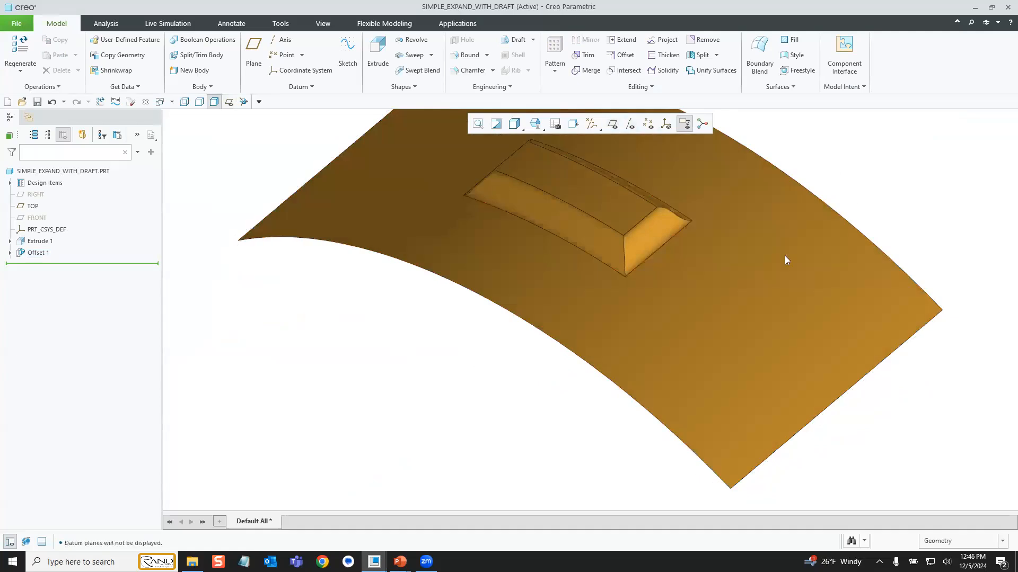
{"action": "scroll", "coordinate": [482, 377], "scroll_direction": "down", "scroll_amount": 2}
{"action": "scroll", "coordinate": [482, 377], "scroll_direction": "up", "scroll_amount": 5}
{"action": "middle_click_drag", "start_coordinate": [579, 347], "coordinate": [537, 400]}
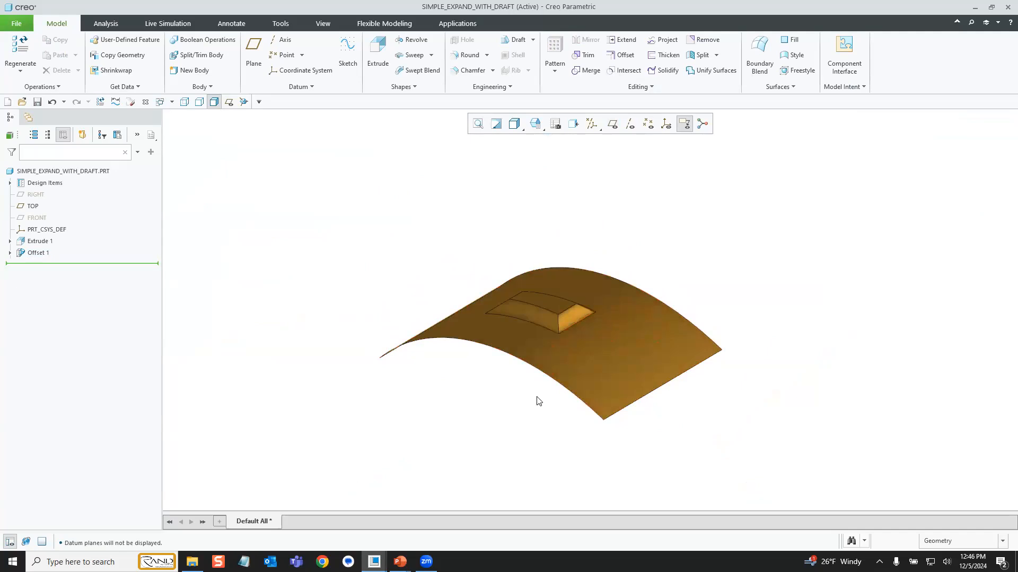
{"action": "scroll", "coordinate": [537, 401], "scroll_direction": "down", "scroll_amount": 2}
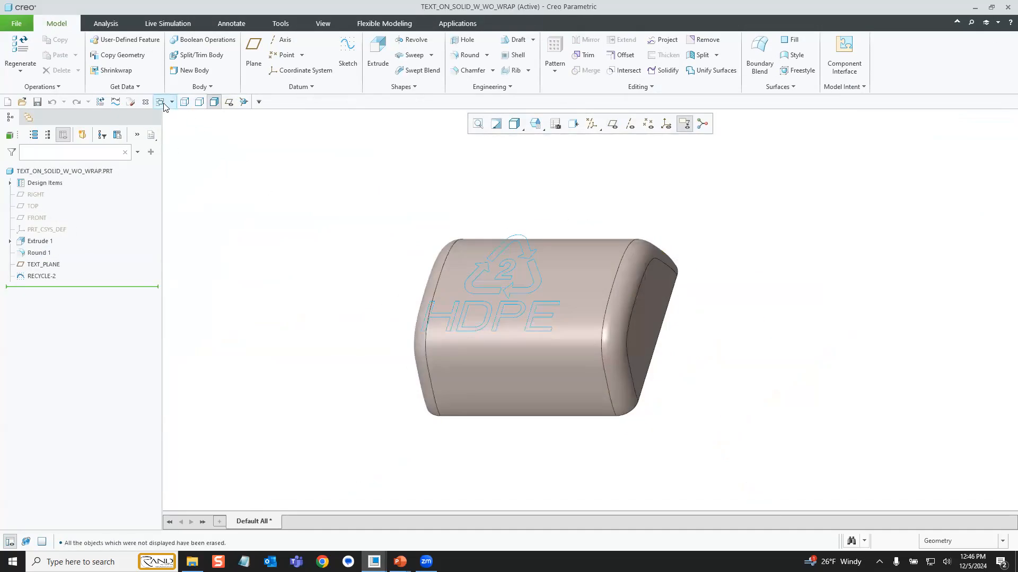
Switch to REPLACE_SOLID_FACE_WITH_QUILT.PRT and view the block and wavy quilt from the FRONT orientation.
{"action": "left_click", "coordinate": [163, 103]}
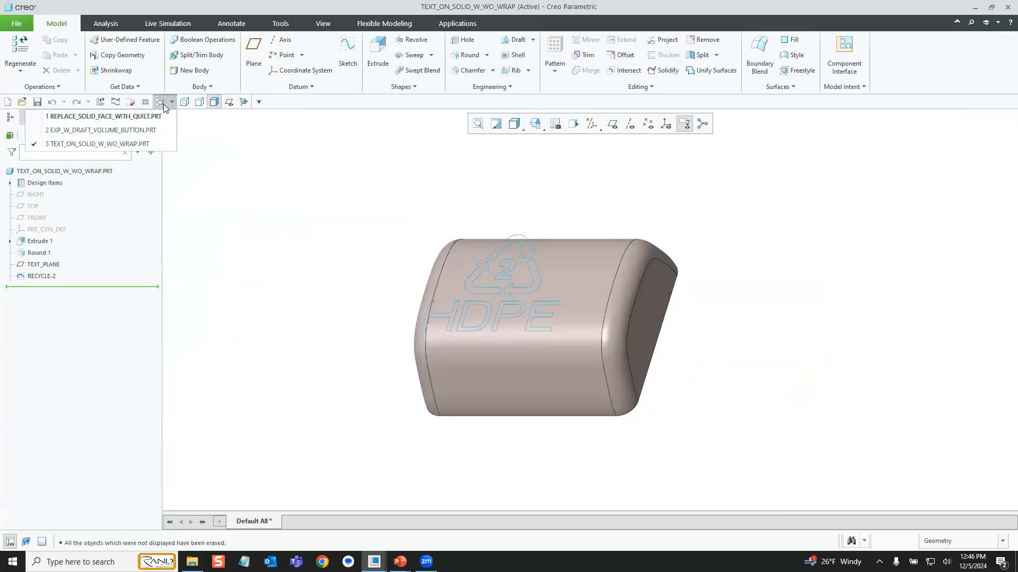
{"action": "left_click", "coordinate": [160, 117]}
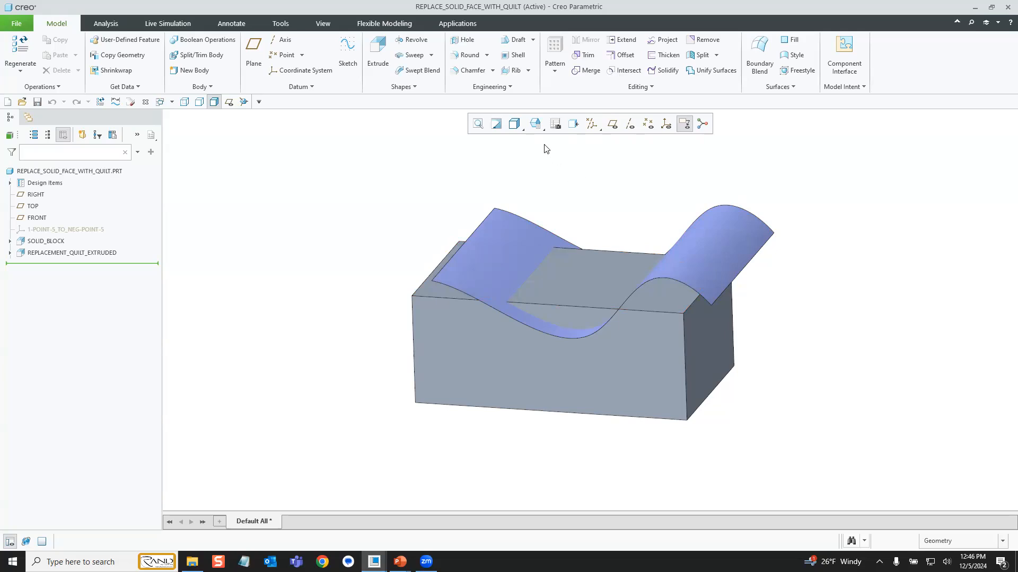
{"action": "left_click", "coordinate": [535, 124]}
{"action": "left_click", "coordinate": [518, 186]}
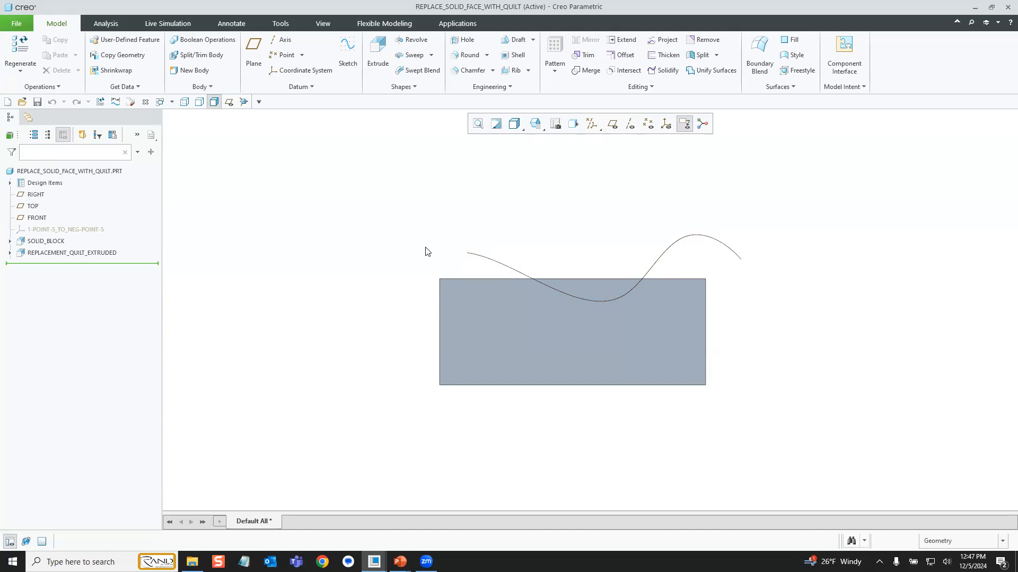
Start a Standard Offset of the block's top face and raise the offset distance to 1.563.
{"action": "key", "text": "ctrl+d"}
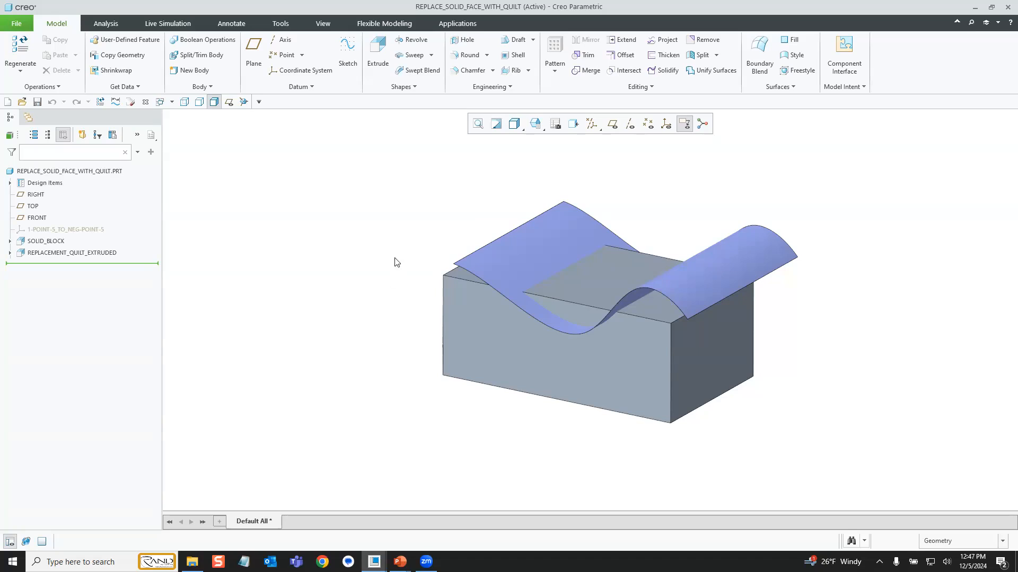
{"action": "left_click", "coordinate": [612, 268]}
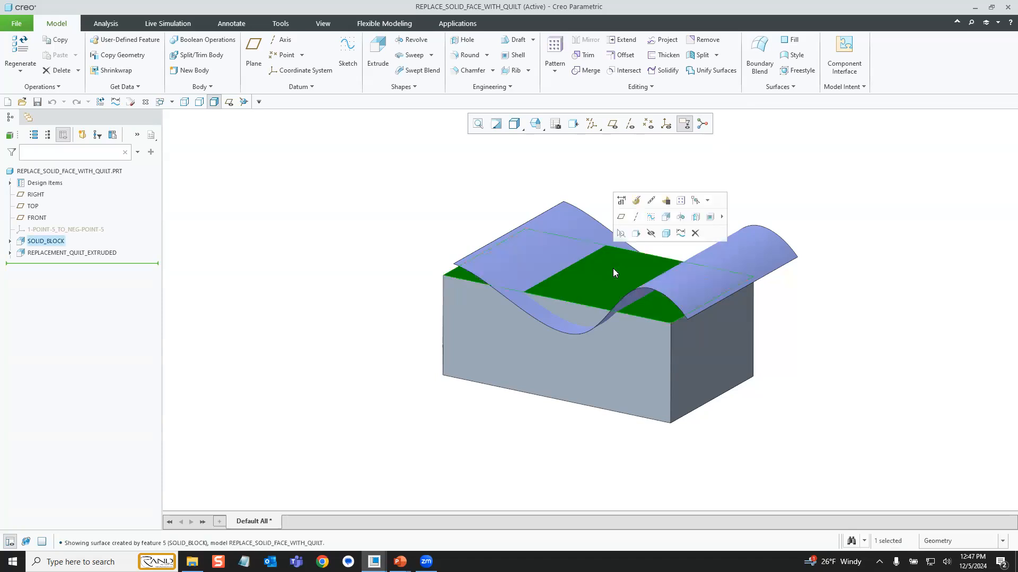
{"action": "left_click", "coordinate": [620, 55]}
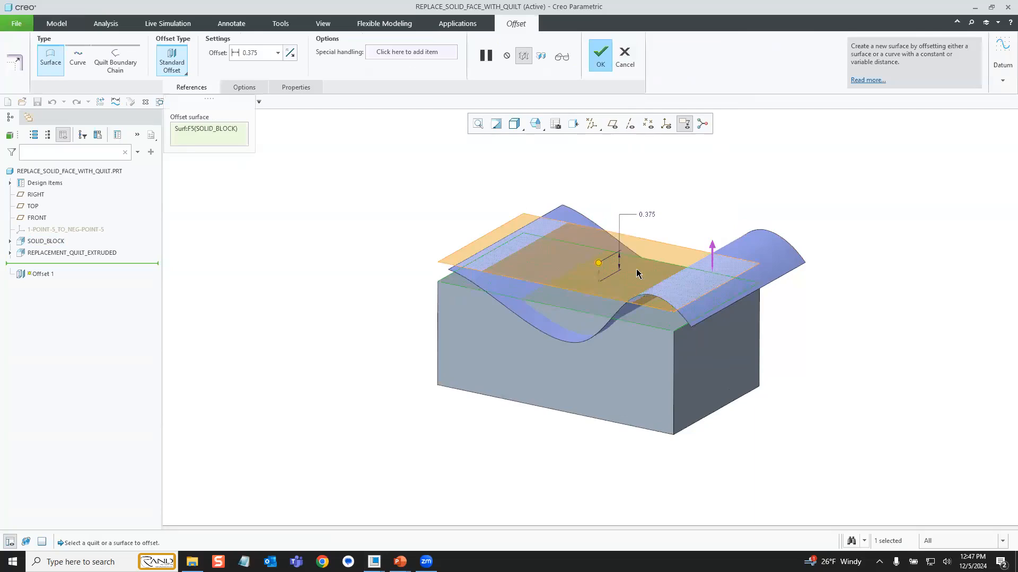
{"action": "left_click_drag", "start_coordinate": [599, 263], "coordinate": [599, 202]}
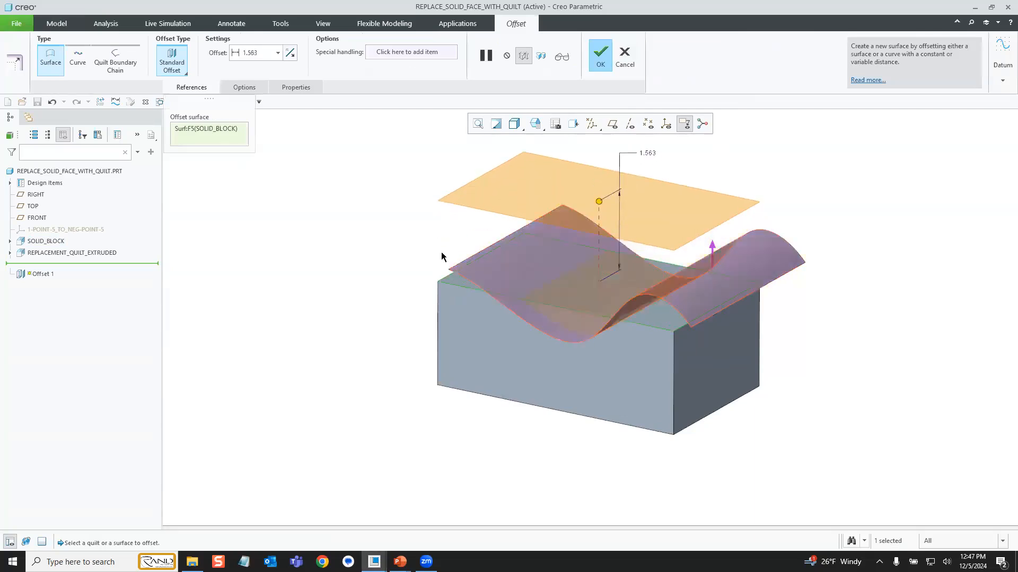
Change the offset type to Replace Surface, choose the wavy quilt as the replacement, and complete the feature.
{"action": "left_click", "coordinate": [175, 65]}
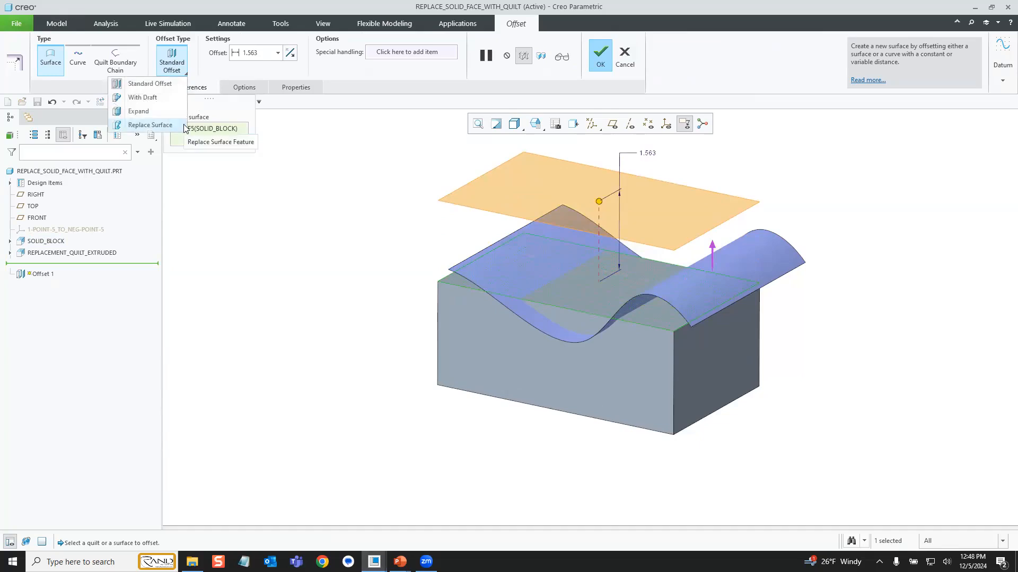
{"action": "left_click", "coordinate": [150, 125]}
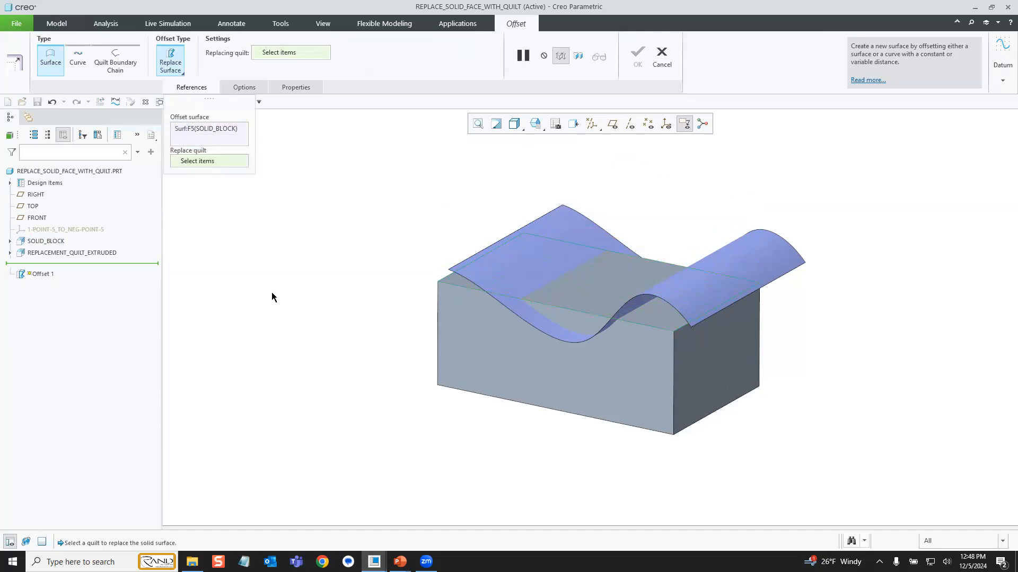
{"action": "left_click", "coordinate": [556, 220]}
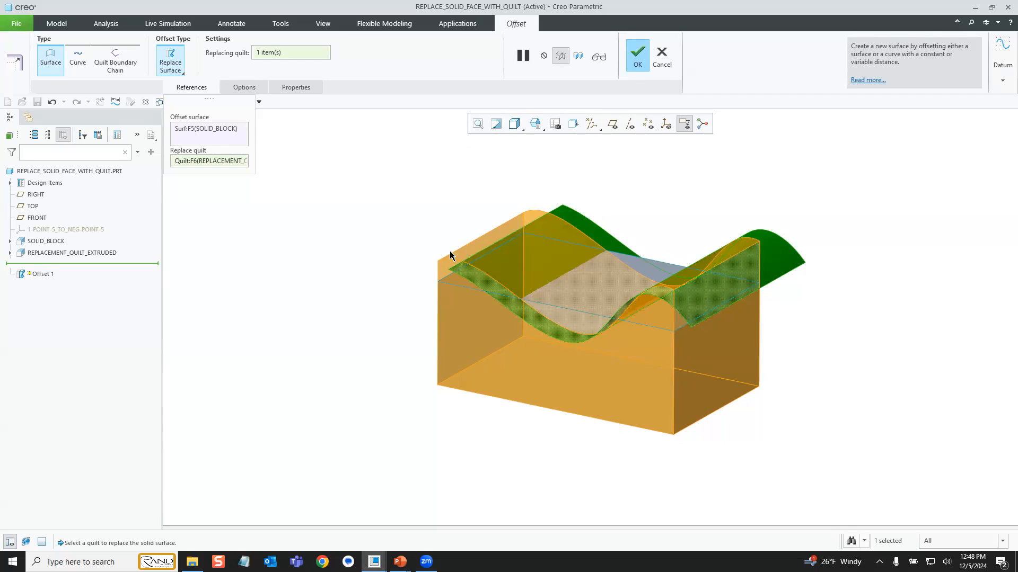
{"action": "left_click", "coordinate": [639, 65]}
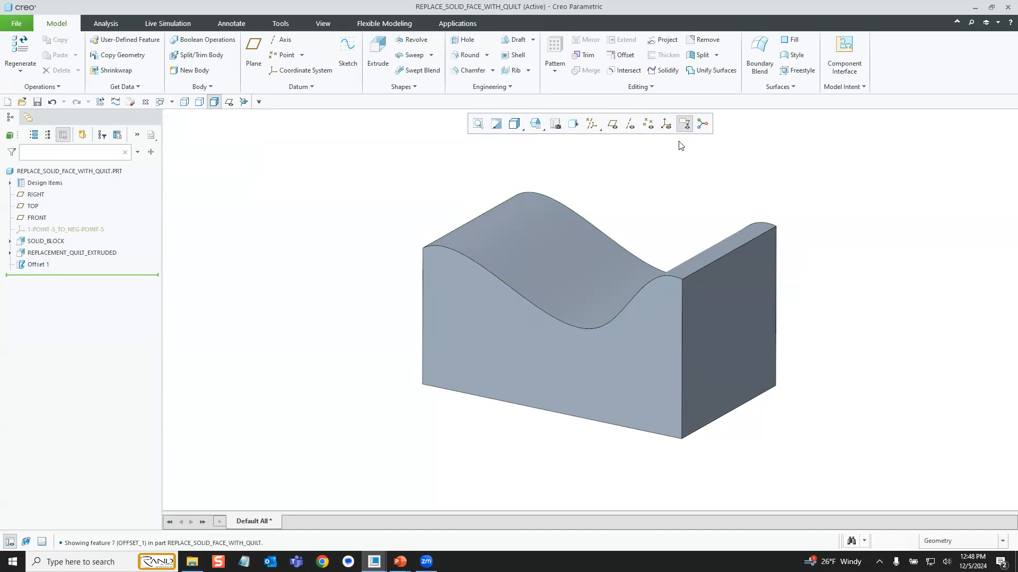
Delete the Offset 1 feature that replaces the block's top face.
{"action": "left_click", "coordinate": [36, 265]}
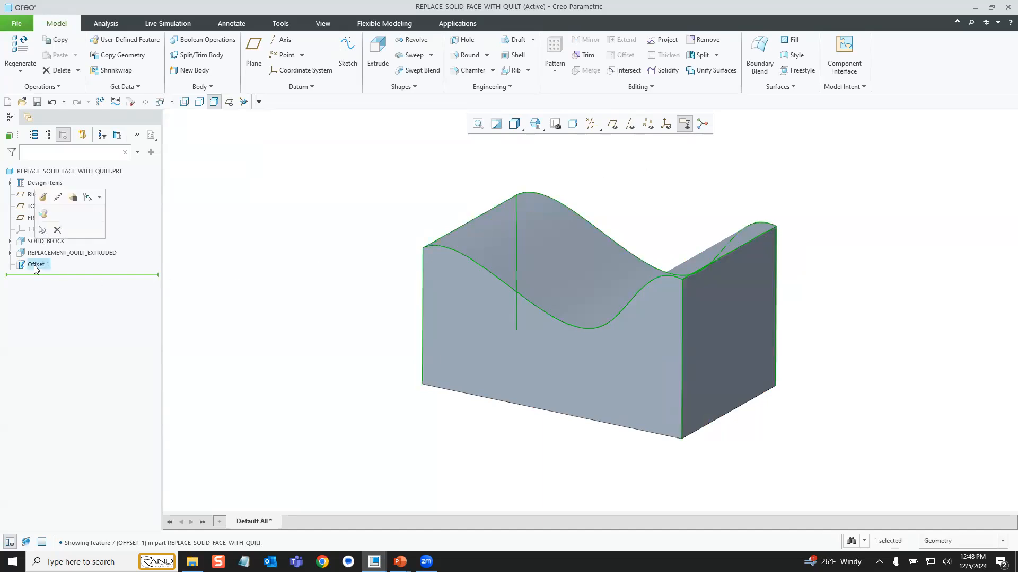
{"action": "left_click", "coordinate": [57, 229]}
{"action": "left_click", "coordinate": [542, 305]}
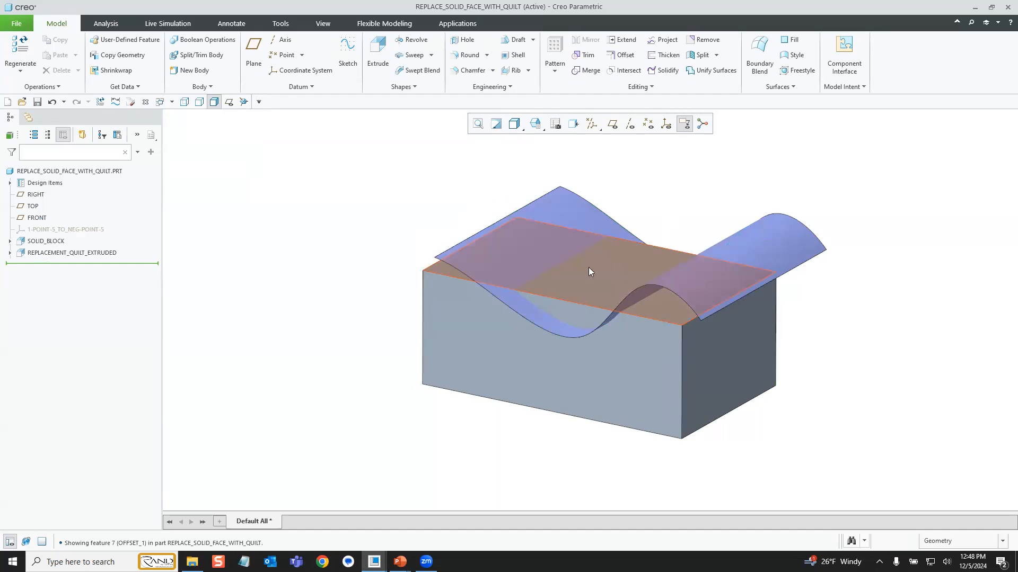
Replace the block's flat top face with the wavy quilt using an offset of type Replace Surface.
{"action": "middle_click_drag", "start_coordinate": [591, 261], "coordinate": [772, 203]}
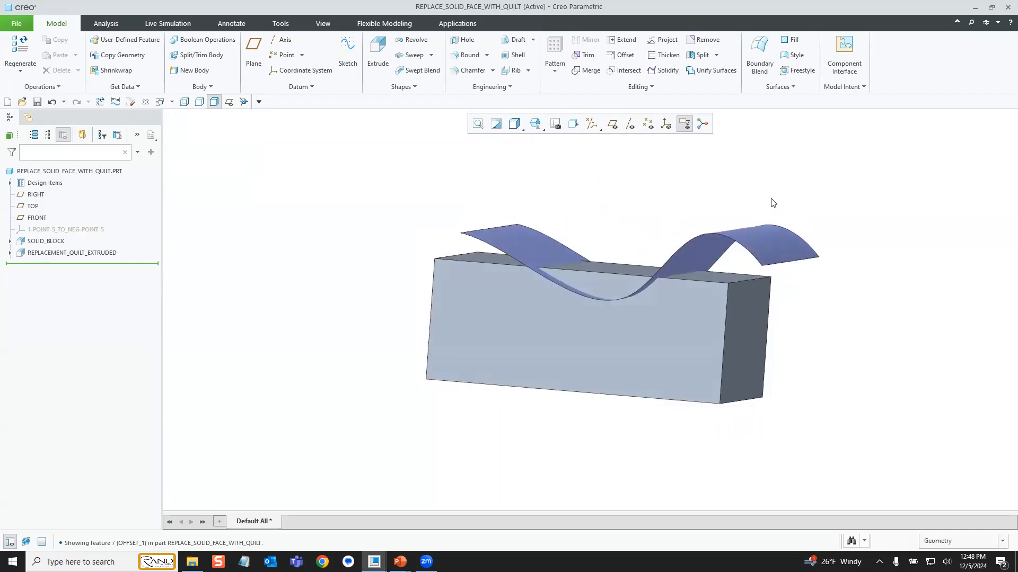
{"action": "middle_click_drag", "start_coordinate": [618, 189], "coordinate": [618, 212]}
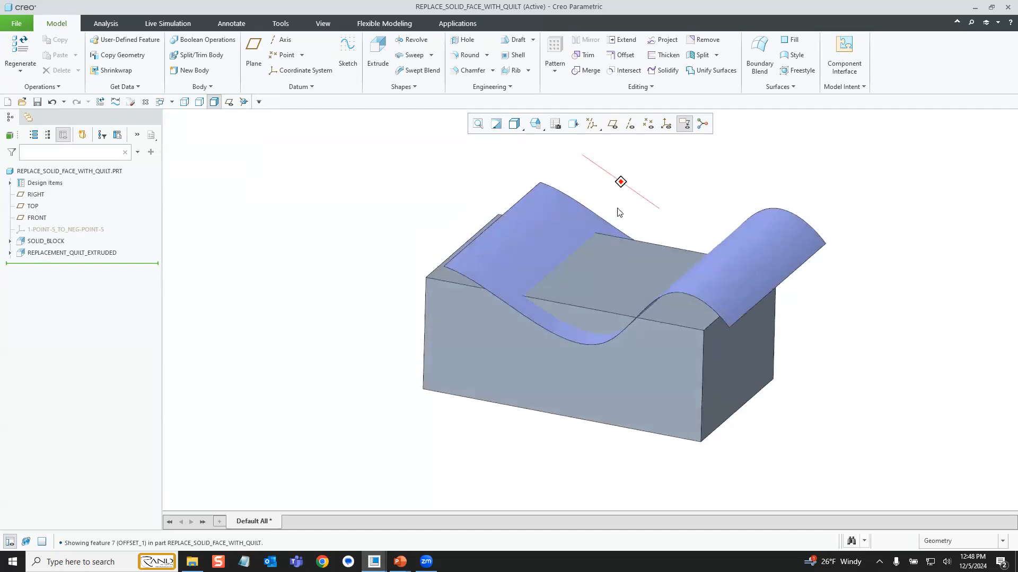
{"action": "left_click", "coordinate": [624, 273]}
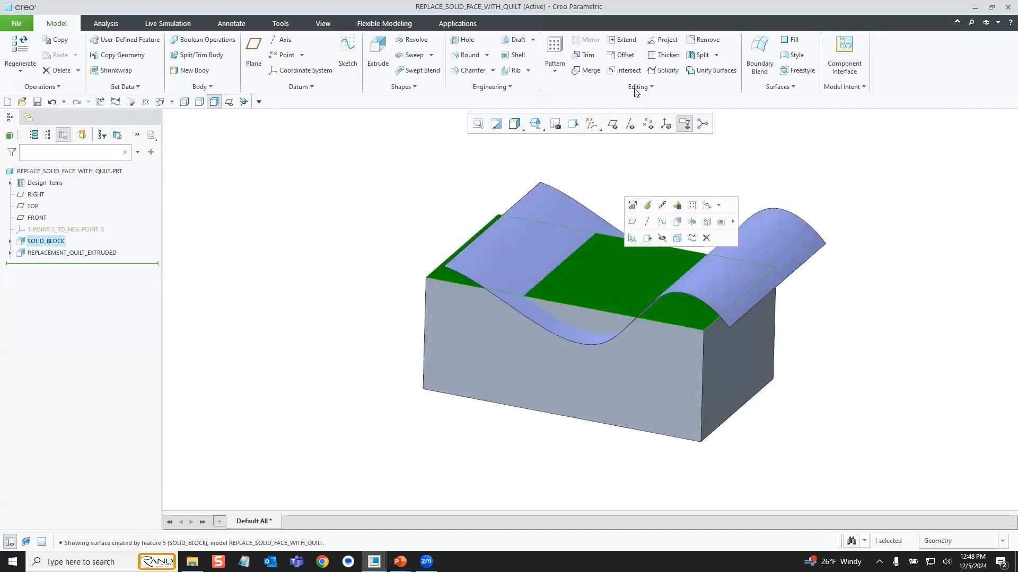
{"action": "left_click", "coordinate": [623, 54]}
{"action": "left_click", "coordinate": [168, 68]}
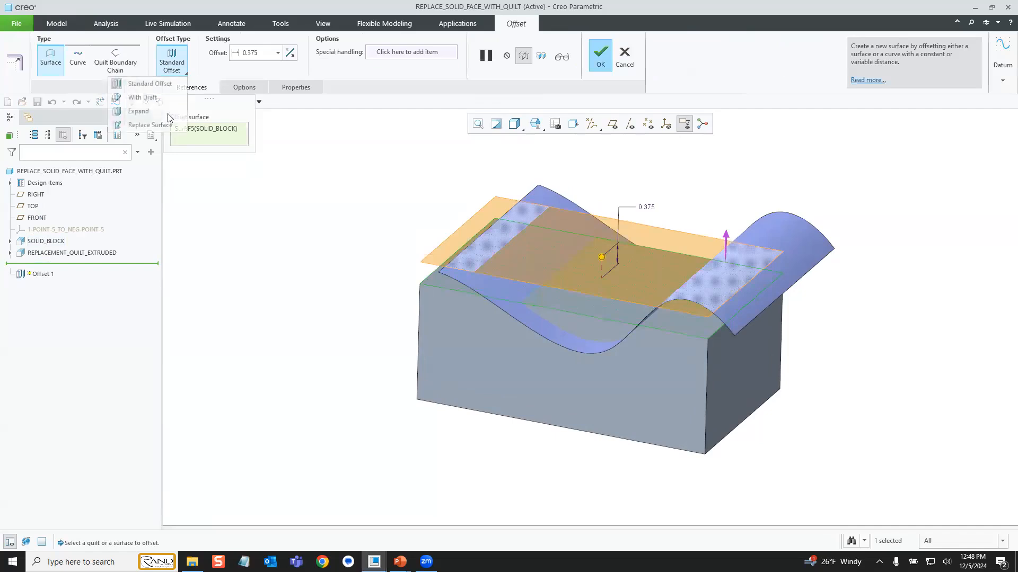
{"action": "left_click", "coordinate": [166, 126]}
{"action": "left_click", "coordinate": [774, 228]}
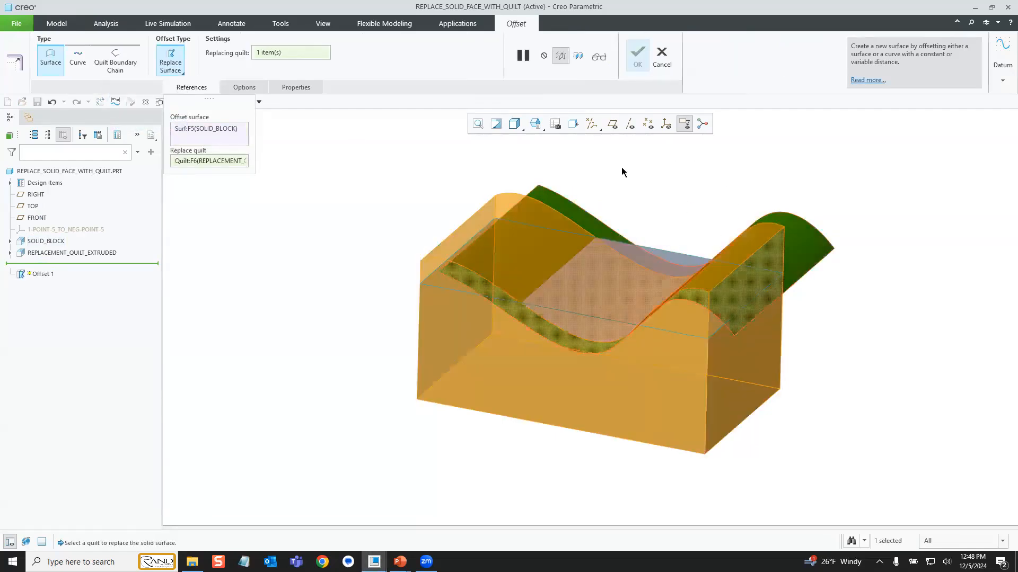
{"action": "left_click", "coordinate": [638, 56]}
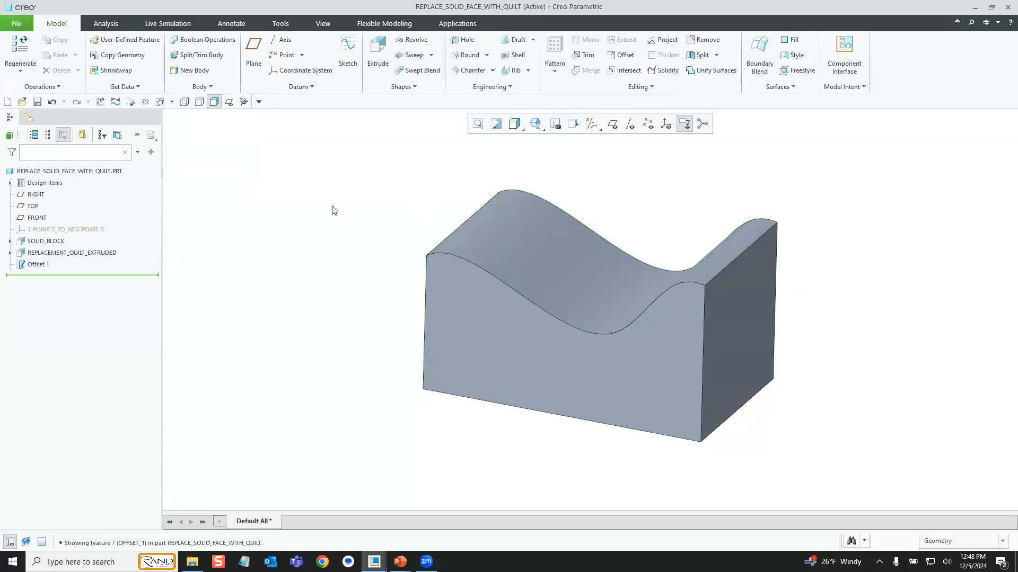
Close the block part, return to TEXT_ON_SOLID_W_WO_WRAP.PRT, and check the list of open models.
{"action": "left_click", "coordinate": [146, 102]}
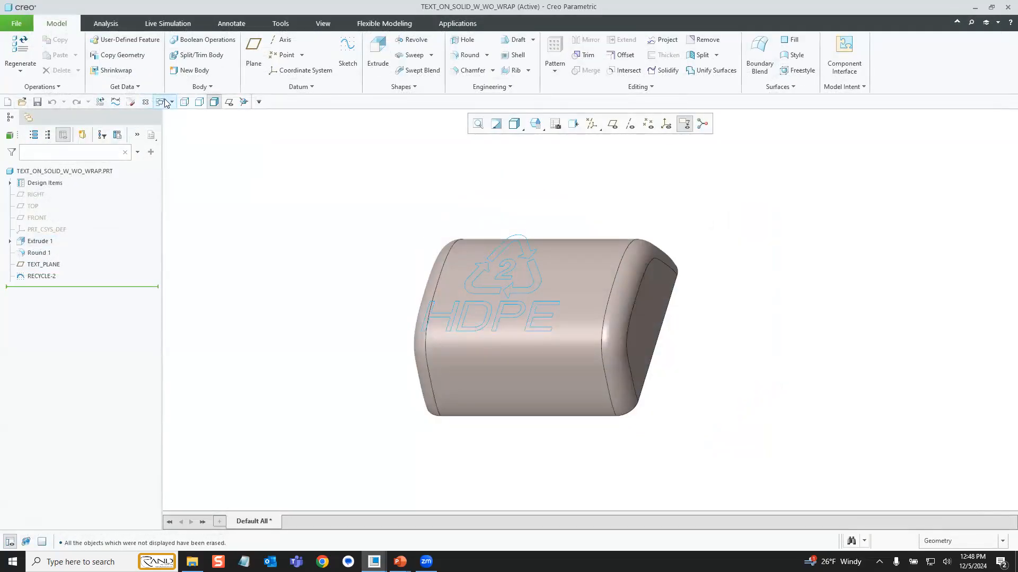
{"action": "left_click", "coordinate": [165, 102]}
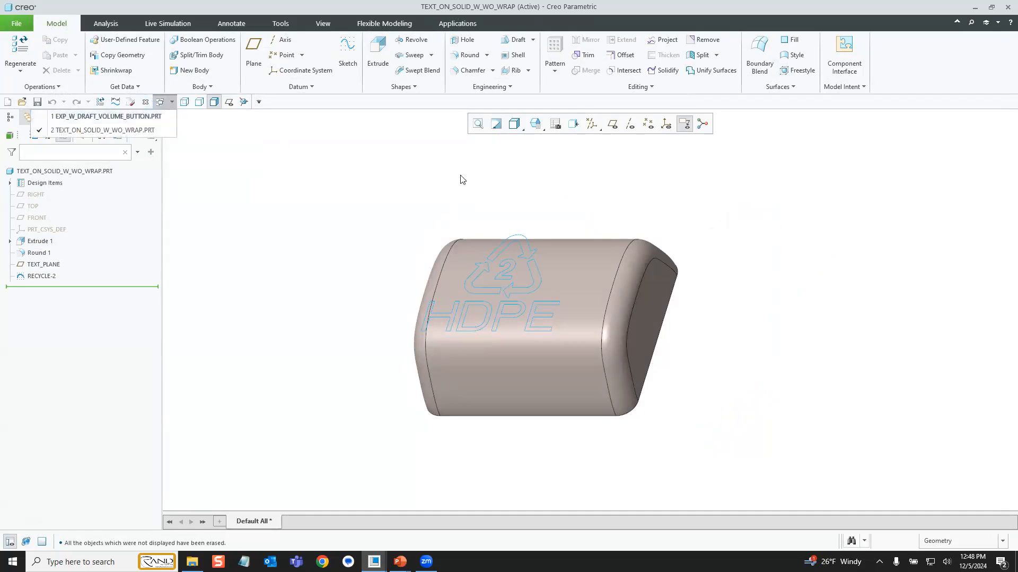
{"action": "left_click", "coordinate": [460, 179]}
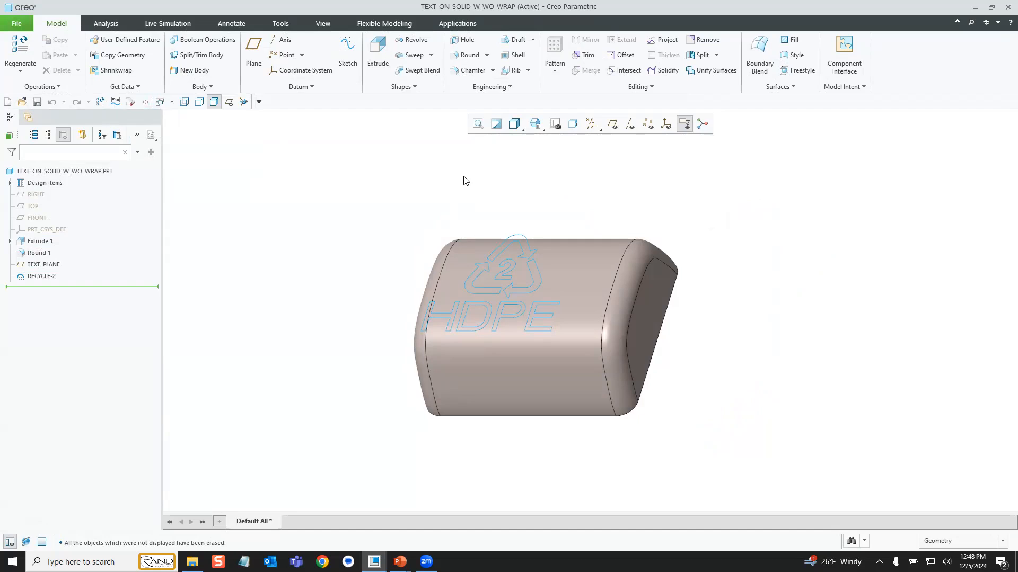
Start an offset of the large curved face of Extrude 1 and set its type to With Draft.
{"action": "mouse_move", "coordinate": [535, 406]}
{"action": "middle_mouse_down"}
{"action": "mouse_move", "coordinate": [528, 365]}
{"action": "mouse_move", "coordinate": [520, 375]}
{"action": "mouse_move", "coordinate": [528, 394]}
{"action": "middle_mouse_up"}
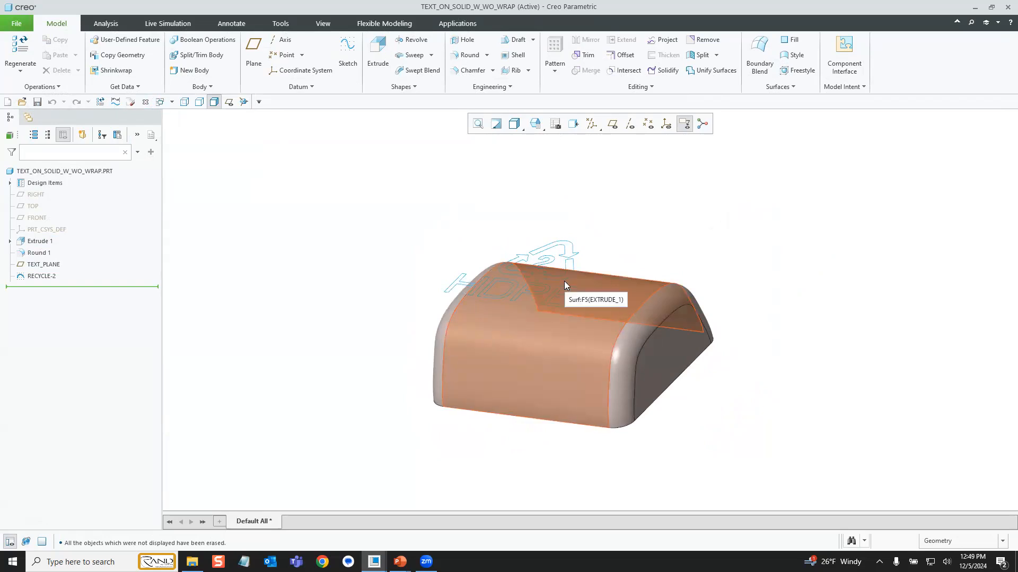
{"action": "scroll", "coordinate": [577, 270], "scroll_direction": "up", "scroll_amount": 2}
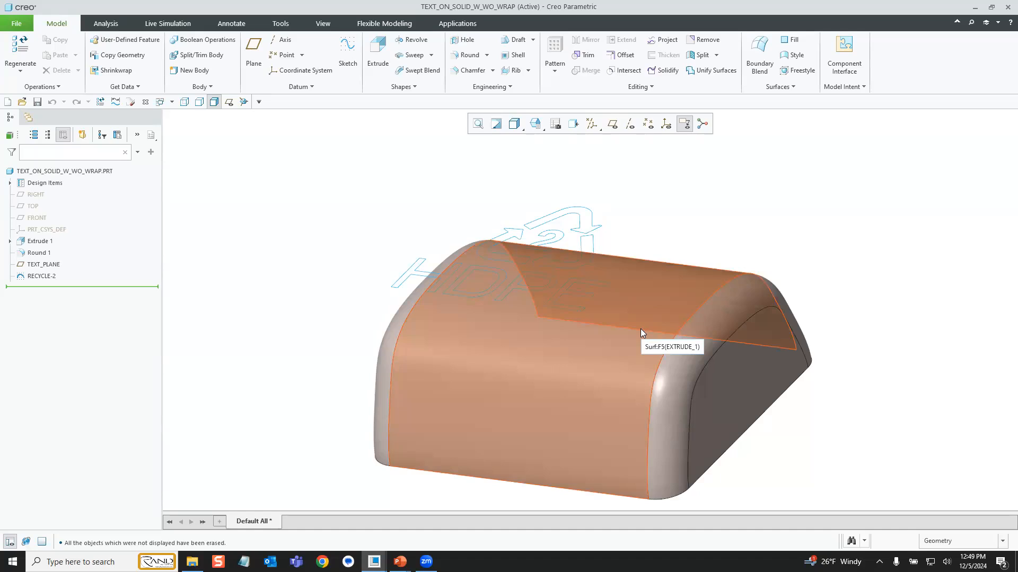
{"action": "left_click", "coordinate": [644, 288]}
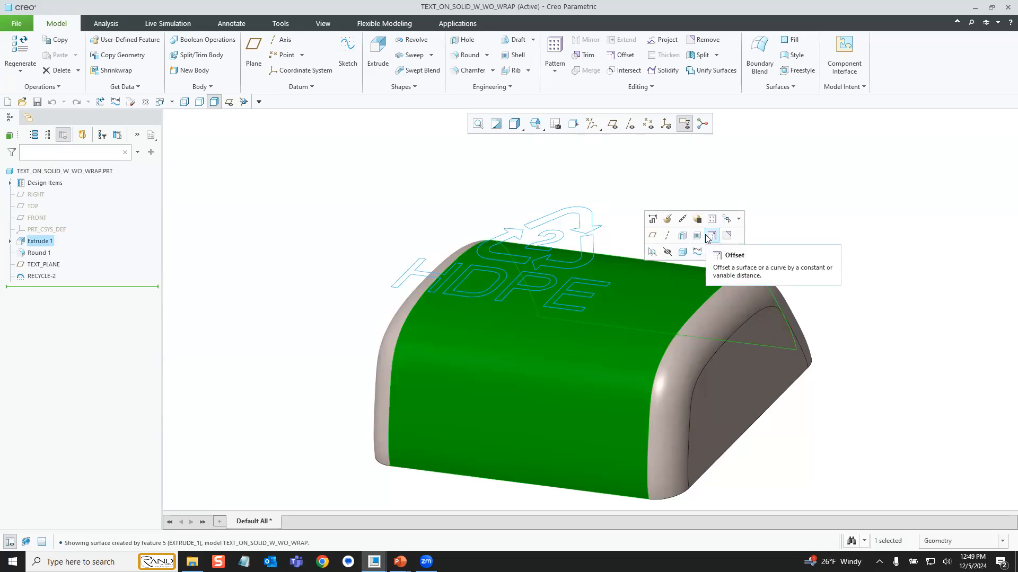
{"action": "left_click", "coordinate": [706, 239]}
{"action": "left_click", "coordinate": [171, 63]}
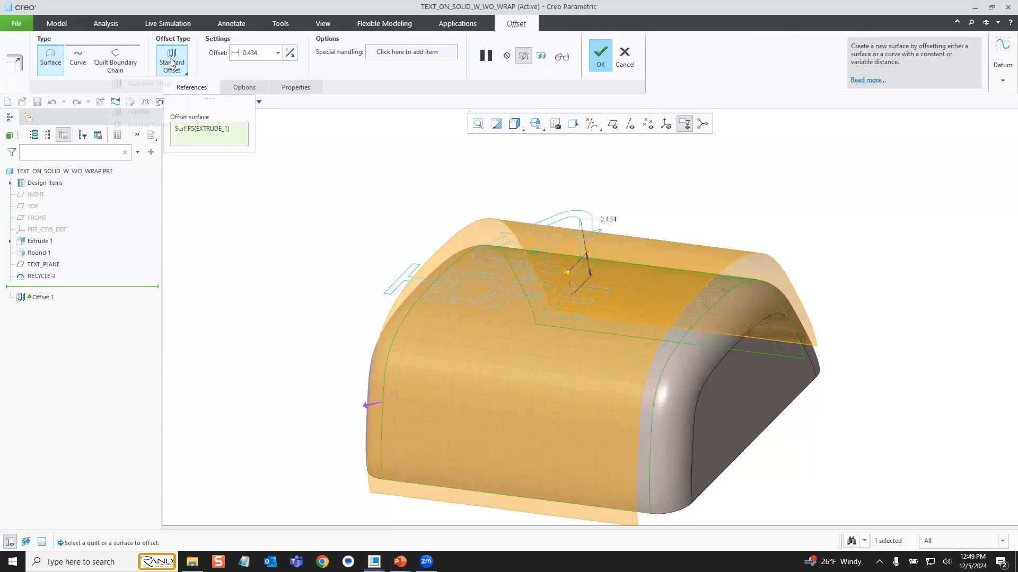
{"action": "left_click", "coordinate": [153, 98]}
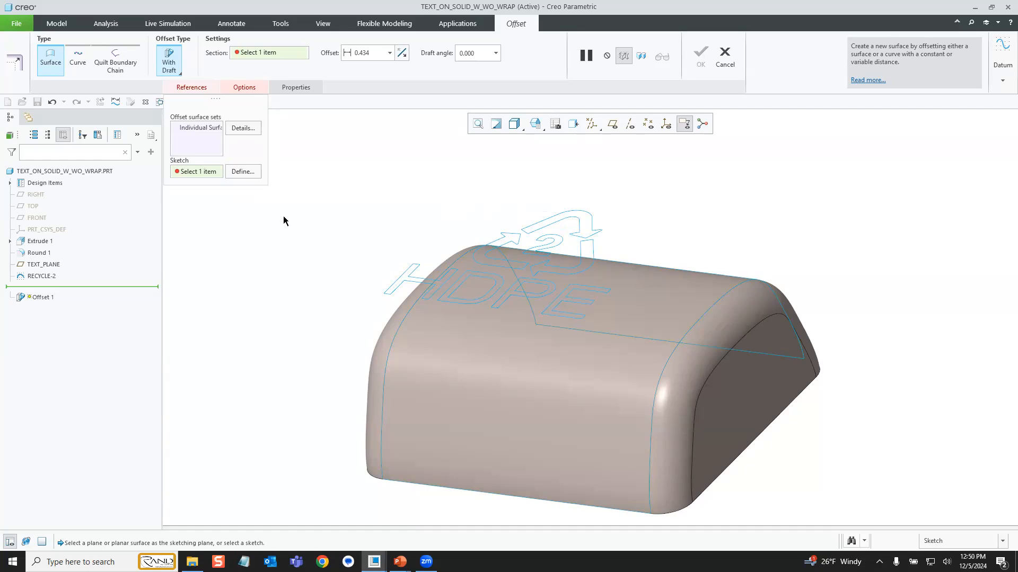
Define the offset's sketch on TEXT_PLANE with the RIGHT plane as orientation reference, show the datum planes, and face the sketch plane.
{"action": "left_click", "coordinate": [237, 173]}
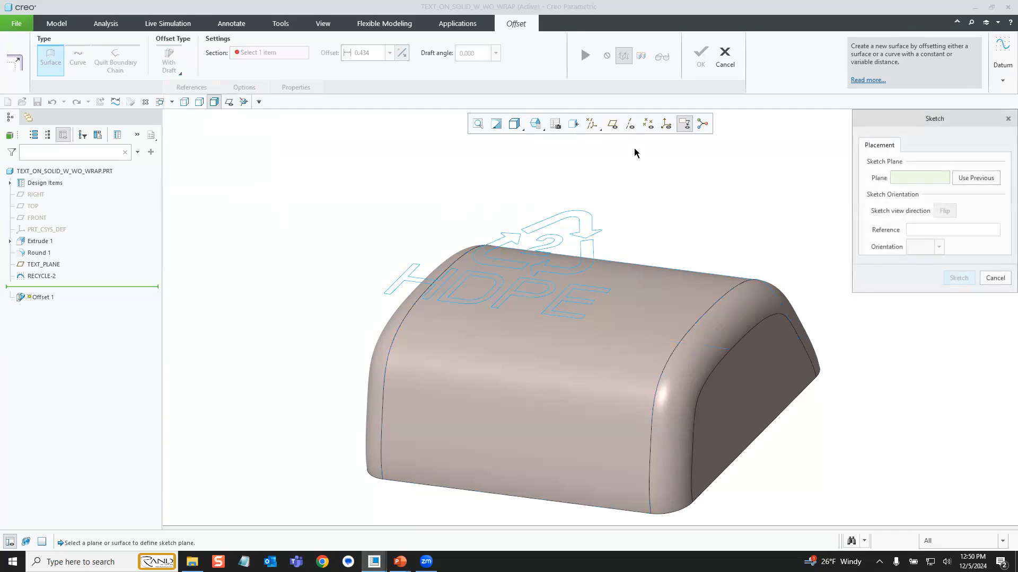
{"action": "left_click", "coordinate": [612, 124]}
{"action": "scroll", "coordinate": [568, 295], "scroll_direction": "down", "scroll_amount": 2}
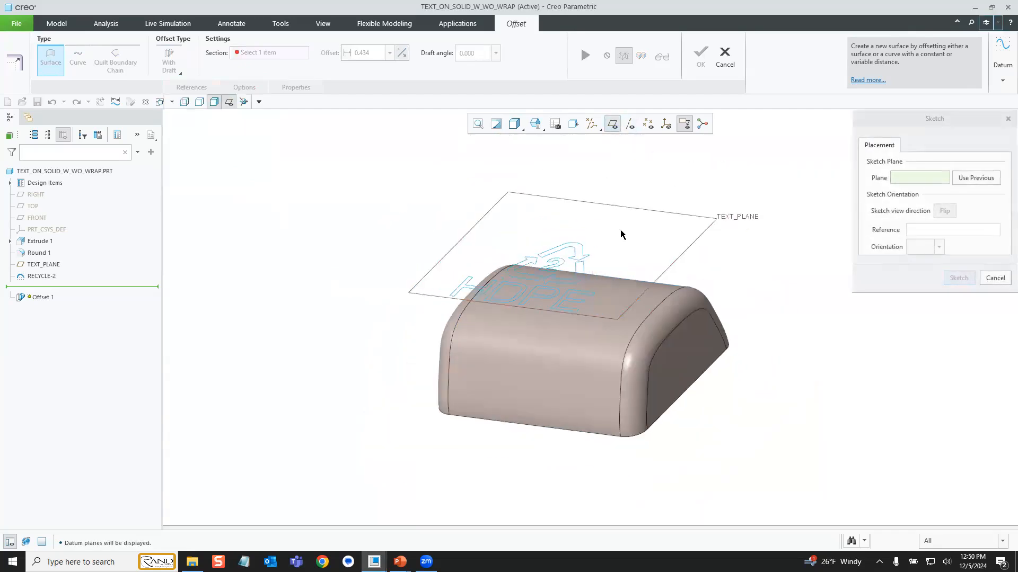
{"action": "left_click", "coordinate": [618, 208]}
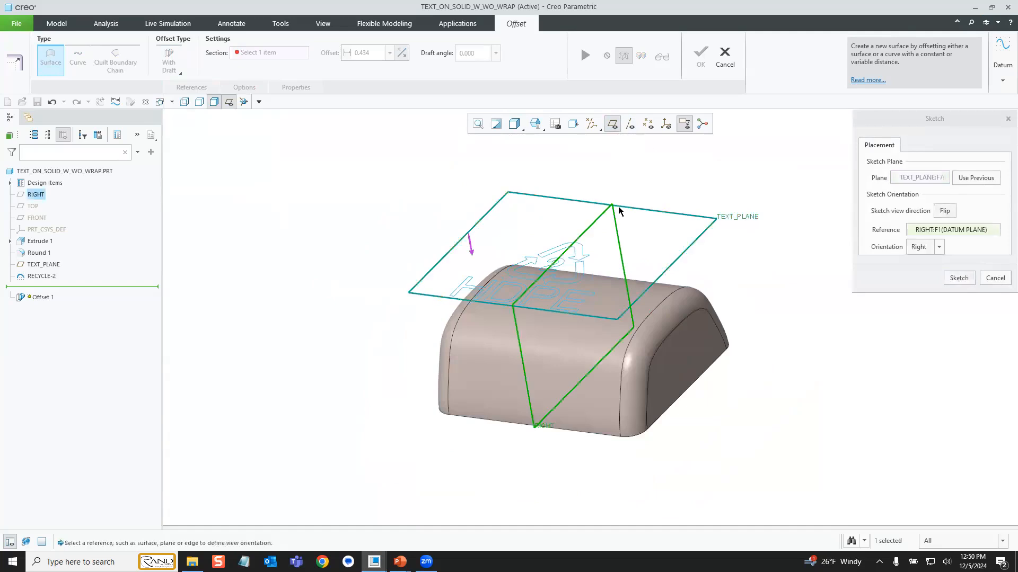
{"action": "left_click", "coordinate": [959, 277]}
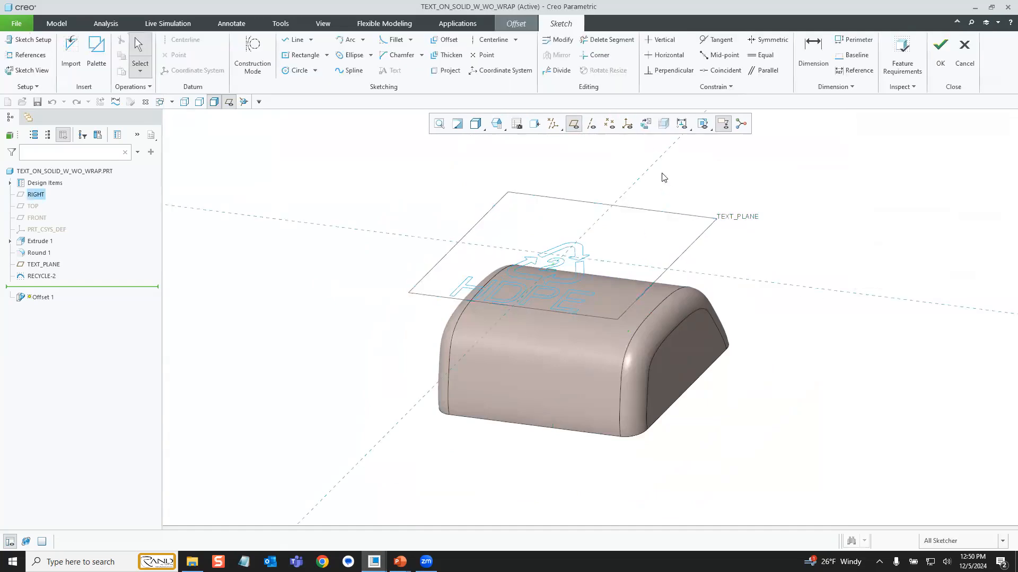
{"action": "left_click", "coordinate": [646, 124]}
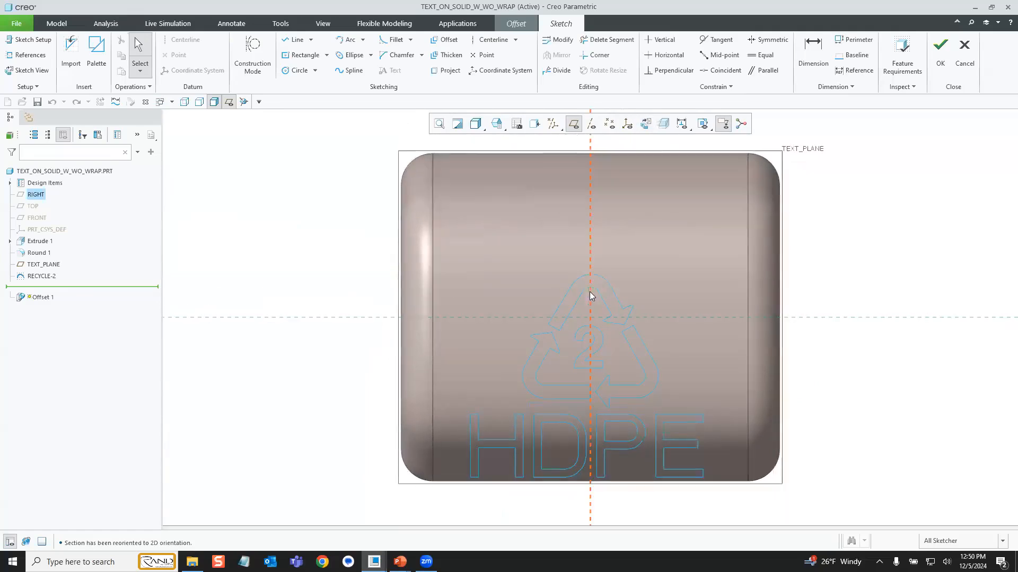
{"action": "scroll", "coordinate": [407, 365], "scroll_direction": "down", "scroll_amount": 2}
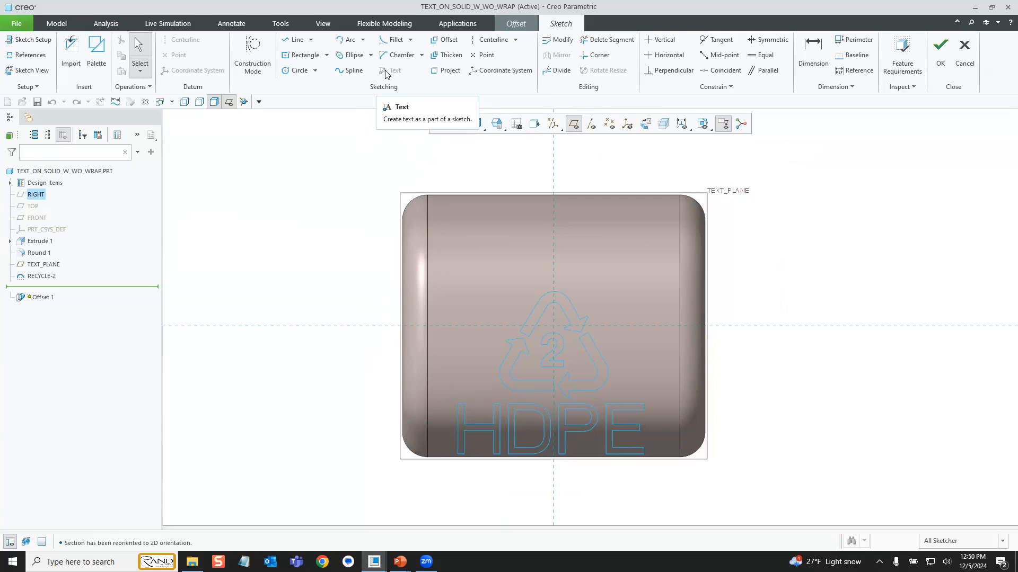
Display the model without hidden lines, project all curves of the RECYCLE-2 feature into the offset's sketch, and finish the sketch.
{"action": "left_click", "coordinate": [198, 102]}
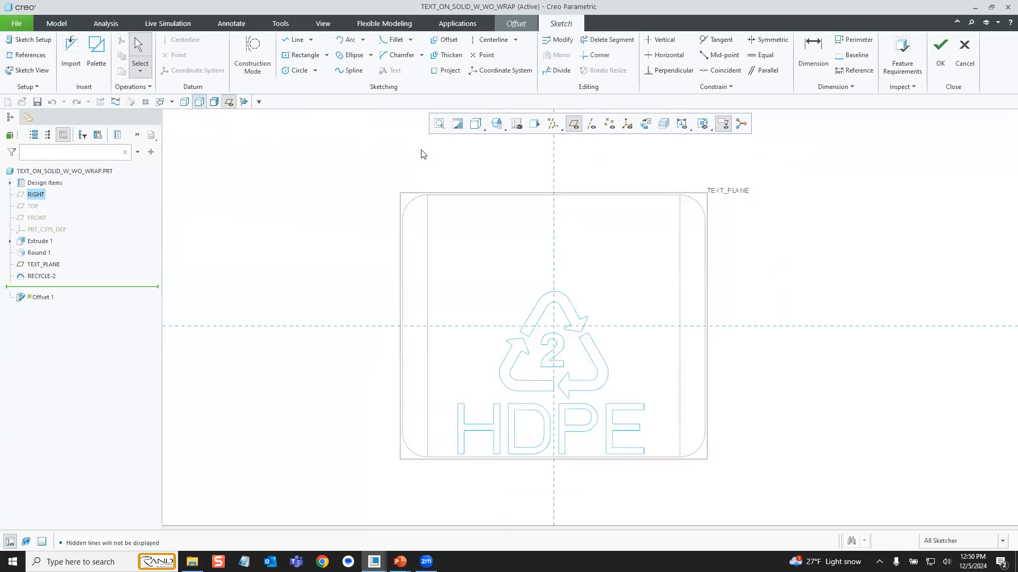
{"action": "left_click", "coordinate": [445, 71]}
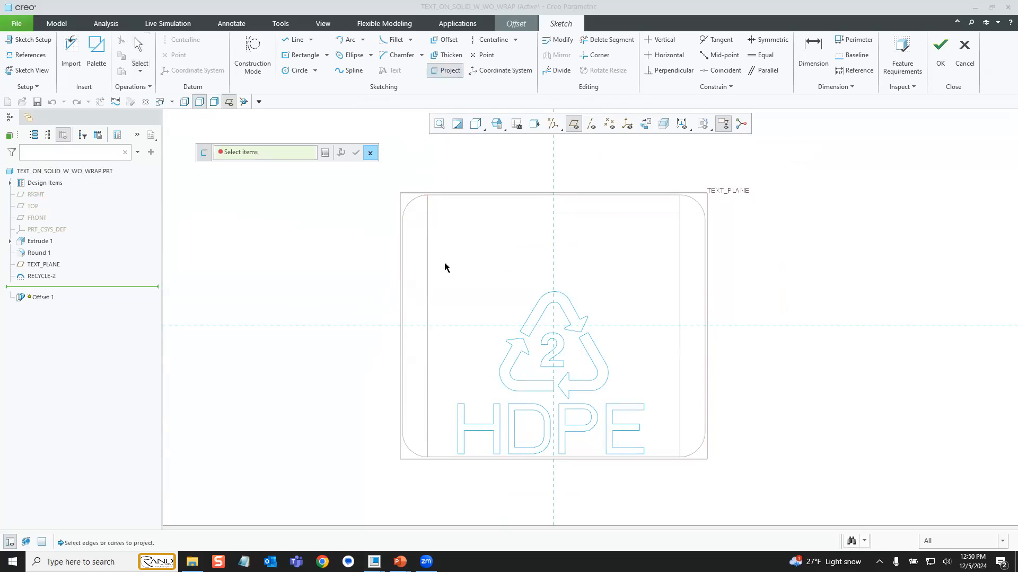
{"action": "left_click", "coordinate": [531, 315]}
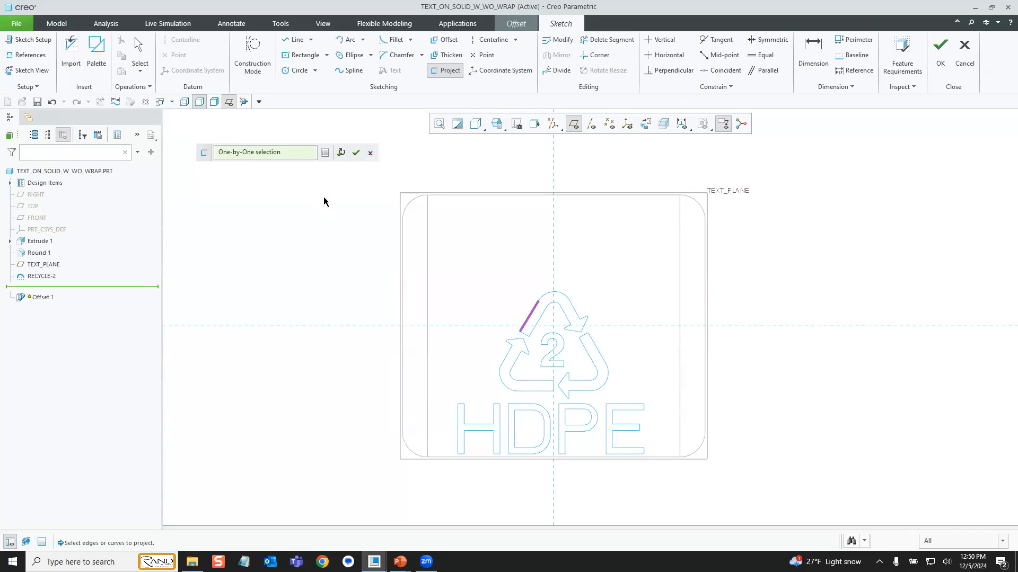
{"action": "left_click", "coordinate": [325, 153]}
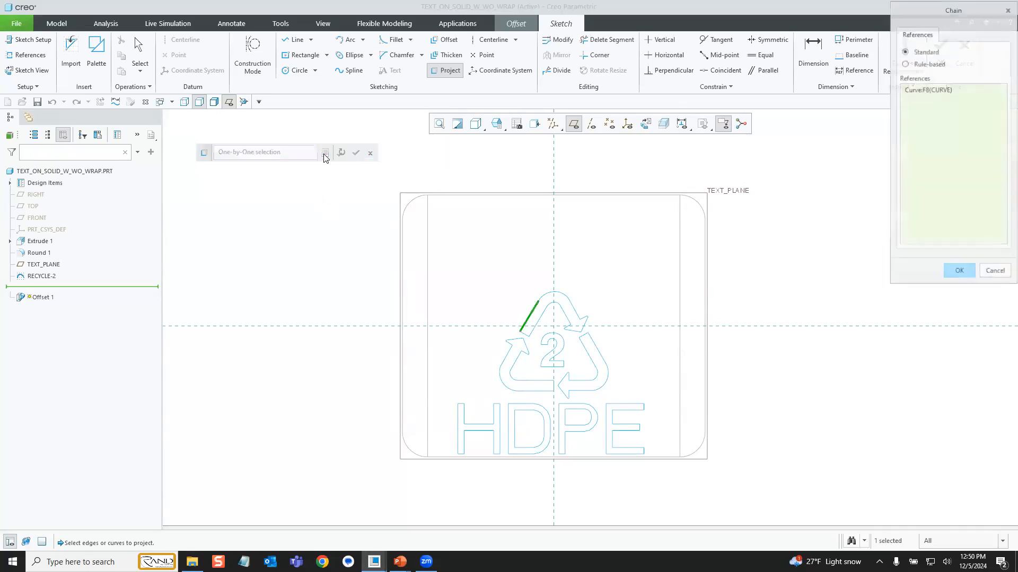
{"action": "left_click", "coordinate": [905, 64]}
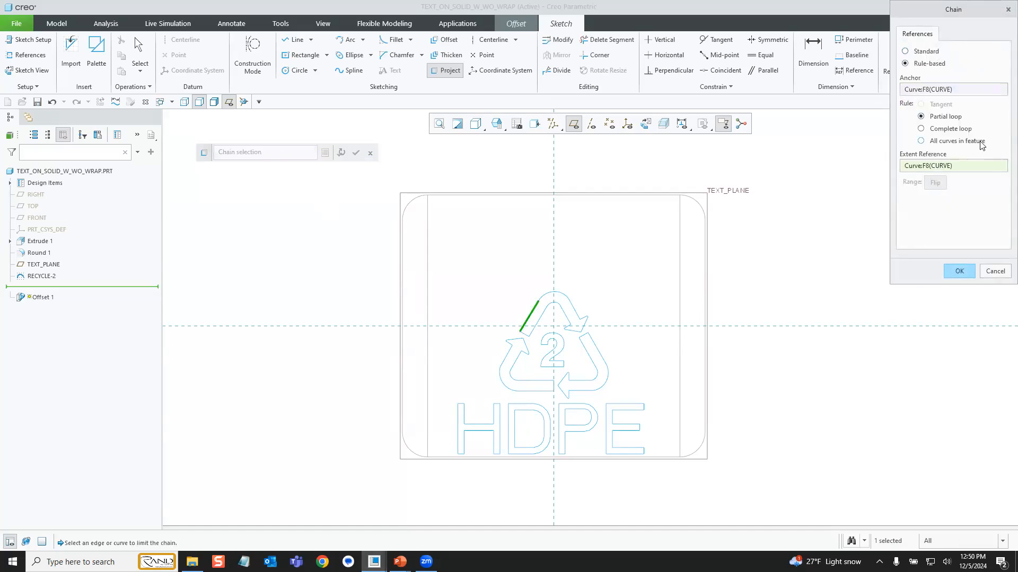
{"action": "left_click", "coordinate": [942, 142]}
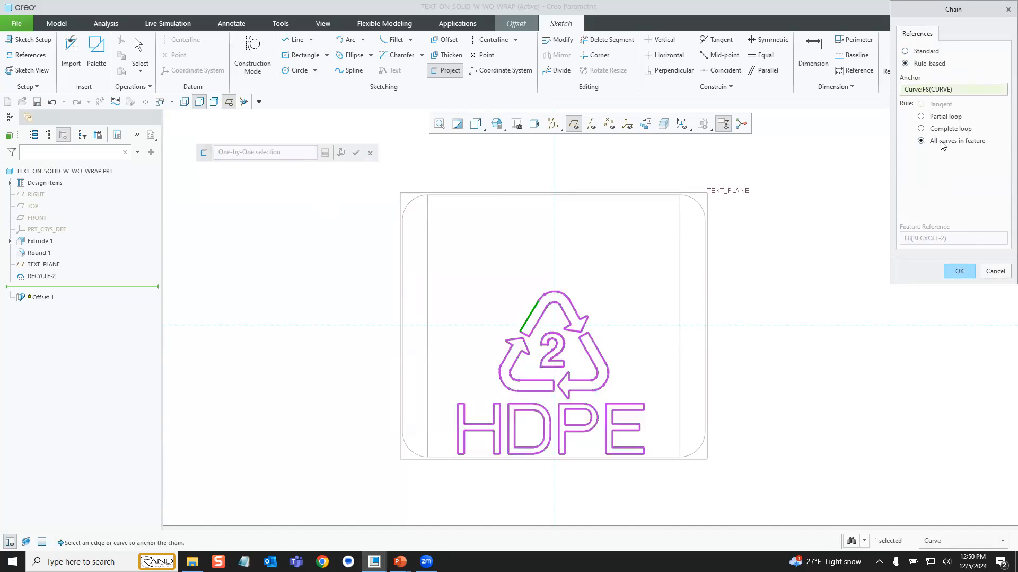
{"action": "left_click", "coordinate": [960, 271]}
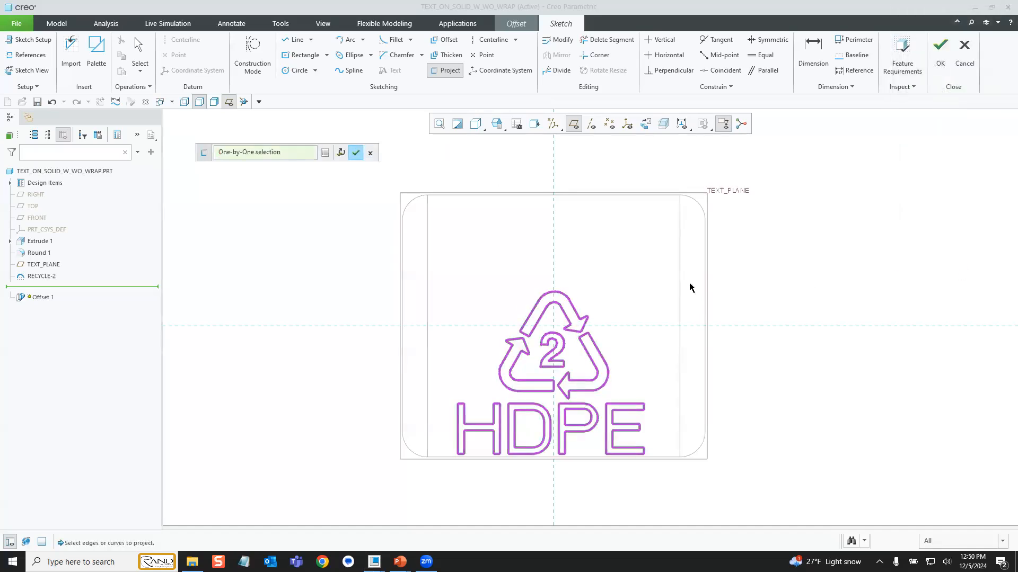
{"action": "left_click", "coordinate": [355, 153]}
{"action": "middle_click_drag", "start_coordinate": [471, 329], "coordinate": [540, 299]}
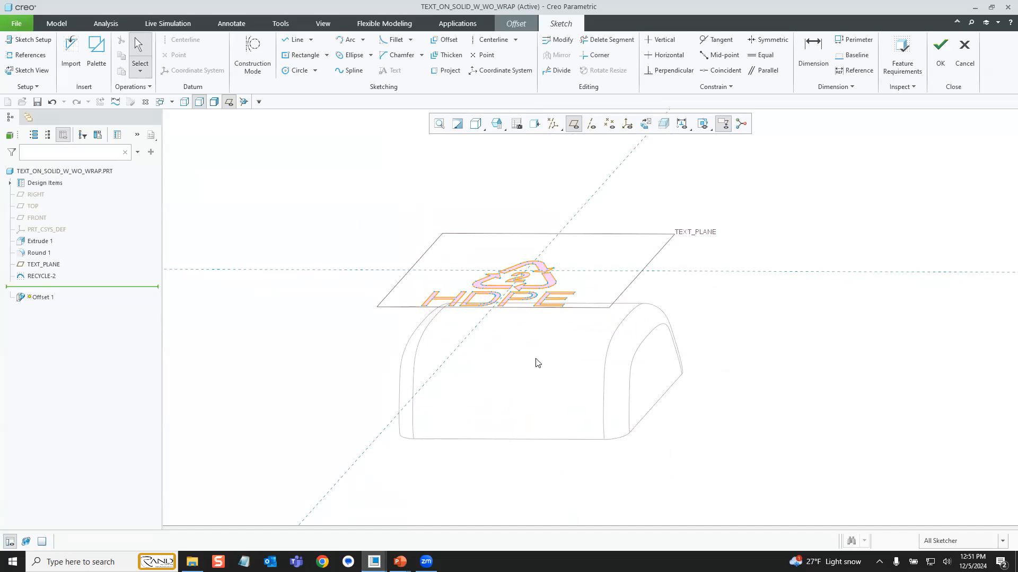
{"action": "left_click", "coordinate": [940, 58]}
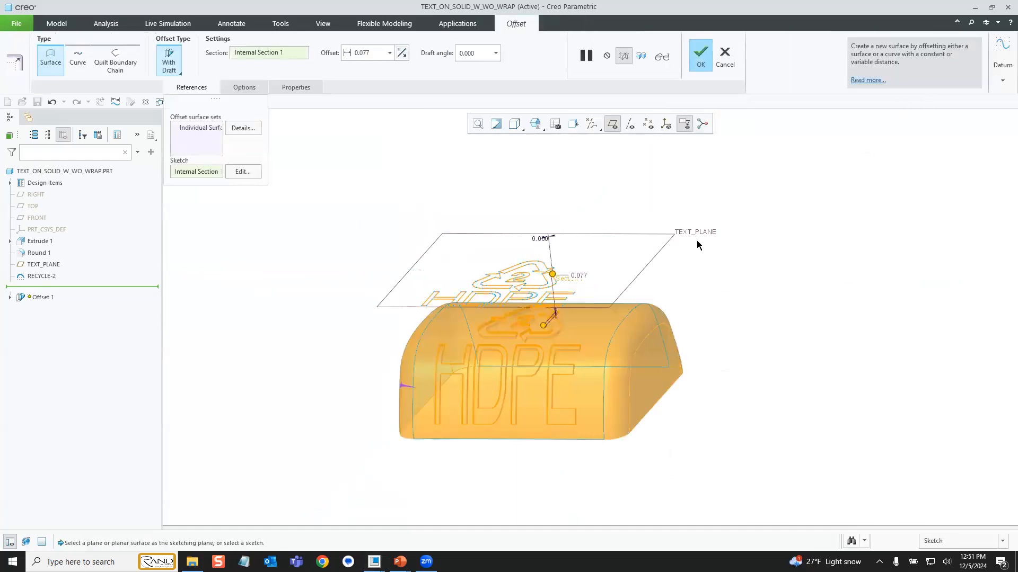
Check the offset preview in the FRONT and RIGHT views and flip the offset direction so the text cuts into the solid.
{"action": "left_click", "coordinate": [536, 125]}
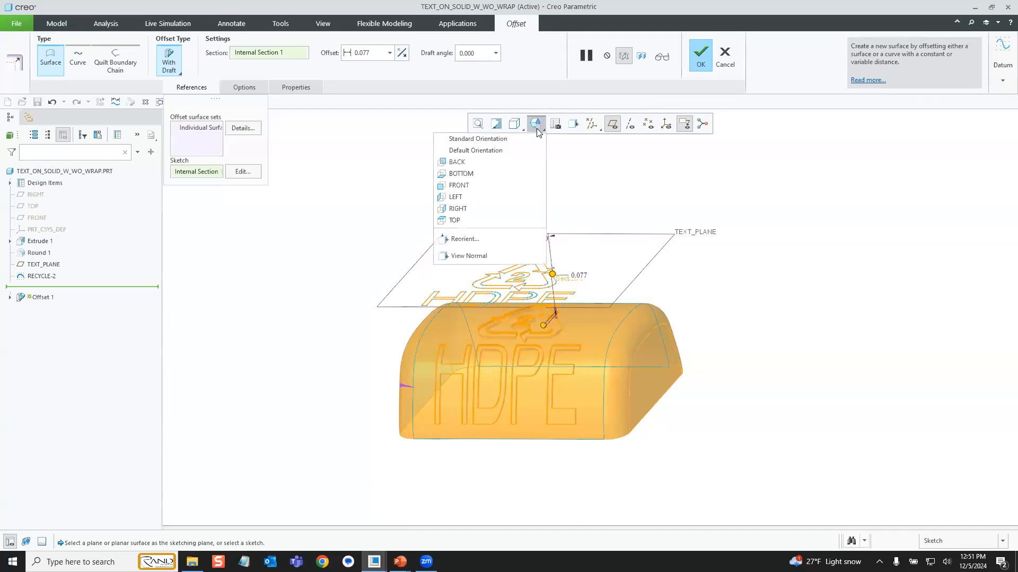
{"action": "left_click", "coordinate": [513, 187]}
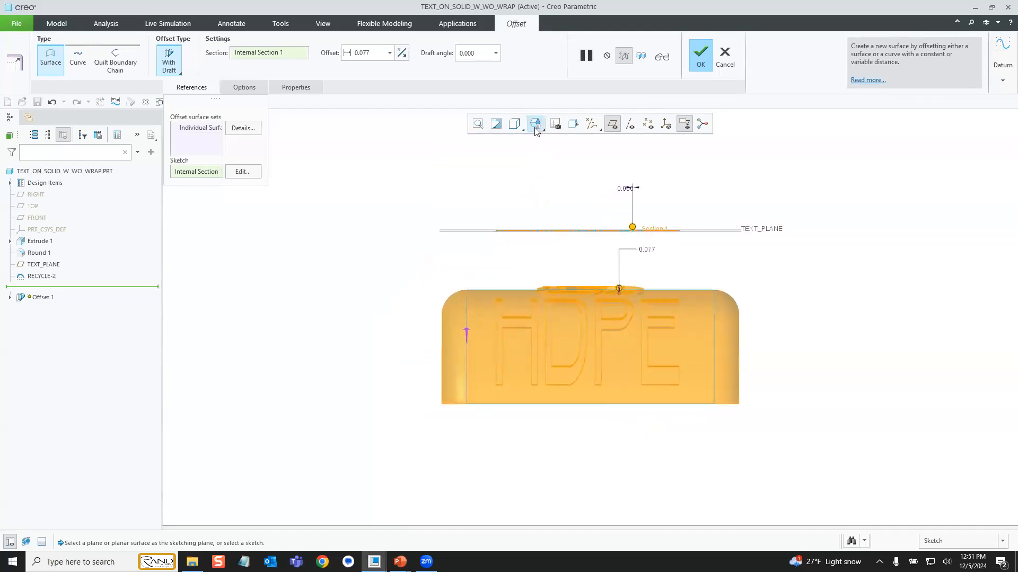
{"action": "left_click", "coordinate": [517, 208]}
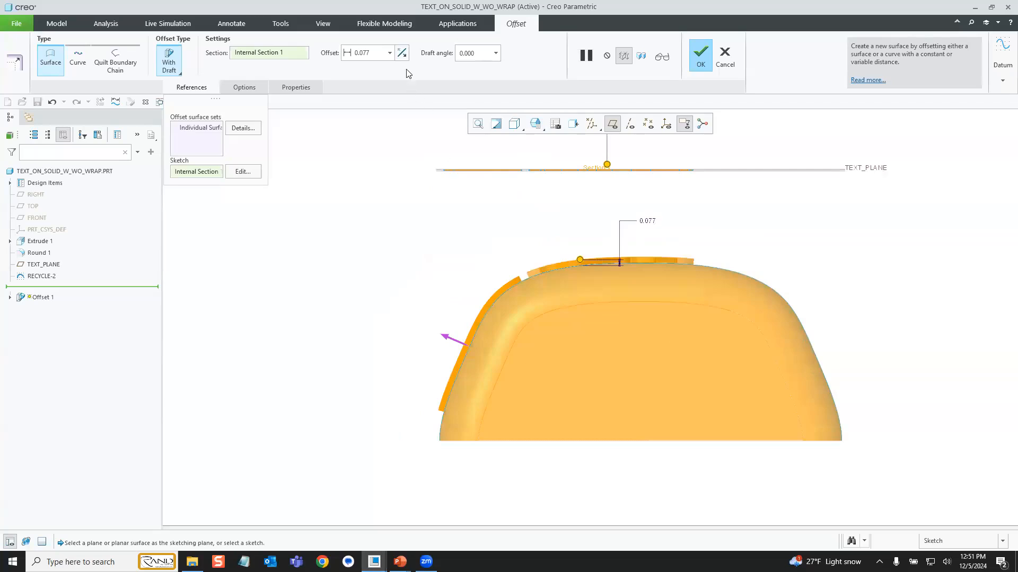
{"action": "left_click", "coordinate": [401, 53]}
{"action": "middle_click_drag", "start_coordinate": [541, 346], "coordinate": [421, 364]}
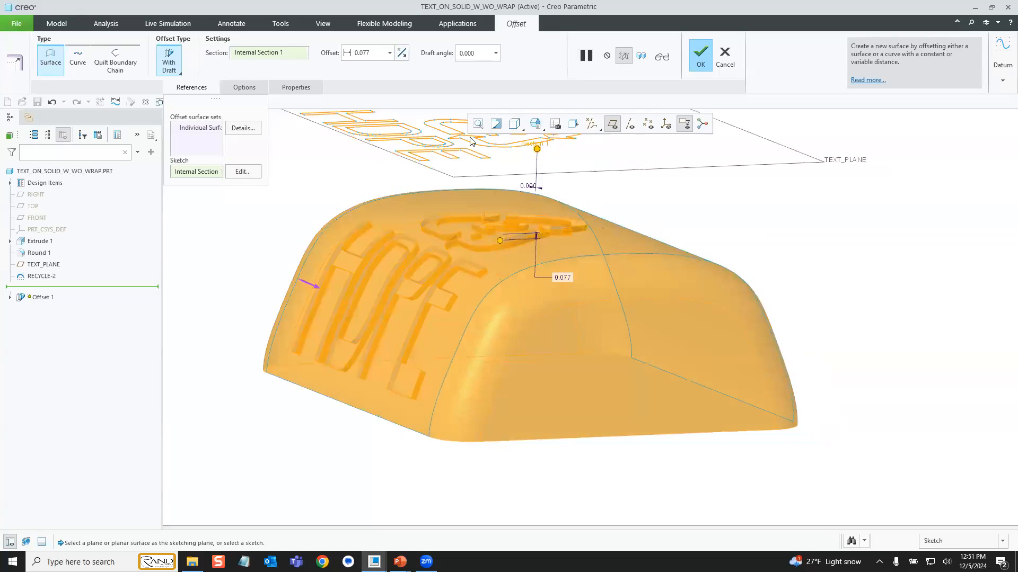
Set the draft angle to 2 degrees, complete the text offset, and hide the datum planes.
{"action": "double_click", "coordinate": [479, 53]}
{"action": "type", "text": "2"}
{"action": "key", "text": "Return"}
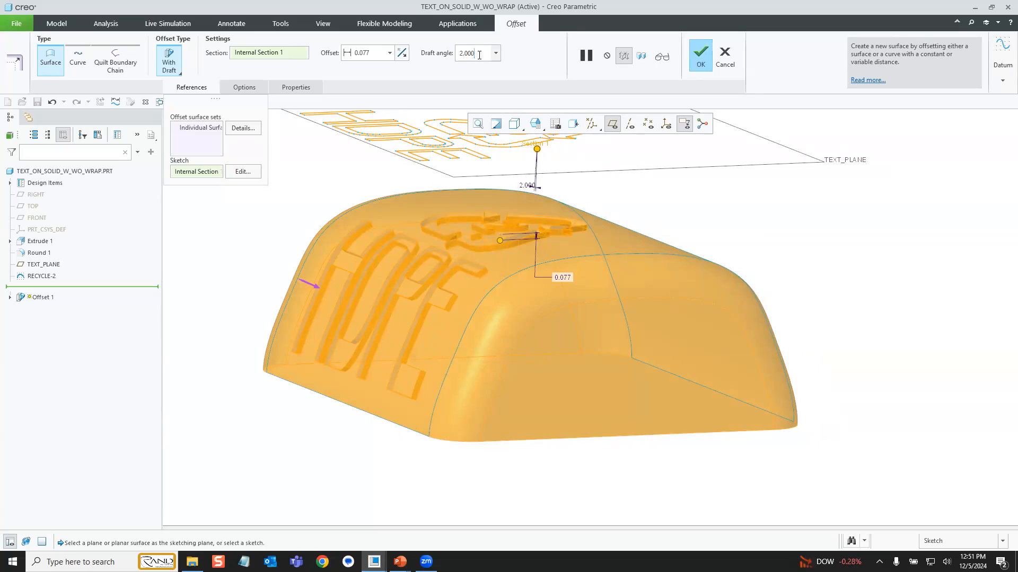
{"action": "middle_click", "coordinate": [785, 209]}
{"action": "scroll", "coordinate": [634, 325], "scroll_direction": "down", "scroll_amount": 3}
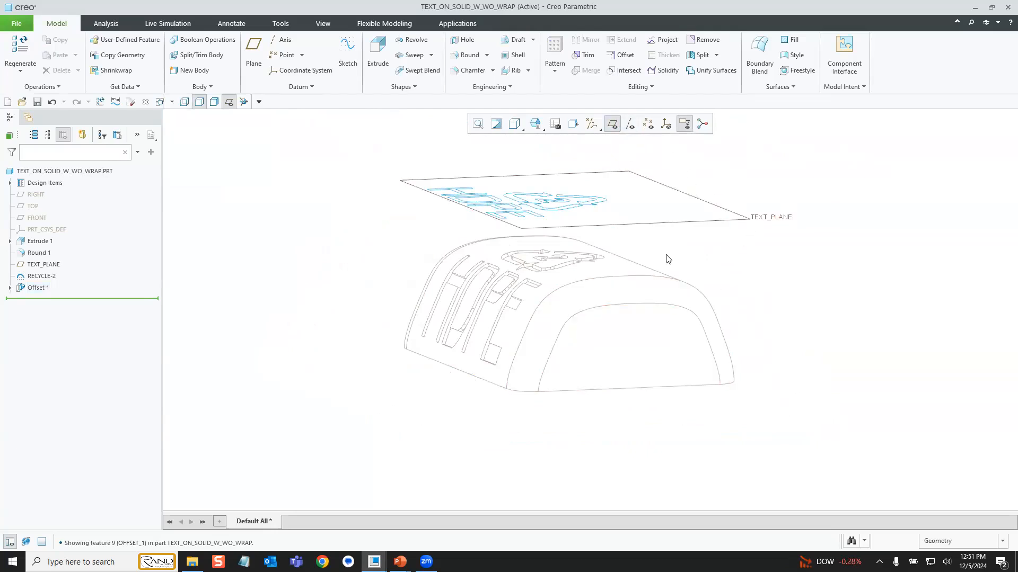
{"action": "middle_click_drag", "start_coordinate": [652, 295], "coordinate": [595, 370]}
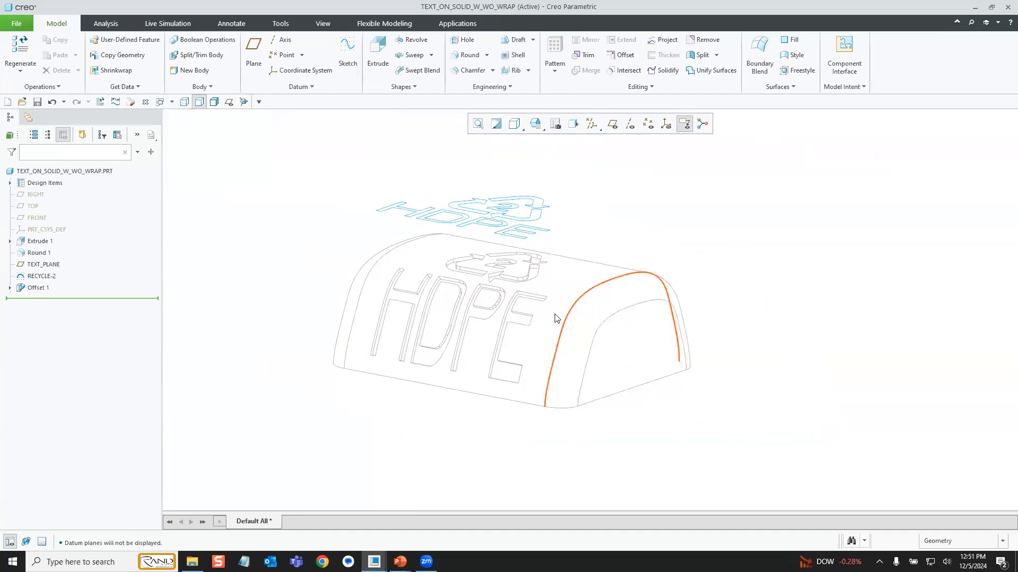
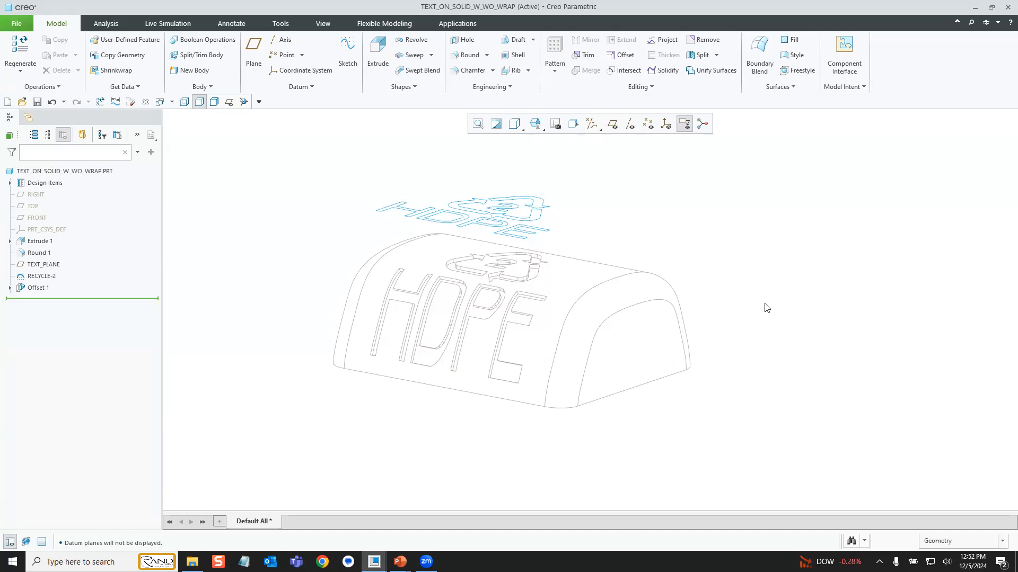
Measure the length of the H's outer vertical curve in RECYCLE-2 and of the matching edge on the offset text.
{"action": "mouse_move", "coordinate": [722, 271]}
{"action": "middle_mouse_down"}
{"action": "mouse_move", "coordinate": [735, 275]}
{"action": "mouse_move", "coordinate": [723, 268]}
{"action": "mouse_move", "coordinate": [373, 311]}
{"action": "middle_mouse_up"}
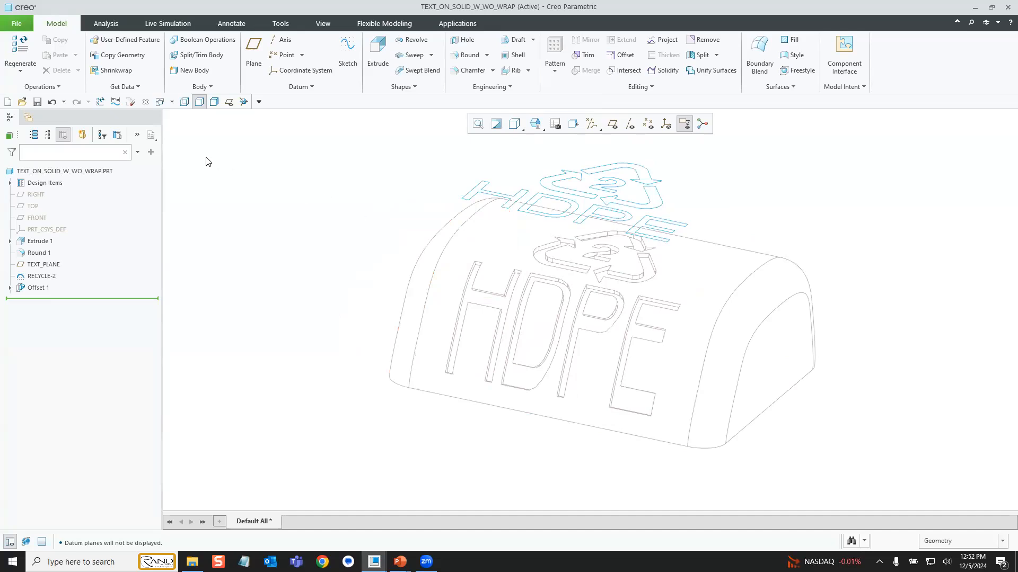
{"action": "left_click", "coordinate": [115, 102]}
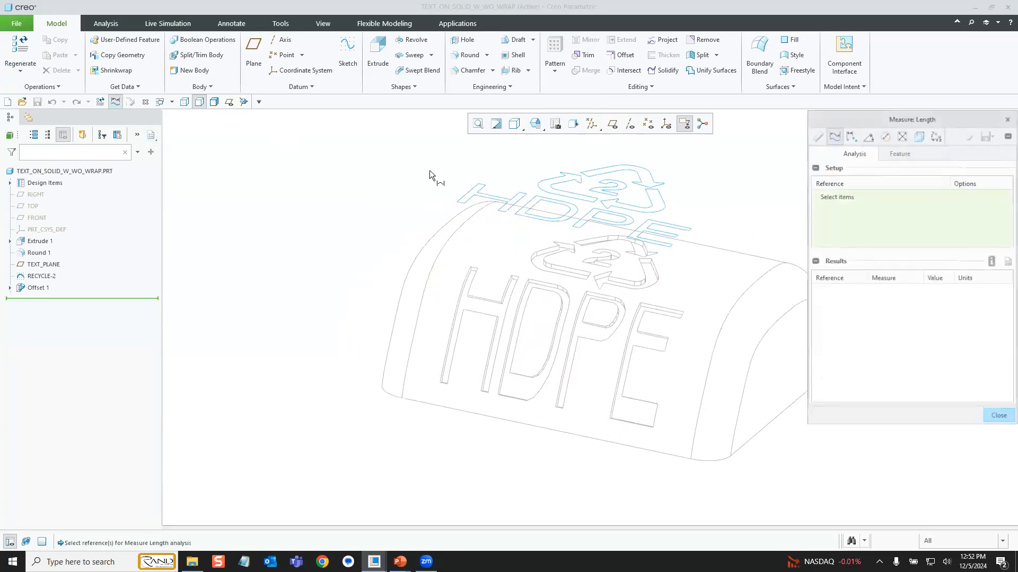
{"action": "left_click", "coordinate": [469, 197]}
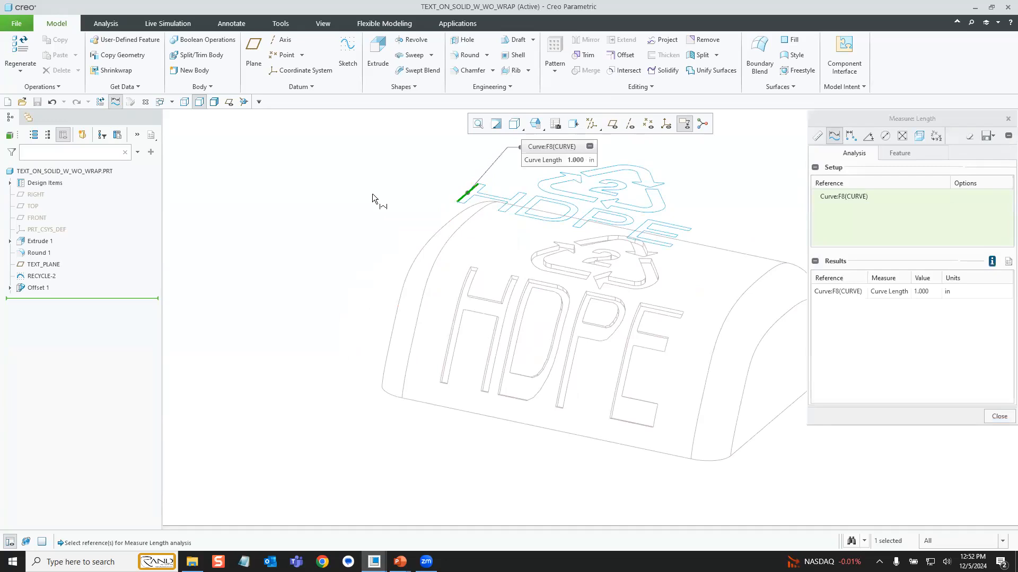
{"action": "left_click", "coordinate": [456, 309]}
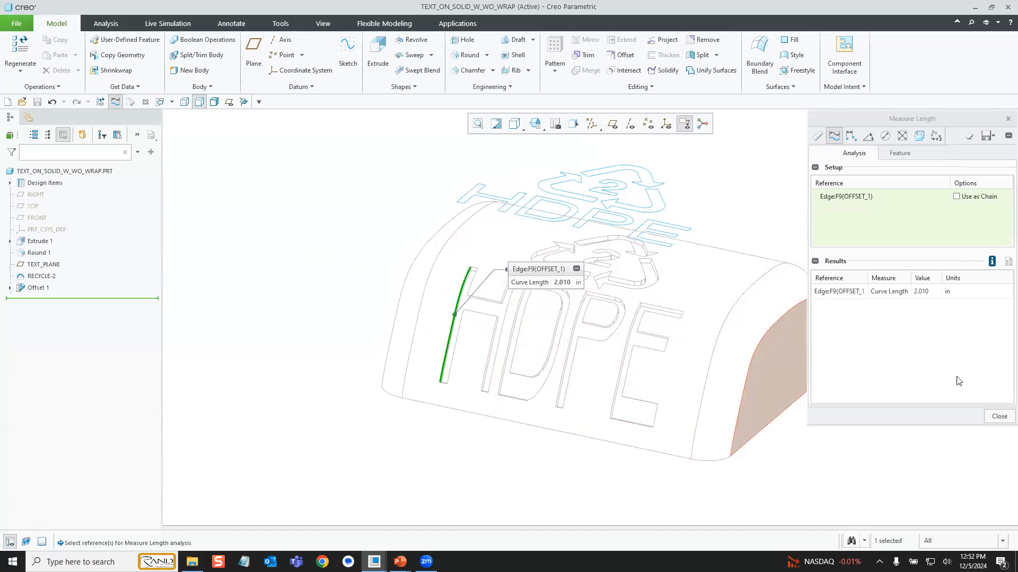
{"action": "left_click", "coordinate": [995, 416]}
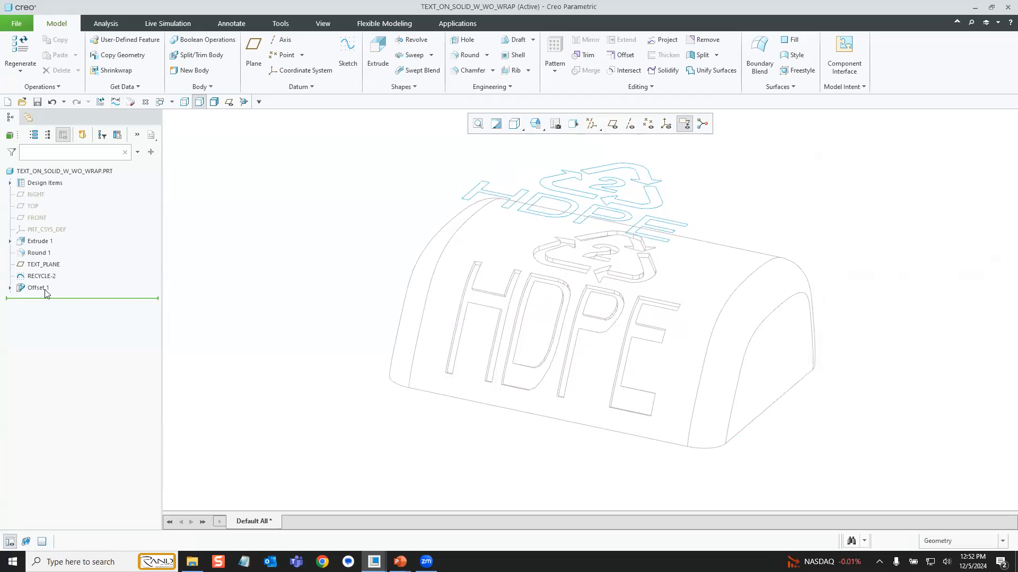
Delete the Offset 1 feature from the part.
{"action": "left_click", "coordinate": [45, 289]}
{"action": "key", "text": "Delete"}
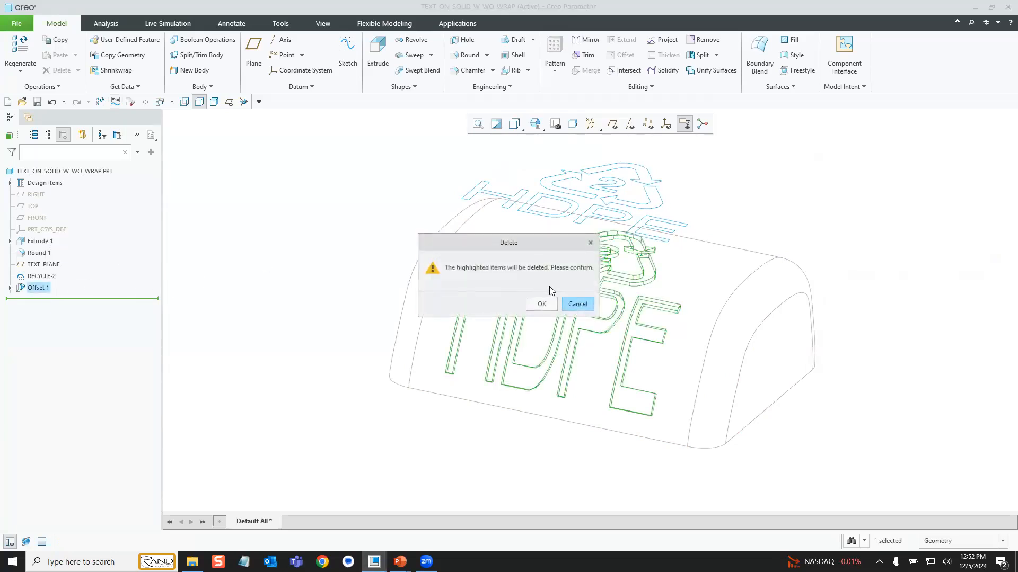
{"action": "left_click", "coordinate": [541, 304]}
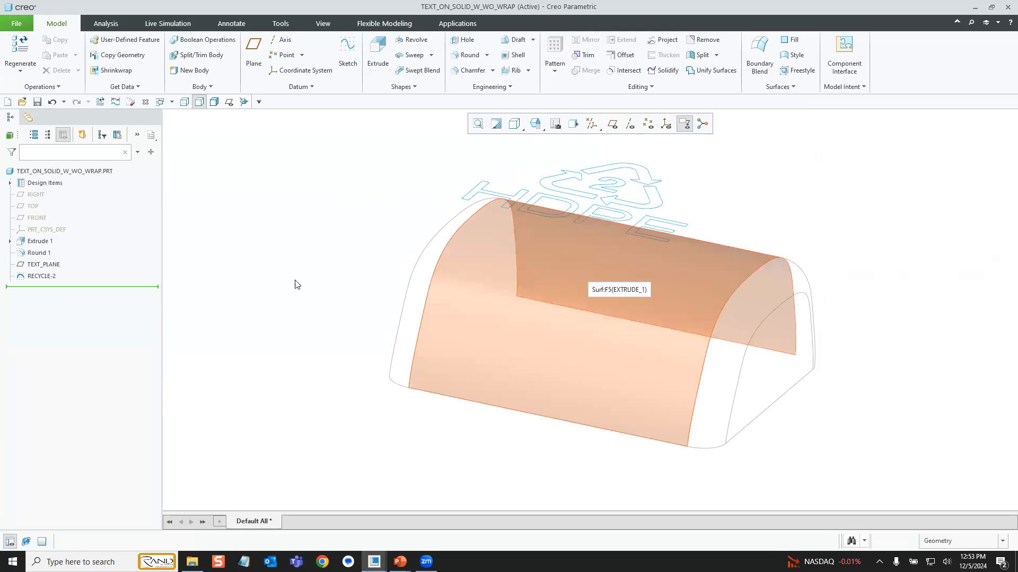
Wrap the RECYCLE-2 sketch onto Body 1 with its origin at Center.
{"action": "left_click", "coordinate": [43, 276]}
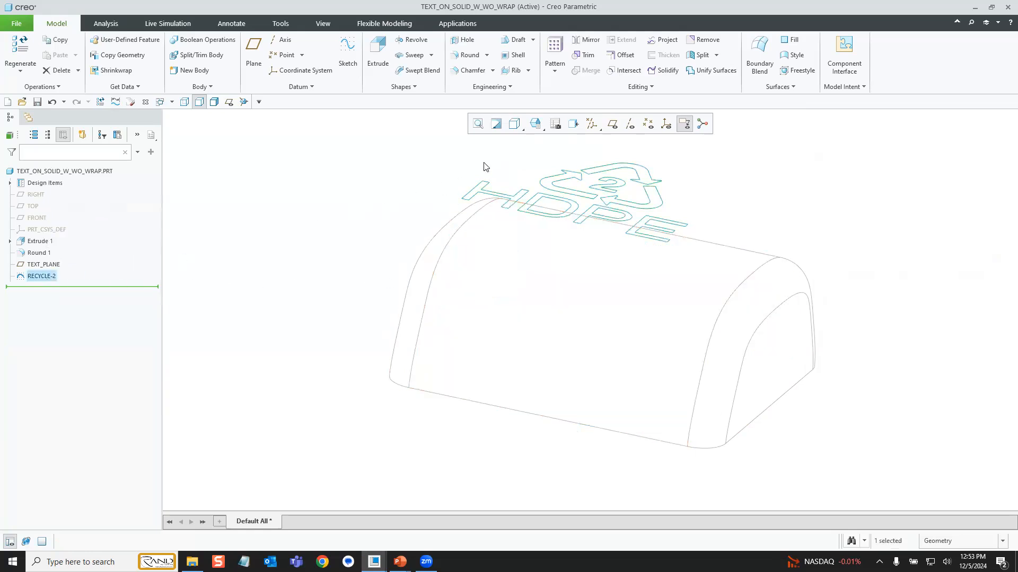
{"action": "left_click", "coordinate": [652, 88]}
{"action": "left_click", "coordinate": [647, 102]}
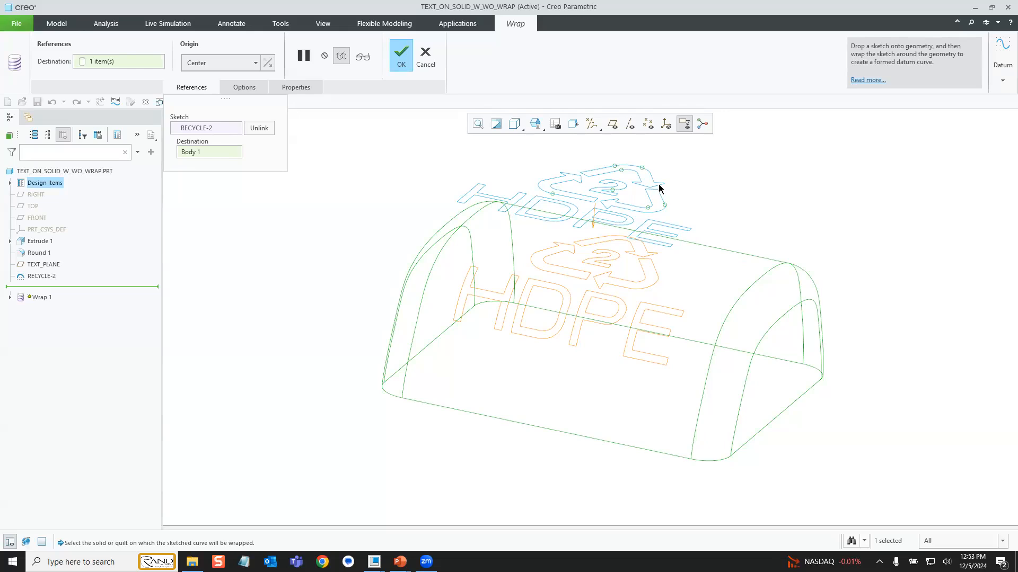
{"action": "left_click", "coordinate": [401, 55]}
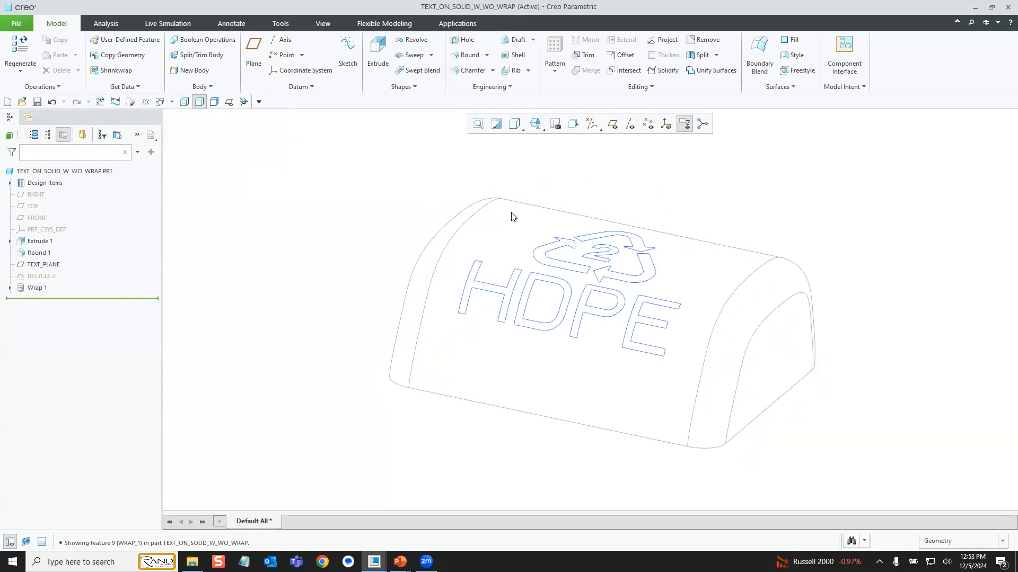
Start an offset of the large curved face beneath the wrapped text and set its type to With Draft.
{"action": "left_click", "coordinate": [684, 263]}
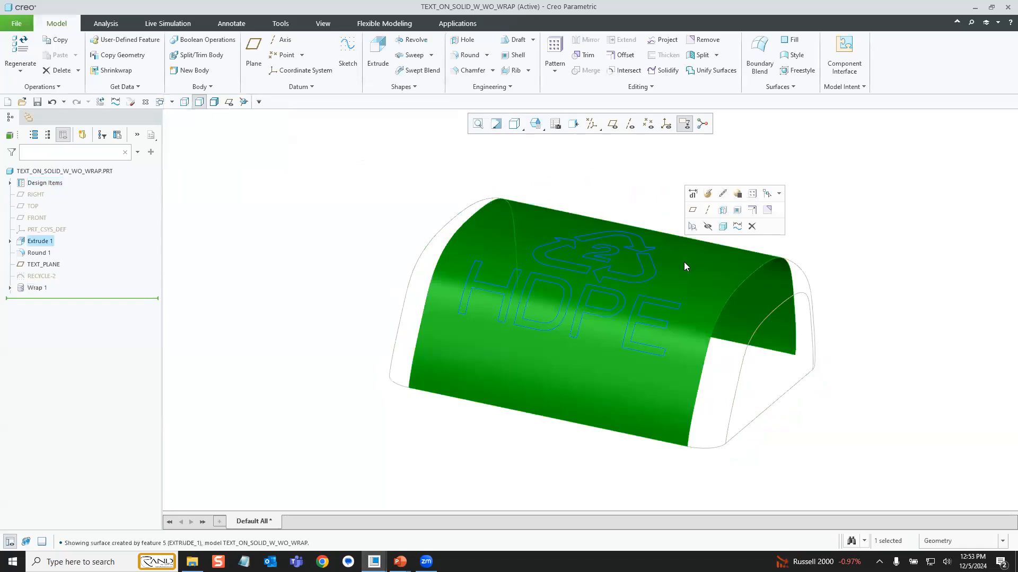
{"action": "left_click", "coordinate": [751, 210]}
{"action": "left_click", "coordinate": [180, 74]}
{"action": "left_click", "coordinate": [156, 94]}
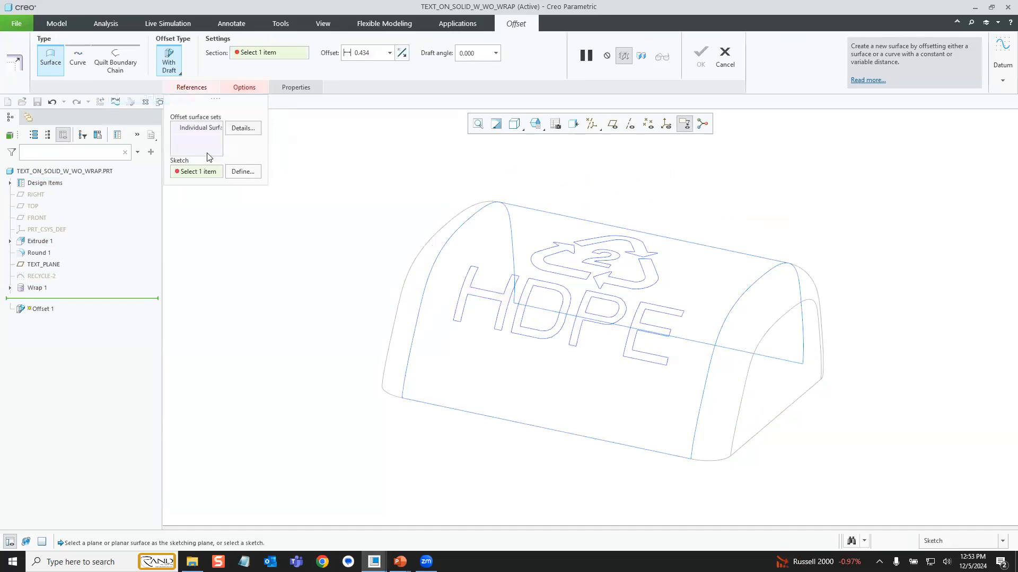
Show the datum planes and open the offset's sketch on TEXT_PLANE with the default orientation.
{"action": "left_click", "coordinate": [243, 172]}
{"action": "left_click", "coordinate": [612, 125]}
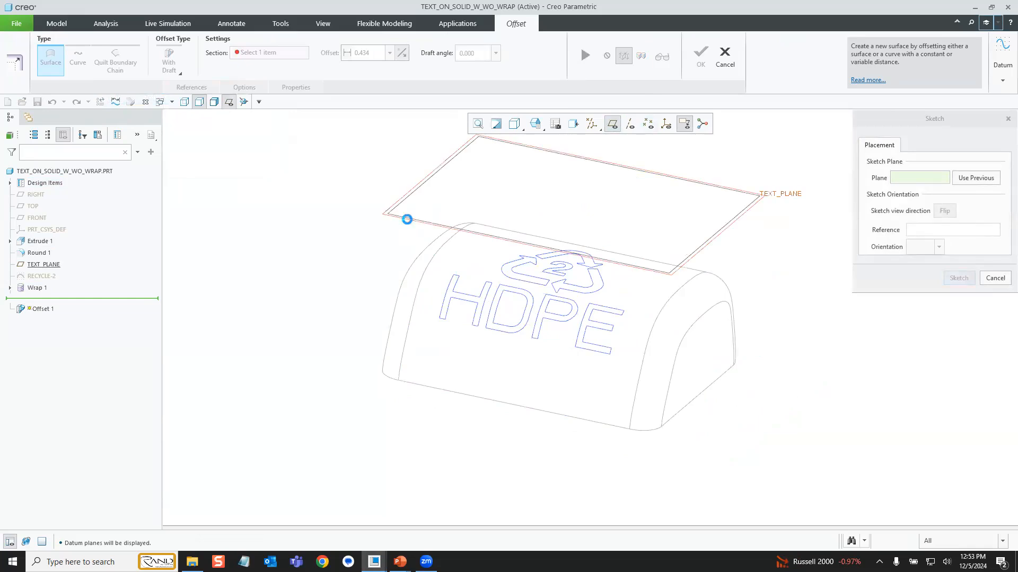
{"action": "left_click", "coordinate": [406, 218]}
{"action": "left_click", "coordinate": [957, 279]}
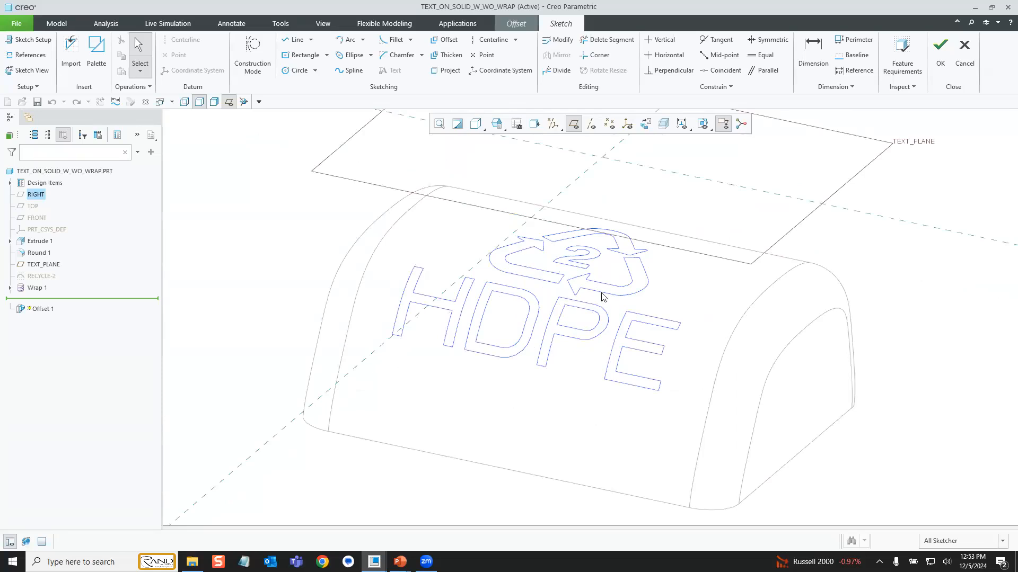
Project all curves of the Wrap 1 feature into the offset's section on TEXT_PLANE and finish the sketch.
{"action": "left_click", "coordinate": [444, 72]}
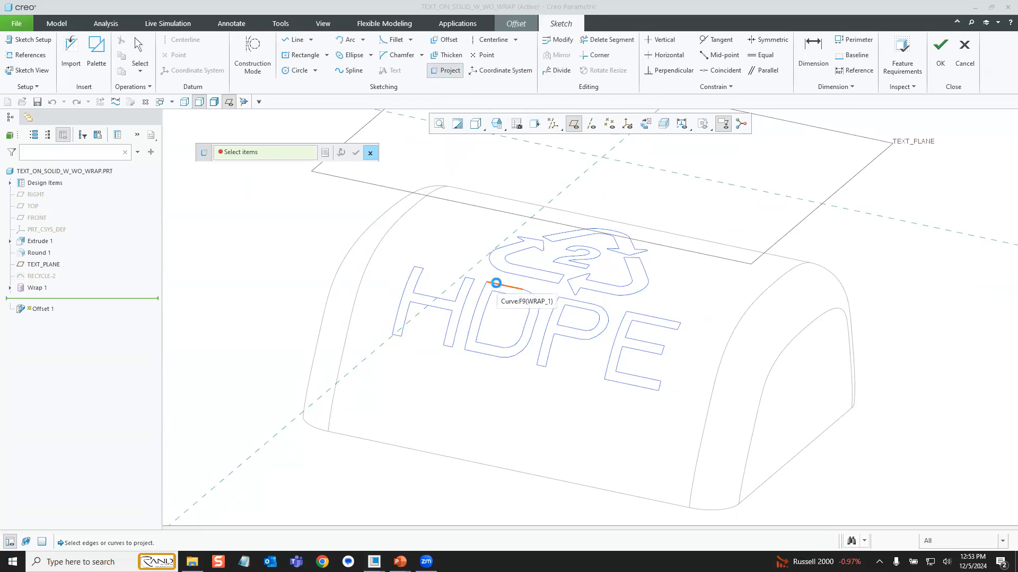
{"action": "left_click", "coordinate": [497, 286]}
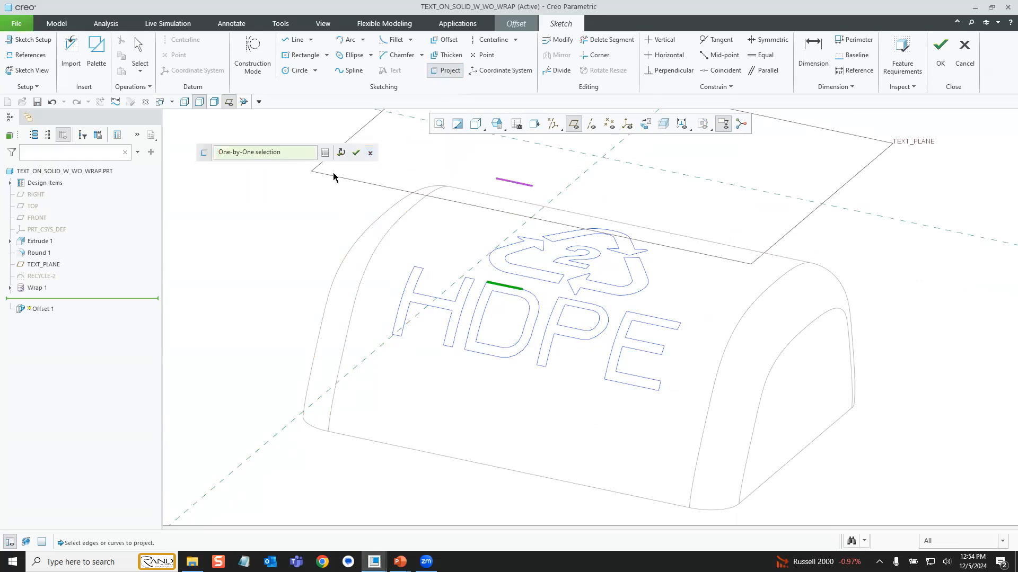
{"action": "left_click", "coordinate": [325, 153]}
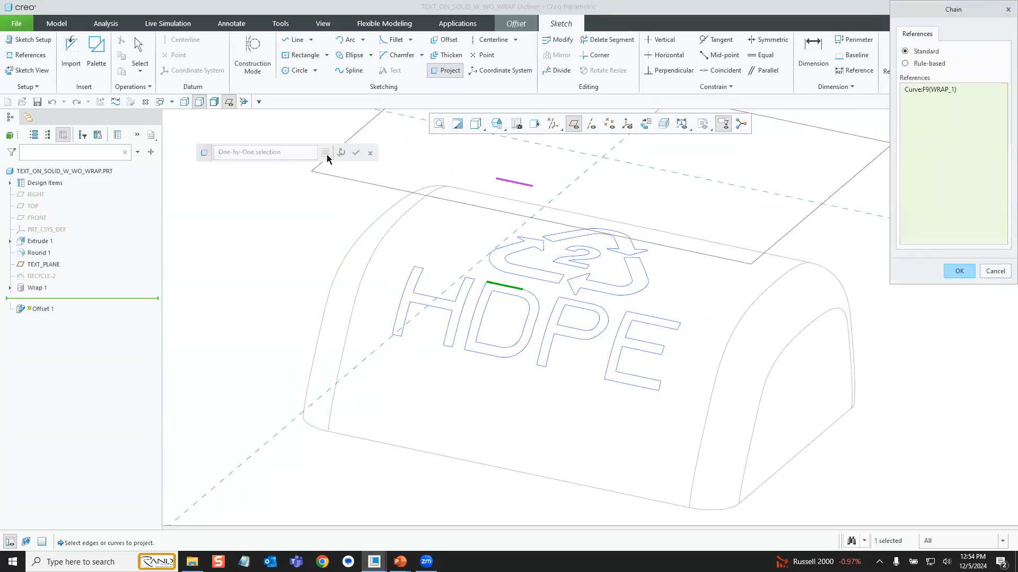
{"action": "left_click", "coordinate": [916, 65]}
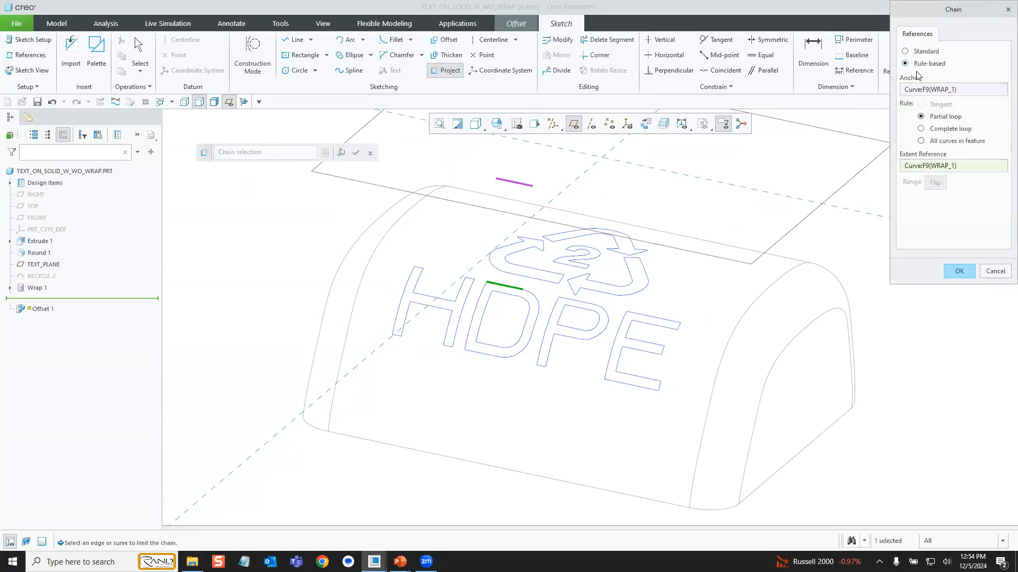
{"action": "left_click", "coordinate": [938, 141]}
{"action": "left_click", "coordinate": [959, 273]}
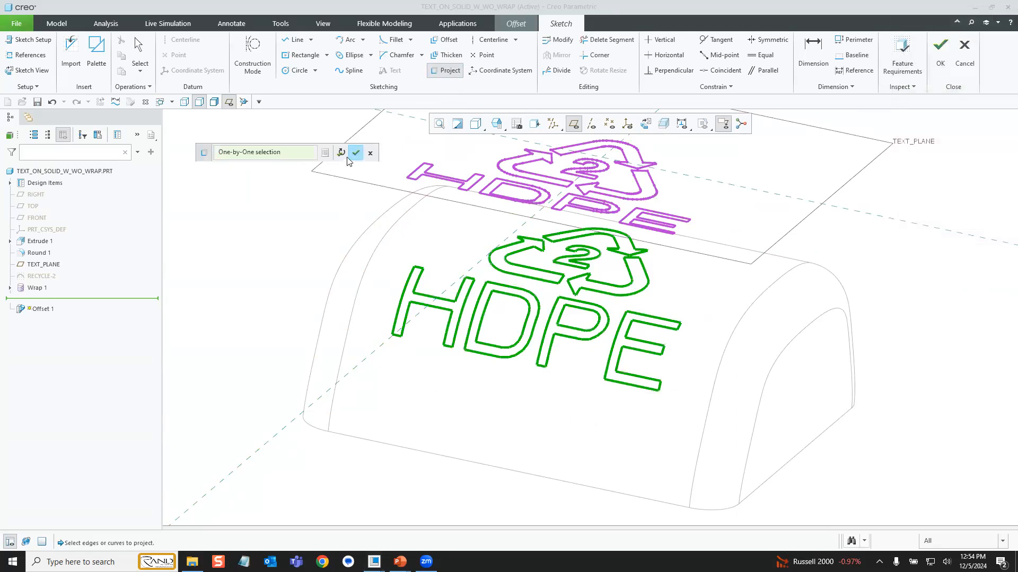
{"action": "left_click", "coordinate": [355, 153]}
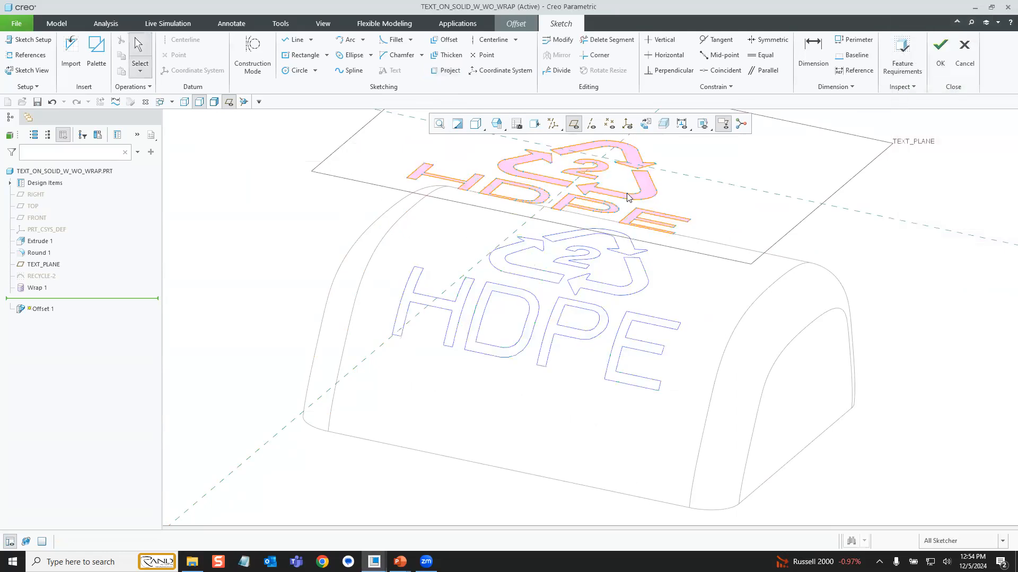
{"action": "left_click", "coordinate": [645, 124]}
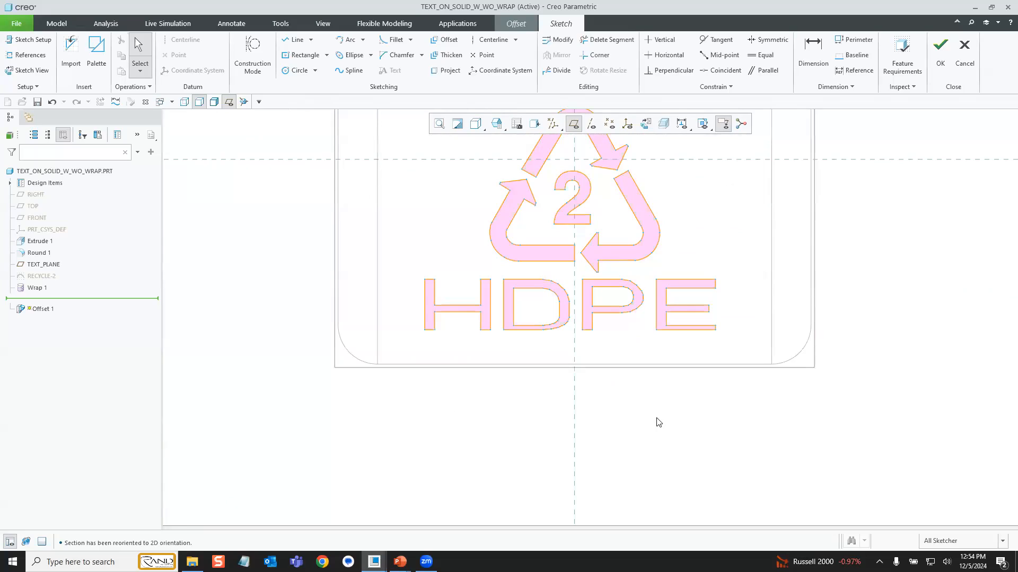
{"action": "scroll", "coordinate": [507, 416], "scroll_direction": "up", "scroll_amount": 1}
{"action": "mouse_move", "coordinate": [512, 366]}
{"action": "middle_mouse_down"}
{"action": "mouse_move", "coordinate": [477, 352]}
{"action": "mouse_move", "coordinate": [484, 341]}
{"action": "mouse_move", "coordinate": [469, 326]}
{"action": "middle_mouse_up"}
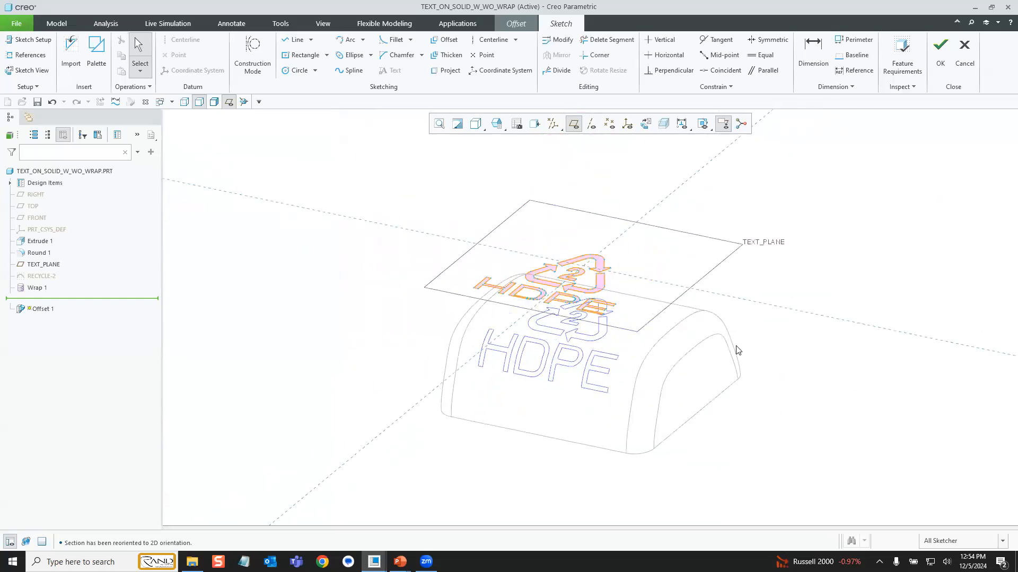
{"action": "left_click", "coordinate": [940, 48]}
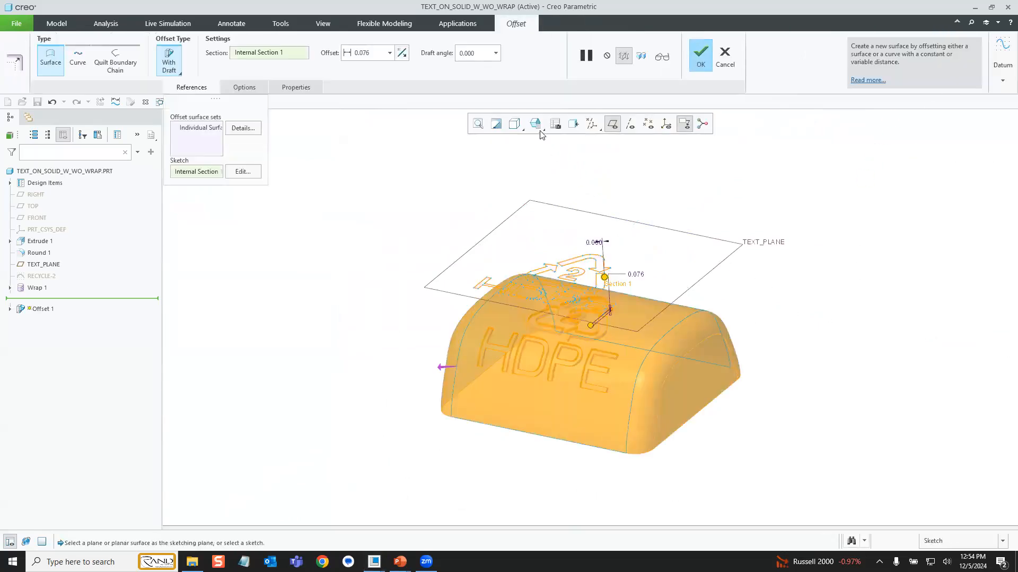
Reverse the offset direction so the text is recessed into the solid, and complete the With Draft offset.
{"action": "left_click", "coordinate": [536, 125]}
{"action": "left_click", "coordinate": [529, 209]}
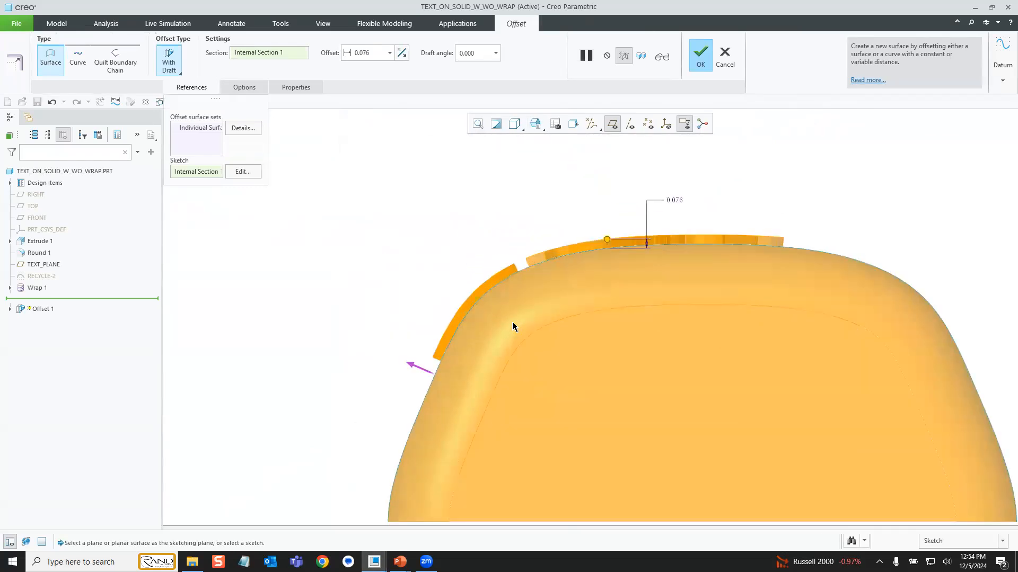
{"action": "left_click", "coordinate": [413, 363]}
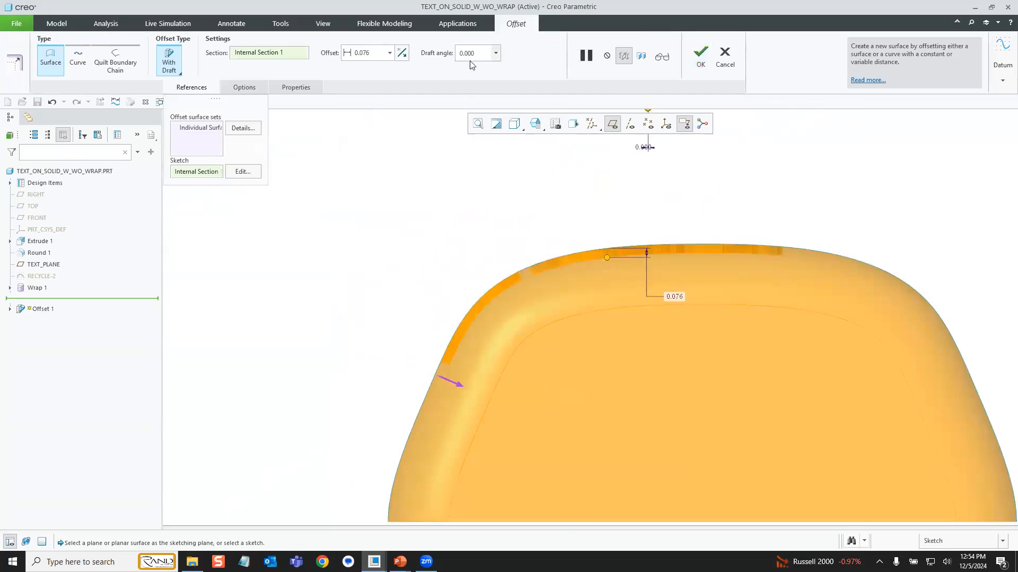
{"action": "left_click", "coordinate": [701, 61]}
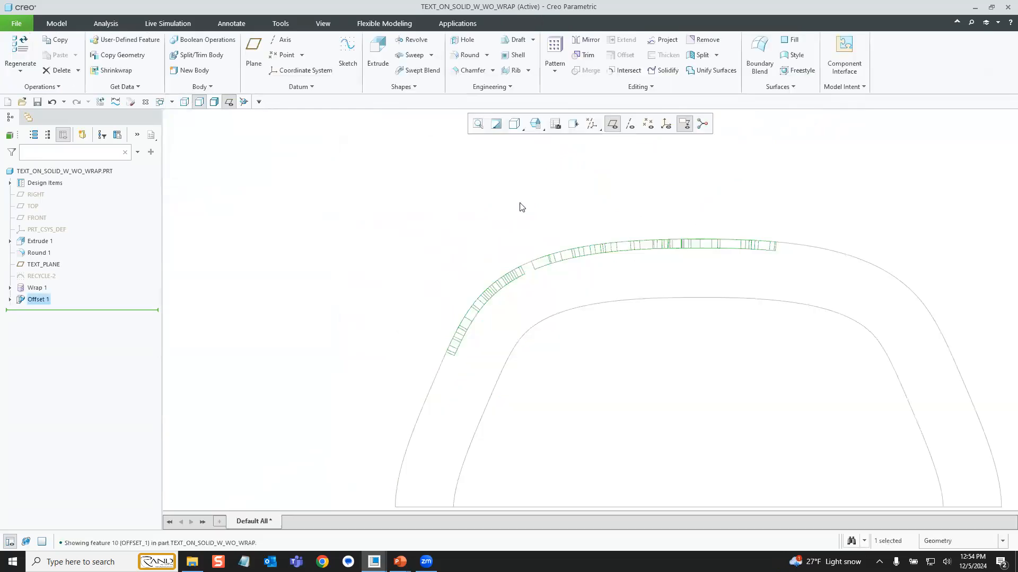
{"action": "left_click", "coordinate": [475, 254]}
{"action": "scroll", "coordinate": [475, 253], "scroll_direction": "up", "scroll_amount": 5}
{"action": "key", "text": "ctrl+d"}
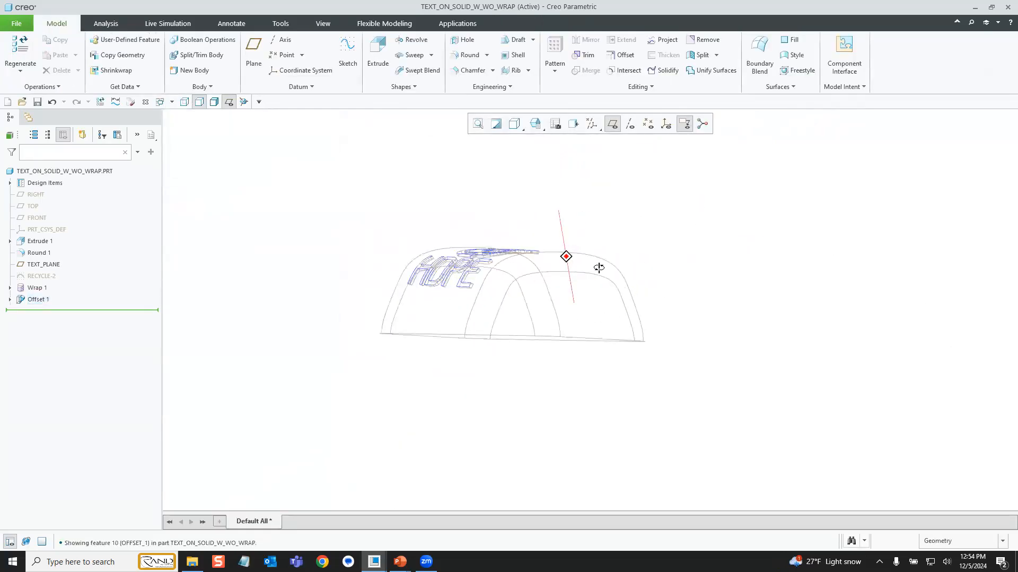
Hide the datum planes and the Wrap 1 curves, and display the model shaded with edges.
{"action": "left_click", "coordinate": [612, 123]}
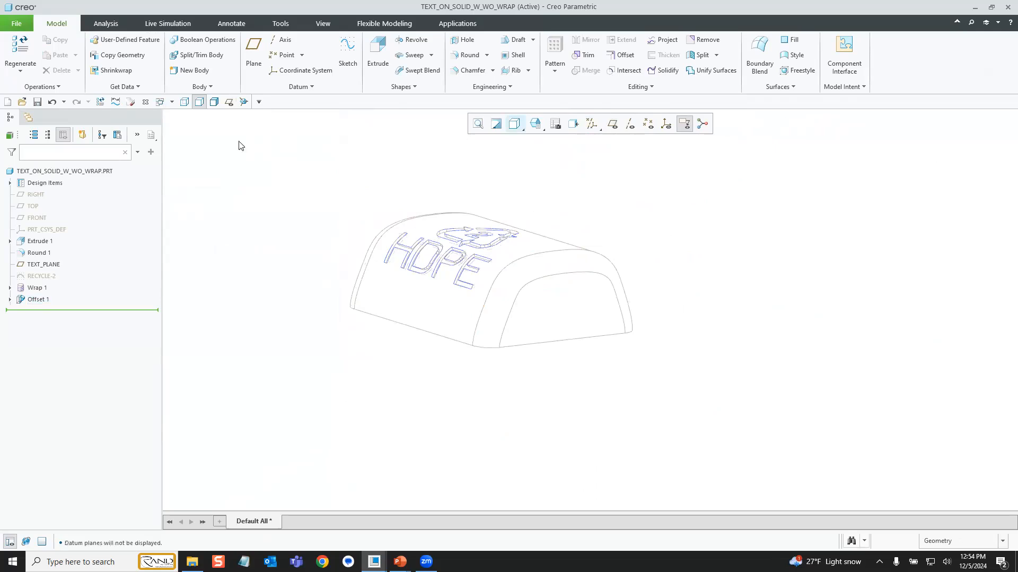
{"action": "left_click", "coordinate": [214, 102]}
{"action": "left_click", "coordinate": [38, 293]}
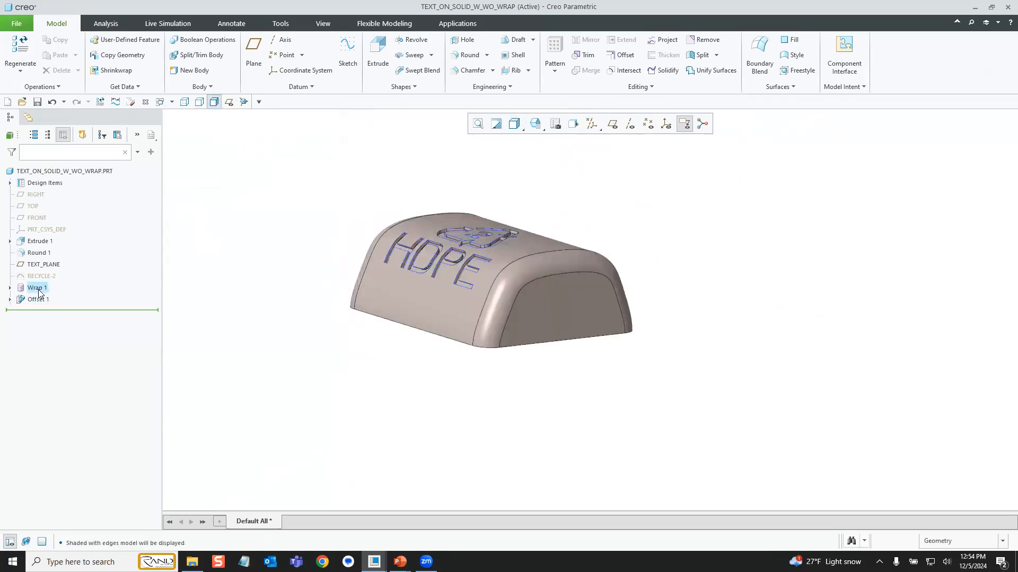
{"action": "left_click", "coordinate": [63, 257]}
{"action": "scroll", "coordinate": [267, 253], "scroll_direction": "up", "scroll_amount": 3}
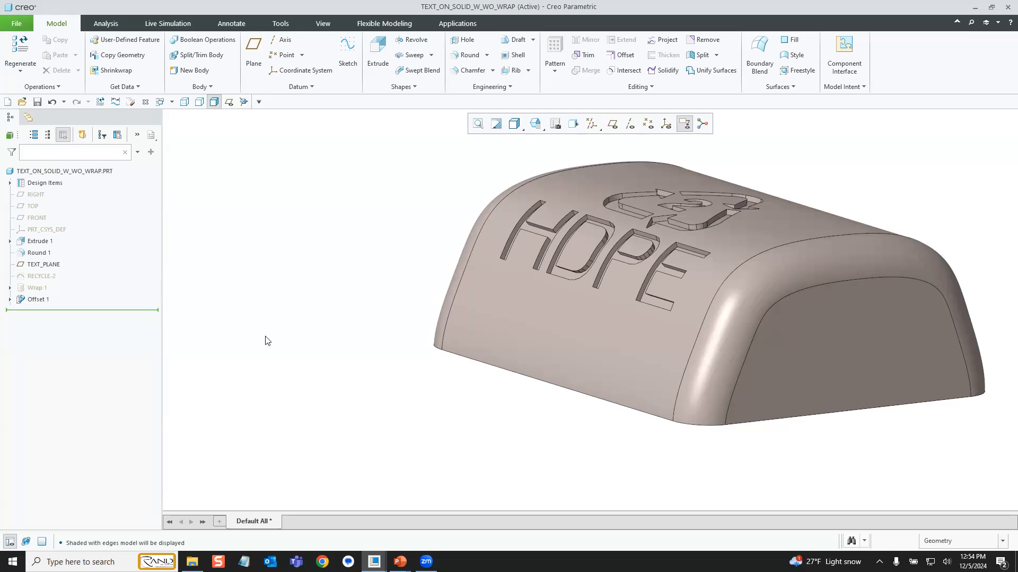
{"action": "scroll", "coordinate": [274, 360], "scroll_direction": "down", "scroll_amount": 2}
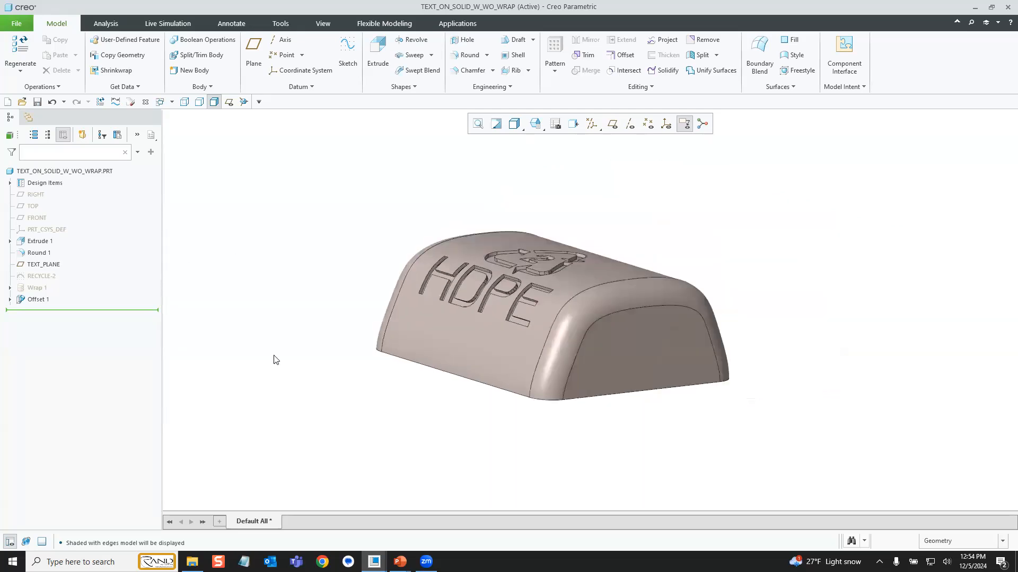
Switch to the EXP_W_DRAFT_VOLUME_BUTTON part and start an offset of its swept surface with the type With Draft.
{"action": "left_click", "coordinate": [145, 102]}
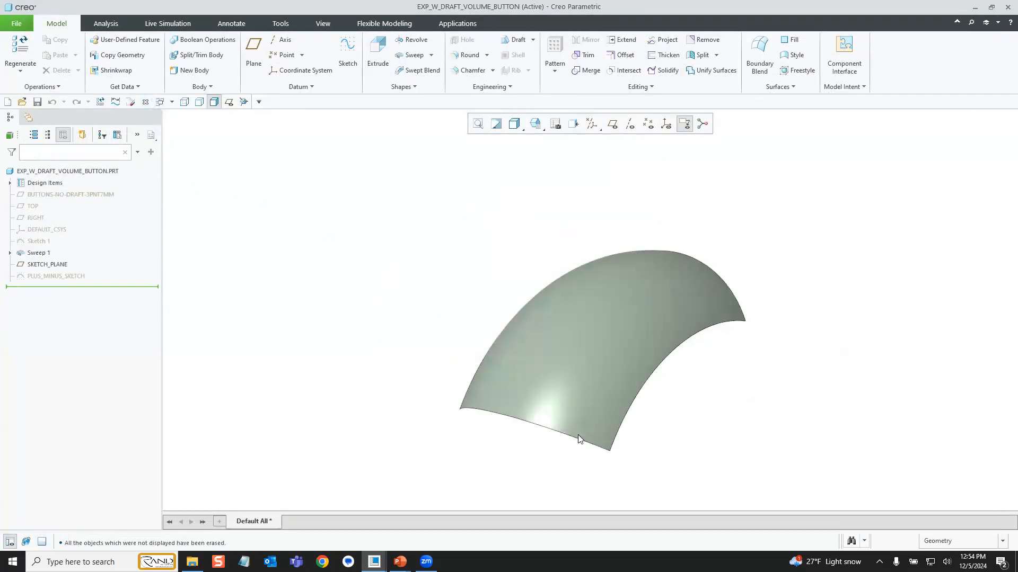
{"action": "scroll", "coordinate": [726, 484], "scroll_direction": "up", "scroll_amount": 1}
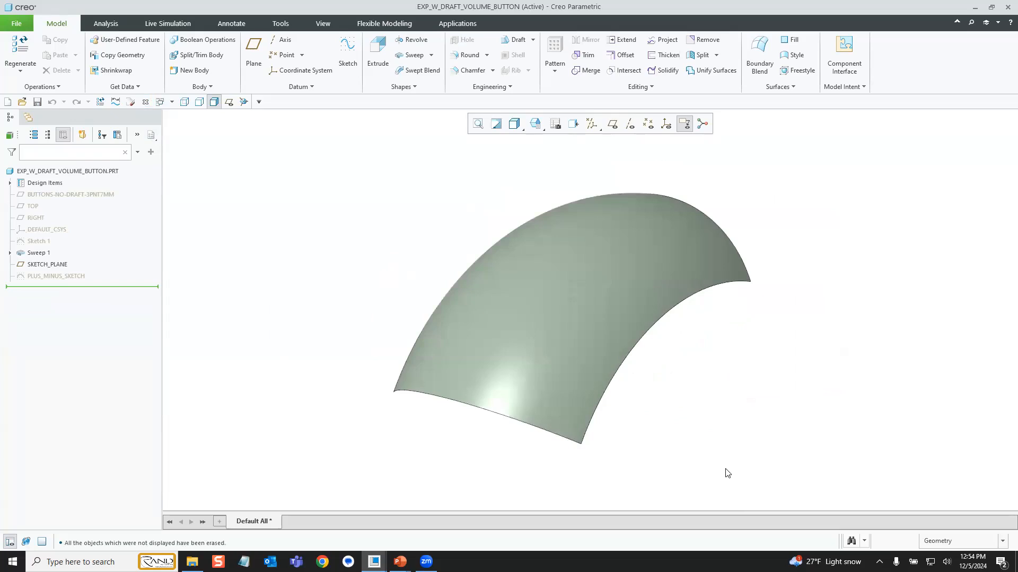
{"action": "left_click", "coordinate": [591, 261]}
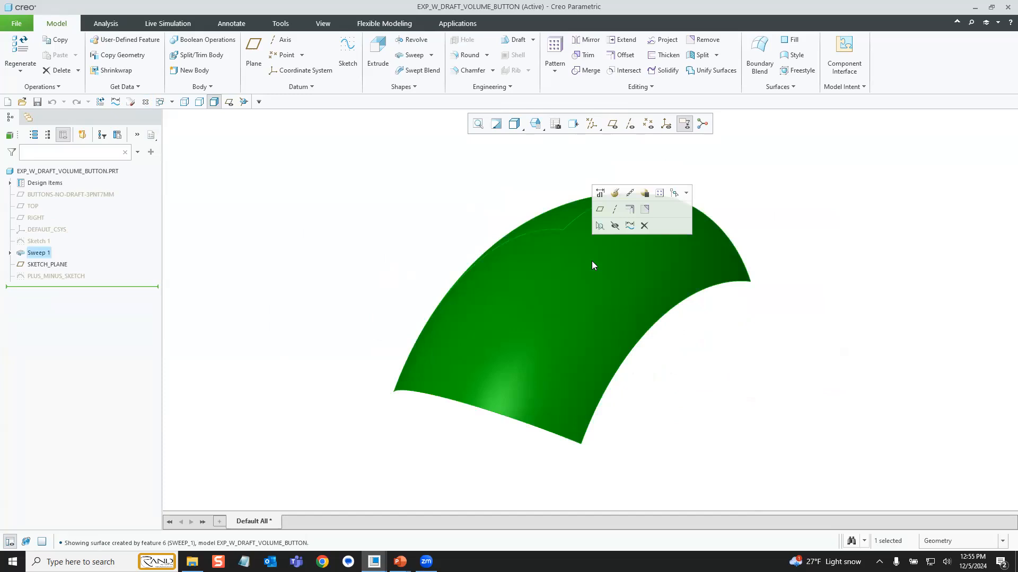
{"action": "left_click", "coordinate": [630, 209]}
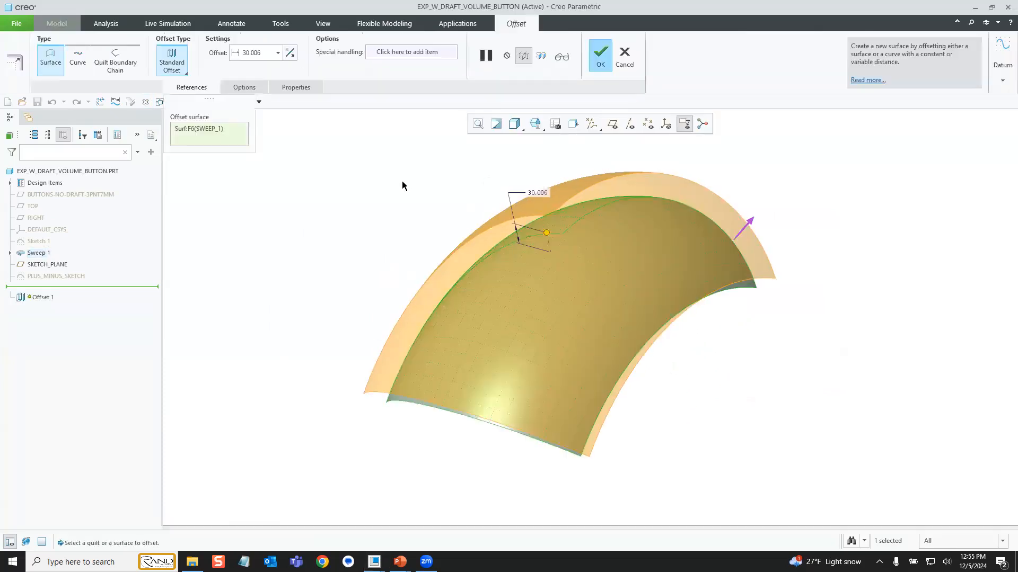
{"action": "left_click", "coordinate": [242, 88]}
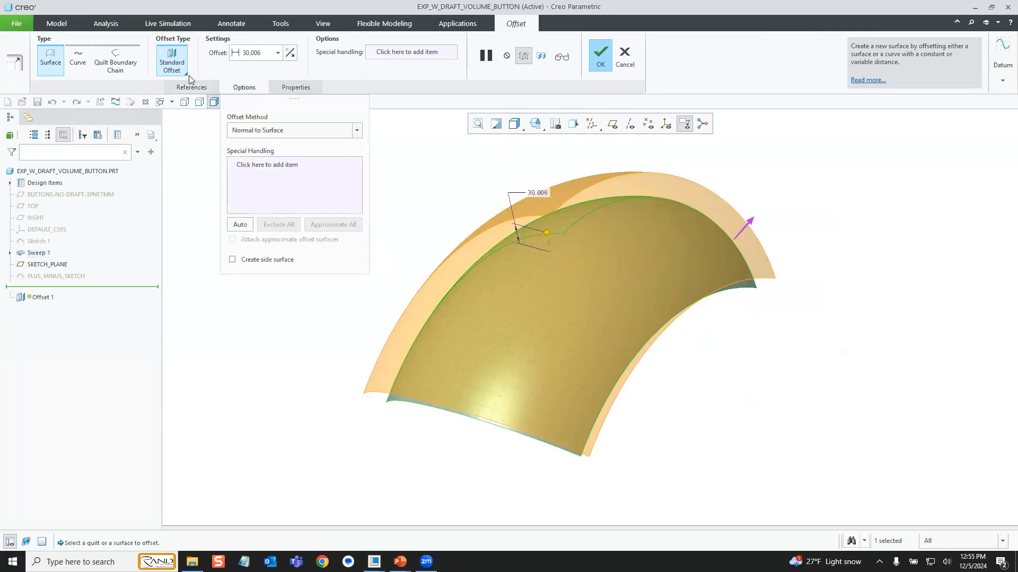
{"action": "left_click", "coordinate": [173, 66]}
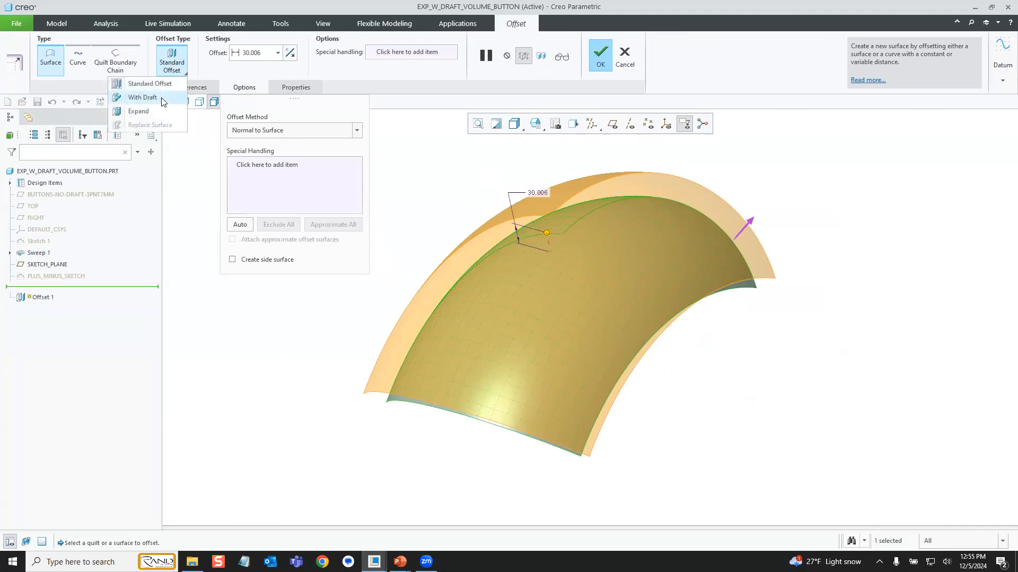
{"action": "left_click", "coordinate": [162, 102]}
{"action": "left_click", "coordinate": [242, 88]}
{"action": "left_click", "coordinate": [242, 88]}
{"action": "left_click", "coordinate": [186, 89]}
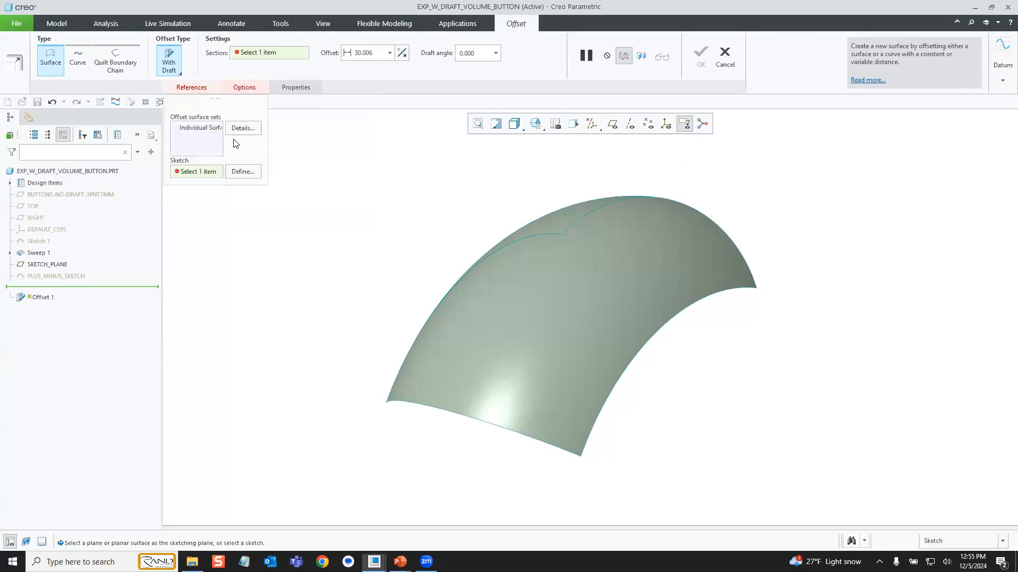
Show the datum planes and open the offset's section sketch on SKETCH_PLANE, oriented parallel to the screen.
{"action": "left_click", "coordinate": [243, 172]}
{"action": "left_click", "coordinate": [613, 123]}
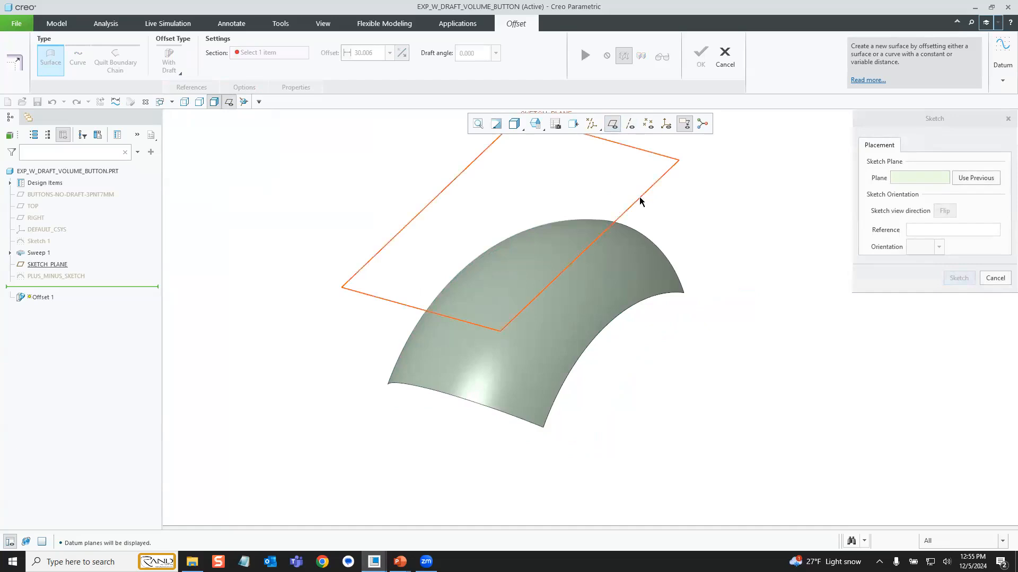
{"action": "left_click", "coordinate": [640, 200]}
{"action": "left_click", "coordinate": [958, 278]}
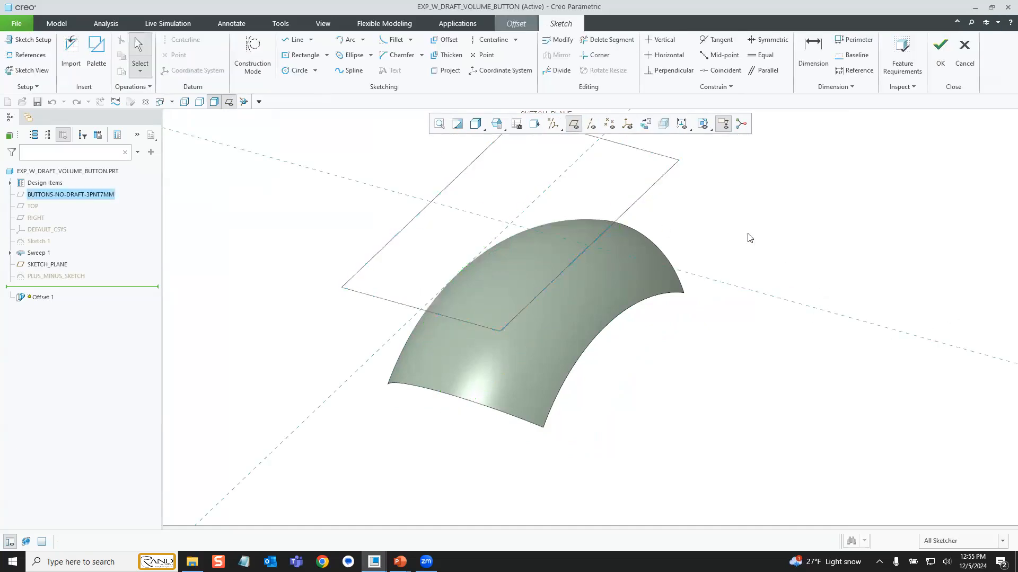
{"action": "left_click", "coordinate": [645, 124]}
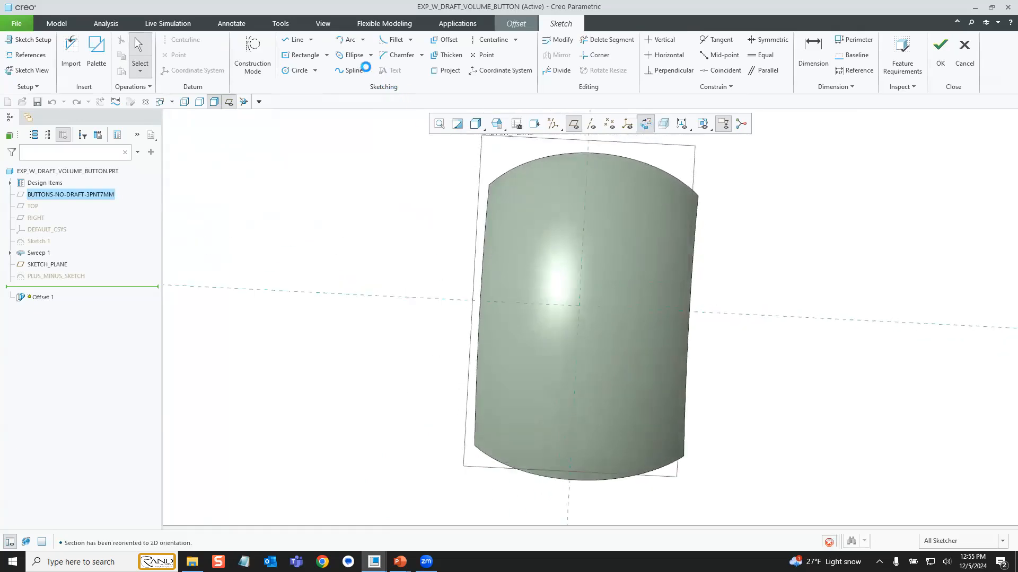
Sketch a center-and-axis ellipse centred on the reference intersection with one axis along the vertical reference, and finish the section.
{"action": "left_click", "coordinate": [370, 56]}
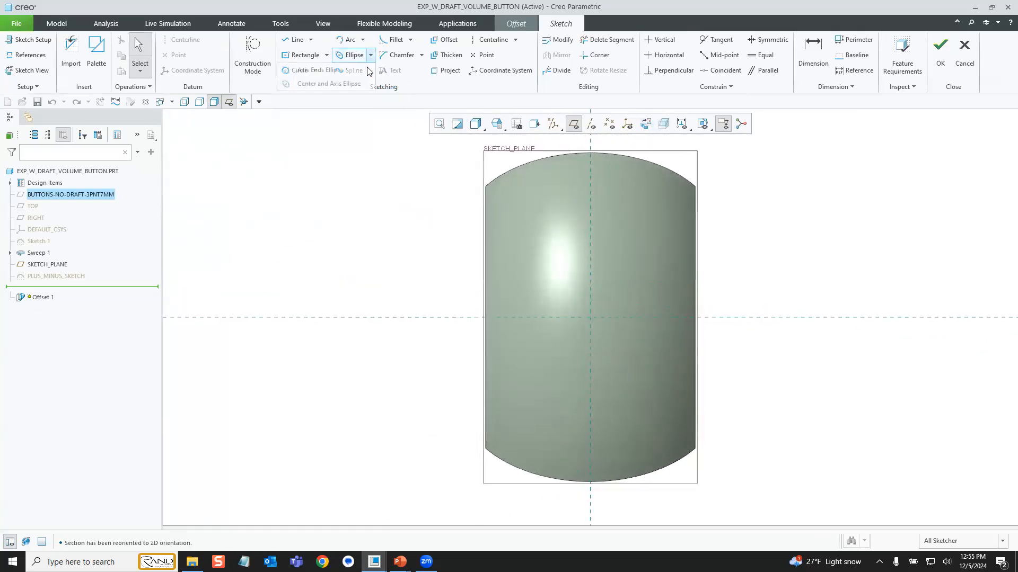
{"action": "left_click", "coordinate": [350, 83]}
{"action": "left_click", "coordinate": [589, 318]}
{"action": "left_click", "coordinate": [592, 213]}
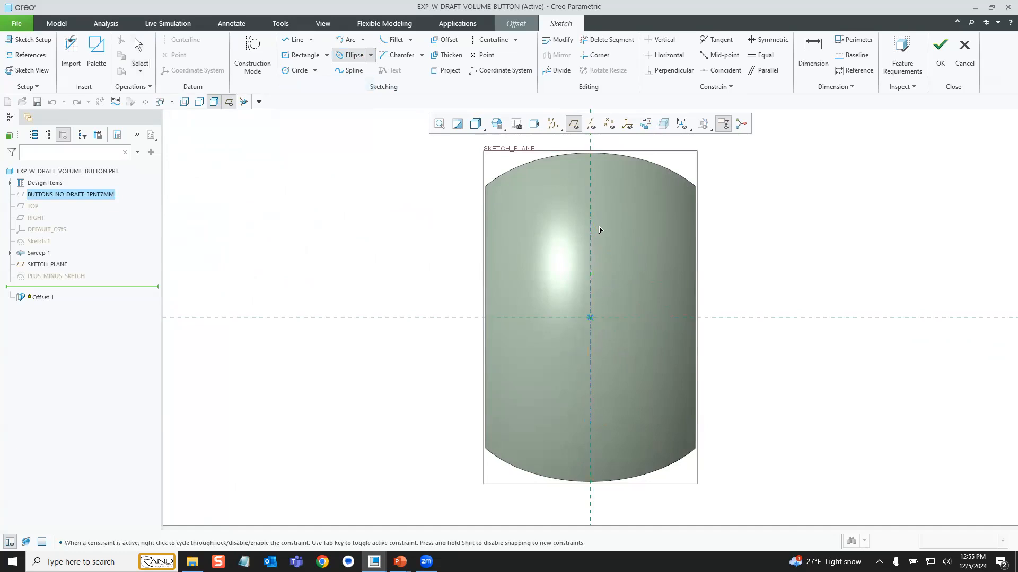
{"action": "left_click", "coordinate": [651, 256]}
{"action": "left_click", "coordinate": [941, 49]}
{"action": "middle_click_drag", "start_coordinate": [610, 286], "coordinate": [584, 249]}
{"action": "scroll", "coordinate": [695, 401], "scroll_direction": "up", "scroll_amount": 2}
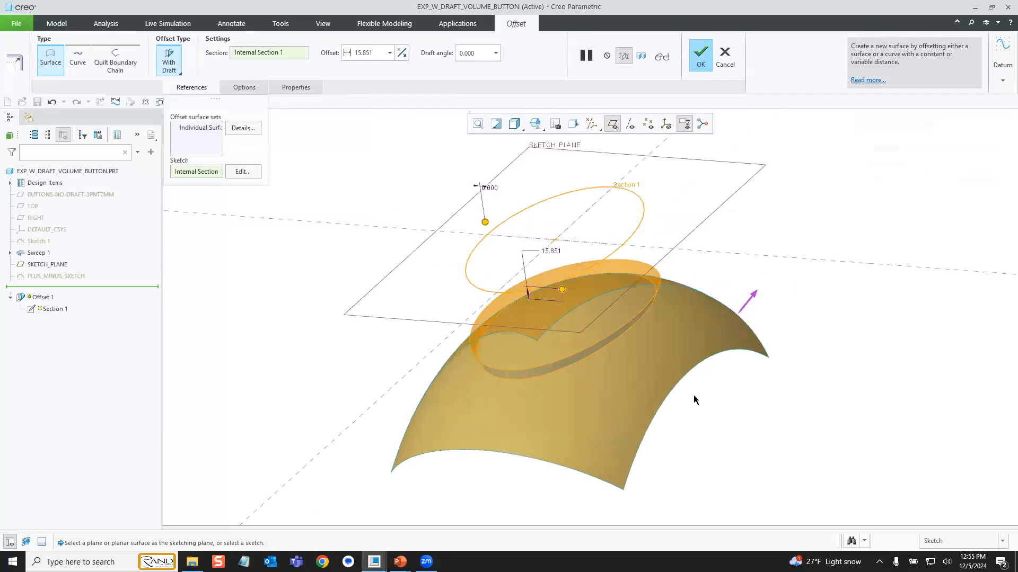
Set the offset's draft angle to 30 and its side surface profile to Tangent, and complete the feature.
{"action": "left_click", "coordinate": [255, 89]}
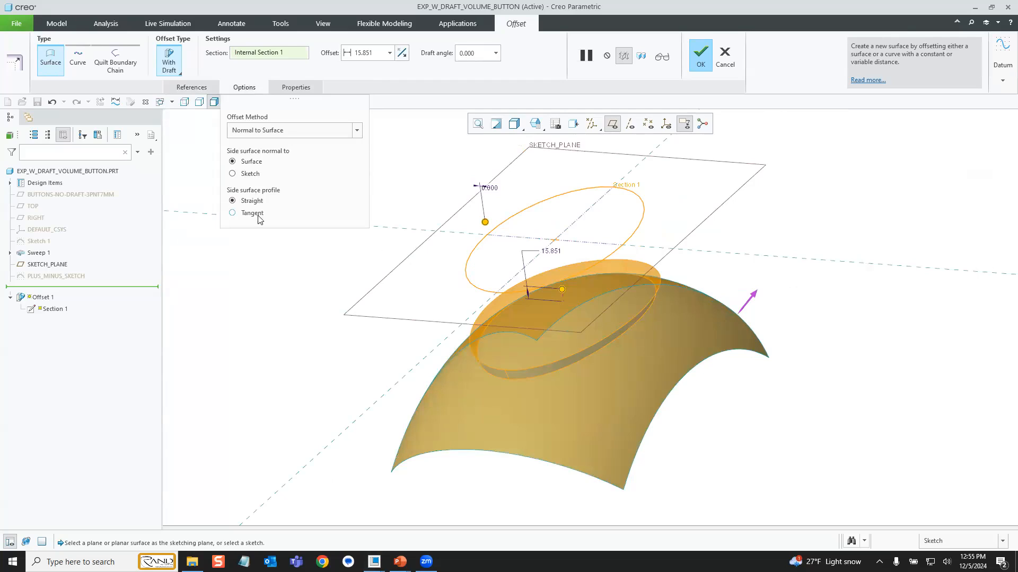
{"action": "left_click", "coordinate": [484, 53]}
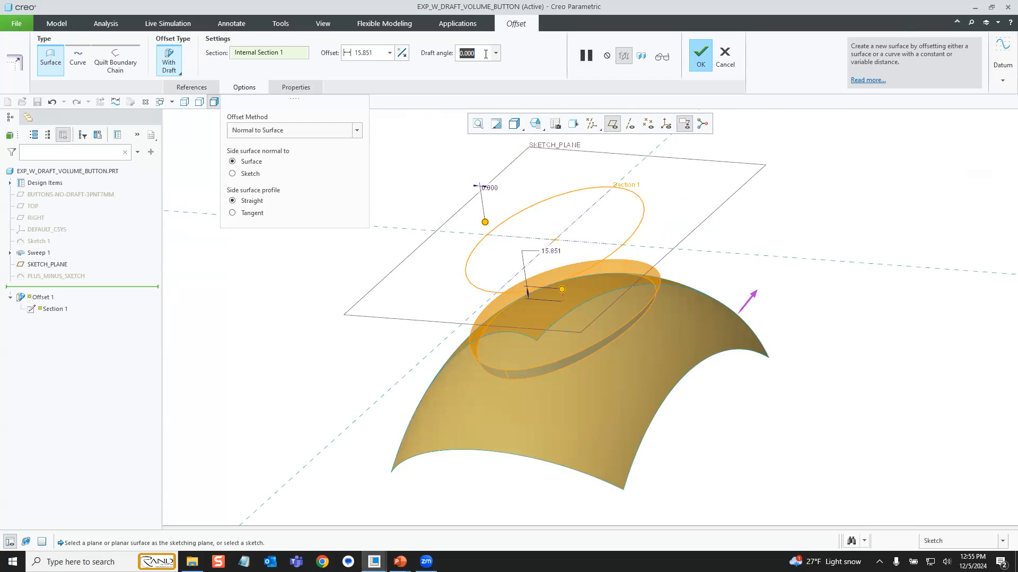
{"action": "type", "text": "30"}
{"action": "key", "text": "Return"}
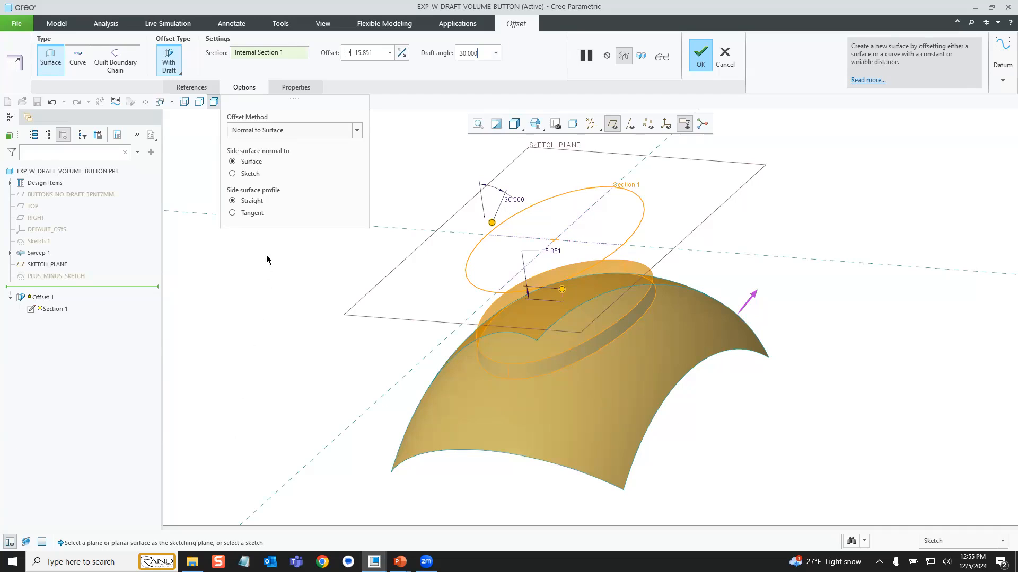
{"action": "left_click", "coordinate": [253, 213]}
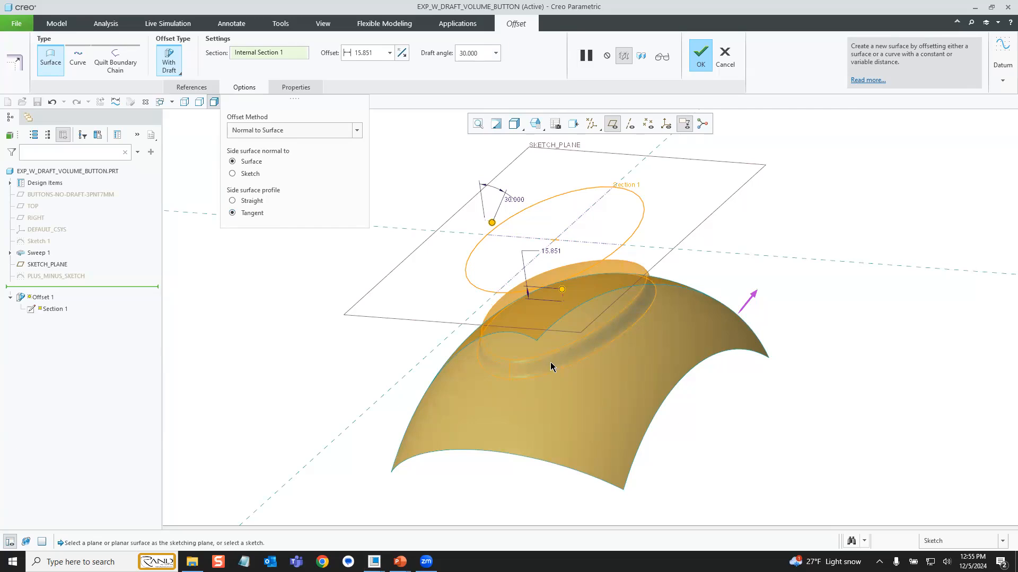
{"action": "left_click", "coordinate": [702, 55]}
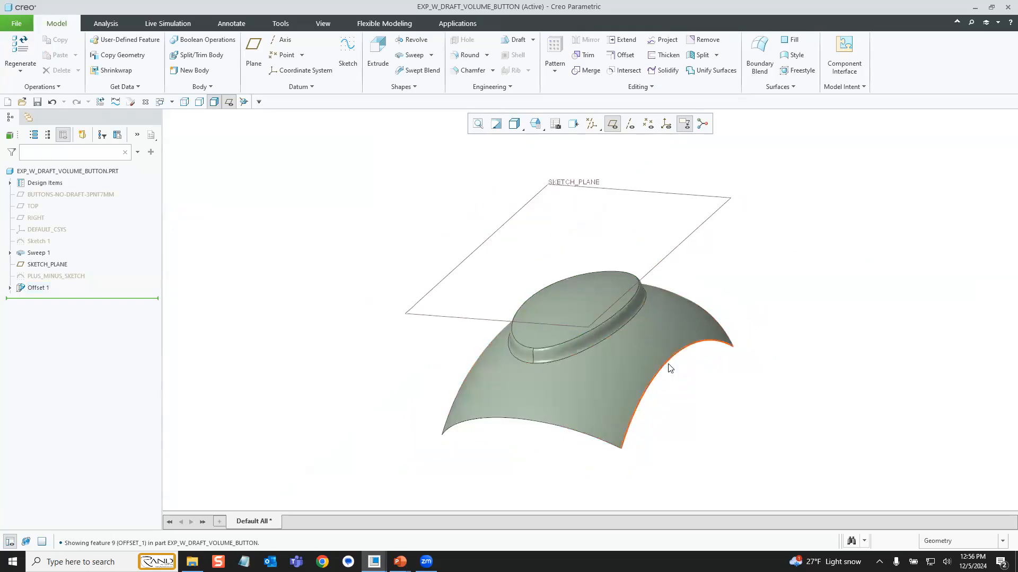
Show the hidden PLUS_MINUS_SKETCH above the elliptical button.
{"action": "middle_click_drag", "start_coordinate": [656, 344], "coordinate": [656, 354]}
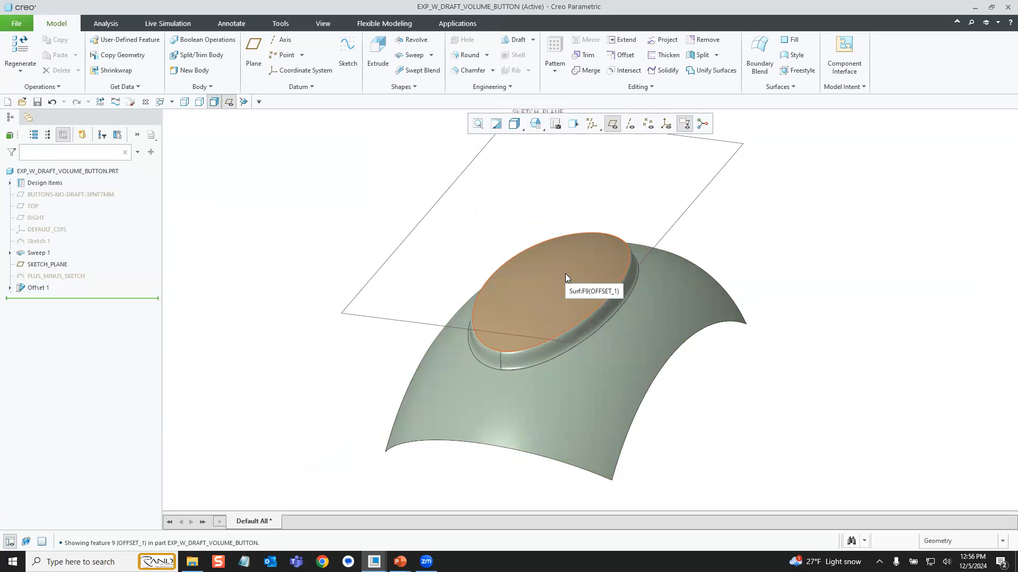
{"action": "scroll", "coordinate": [567, 314], "scroll_direction": "up", "scroll_amount": 1}
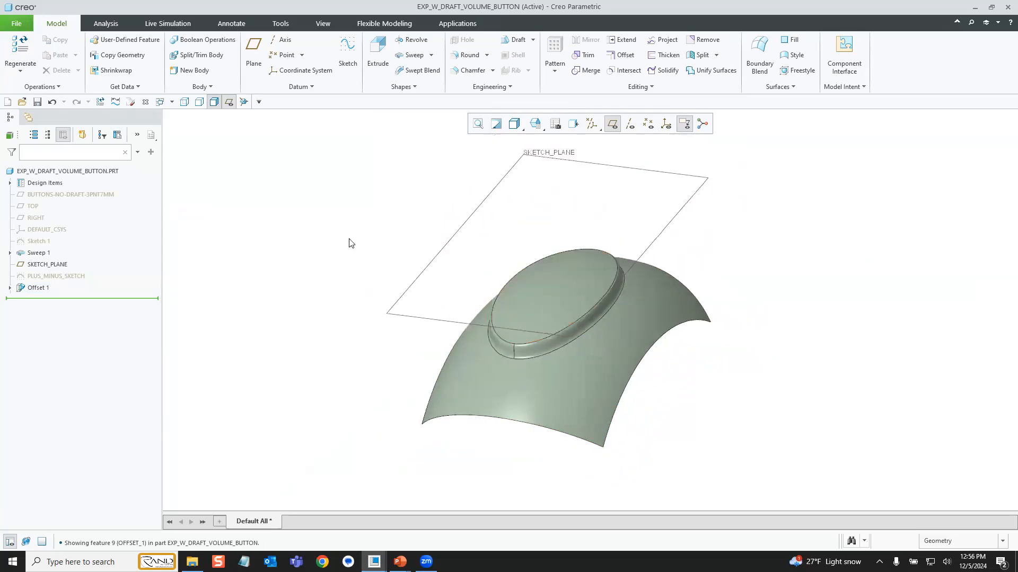
{"action": "left_click", "coordinate": [80, 277]}
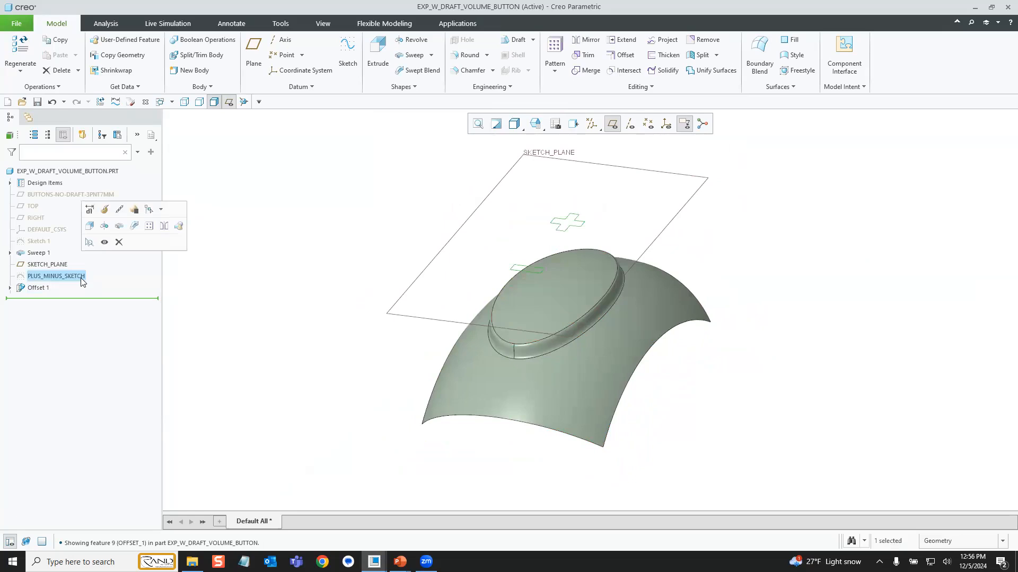
{"action": "left_click", "coordinate": [104, 242]}
{"action": "middle_click_drag", "start_coordinate": [296, 211], "coordinate": [297, 214]}
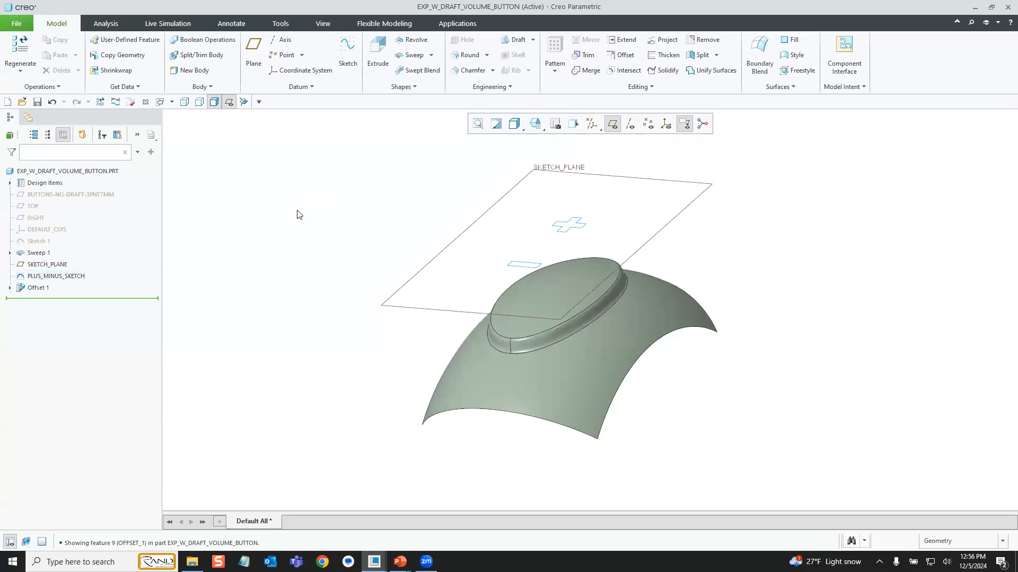
Start an offset of the button's top surface with the type Expand and limit the expand area to a sketched region.
{"action": "left_click", "coordinate": [553, 287]}
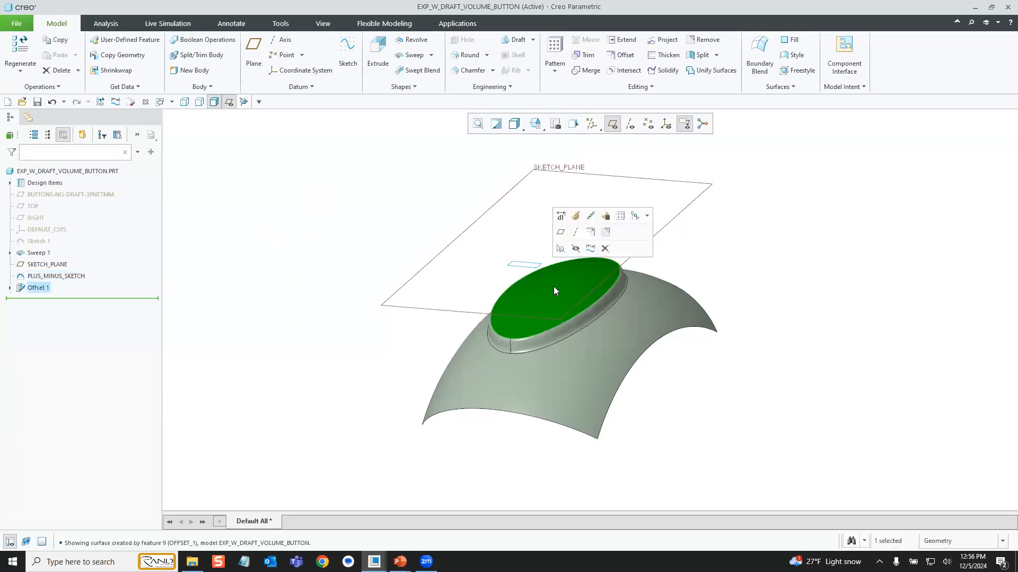
{"action": "left_click", "coordinate": [590, 231]}
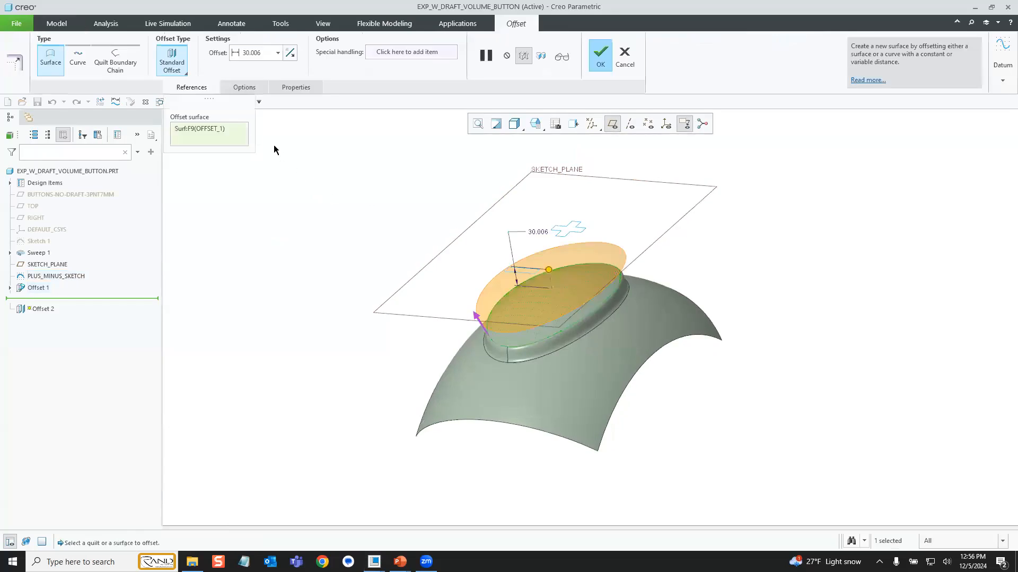
{"action": "left_click", "coordinate": [244, 89]}
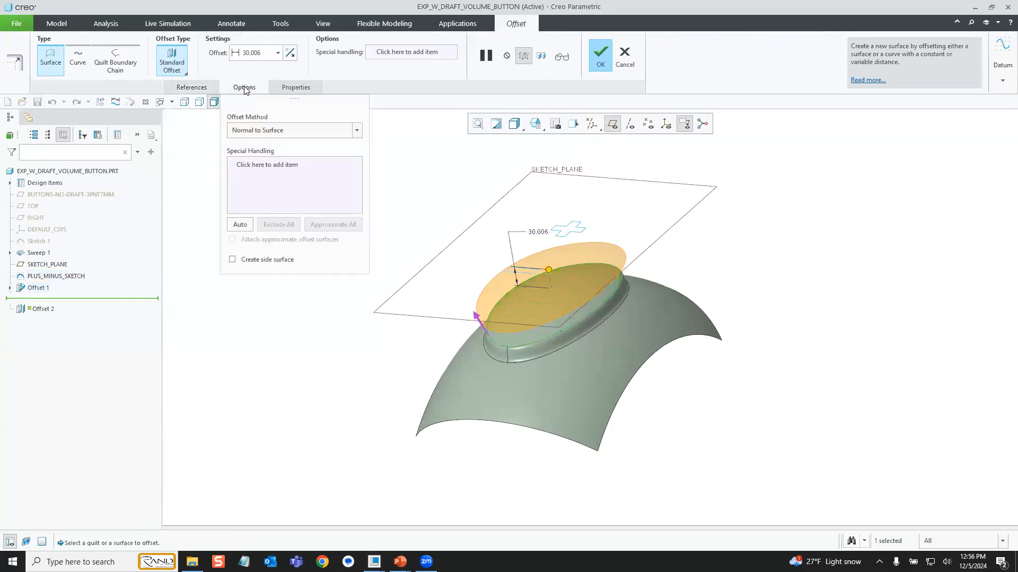
{"action": "left_click", "coordinate": [183, 62]}
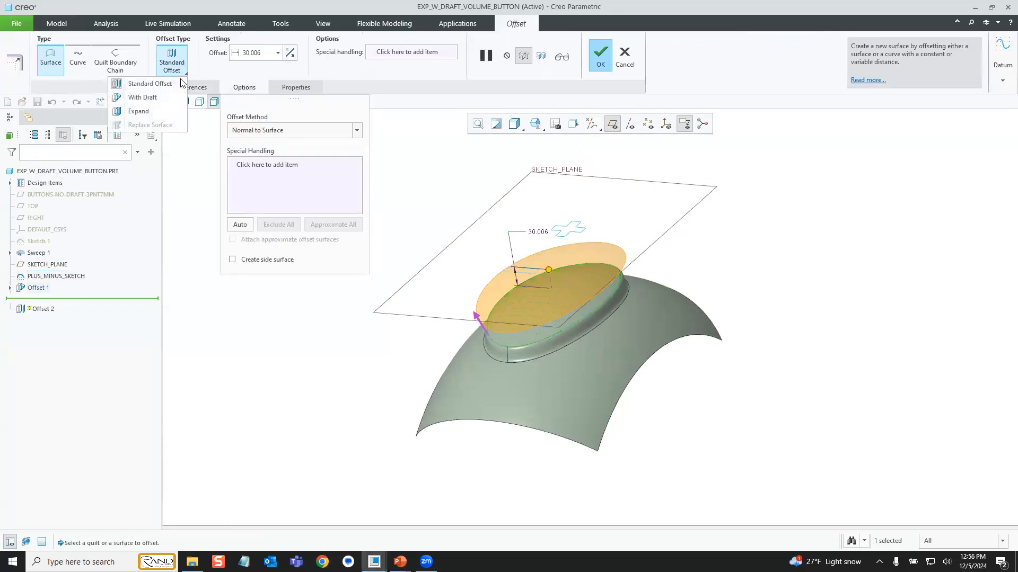
{"action": "left_click", "coordinate": [168, 111]}
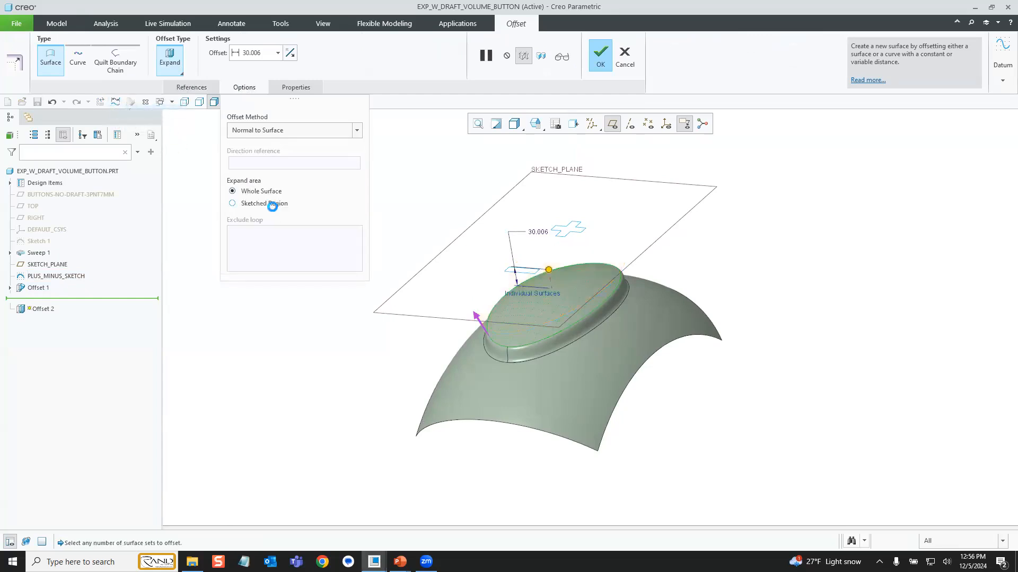
{"action": "left_click", "coordinate": [272, 205]}
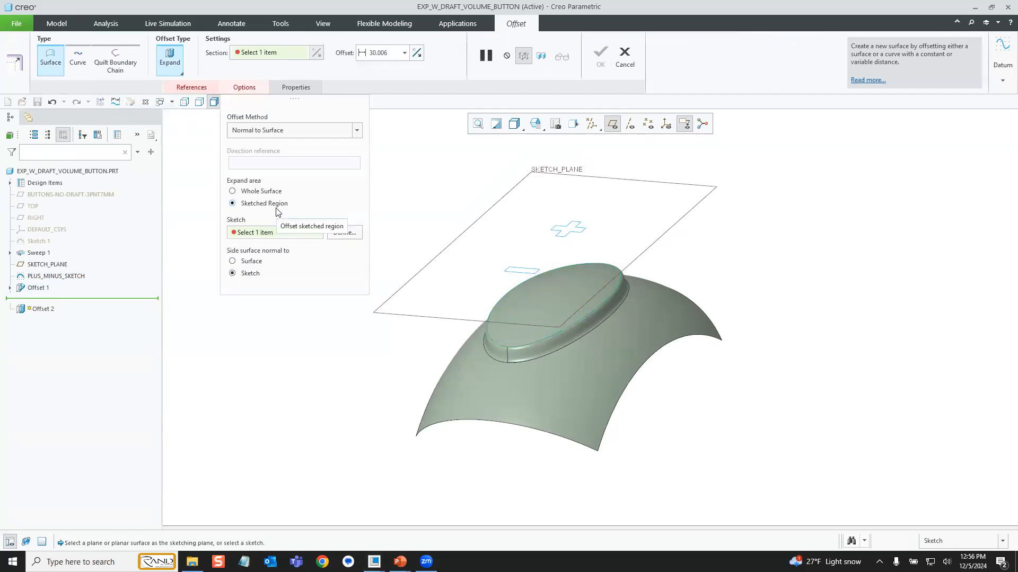
Use PLUS_MINUS_SKETCH as the offset's section, flip the offset direction into the button, and complete the feature.
{"action": "left_click", "coordinate": [565, 241]}
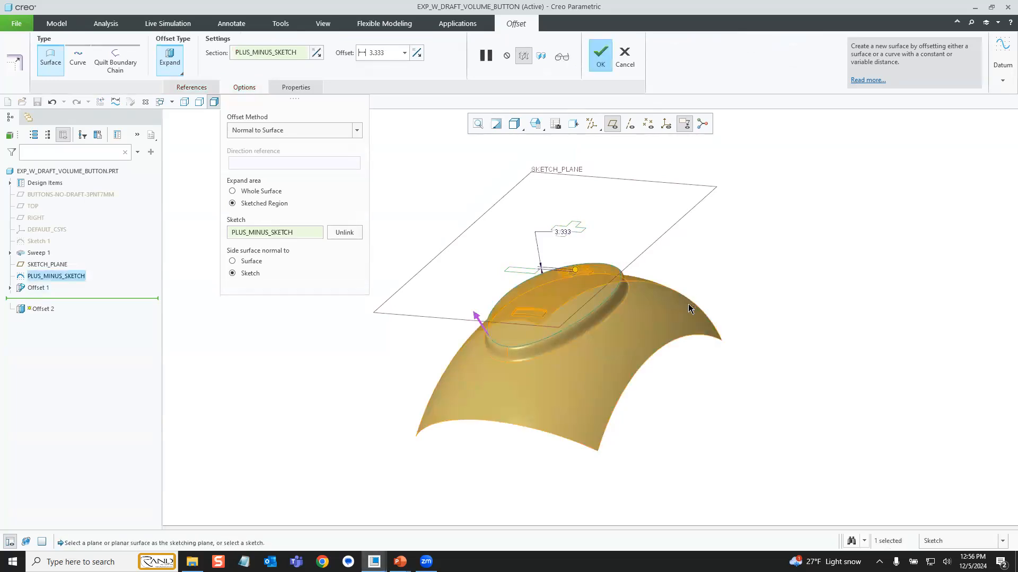
{"action": "scroll", "coordinate": [543, 338], "scroll_direction": "down", "scroll_amount": 2}
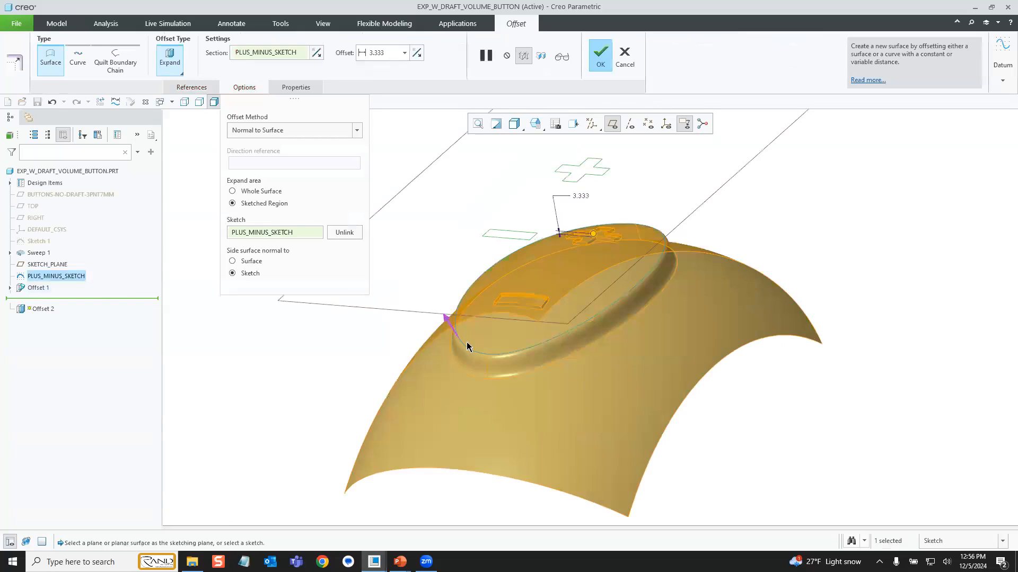
{"action": "left_click", "coordinate": [446, 321]}
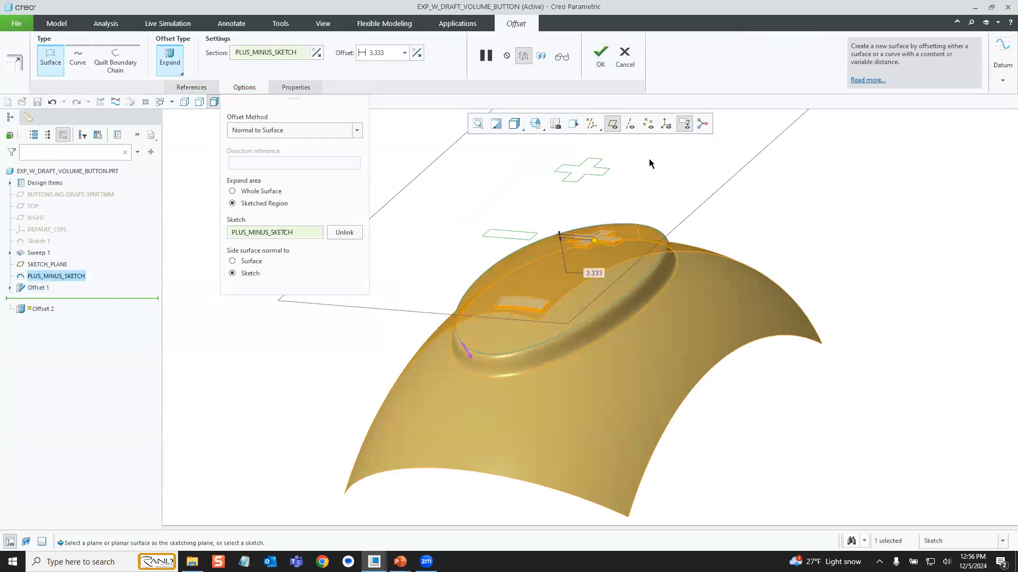
{"action": "left_click", "coordinate": [601, 53]}
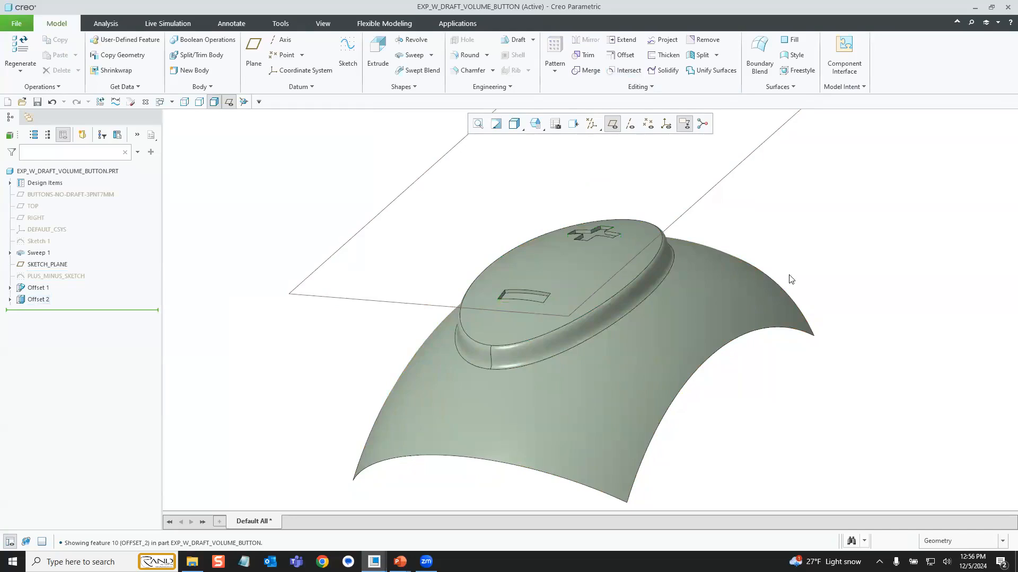
{"action": "middle_click_drag", "start_coordinate": [635, 219], "coordinate": [566, 315]}
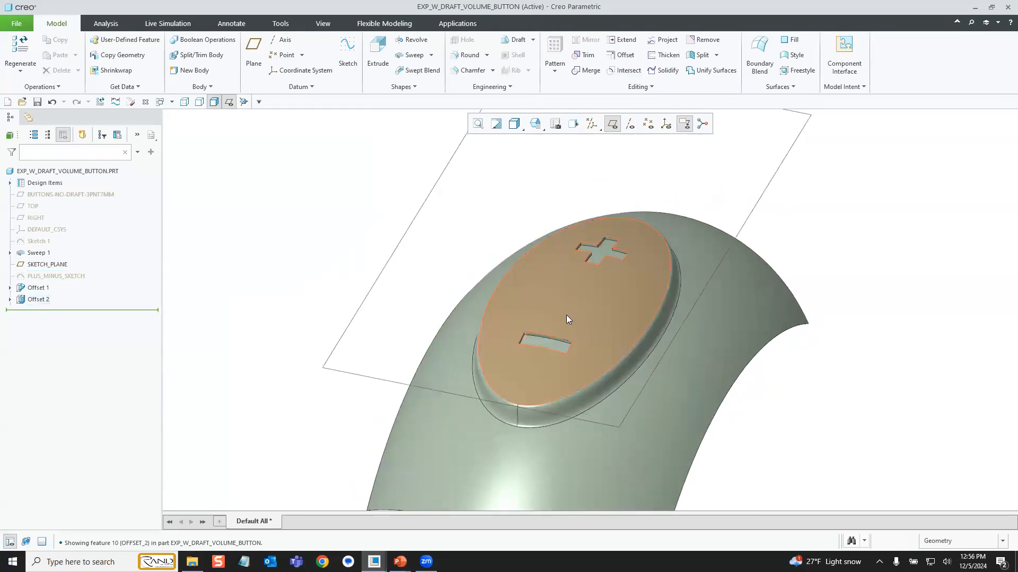
{"action": "scroll", "coordinate": [566, 315], "scroll_direction": "up", "scroll_amount": 2}
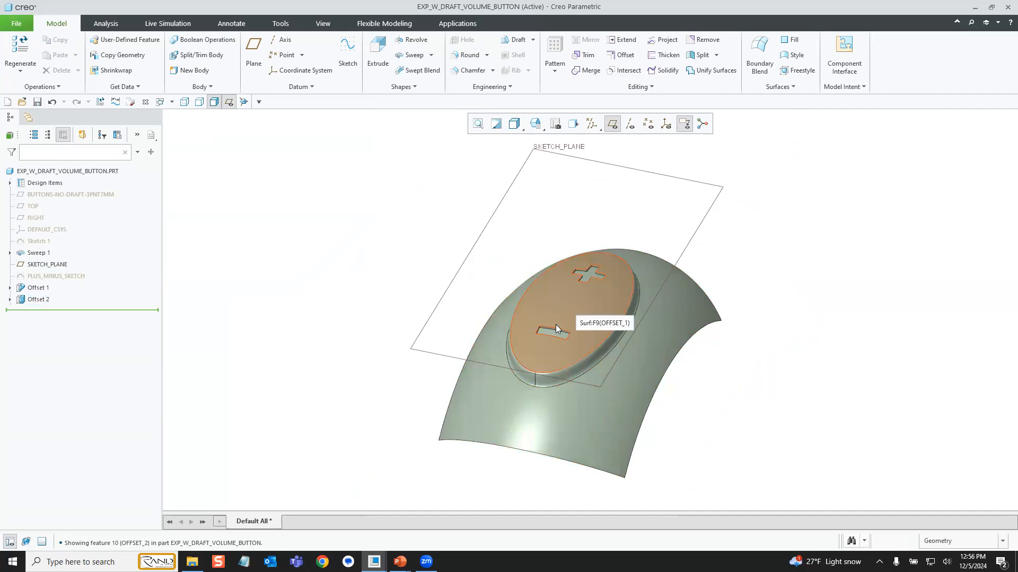
{"action": "scroll", "coordinate": [532, 326], "scroll_direction": "up", "scroll_amount": 2}
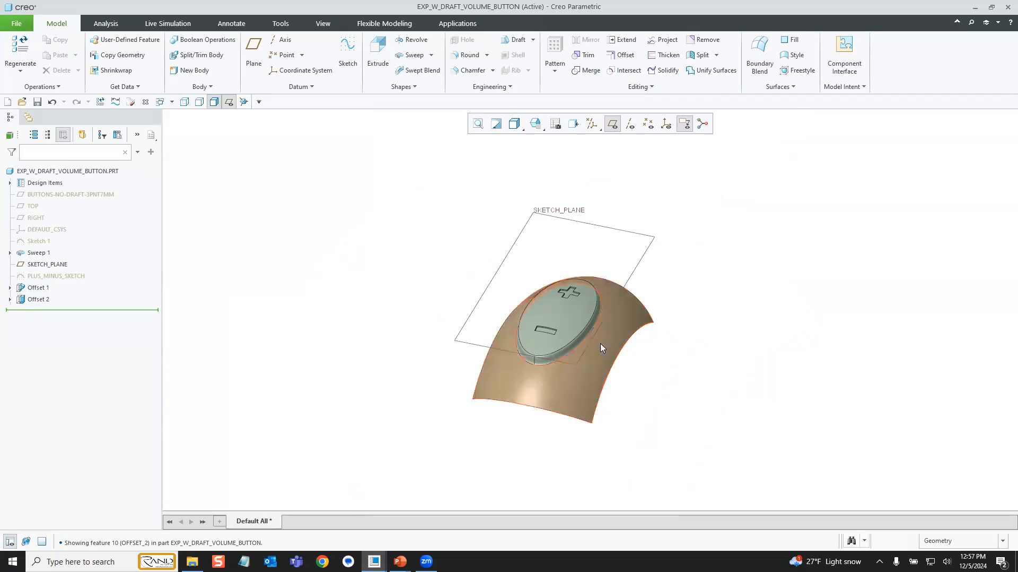
{"action": "scroll", "coordinate": [600, 343], "scroll_direction": "up", "scroll_amount": 3}
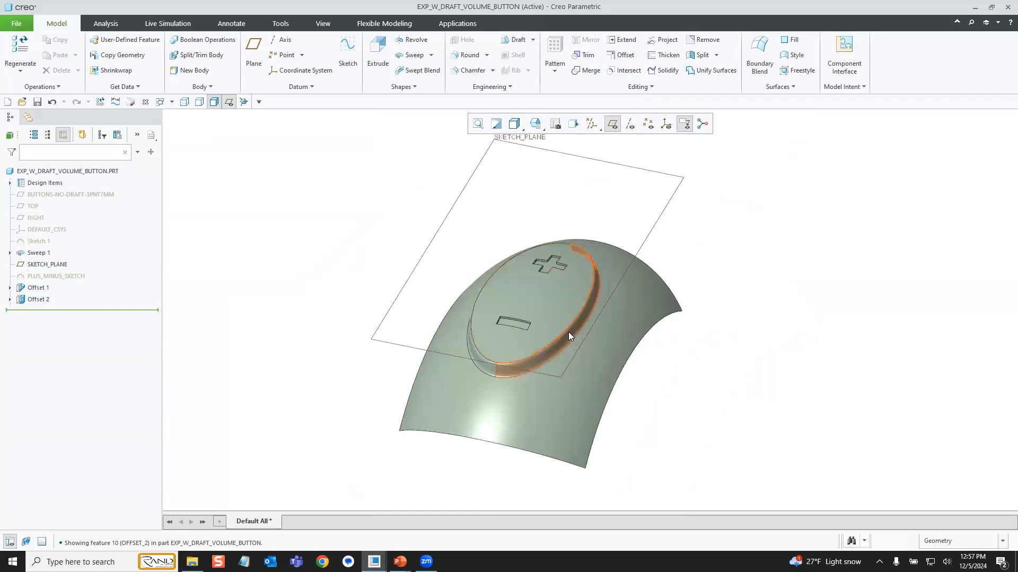
{"action": "scroll", "coordinate": [568, 332], "scroll_direction": "down", "scroll_amount": 2}
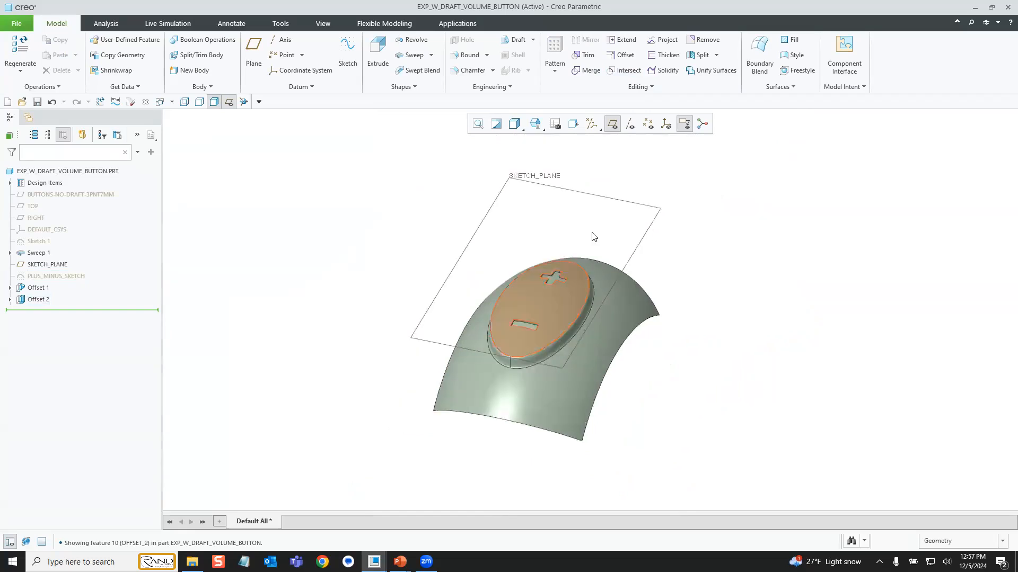
Start a new sketch on SKETCH_PLANE and orient it parallel to the screen.
{"action": "left_click", "coordinate": [587, 195]}
{"action": "left_click", "coordinate": [592, 141]}
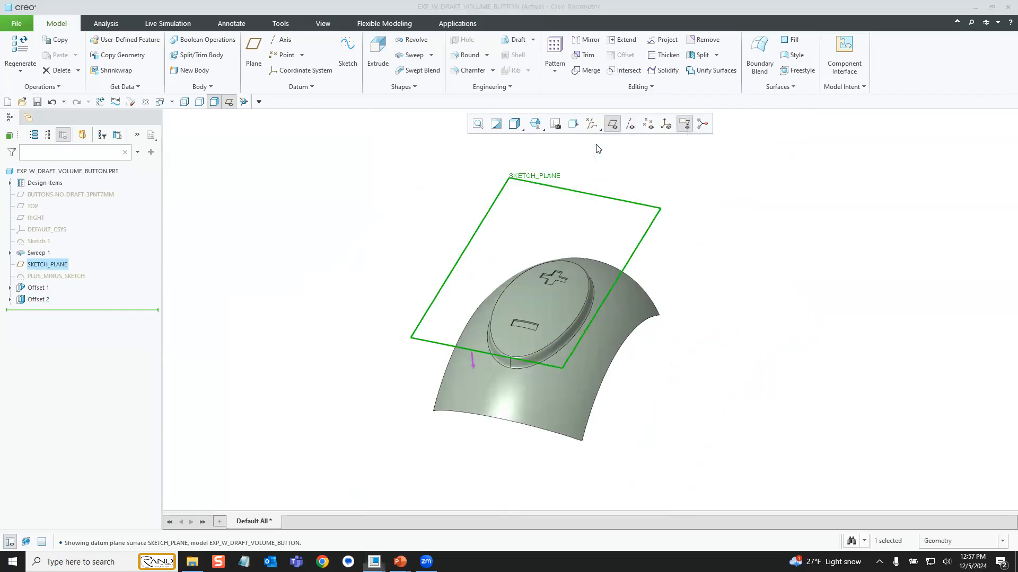
{"action": "left_click", "coordinate": [645, 124]}
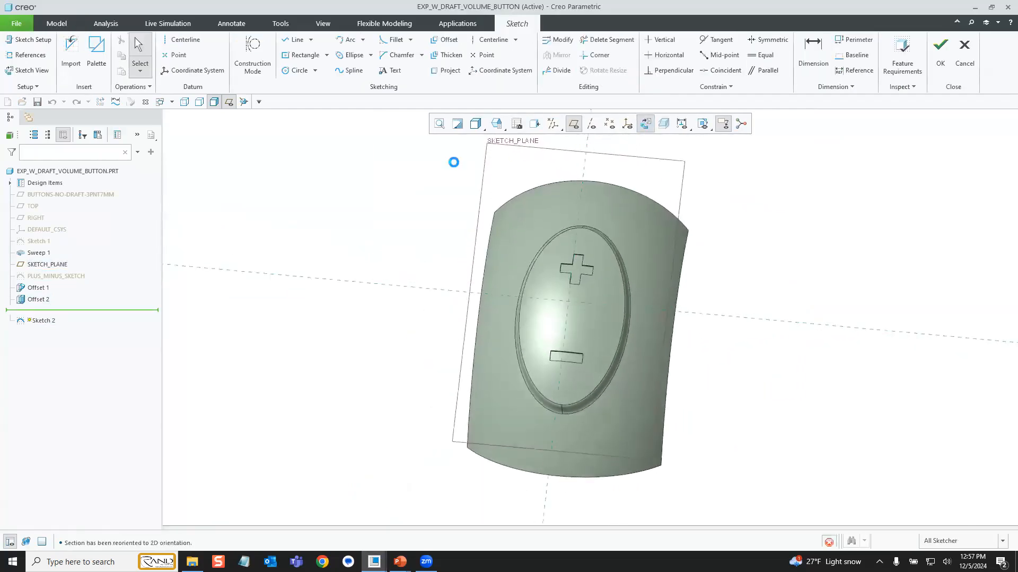
Sketch the text VOLUME in Univers OTS Bold between the plus and minus, about 30 high and starting about 68 left of the vertical reference.
{"action": "left_click", "coordinate": [389, 72]}
{"action": "left_click", "coordinate": [543, 329]}
{"action": "left_click", "coordinate": [541, 311]}
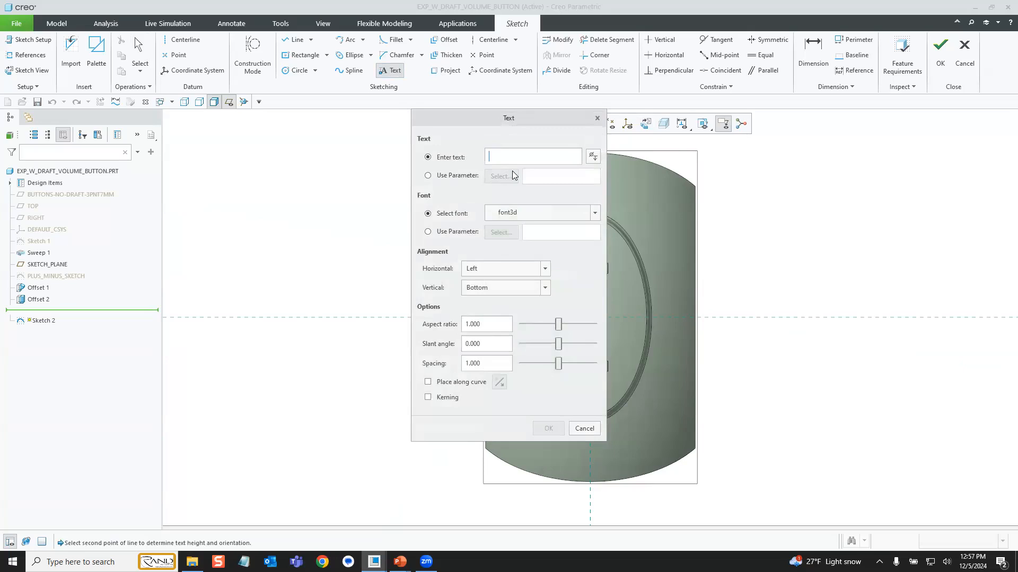
{"action": "type", "text": "VOLUME"}
{"action": "left_click", "coordinate": [512, 213]}
{"action": "left_click_drag", "start_coordinate": [594, 264], "coordinate": [586, 460]}
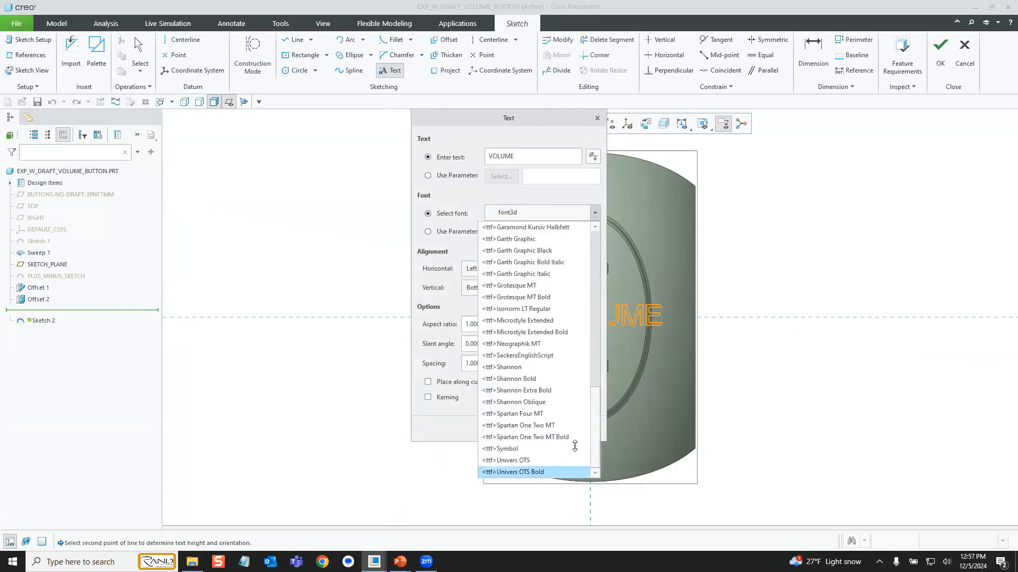
{"action": "left_click", "coordinate": [530, 472]}
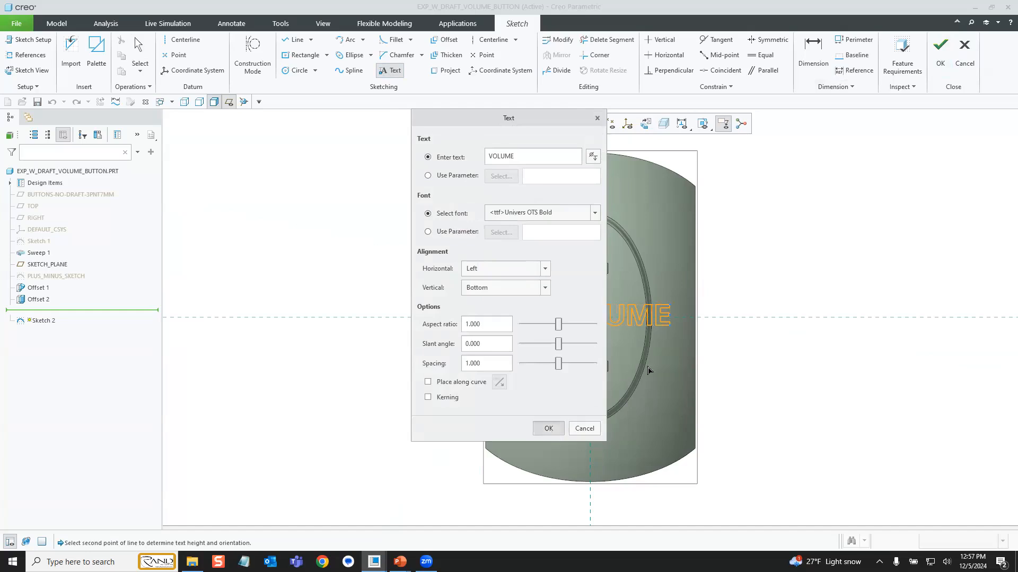
{"action": "key", "text": "Return"}
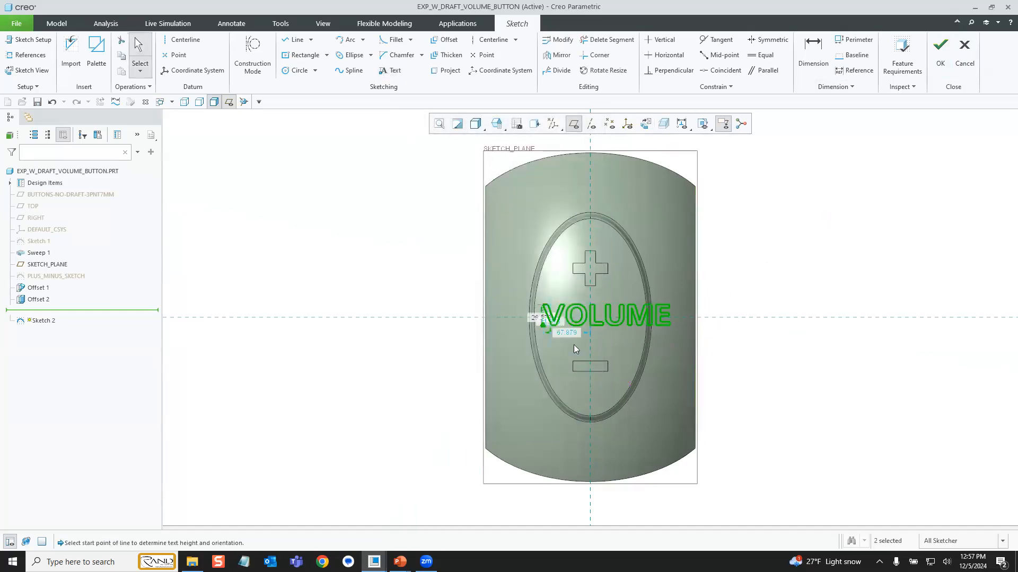
Set the text height to 24 and its start point 12 below the horizontal and 74 from the vertical reference, and finish the sketch.
{"action": "scroll", "coordinate": [574, 349], "scroll_direction": "down", "scroll_amount": 4}
{"action": "double_click", "coordinate": [454, 288]}
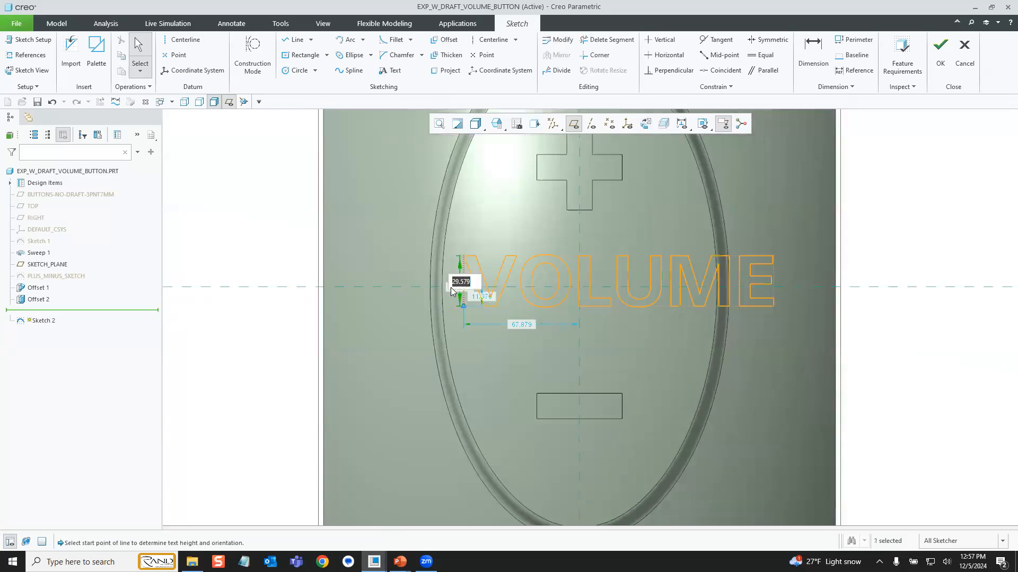
{"action": "type", "text": "24"}
{"action": "key", "text": "Return"}
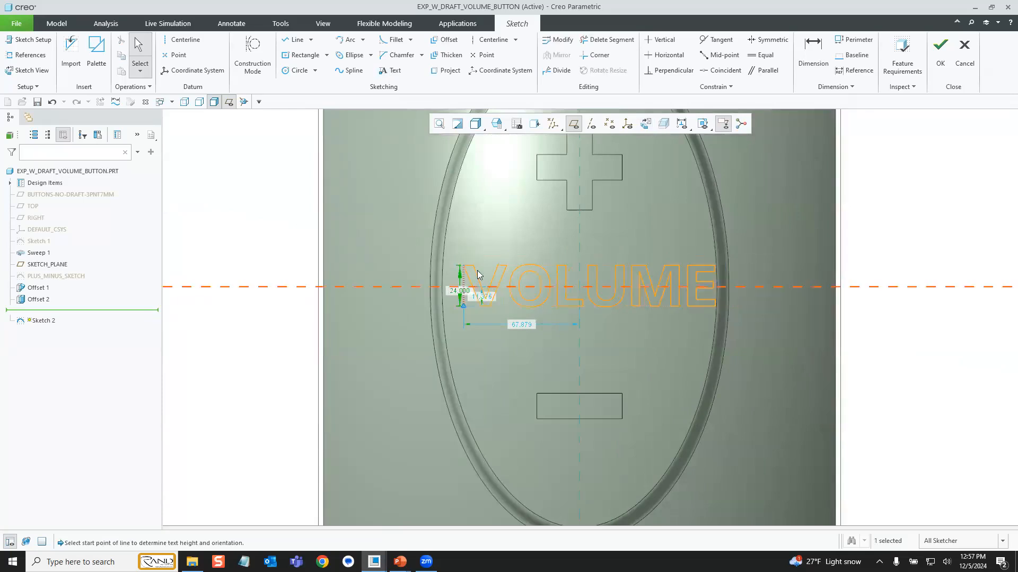
{"action": "double_click", "coordinate": [482, 301]}
{"action": "type", "text": "12"}
{"action": "key", "text": "Return"}
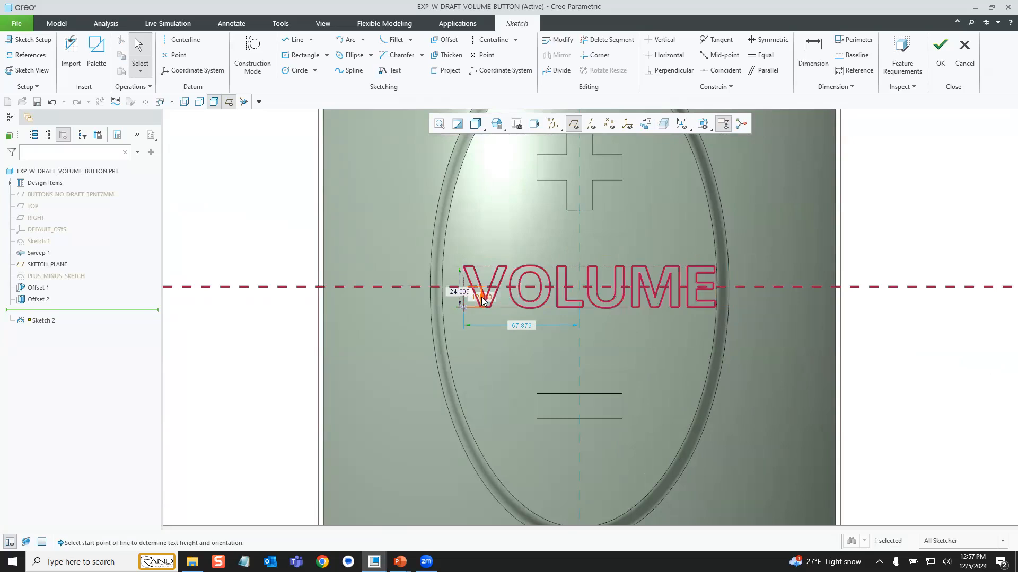
{"action": "double_click", "coordinate": [517, 325]}
{"action": "type", "text": "74"}
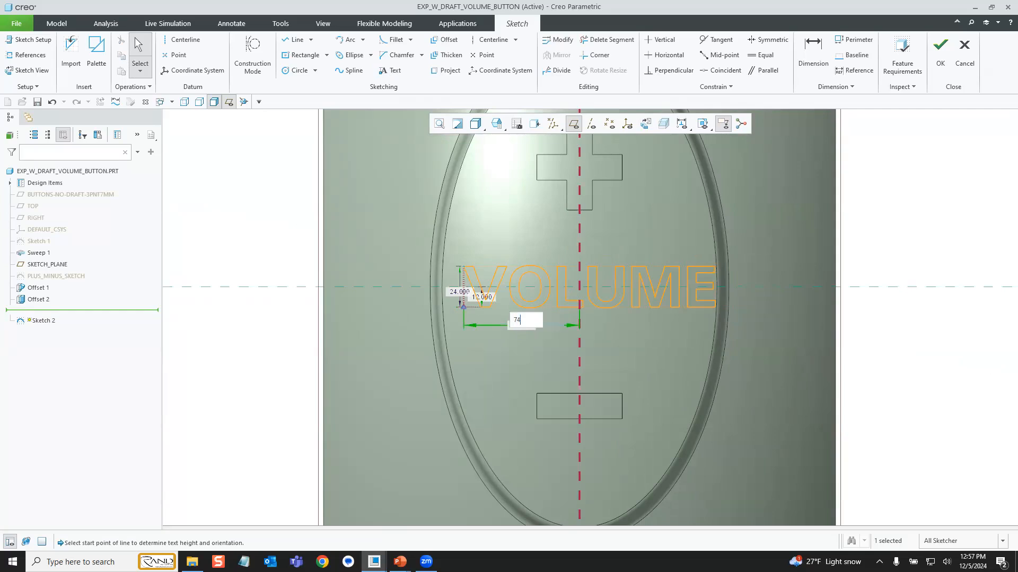
{"action": "key", "text": "Return"}
{"action": "scroll", "coordinate": [503, 290], "scroll_direction": "down", "scroll_amount": 3}
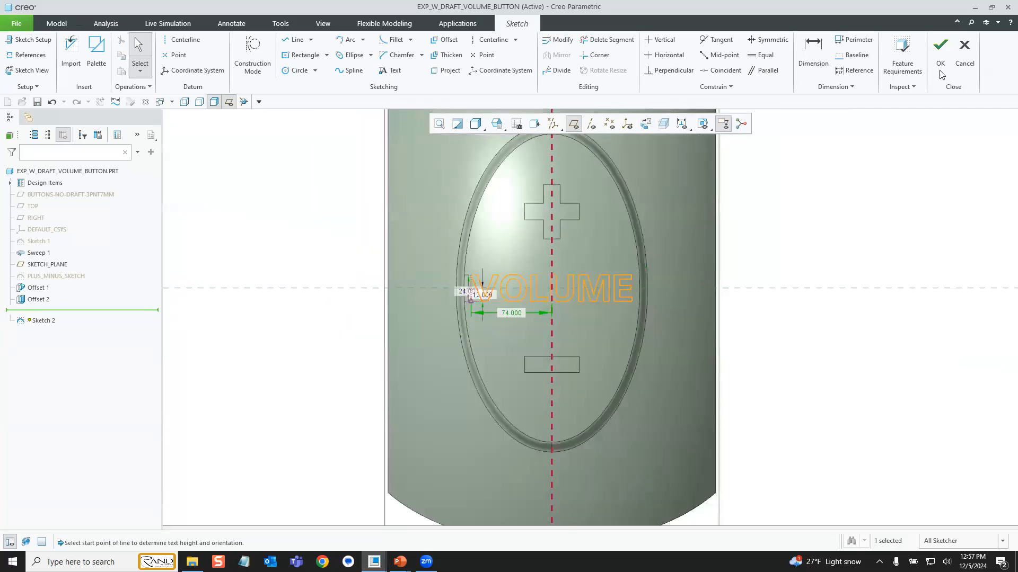
{"action": "left_click", "coordinate": [940, 48]}
Start a surface offset of the Expand type on the raised button's top face.
{"action": "mouse_move", "coordinate": [548, 275]}
{"action": "middle_mouse_down"}
{"action": "mouse_move", "coordinate": [531, 224]}
{"action": "mouse_move", "coordinate": [541, 228]}
{"action": "middle_mouse_up"}
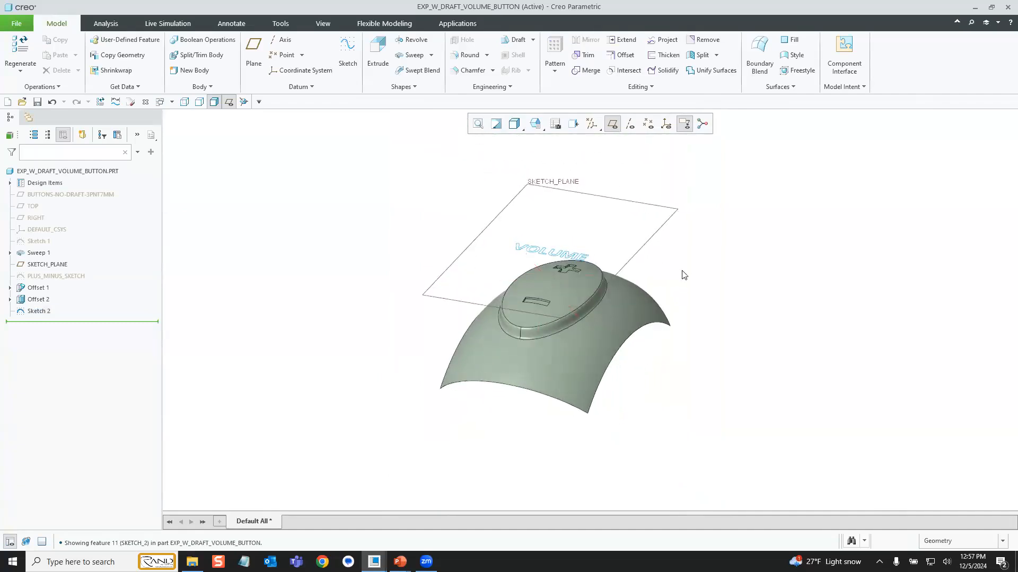
{"action": "left_click", "coordinate": [564, 292]}
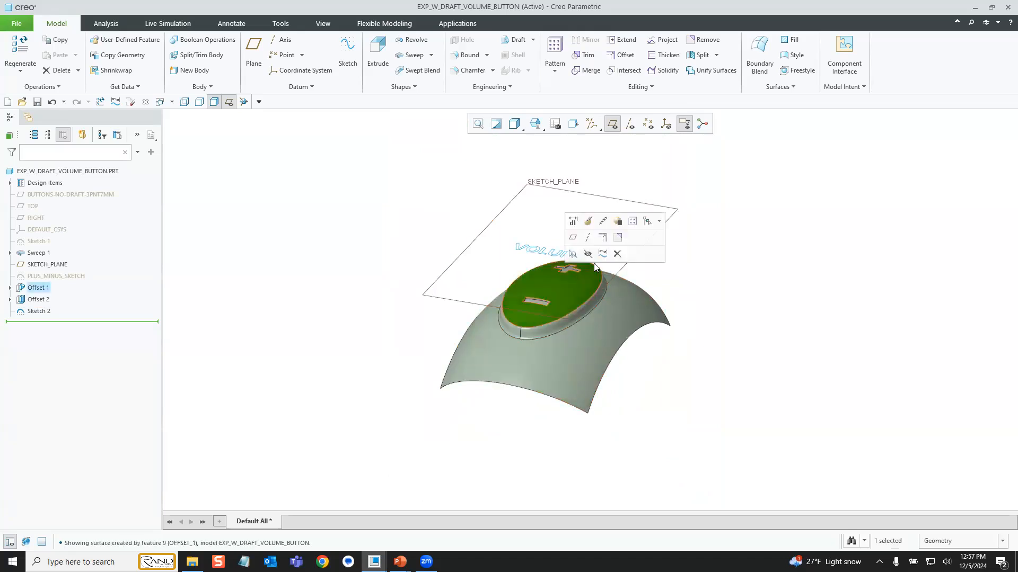
{"action": "left_click", "coordinate": [601, 239]}
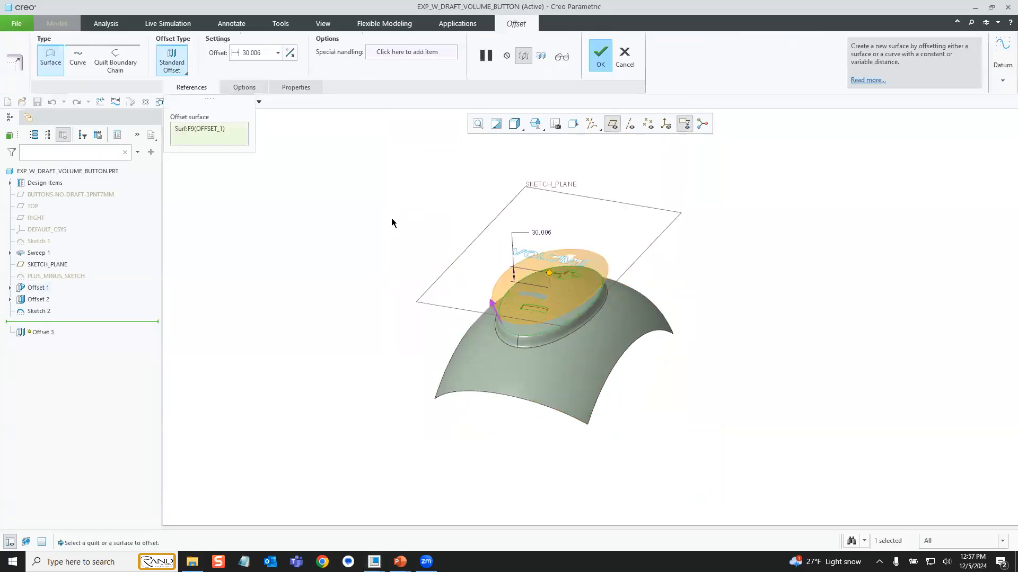
{"action": "left_click", "coordinate": [172, 63]}
{"action": "left_click", "coordinate": [138, 111]}
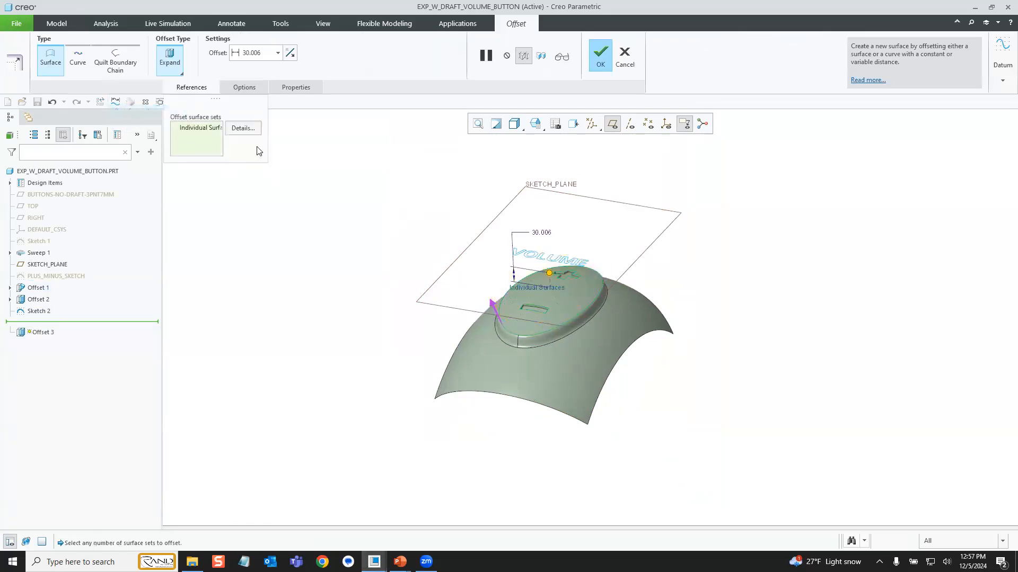
Limit the expand area to a sketched region and start its internal sketch on SKETCH_PLANE.
{"action": "left_click", "coordinate": [245, 87]}
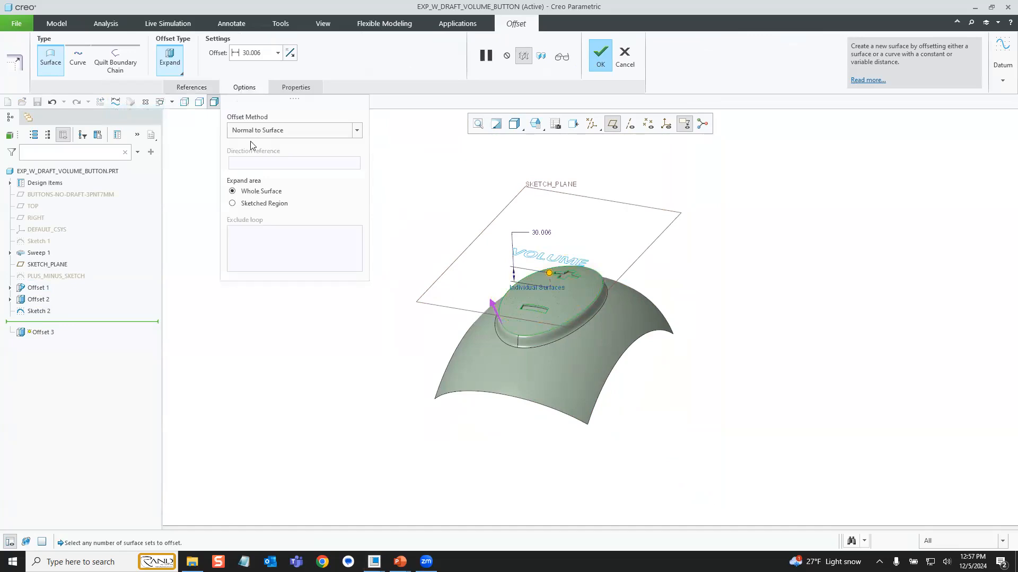
{"action": "left_click", "coordinate": [254, 205]}
{"action": "left_click", "coordinate": [345, 233]}
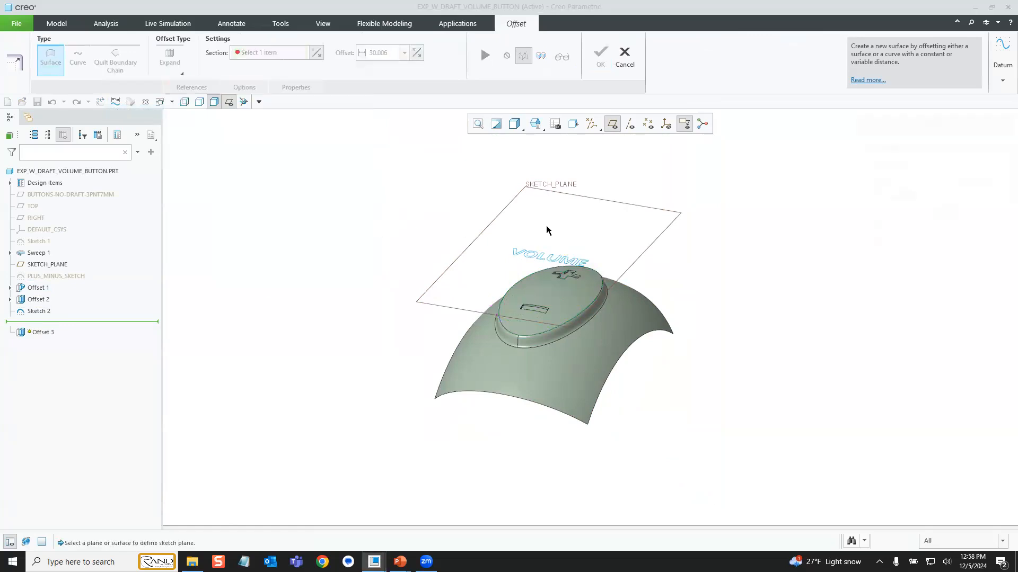
{"action": "left_click", "coordinate": [606, 200]}
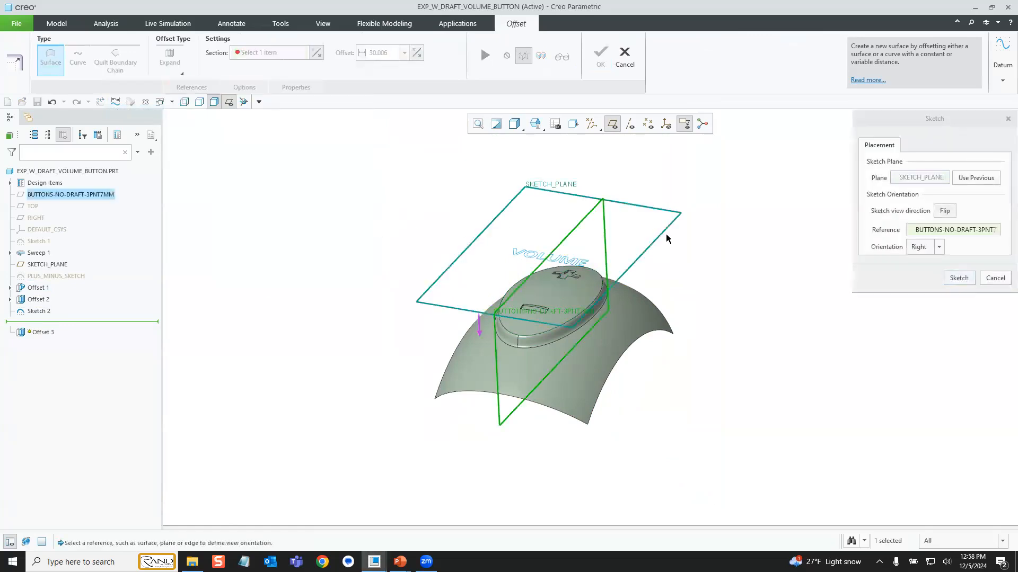
{"action": "left_click", "coordinate": [959, 278]}
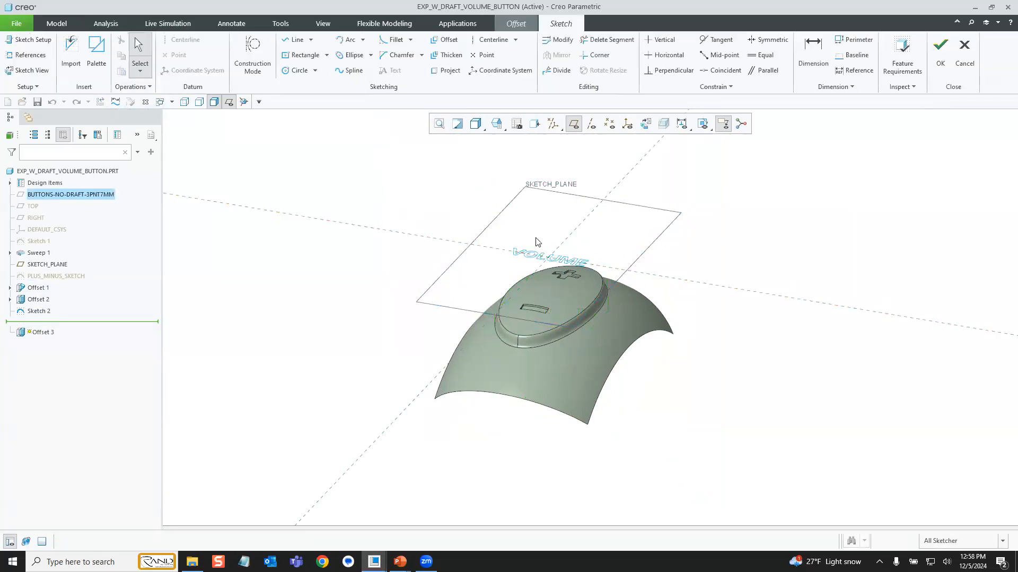
Project all curves of the VOLUME text sketch into the internal section using a rule-based chain, and finish the section.
{"action": "scroll", "coordinate": [540, 247], "scroll_direction": "up", "scroll_amount": 3}
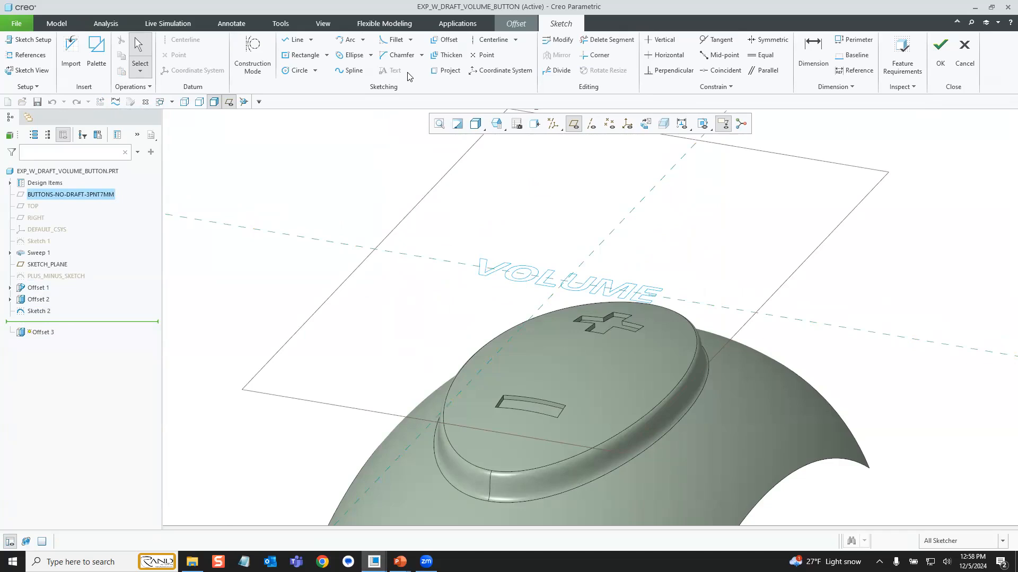
{"action": "left_click", "coordinate": [448, 71]}
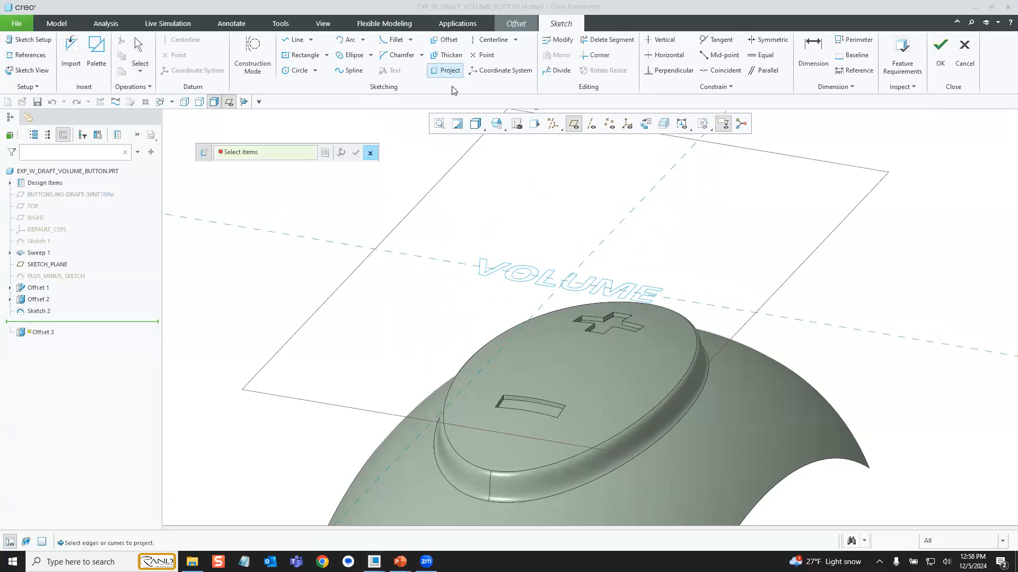
{"action": "left_click", "coordinate": [479, 266]}
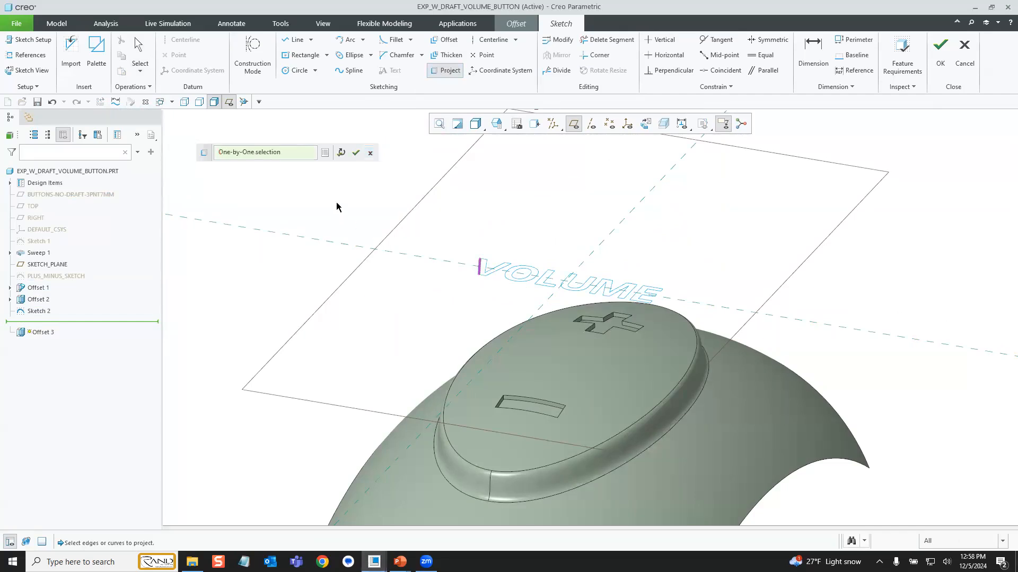
{"action": "left_click", "coordinate": [325, 153]}
{"action": "left_click", "coordinate": [929, 63]}
{"action": "left_click", "coordinate": [923, 141]}
{"action": "left_click", "coordinate": [958, 271]}
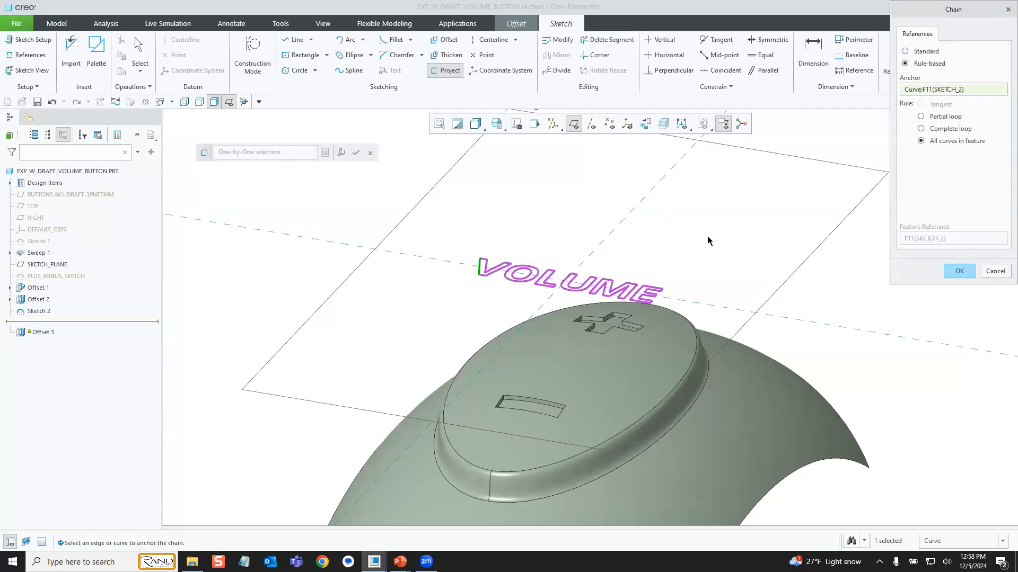
{"action": "left_click", "coordinate": [356, 153]}
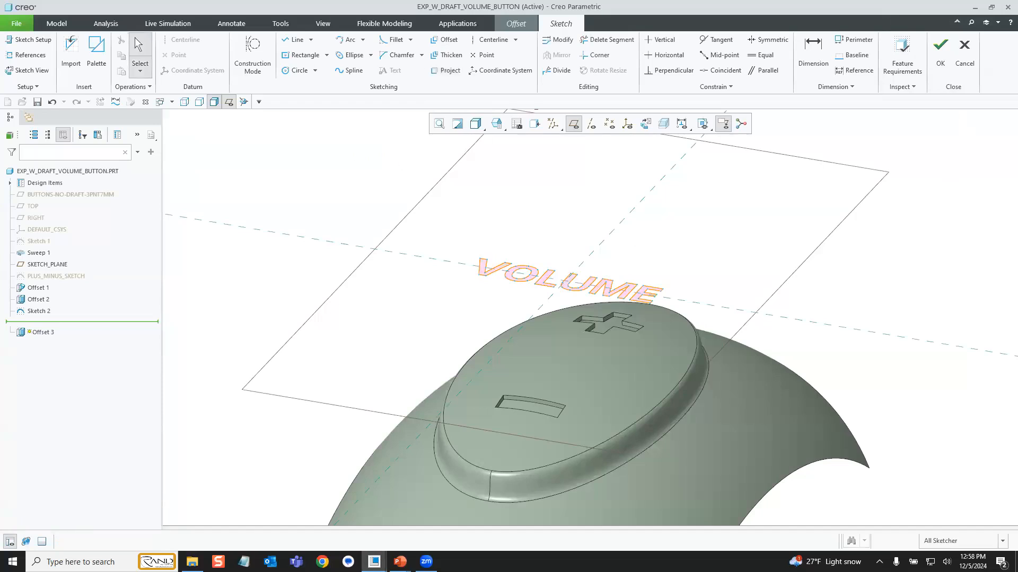
{"action": "left_click", "coordinate": [933, 59]}
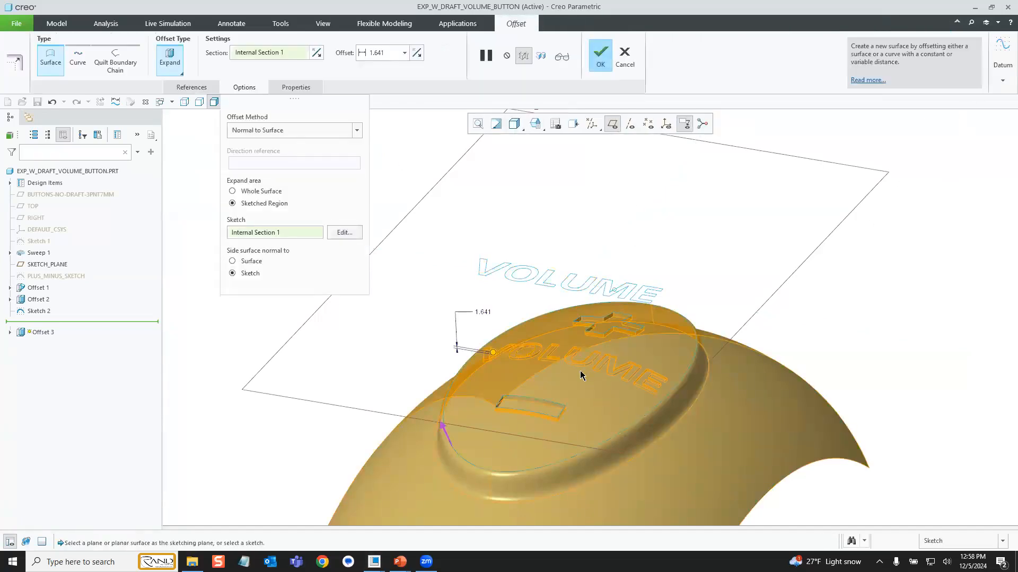
Set the VOLUME text's offset distance to 2 and complete the offset feature.
{"action": "type", "text": "2"}
{"action": "key", "text": "Return"}
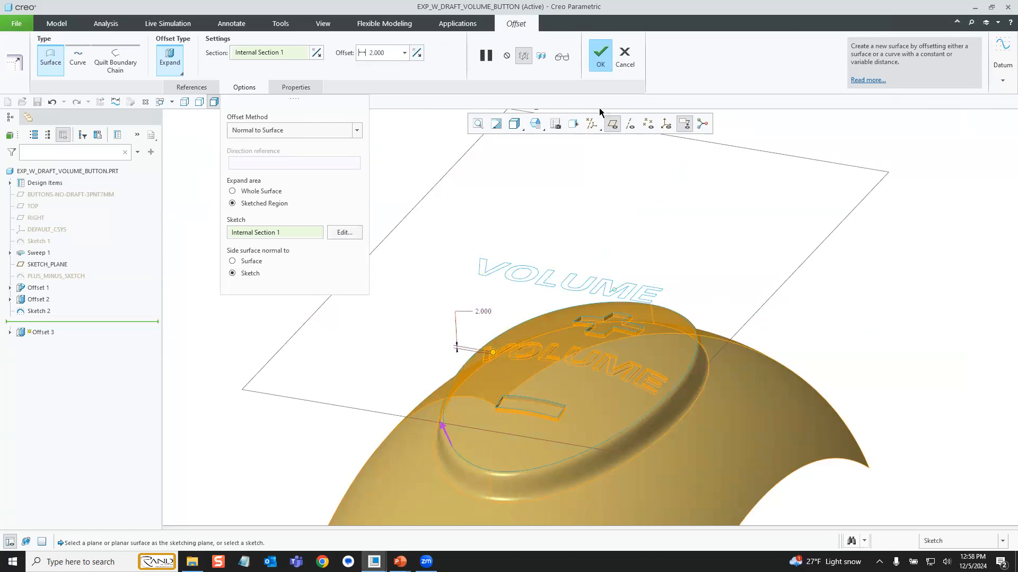
{"action": "left_click", "coordinate": [600, 53]}
Hide the VOLUME text sketch above the button and turn off the display of datum planes.
{"action": "scroll", "coordinate": [525, 242], "scroll_direction": "down", "scroll_amount": 3}
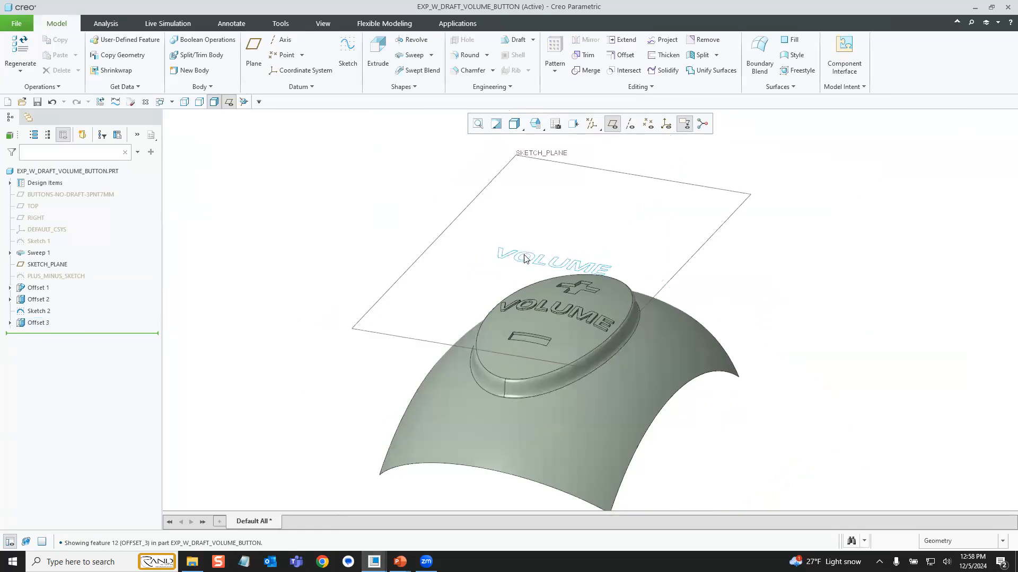
{"action": "left_click", "coordinate": [524, 259]}
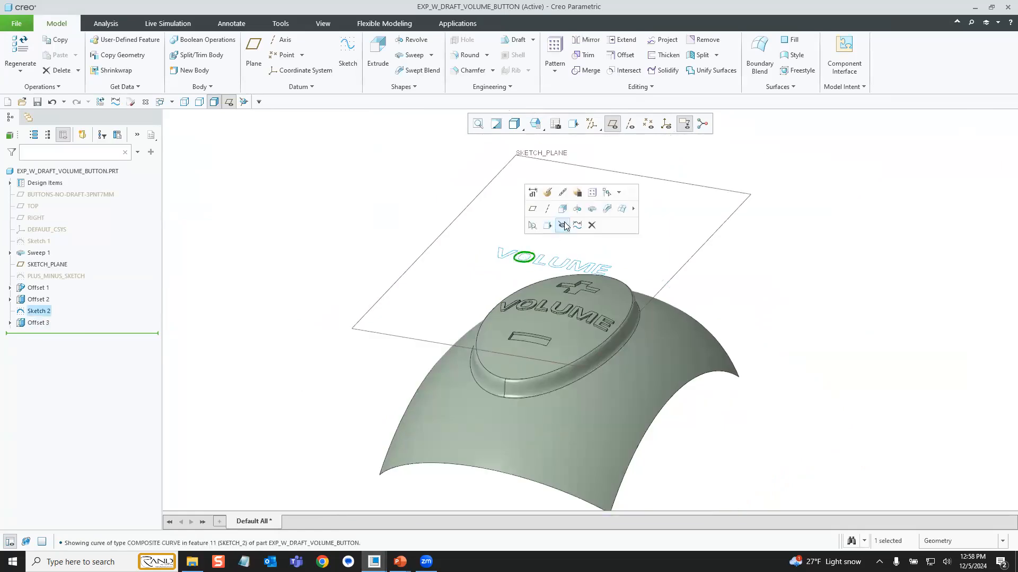
{"action": "left_click", "coordinate": [562, 226]}
{"action": "left_click", "coordinate": [612, 123]}
{"action": "middle_click_drag", "start_coordinate": [566, 304], "coordinate": [696, 430]}
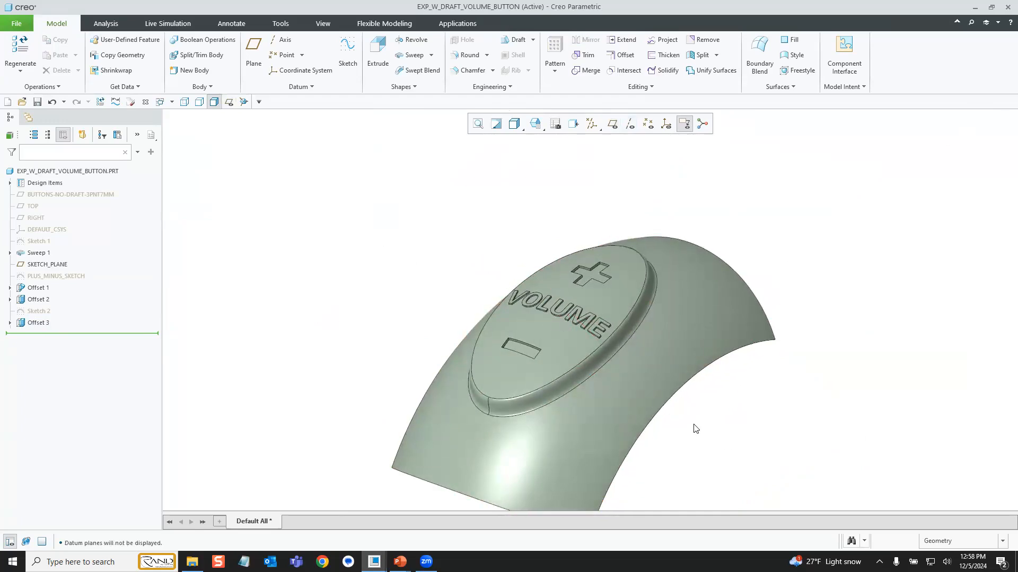